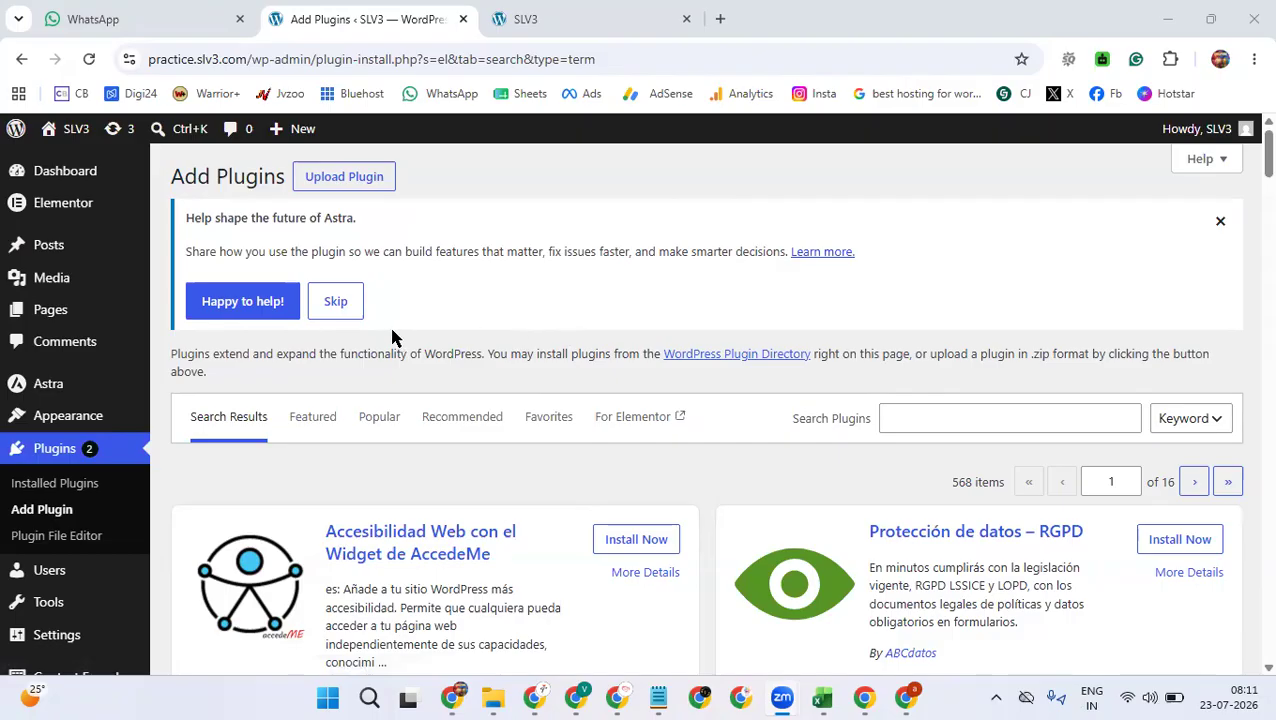
- Open the SLV3 site's front end in a new browser tab and switch to it
{"action": "mouse_move", "coordinate": [76, 129]}
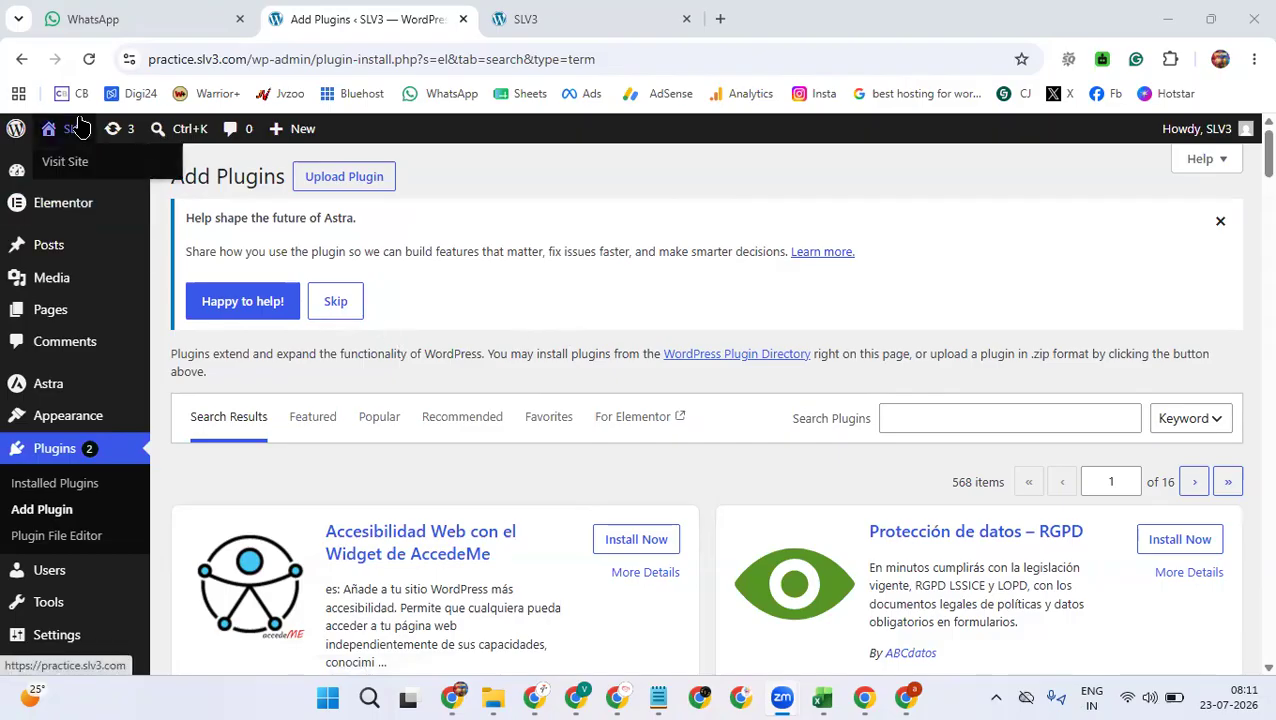
{"action": "right_click", "coordinate": [76, 172]}
{"action": "left_click", "coordinate": [128, 189]}
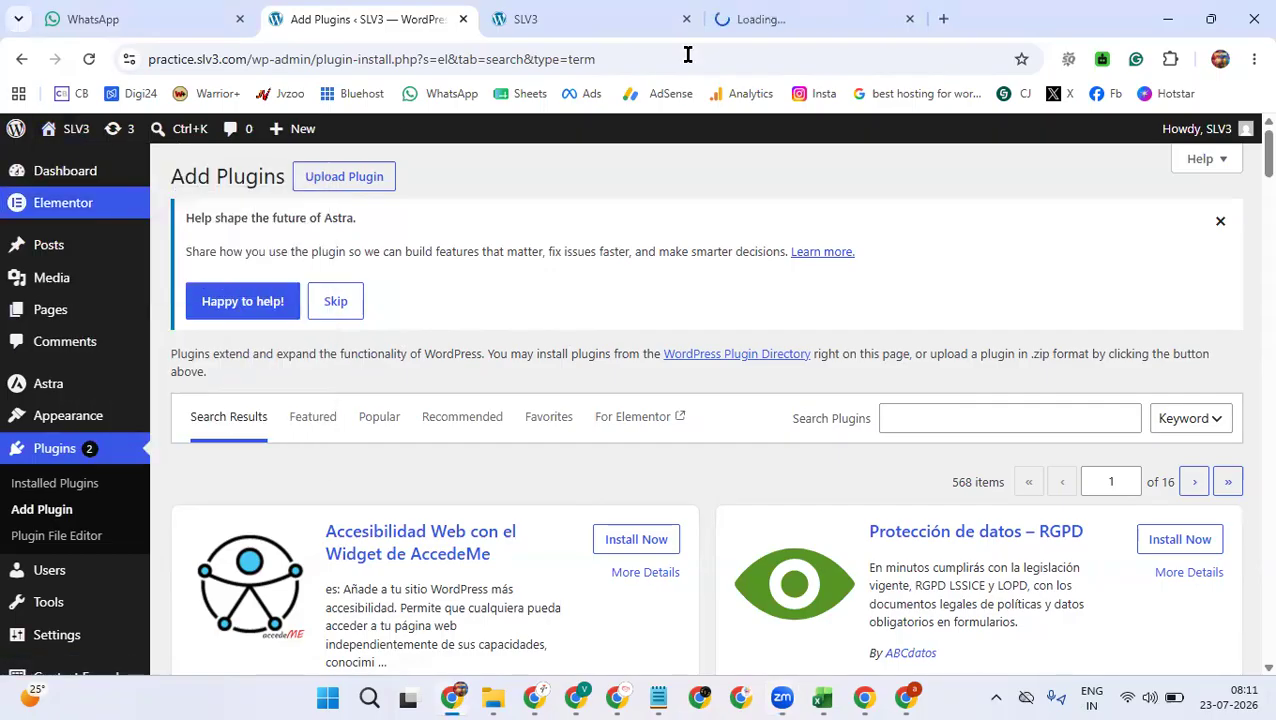
{"action": "left_click", "coordinate": [810, 30]}
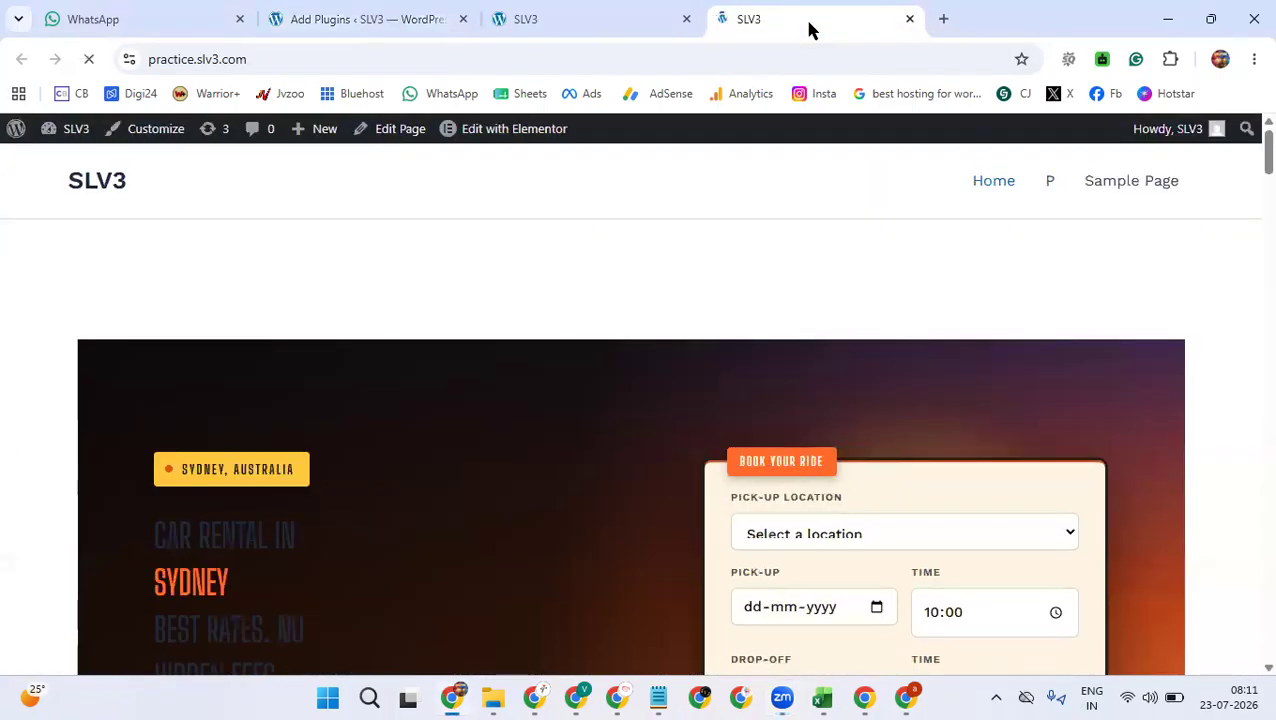
{"action": "left_click", "coordinate": [283, 20]}
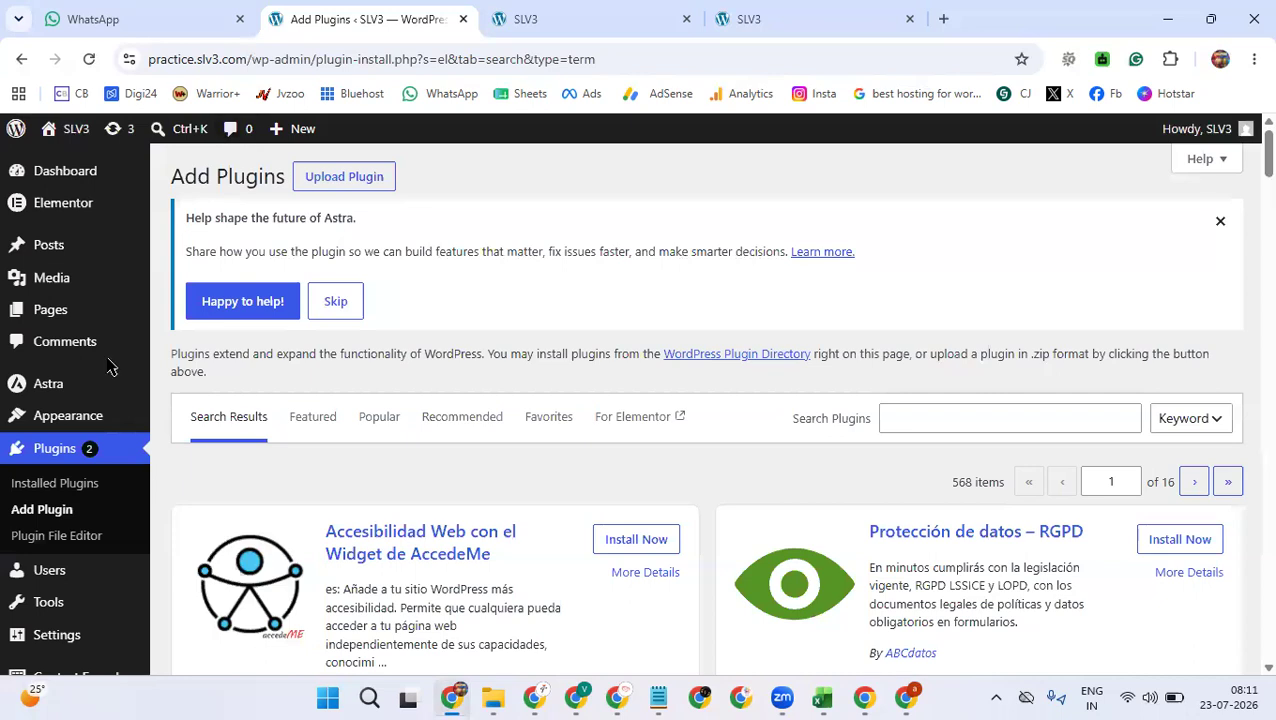
{"action": "left_click", "coordinate": [831, 8]}
{"action": "left_click", "coordinate": [829, 279]}
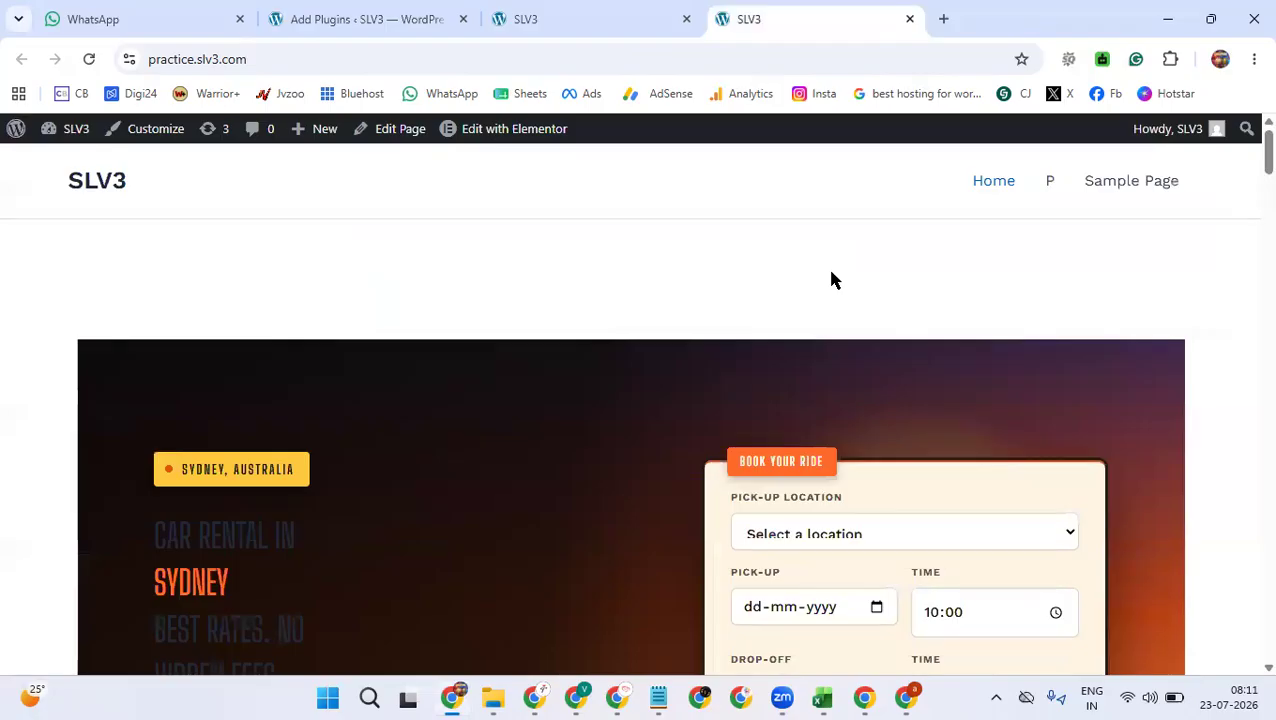
- Examine the car rental home page's sections, from the booking form and vehicle cards through locations, reviews and FAQ to the footer
{"action": "scroll", "coordinate": [831, 279], "scroll_direction": "down", "scroll_amount": 5}
{"action": "scroll", "coordinate": [831, 279], "scroll_direction": "up", "scroll_amount": 5}
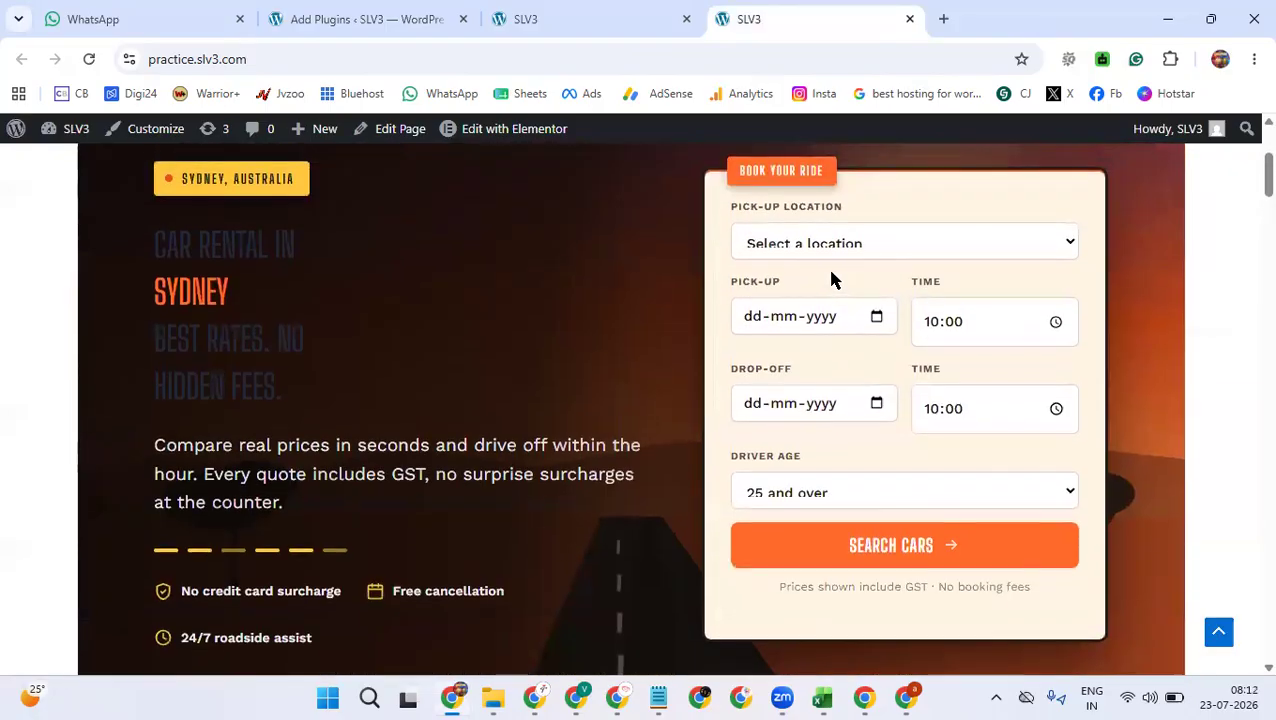
{"action": "scroll", "coordinate": [831, 279], "scroll_direction": "down", "scroll_amount": 6}
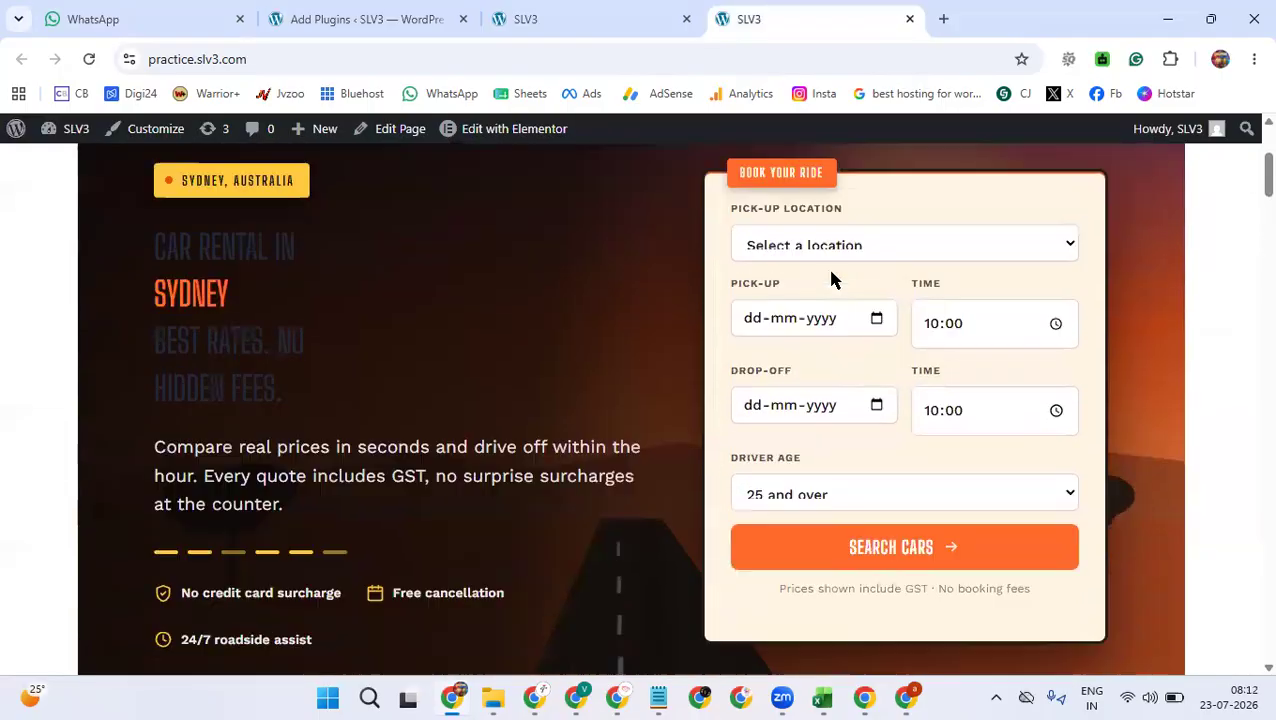
{"action": "scroll", "coordinate": [834, 283], "scroll_direction": "down", "scroll_amount": 4}
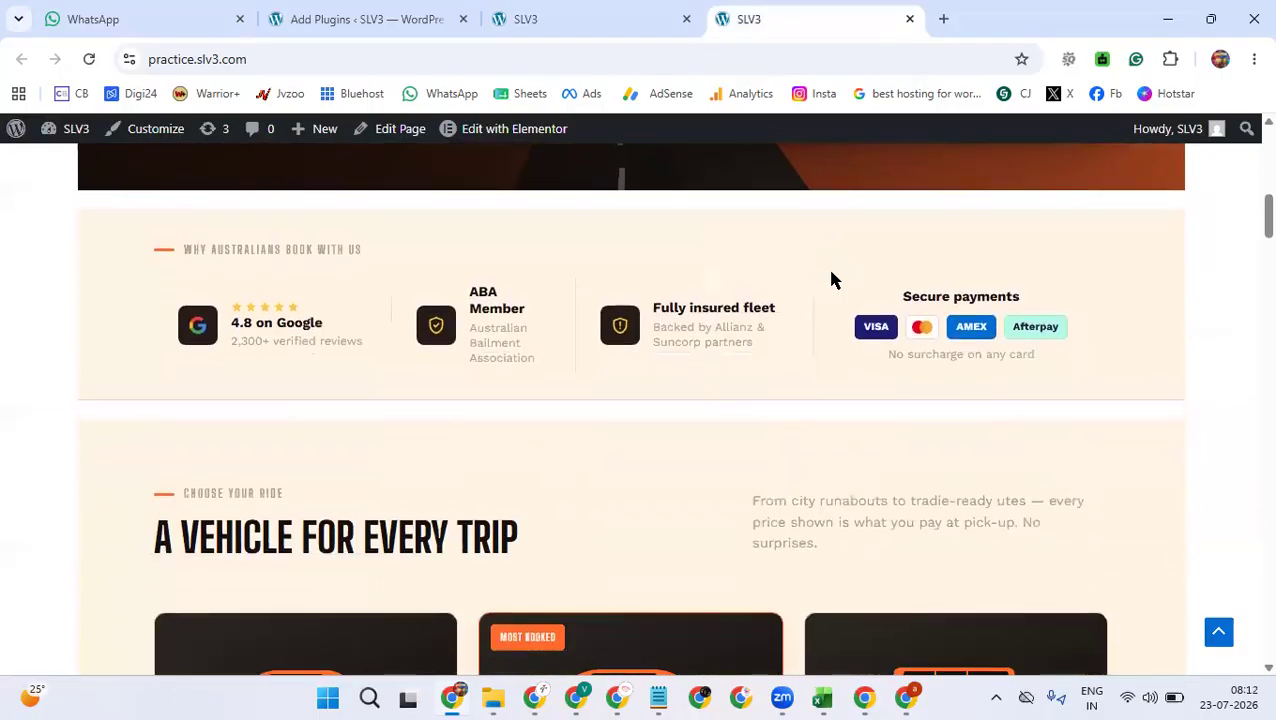
{"action": "scroll", "coordinate": [831, 279], "scroll_direction": "down", "scroll_amount": 4}
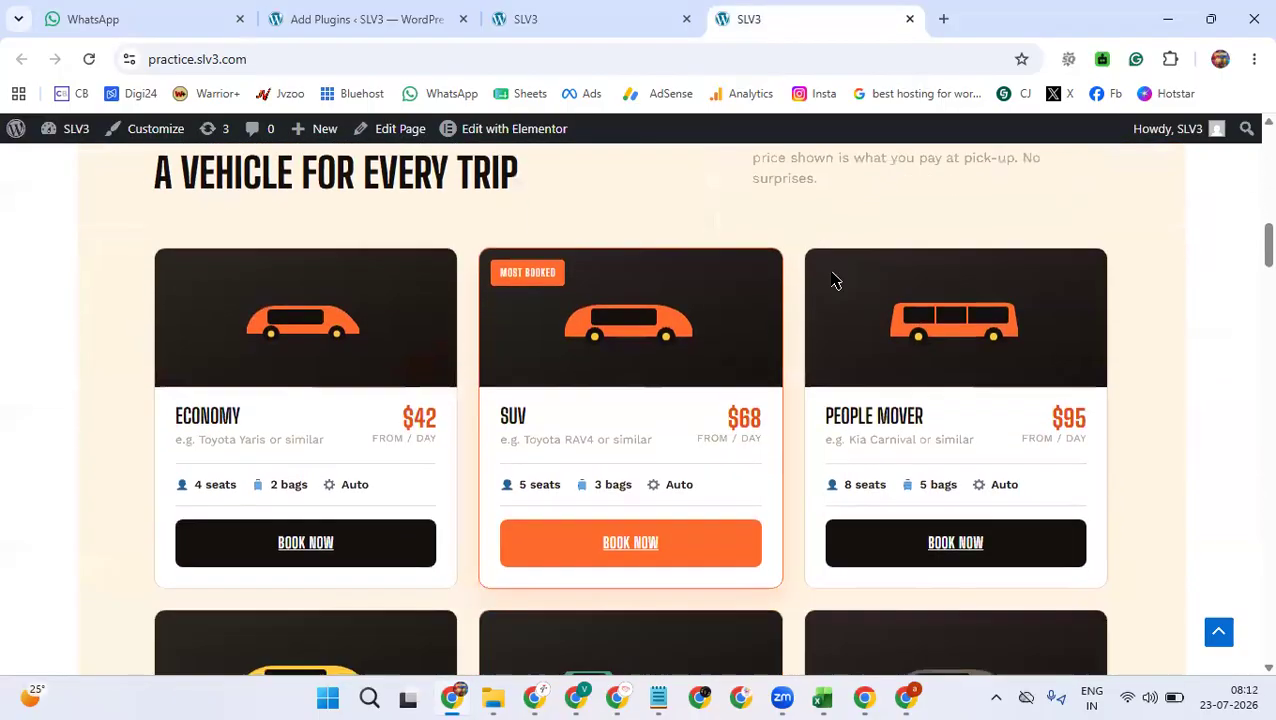
{"action": "scroll", "coordinate": [831, 279], "scroll_direction": "down", "scroll_amount": 5}
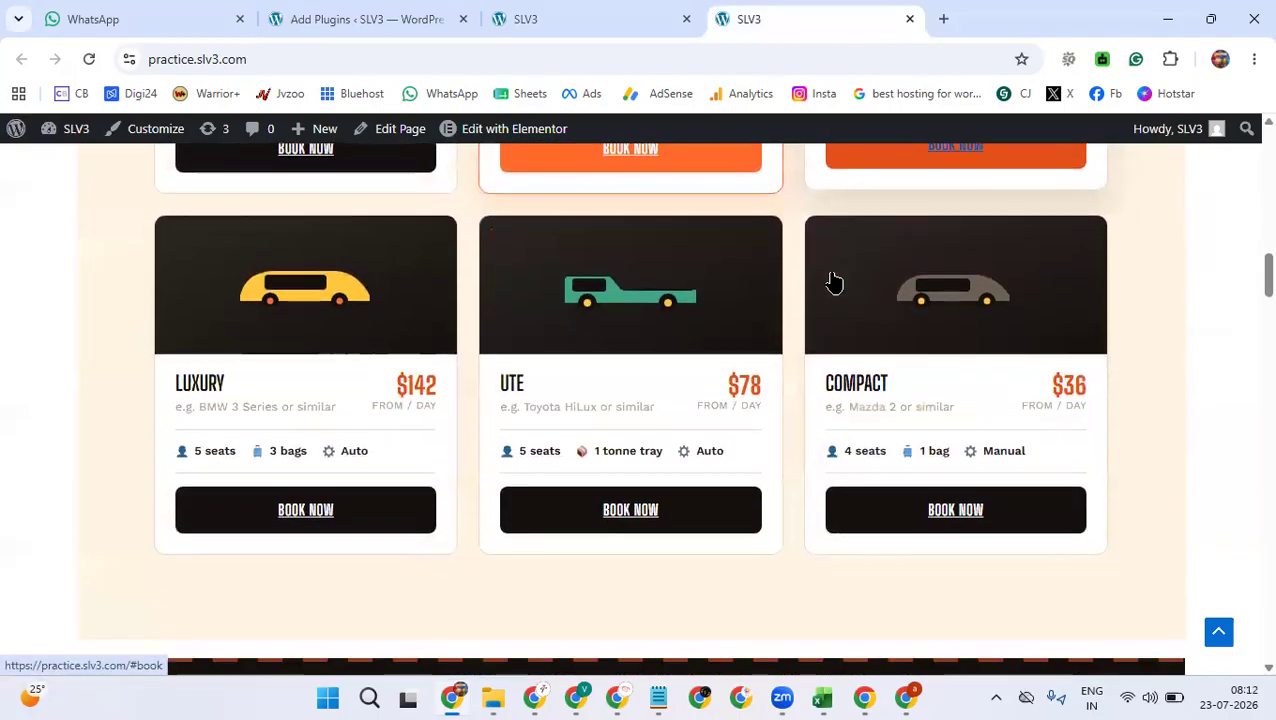
{"action": "scroll", "coordinate": [831, 279], "scroll_direction": "down", "scroll_amount": 6}
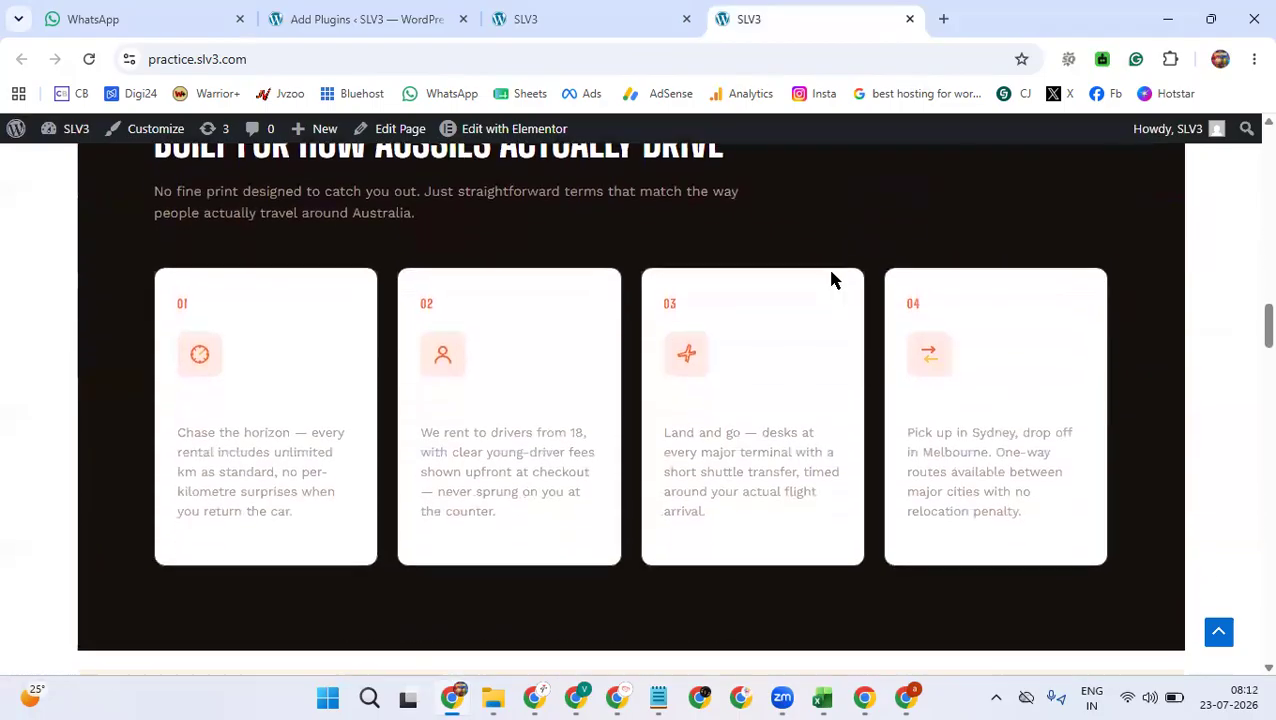
{"action": "scroll", "coordinate": [831, 272], "scroll_direction": "down", "scroll_amount": 3}
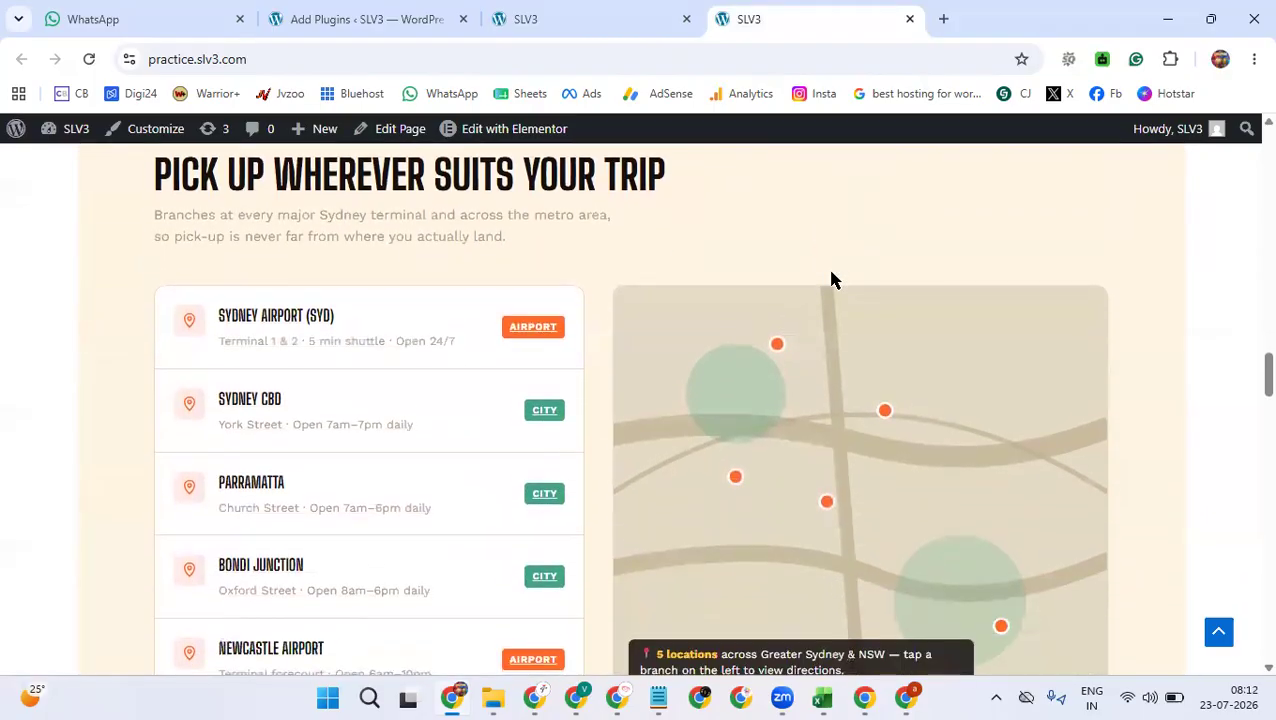
{"action": "scroll", "coordinate": [831, 279], "scroll_direction": "down", "scroll_amount": 5}
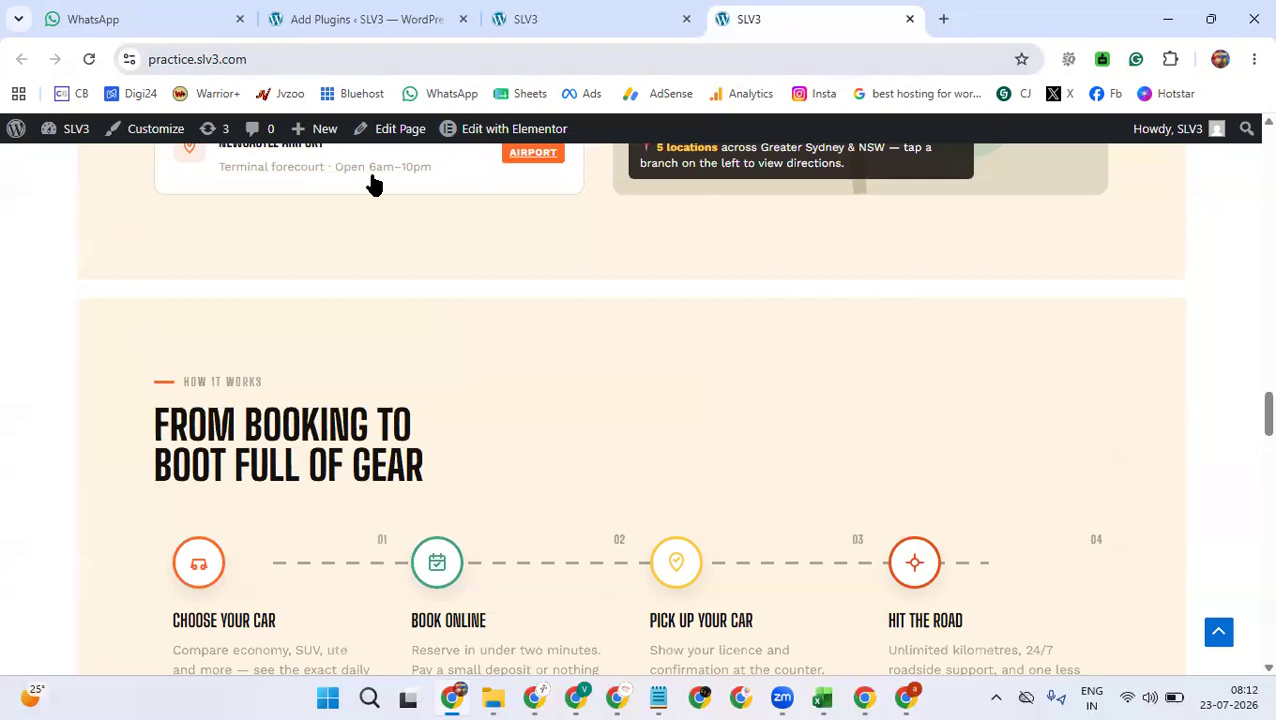
{"action": "scroll", "coordinate": [503, 368], "scroll_direction": "down", "scroll_amount": 10}
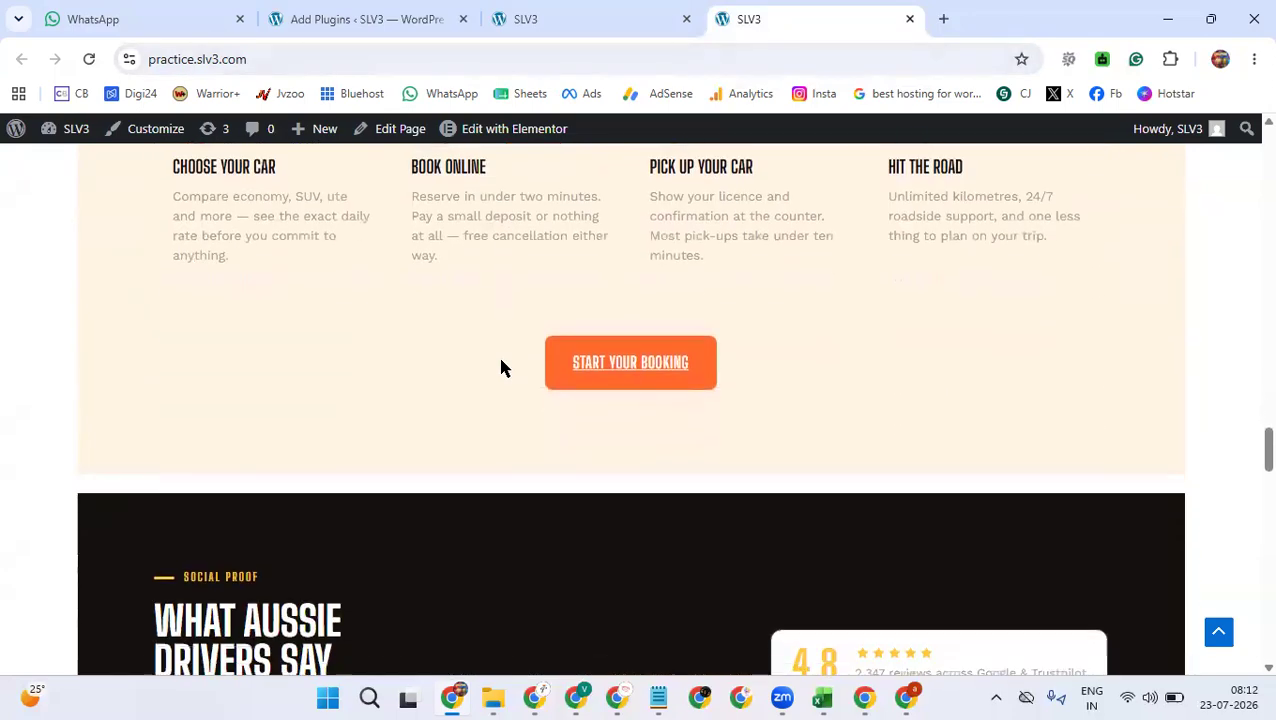
{"action": "scroll", "coordinate": [503, 368], "scroll_direction": "down", "scroll_amount": 10}
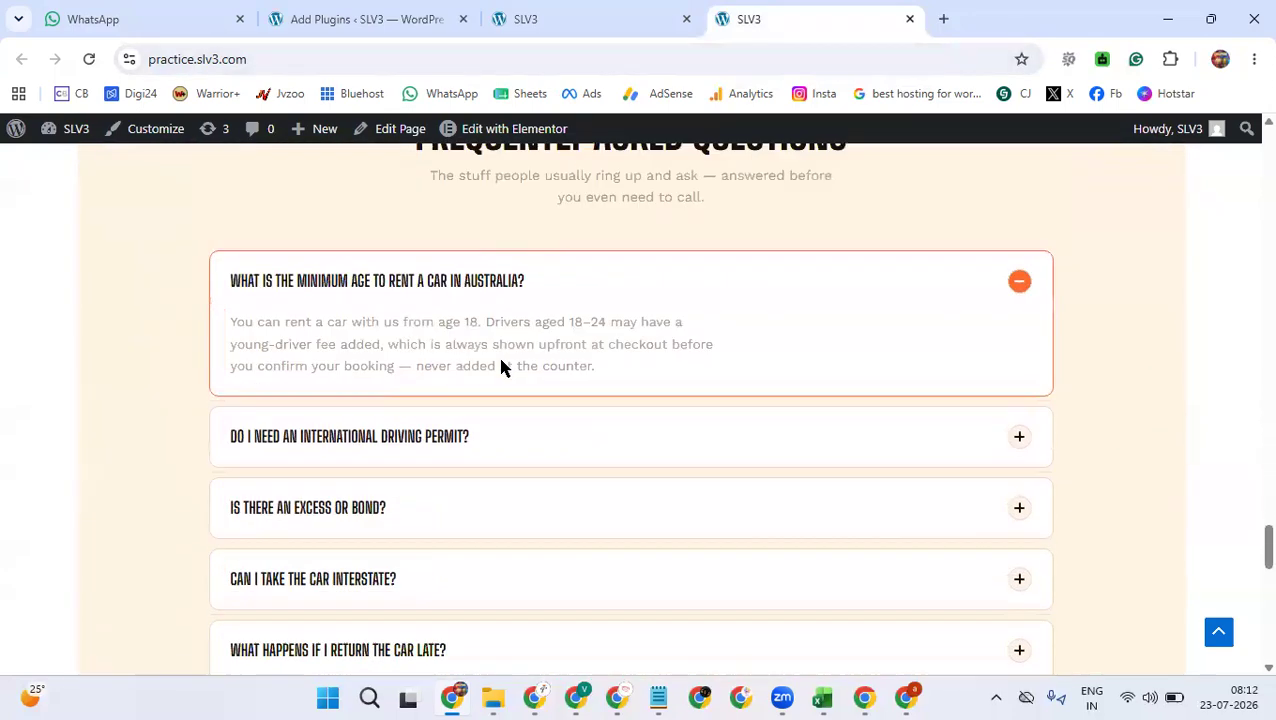
{"action": "scroll", "coordinate": [503, 370], "scroll_direction": "down", "scroll_amount": 10}
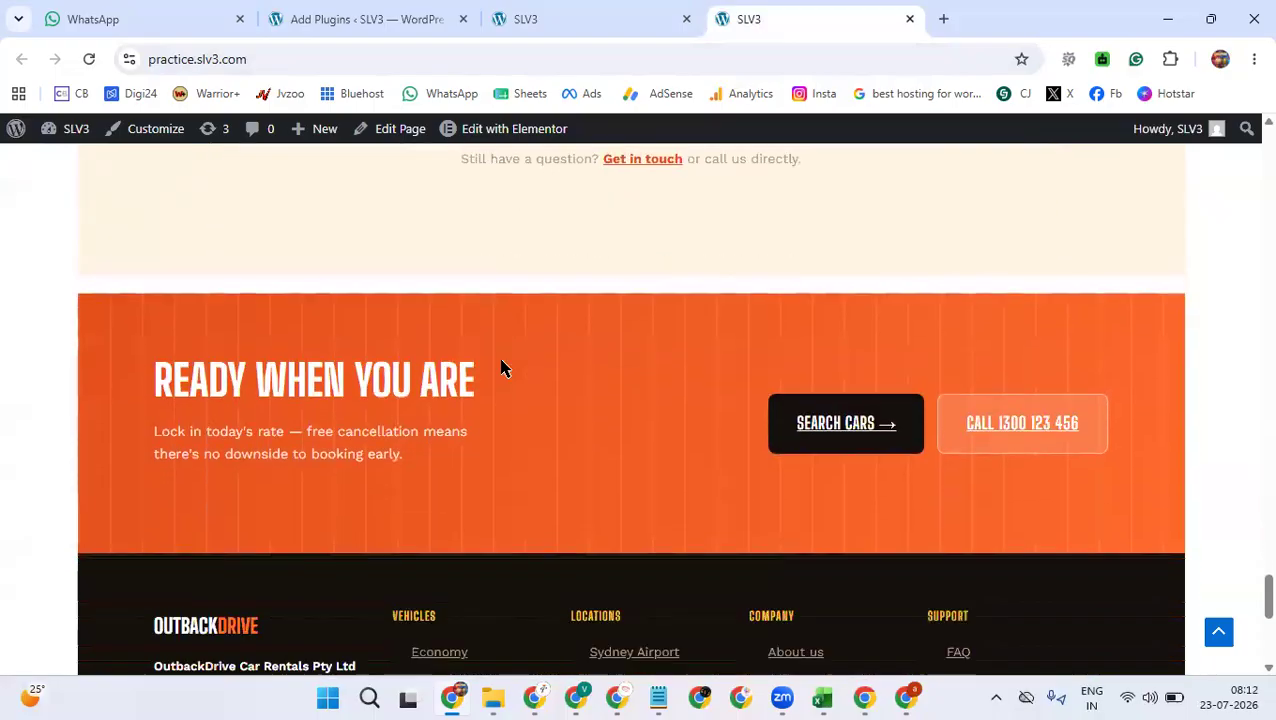
{"action": "scroll", "coordinate": [504, 369], "scroll_direction": "up", "scroll_amount": 8}
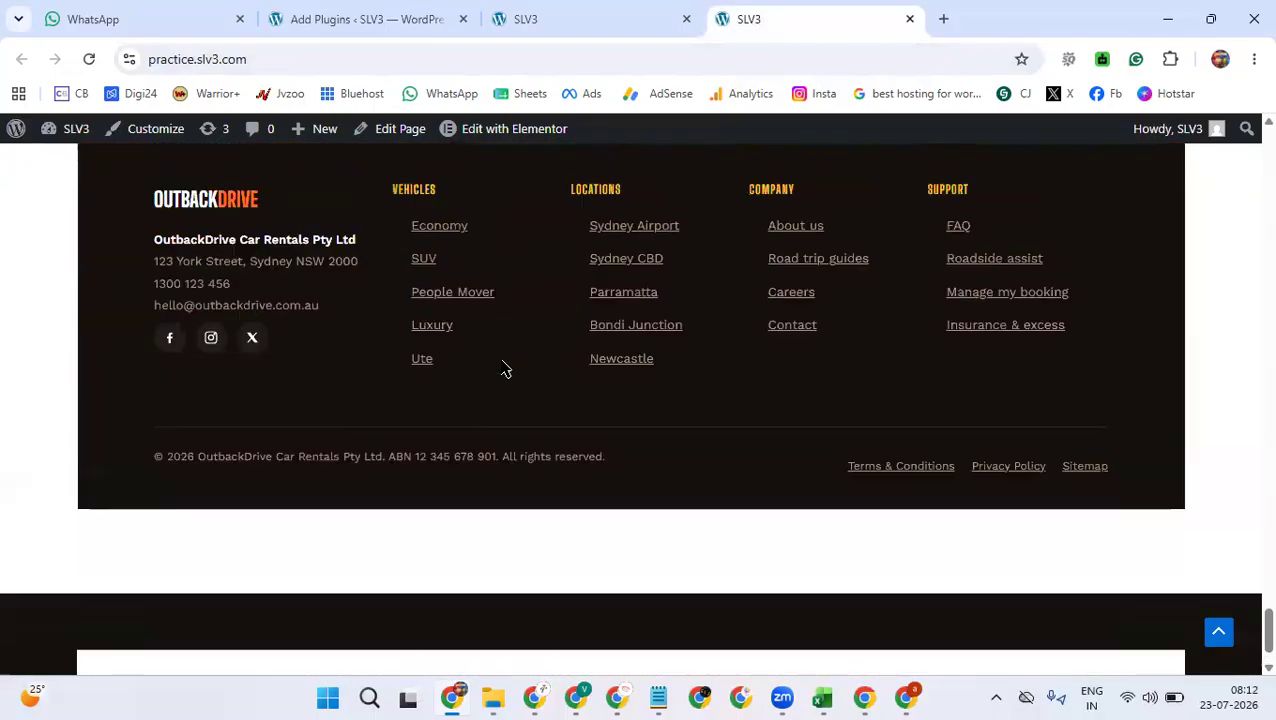
{"action": "scroll", "coordinate": [503, 368], "scroll_direction": "up", "scroll_amount": 4}
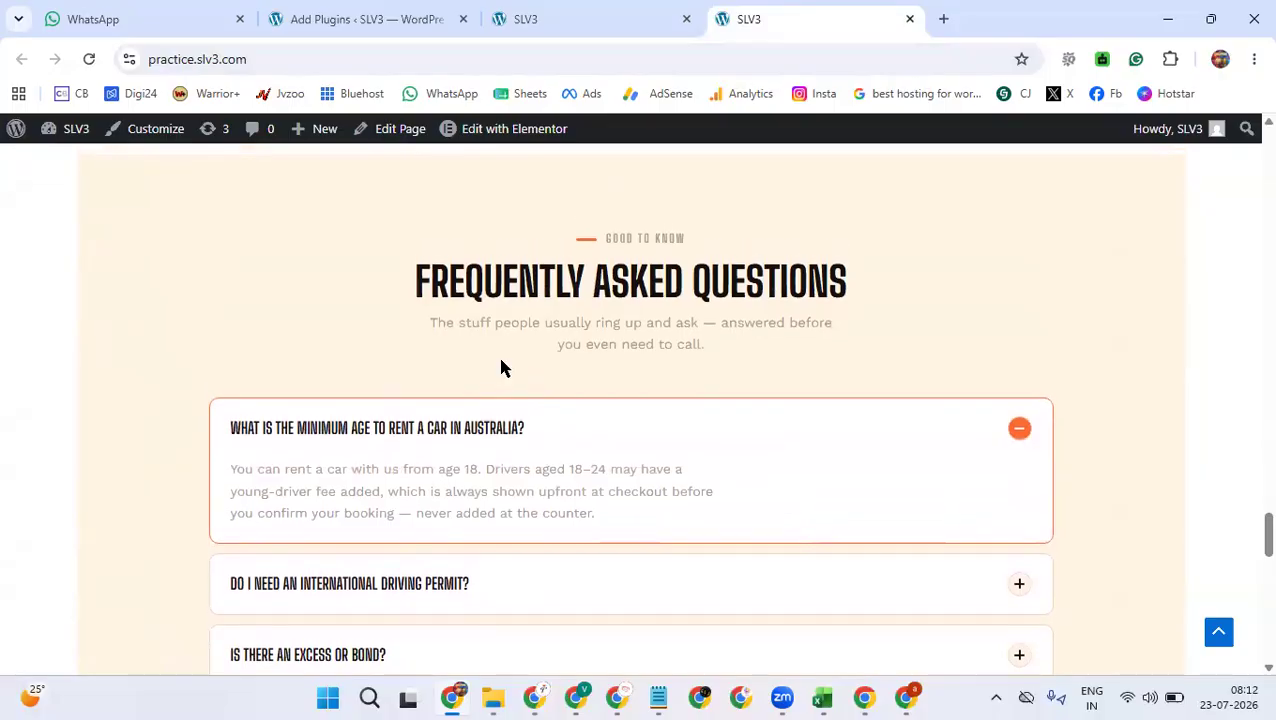
{"action": "scroll", "coordinate": [503, 369], "scroll_direction": "up", "scroll_amount": 5}
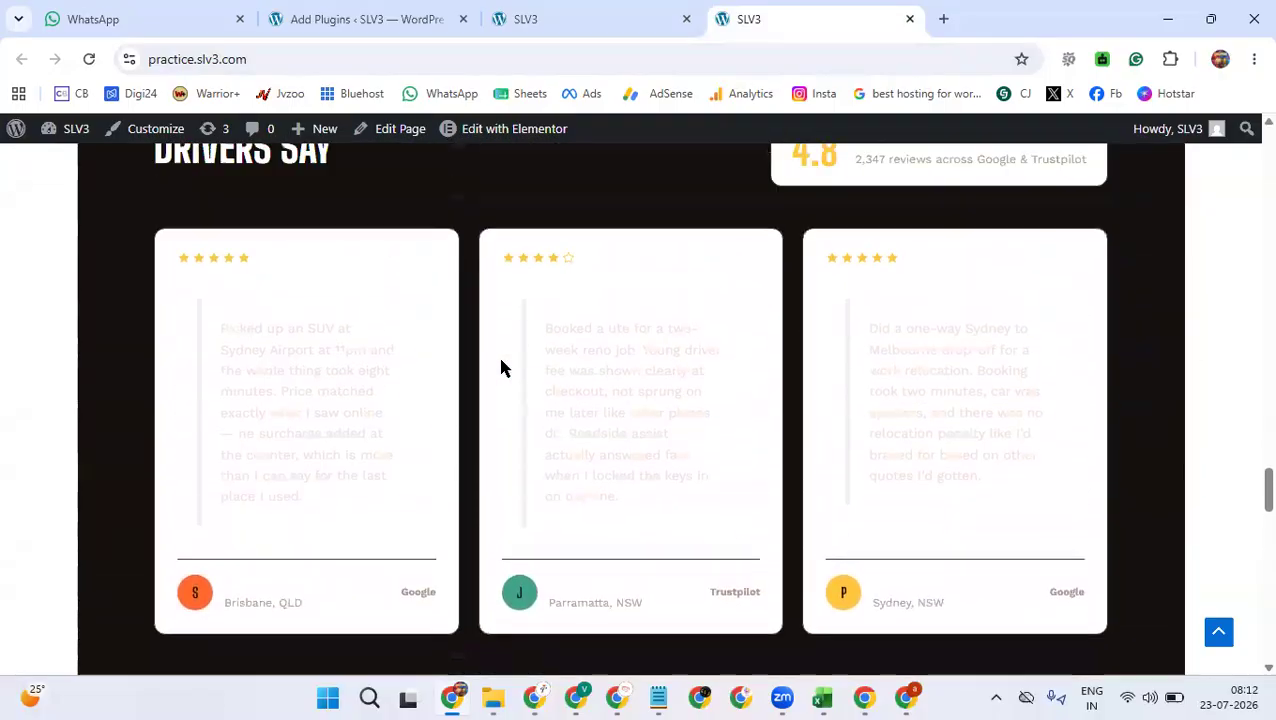
{"action": "scroll", "coordinate": [503, 368], "scroll_direction": "up", "scroll_amount": 3}
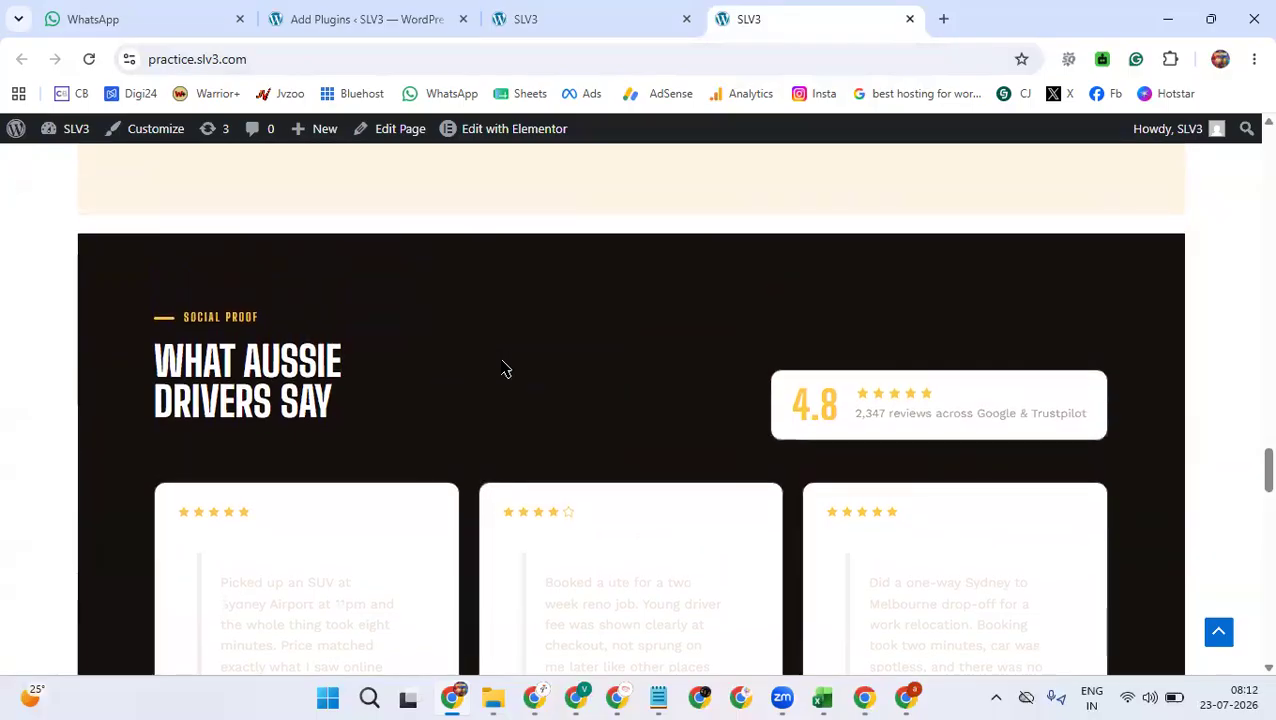
{"action": "scroll", "coordinate": [503, 367], "scroll_direction": "up", "scroll_amount": 5}
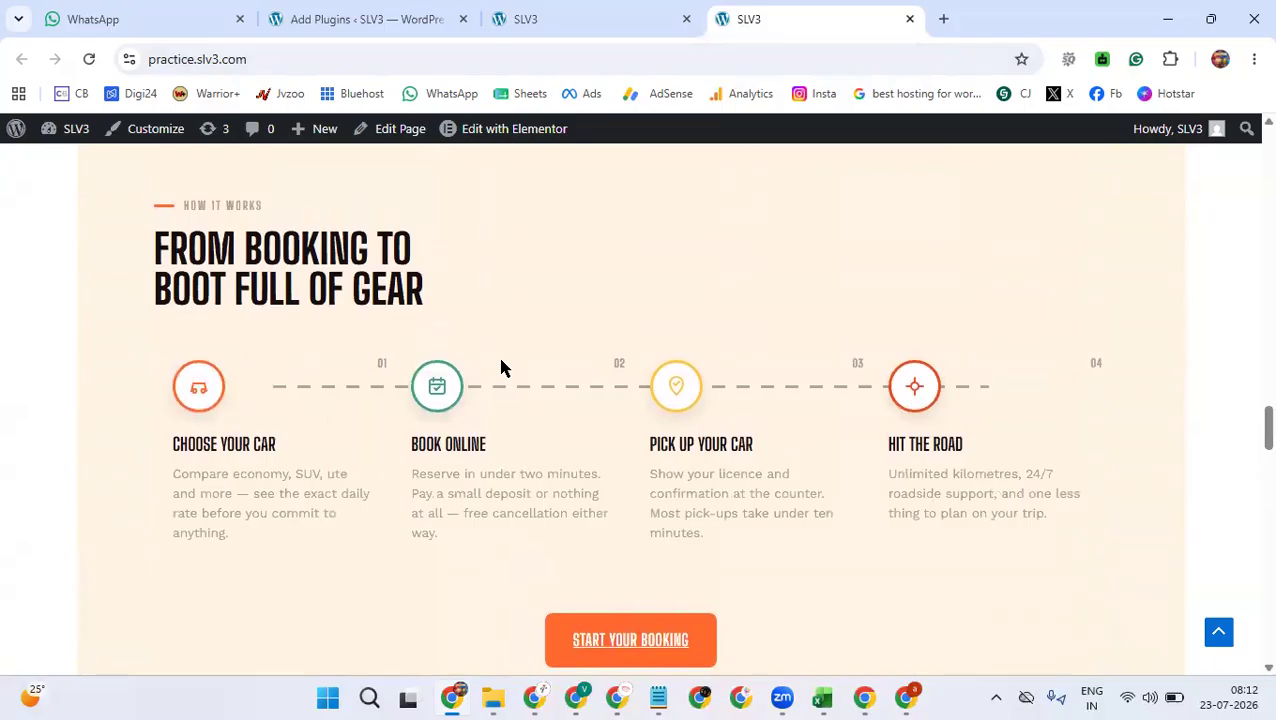
- Return to the Add Plugins page and search the plugin directory for "elementskit"
{"action": "left_click", "coordinate": [369, 19]}
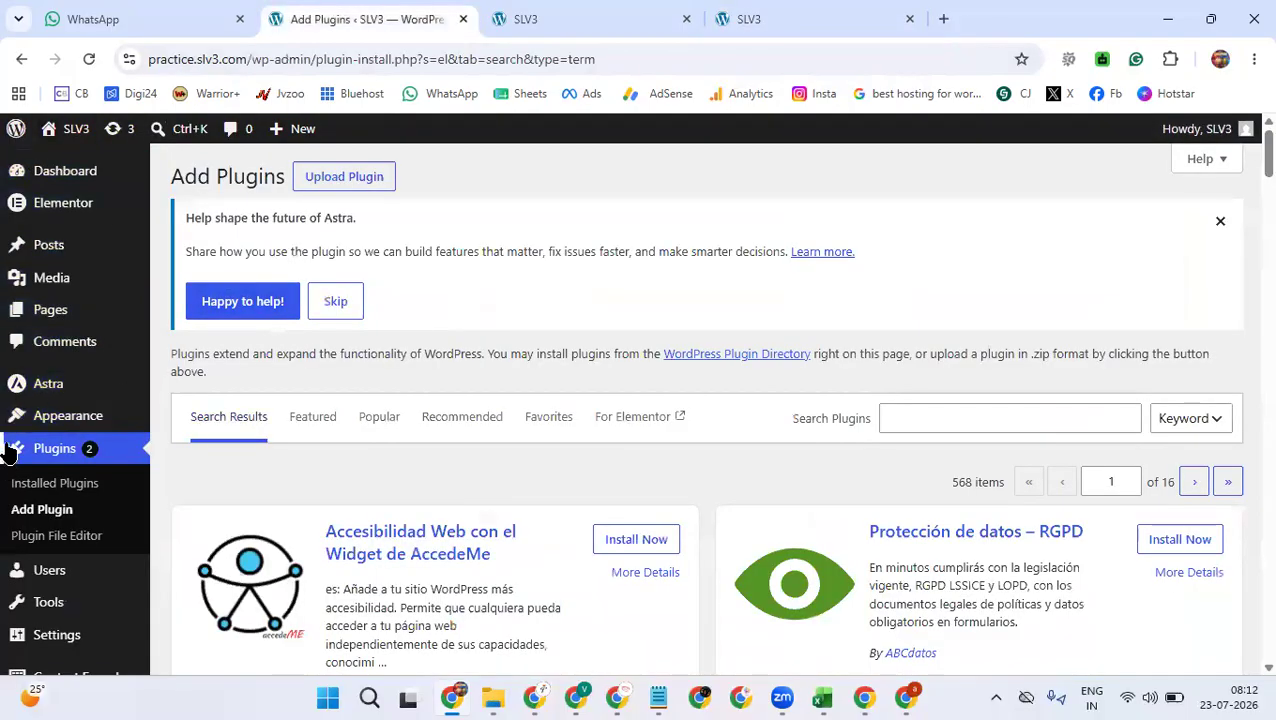
{"action": "mouse_move", "coordinate": [96, 307]}
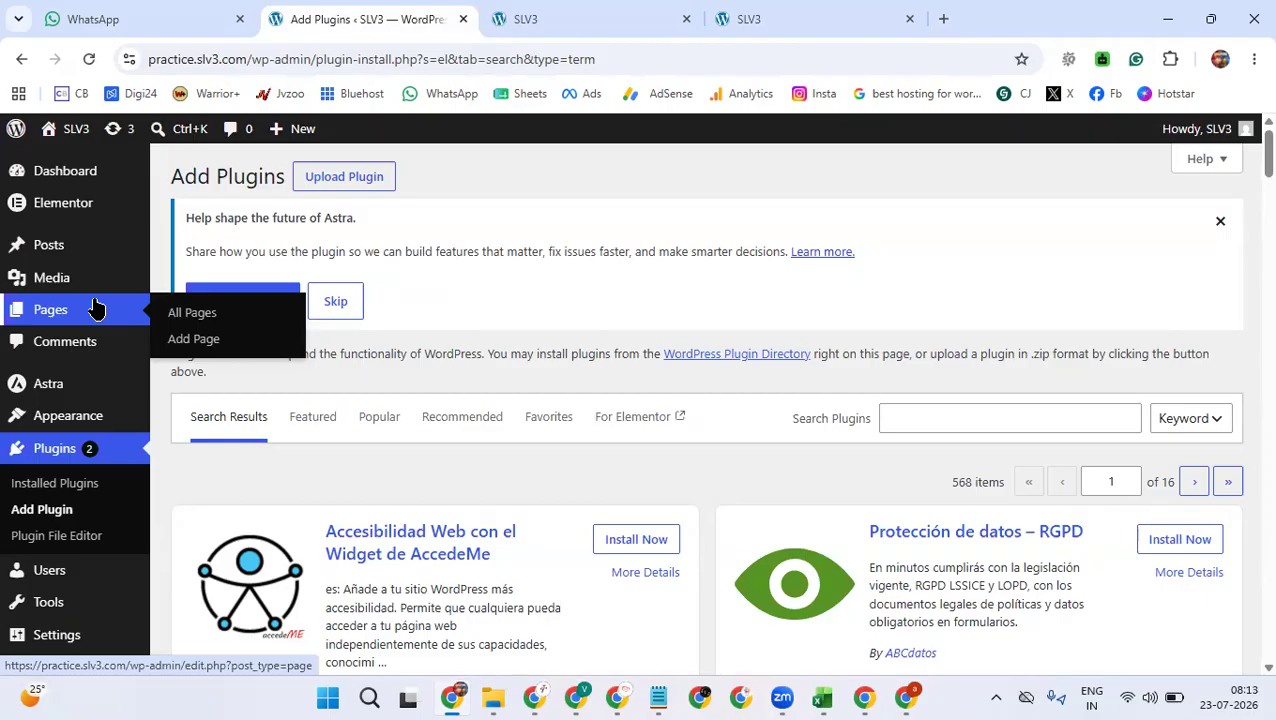
{"action": "left_click", "coordinate": [948, 410]}
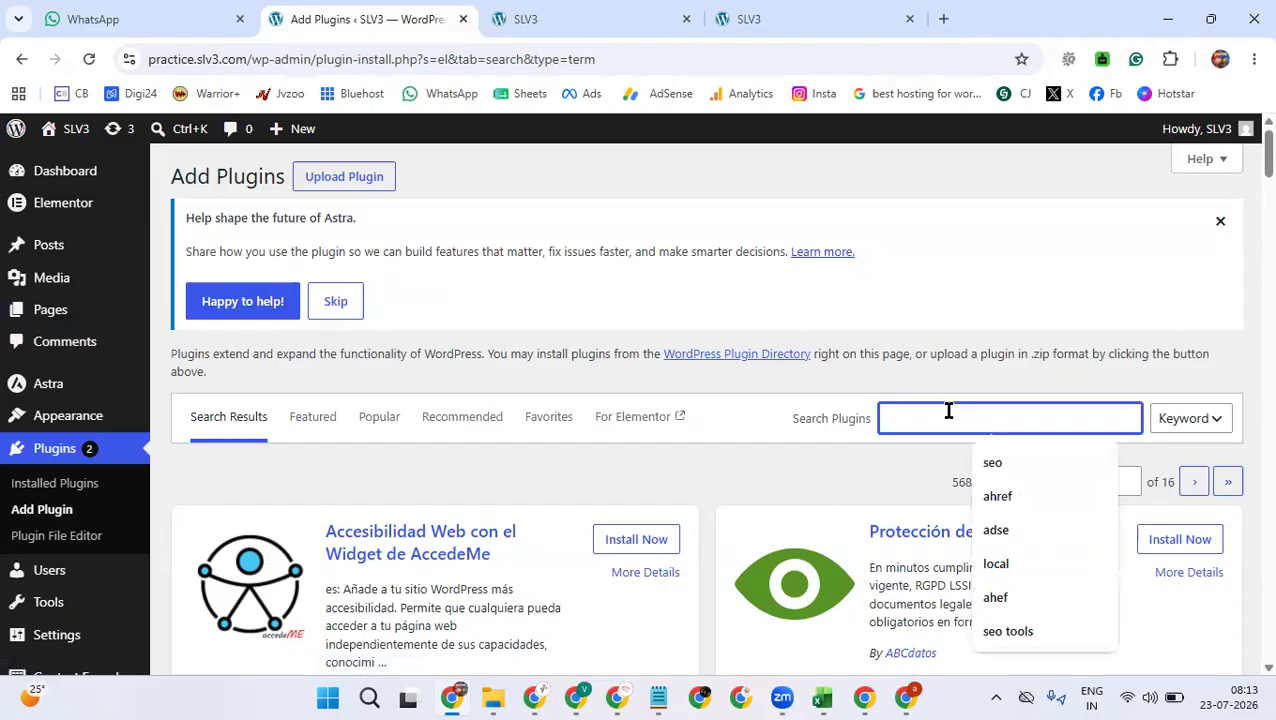
{"action": "type", "text": "ele"}
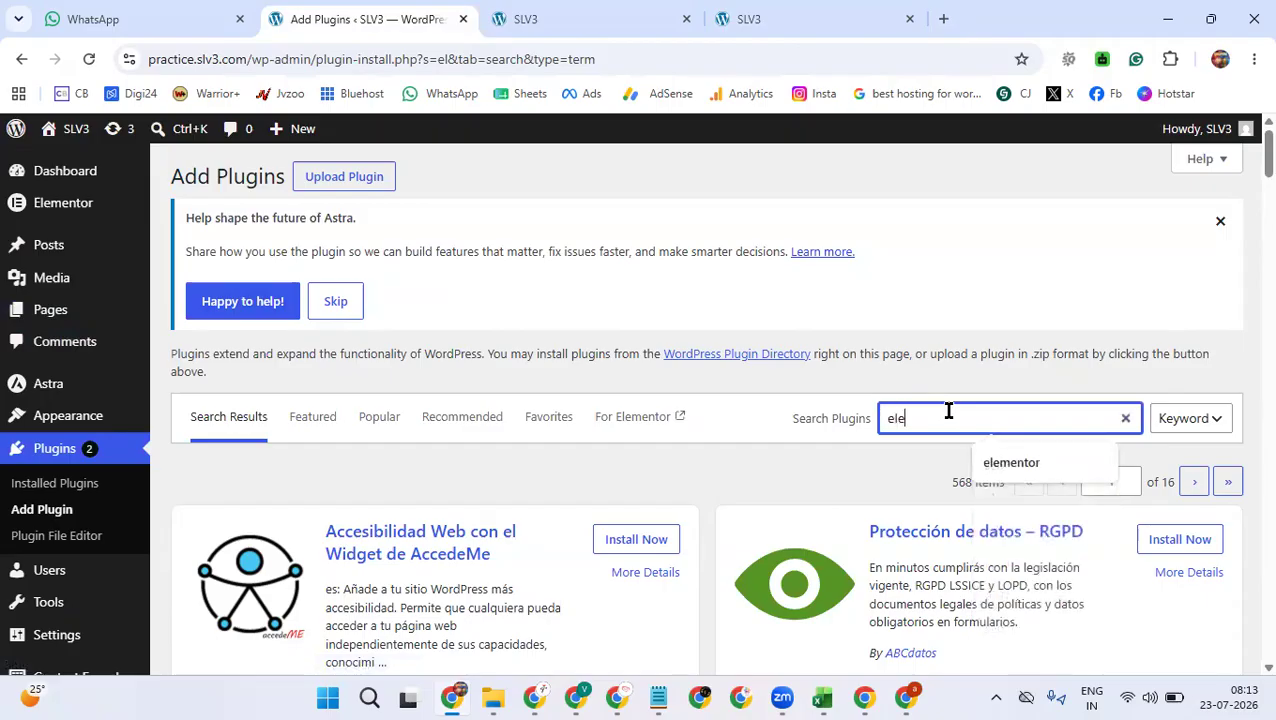
{"action": "key", "text": "Down"}
{"action": "key", "text": "BackSpace"}
{"action": "key", "text": "BackSpace"}
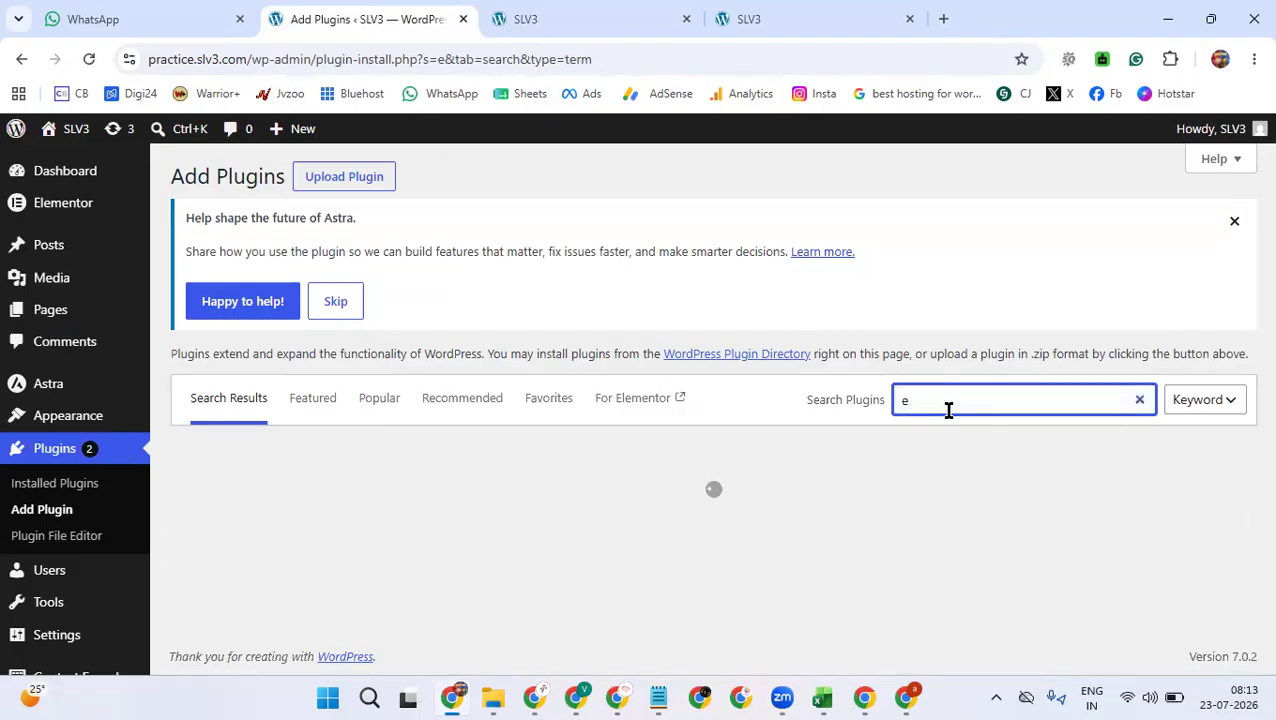
{"action": "type", "text": "lementskit"}
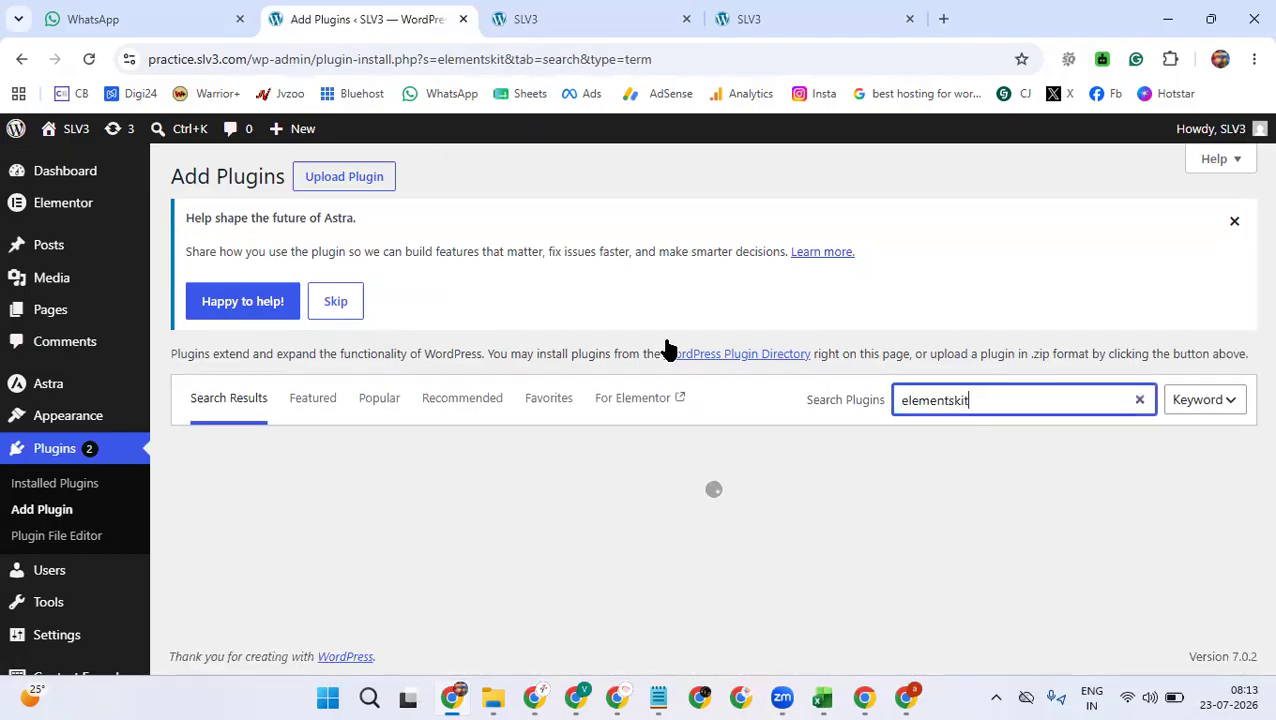
- Install and activate the ElementsKit Elementor Addons plugin
{"action": "scroll", "coordinate": [629, 228], "scroll_direction": "down", "scroll_amount": 2}
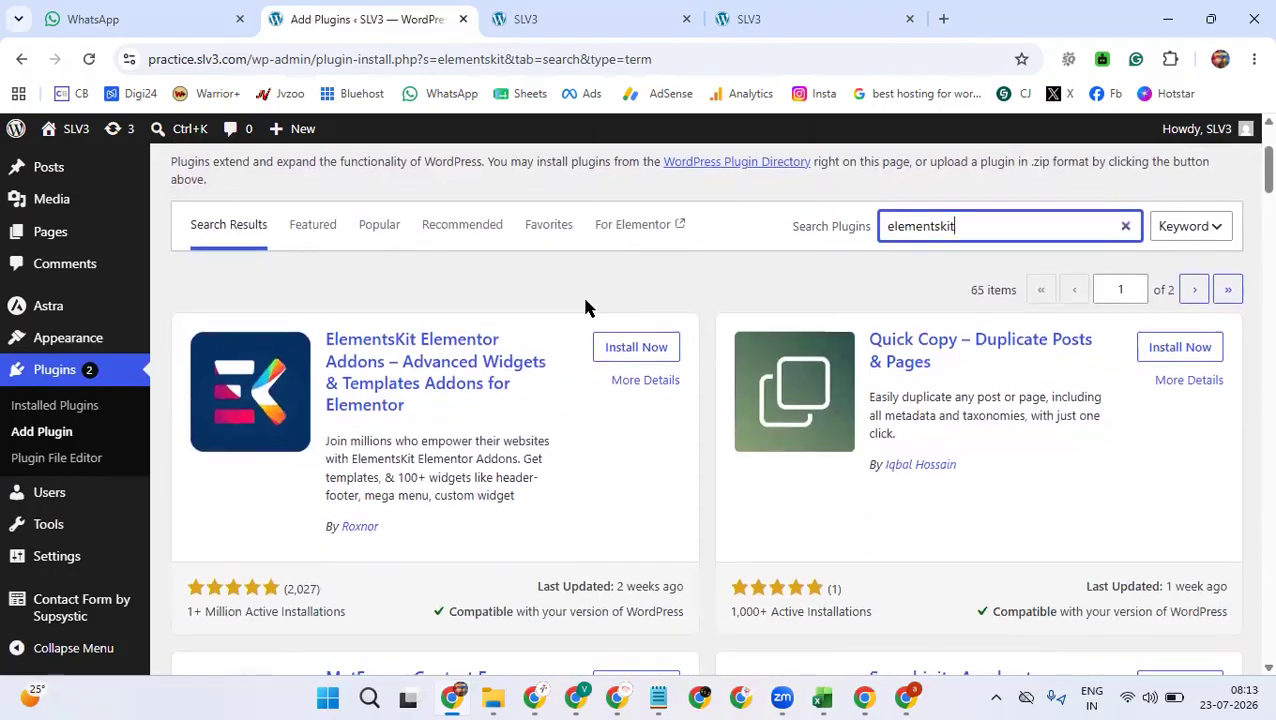
{"action": "left_click", "coordinate": [614, 350]}
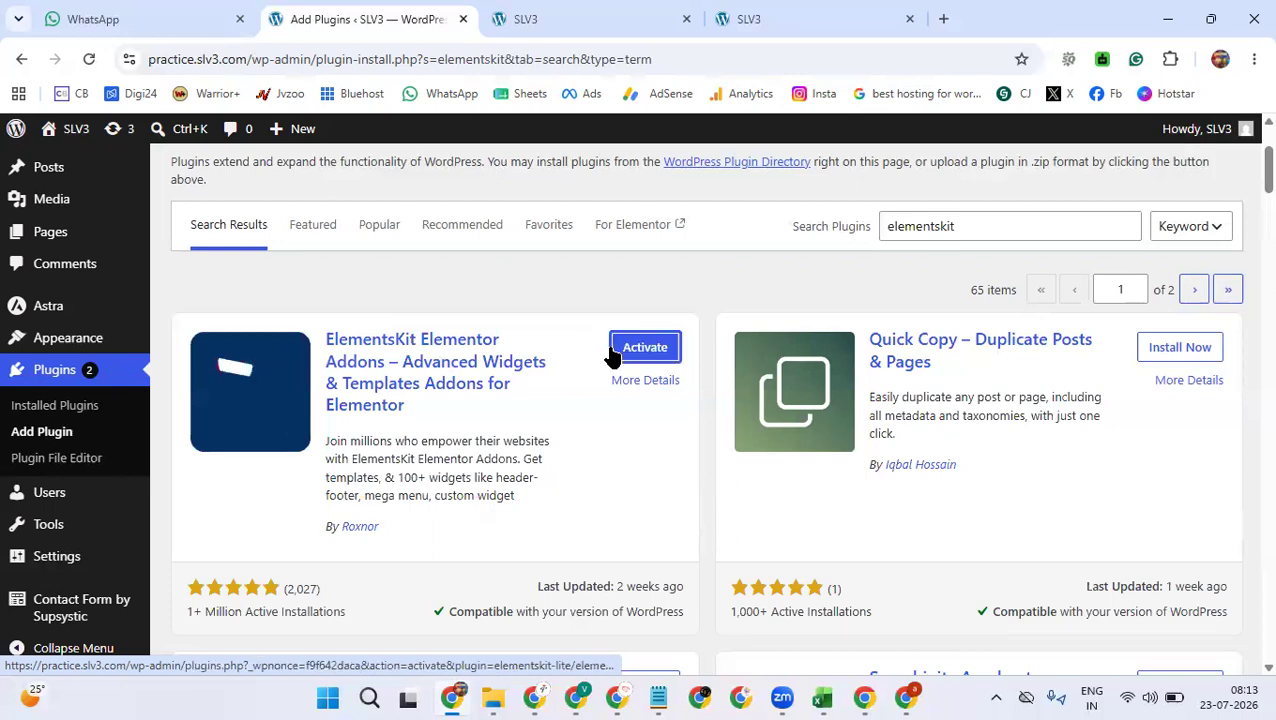
{"action": "left_click", "coordinate": [622, 349]}
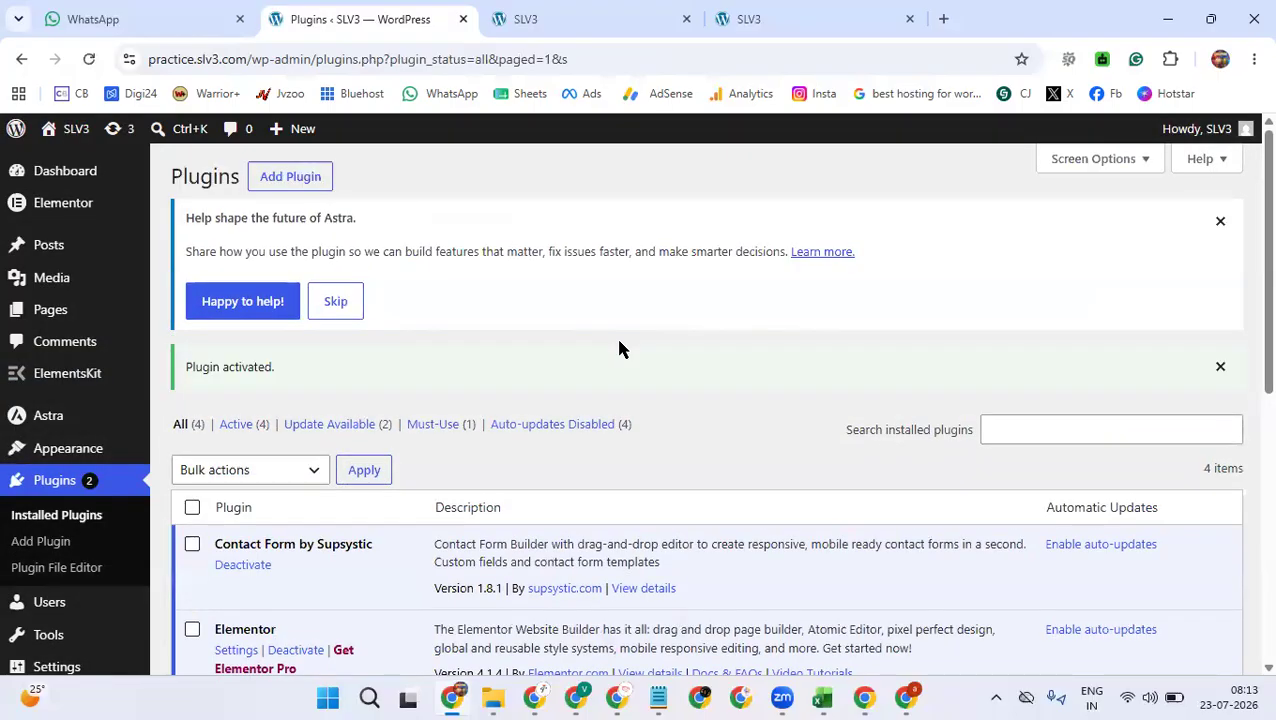
- Review the list of installed plugins, including Elementor, ElementsKit Lite and WP Reset
{"action": "scroll", "coordinate": [553, 354], "scroll_direction": "down", "scroll_amount": 2}
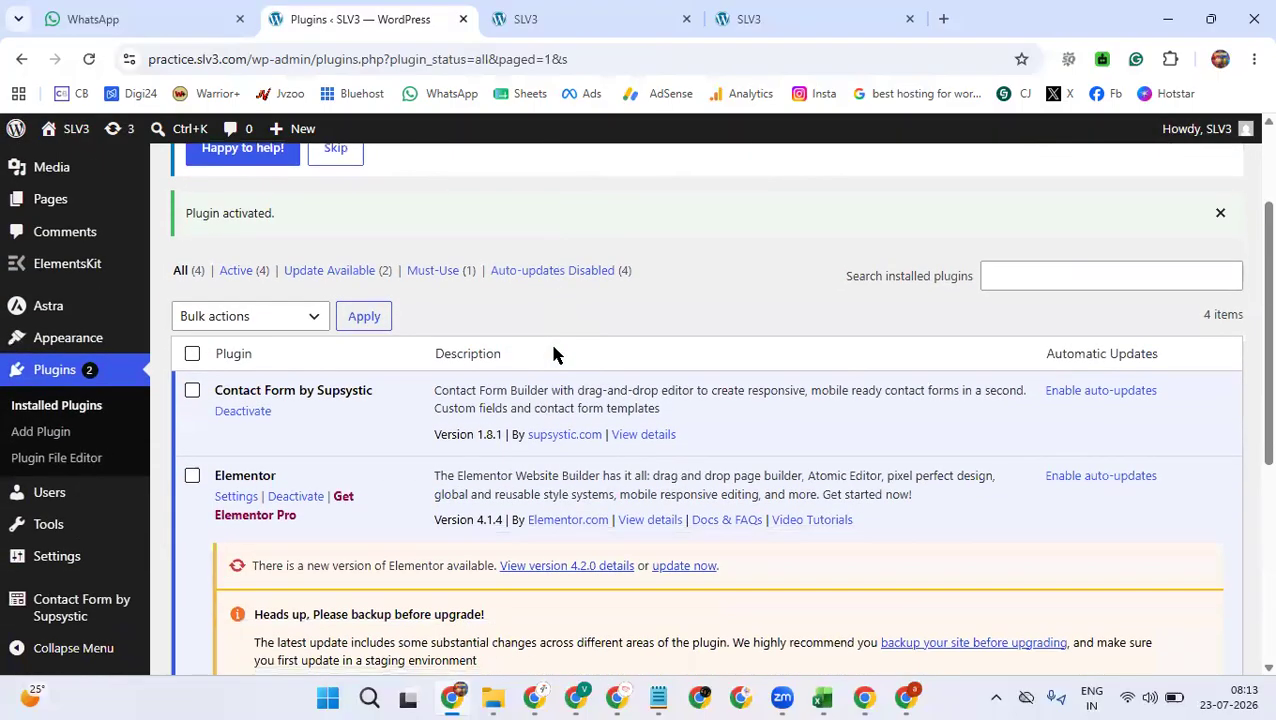
{"action": "scroll", "coordinate": [395, 365], "scroll_direction": "down", "scroll_amount": 2}
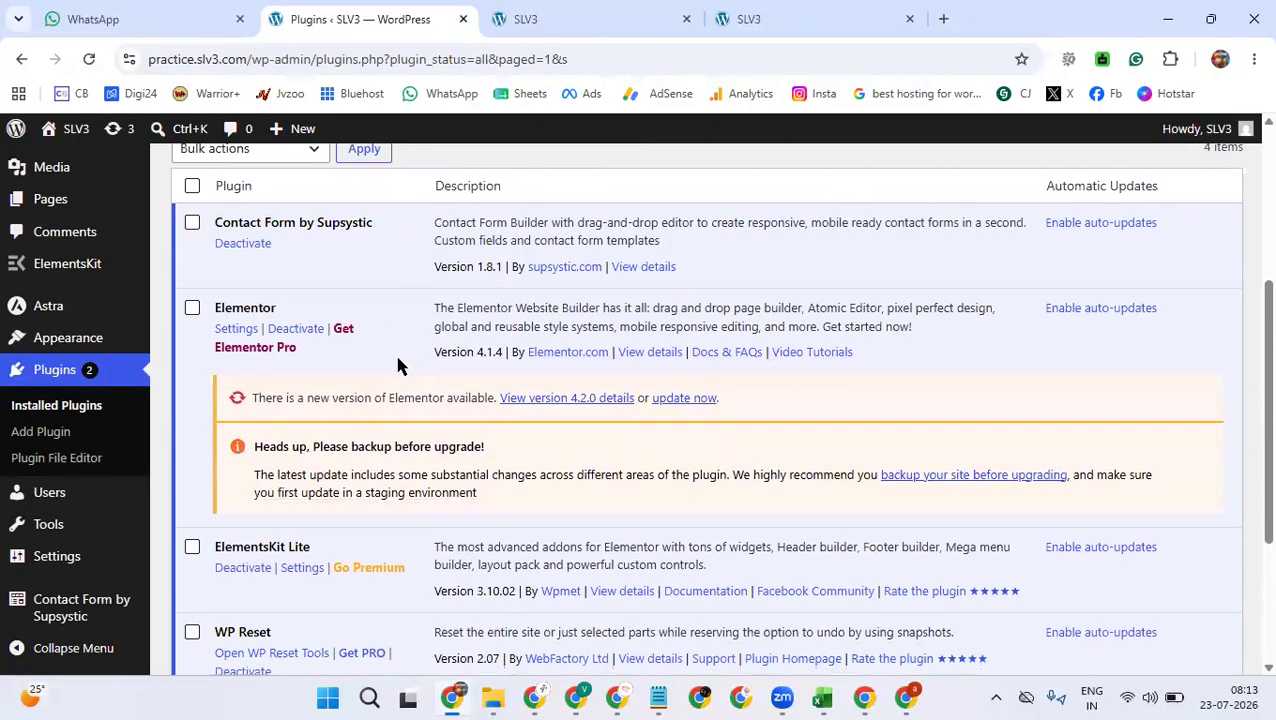
{"action": "scroll", "coordinate": [395, 365], "scroll_direction": "down", "scroll_amount": 2}
{"action": "scroll", "coordinate": [449, 350], "scroll_direction": "up", "scroll_amount": 1}
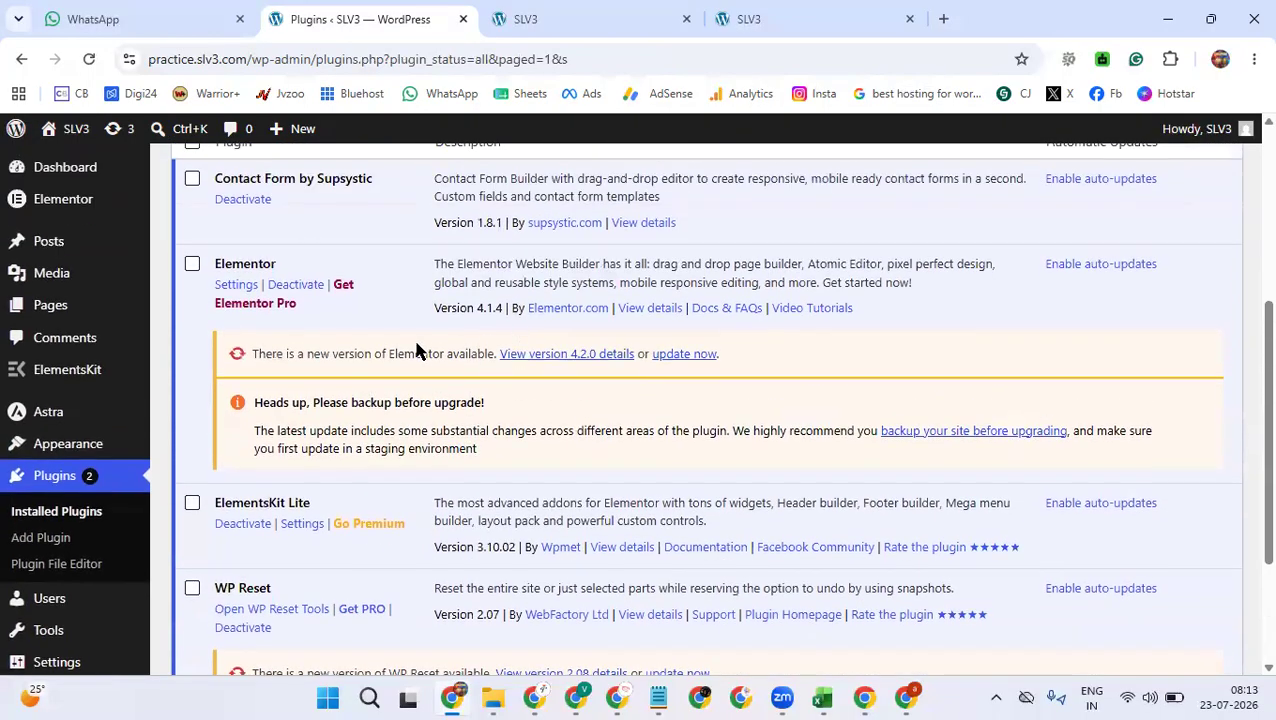
{"action": "scroll", "coordinate": [437, 352], "scroll_direction": "down", "scroll_amount": 2}
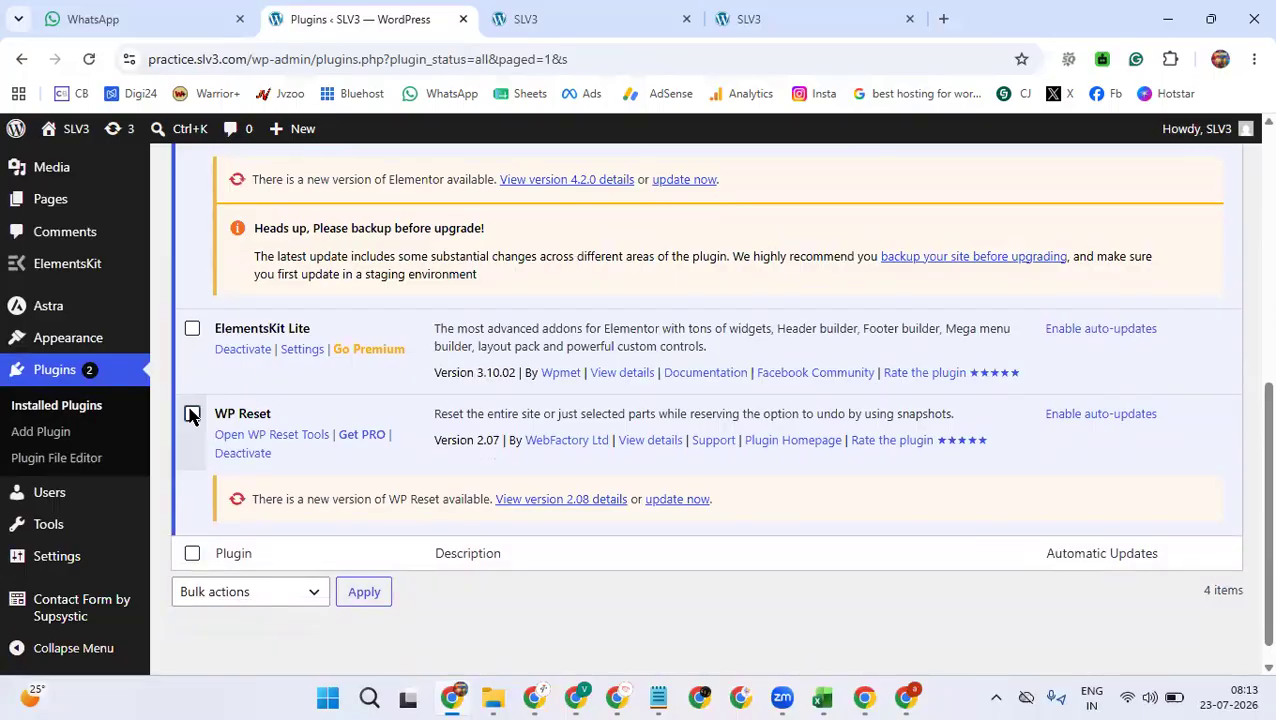
{"action": "scroll", "coordinate": [100, 434], "scroll_direction": "up", "scroll_amount": 2}
{"action": "mouse_move", "coordinate": [72, 385]}
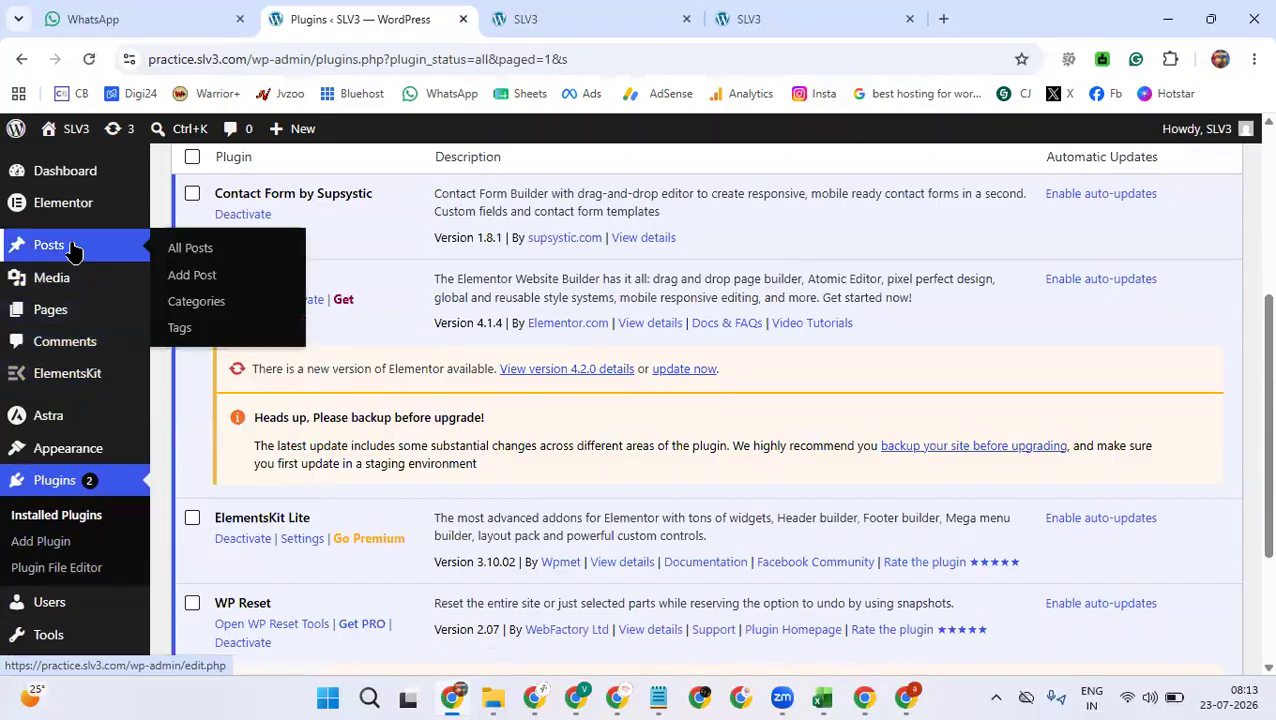
- Go to the site's list of pages and open Sample Page for editing
{"action": "left_click", "coordinate": [66, 320]}
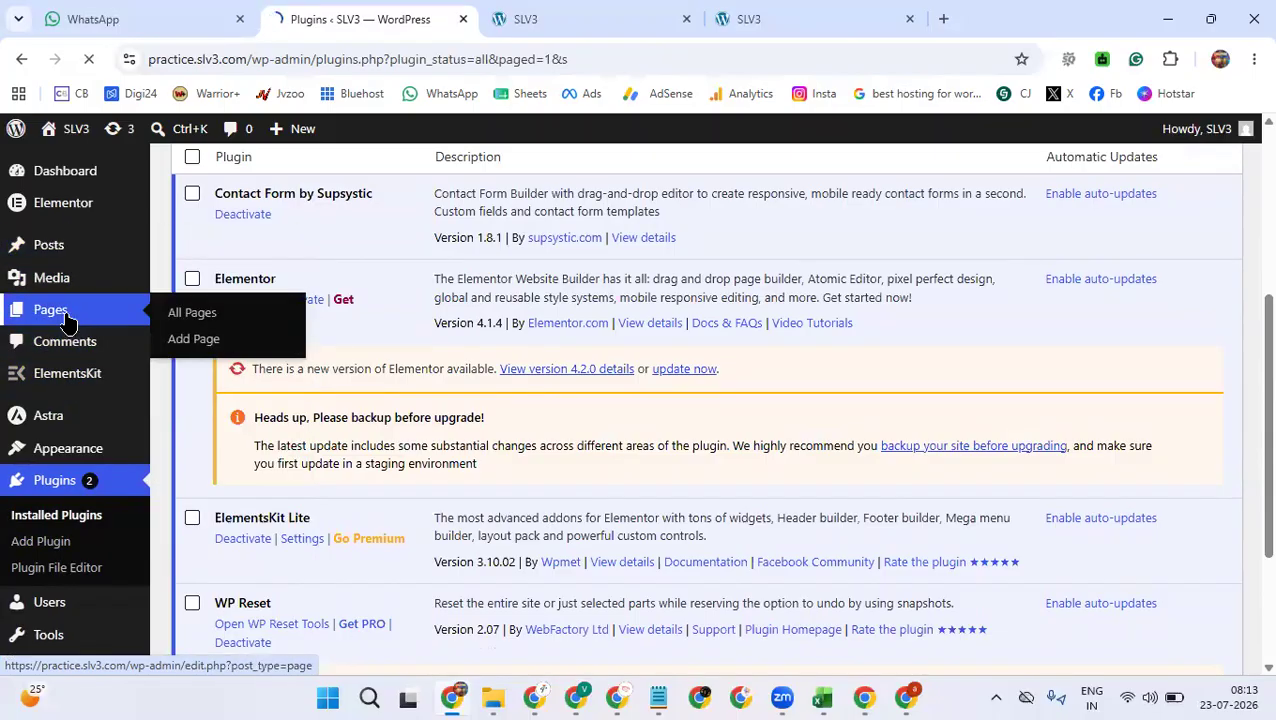
{"action": "scroll", "coordinate": [453, 365], "scroll_direction": "down", "scroll_amount": 3}
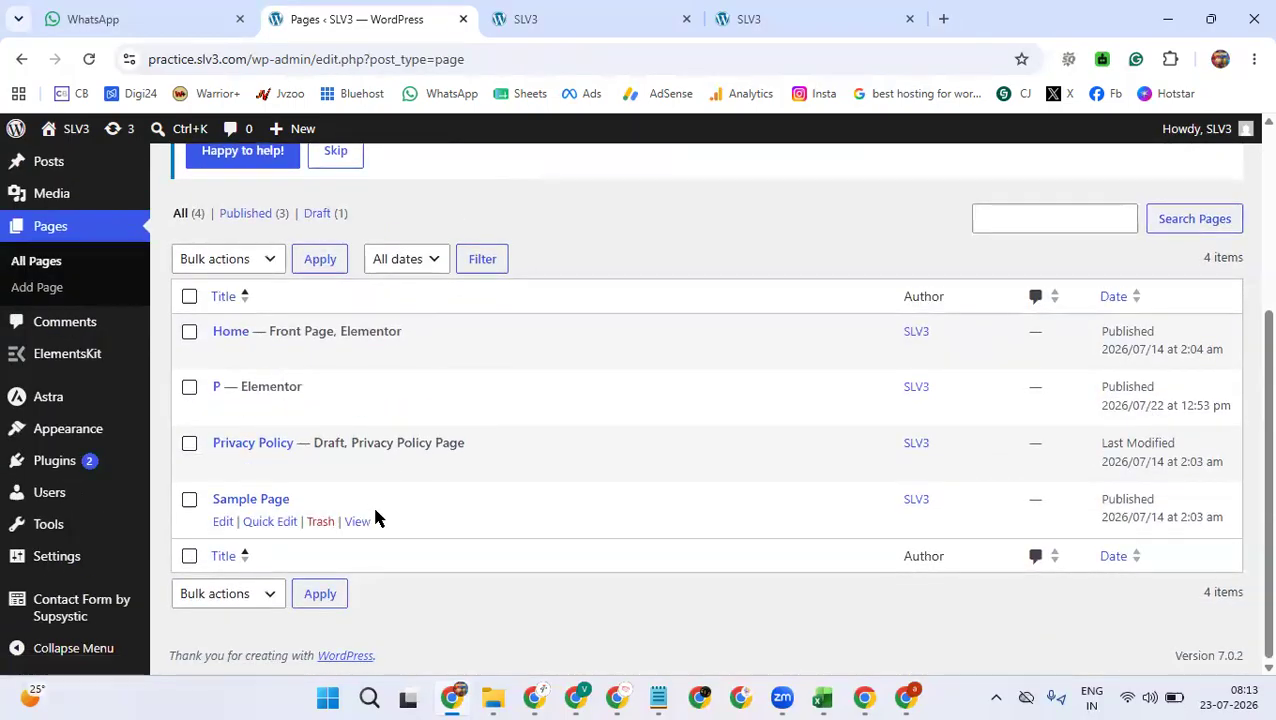
{"action": "scroll", "coordinate": [279, 399], "scroll_direction": "up", "scroll_amount": 1}
{"action": "scroll", "coordinate": [287, 425], "scroll_direction": "down", "scroll_amount": 1}
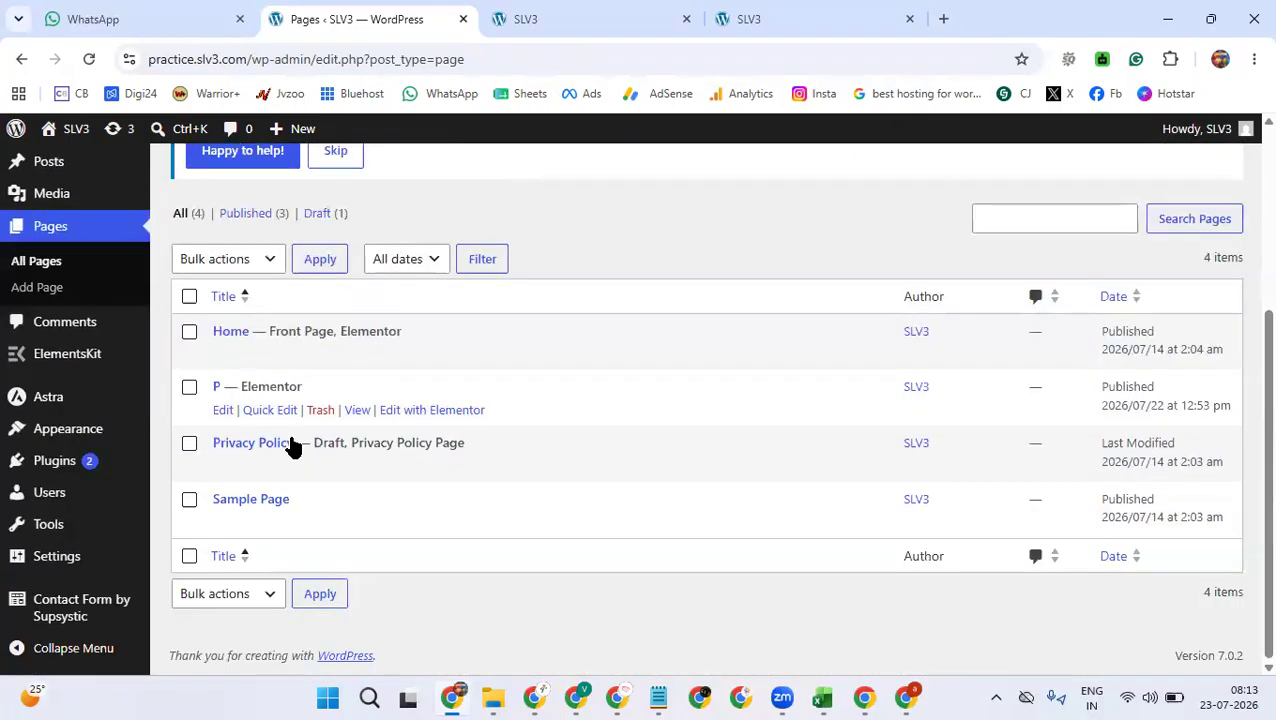
{"action": "left_click", "coordinate": [249, 500]}
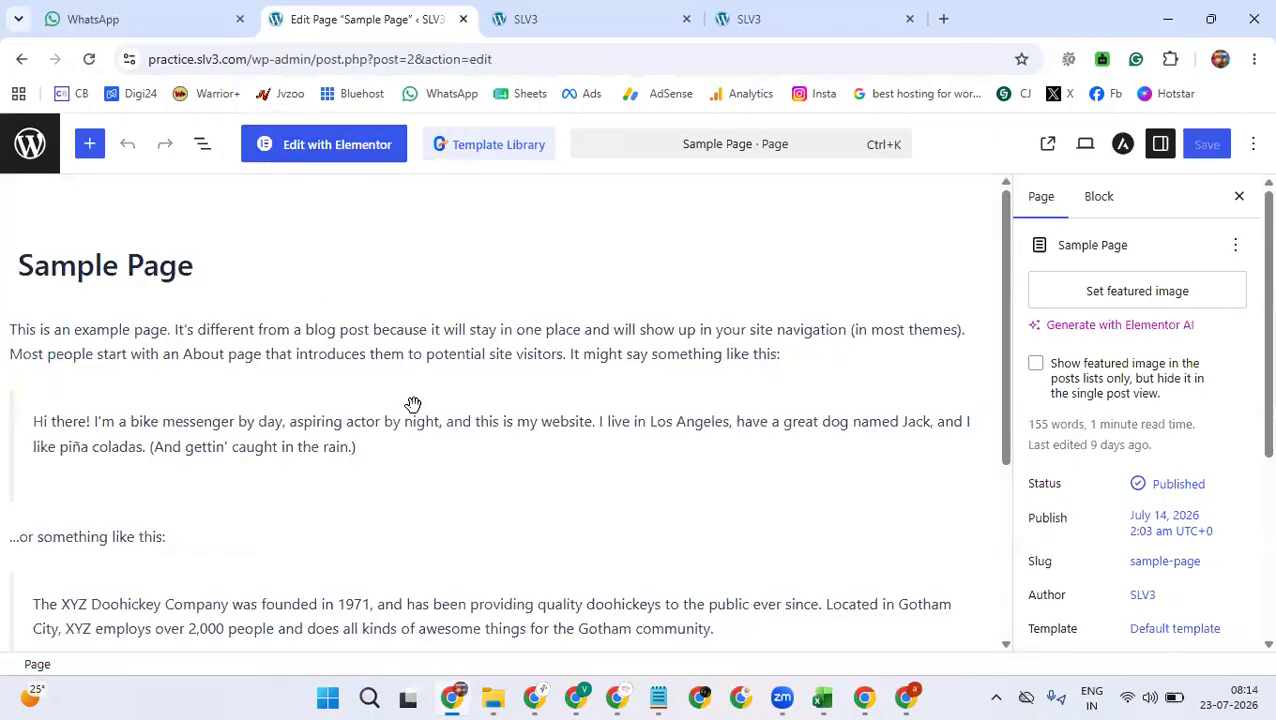
- Delete the XYZ Doohickey Company paragraph from the second quote on Sample Page
{"action": "scroll", "coordinate": [413, 407], "scroll_direction": "down", "scroll_amount": 3}
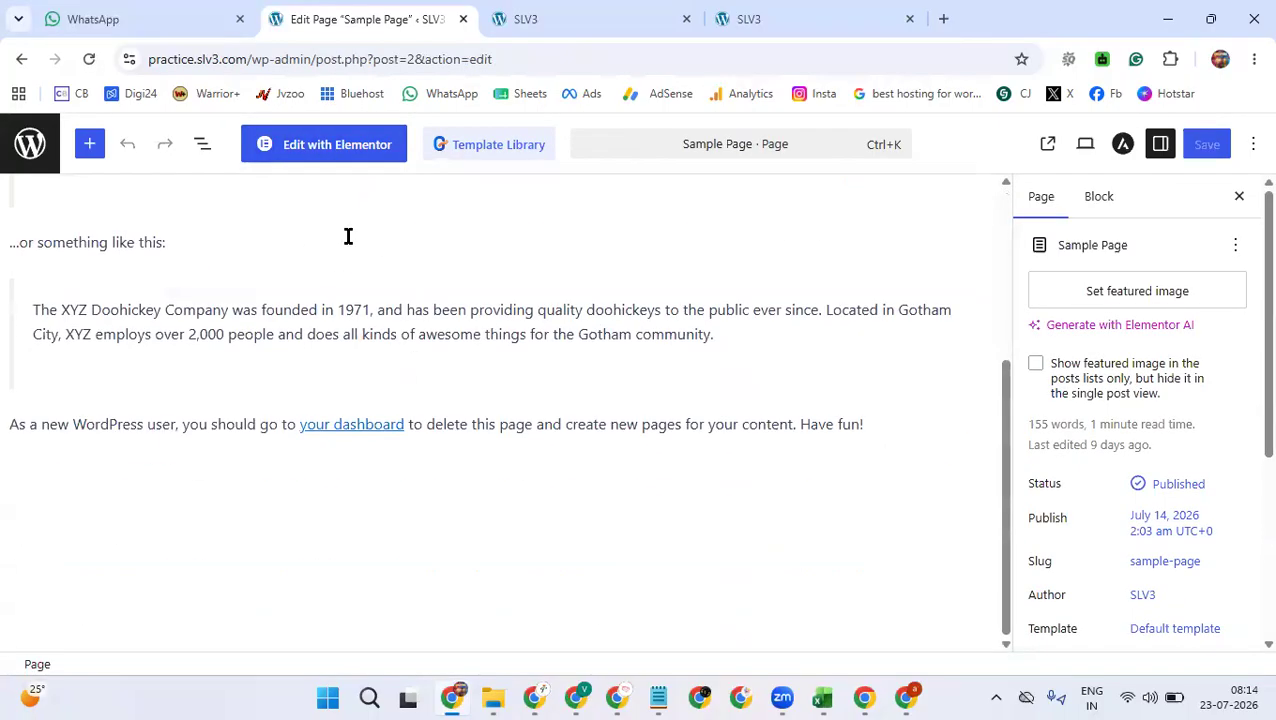
{"action": "left_click", "coordinate": [371, 337]}
{"action": "left_click", "coordinate": [459, 248]}
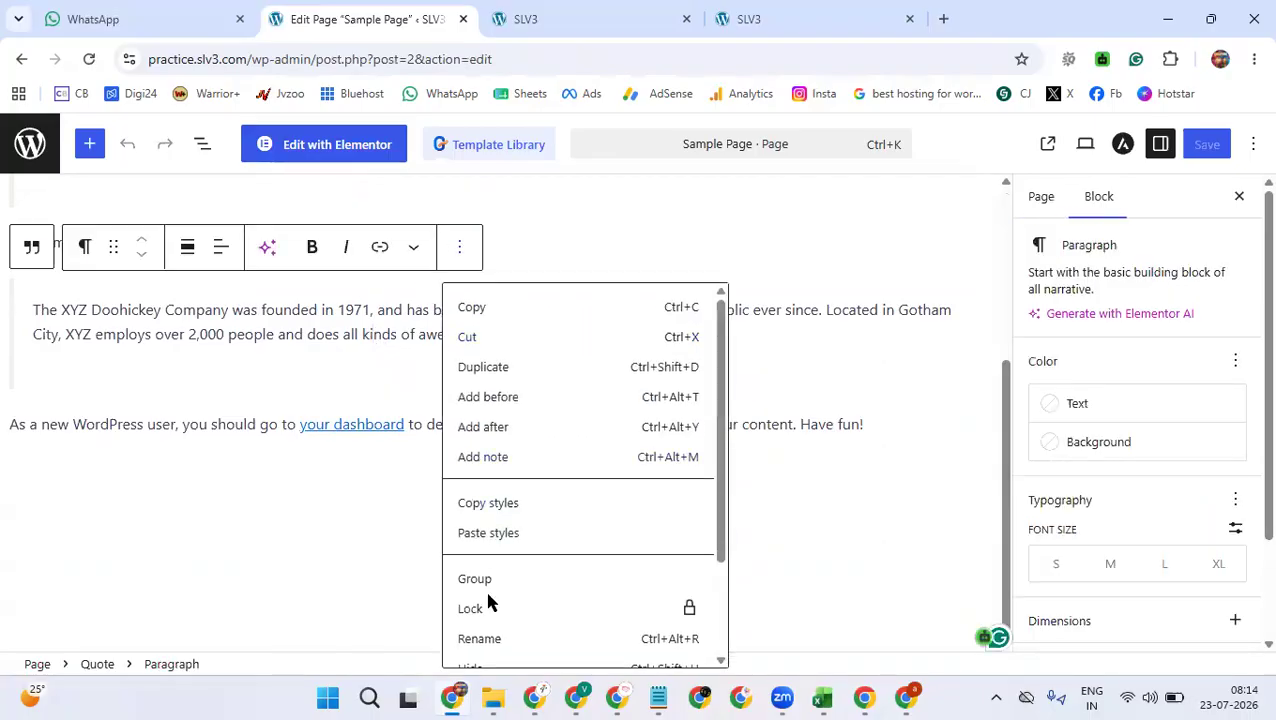
{"action": "scroll", "coordinate": [473, 638], "scroll_direction": "down", "scroll_amount": 2}
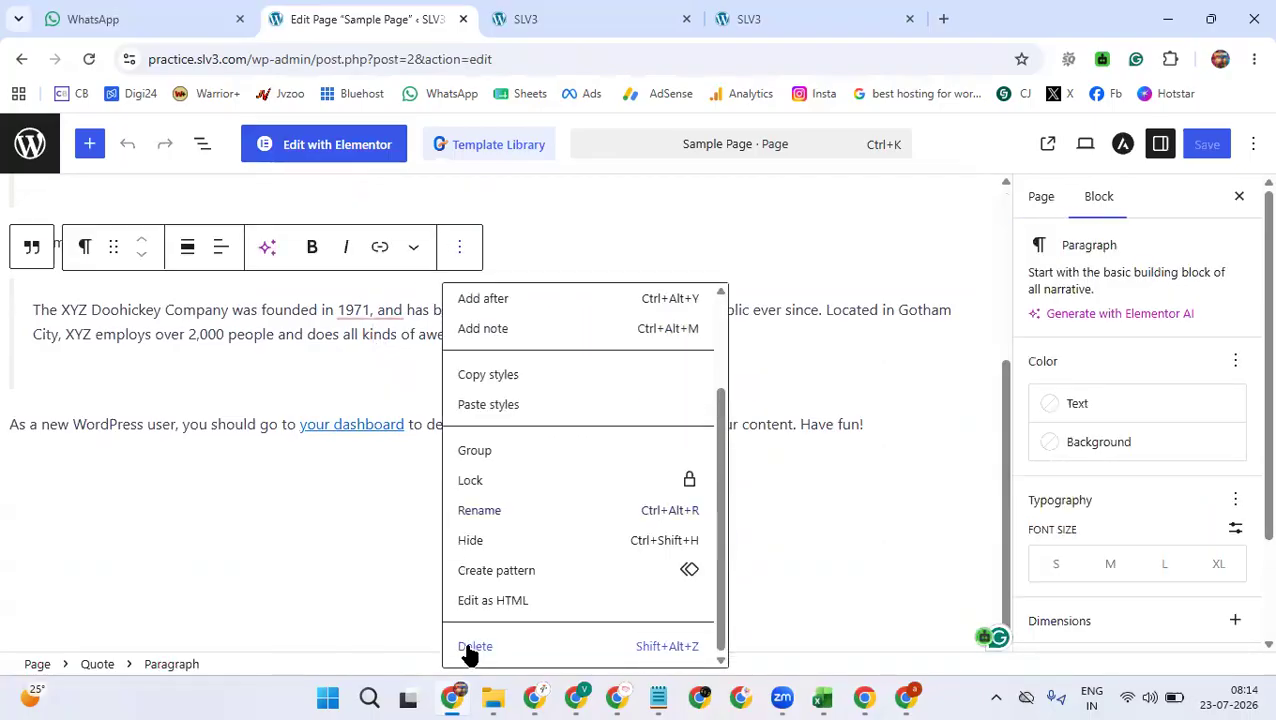
{"action": "left_click", "coordinate": [468, 648]}
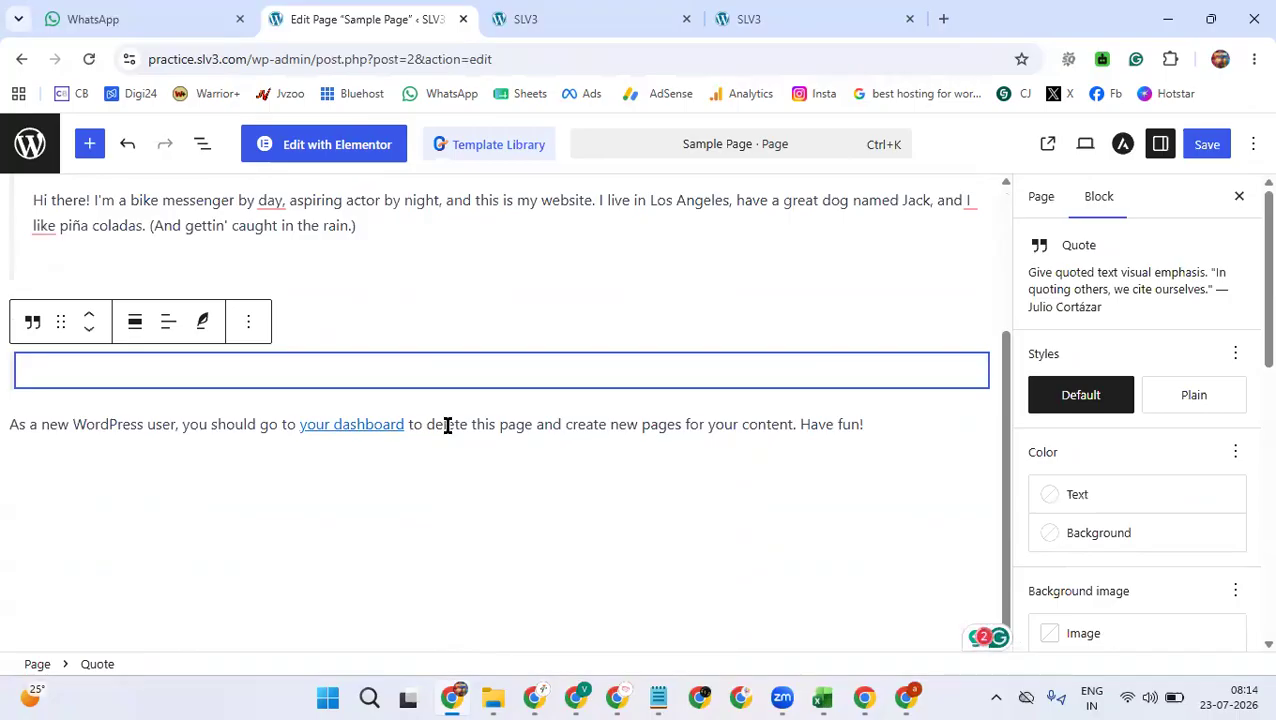
- Delete the closing paragraph that begins "As a new WordPress user"
{"action": "key", "text": "BackSpace"}
{"action": "left_click", "coordinate": [408, 378]}
{"action": "scroll", "coordinate": [435, 630], "scroll_direction": "down", "scroll_amount": 2}
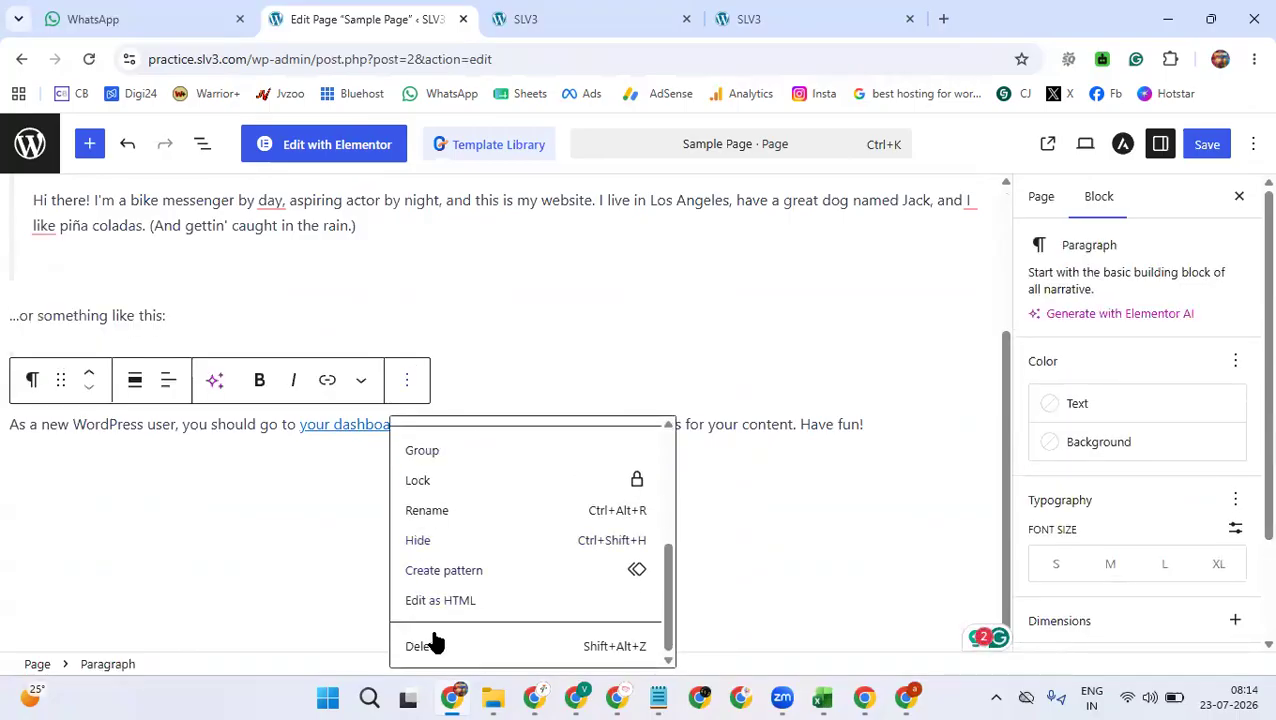
{"action": "left_click", "coordinate": [433, 645]}
{"action": "scroll", "coordinate": [440, 390], "scroll_direction": "up", "scroll_amount": 2}
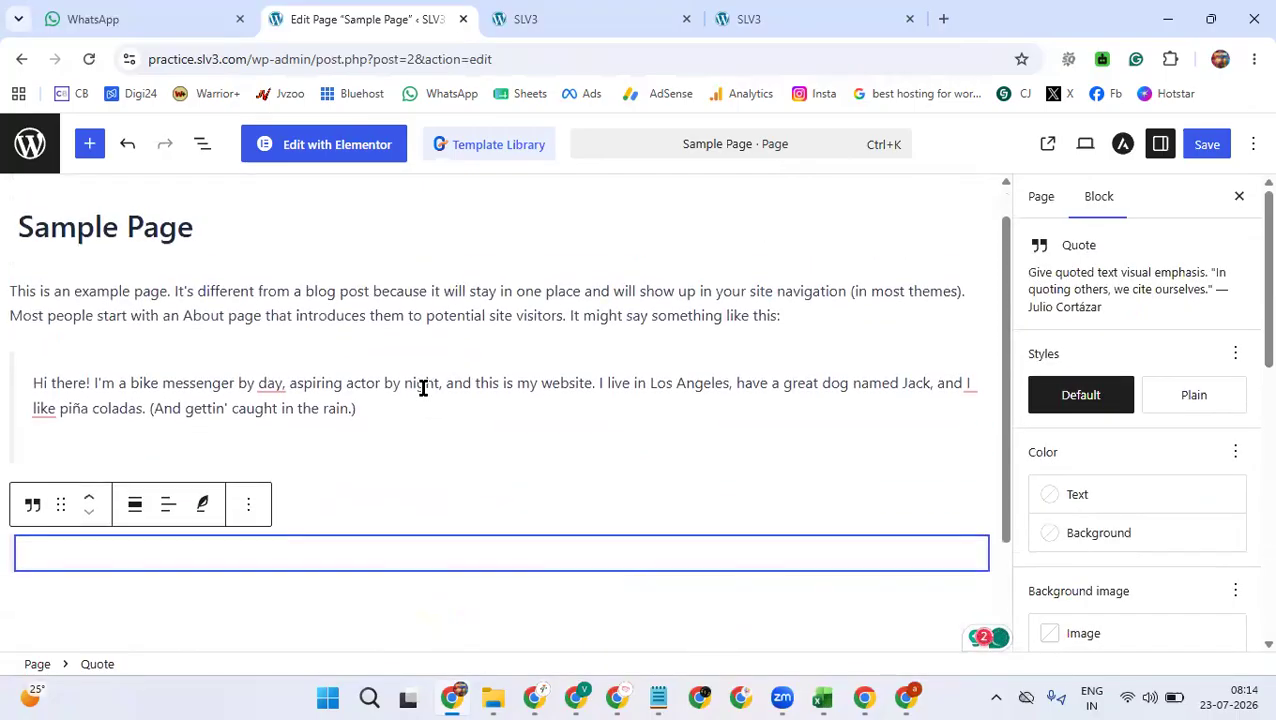
- Delete the introductory paragraph that begins "This is an example page"
{"action": "key", "text": "ctrl+z"}
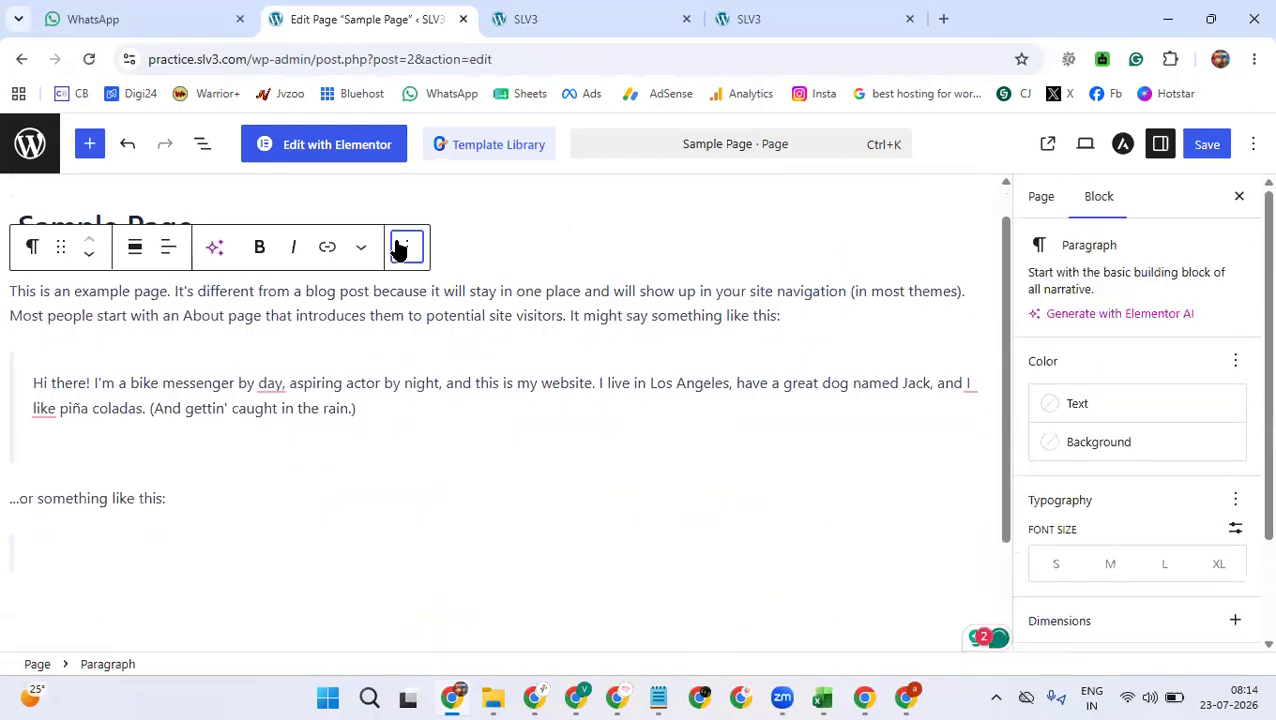
{"action": "left_click", "coordinate": [406, 247]}
{"action": "scroll", "coordinate": [447, 600], "scroll_direction": "down", "scroll_amount": 2}
{"action": "left_click", "coordinate": [433, 645]}
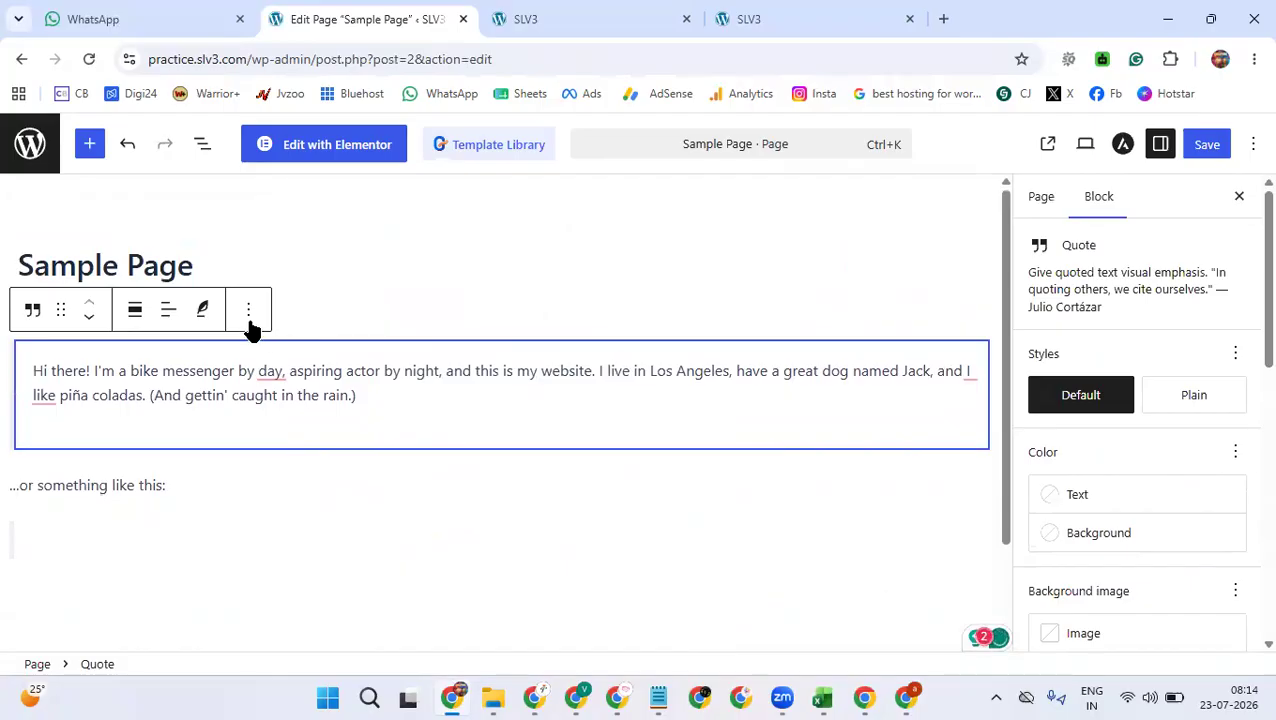
- Delete the quote block with the bike messenger text and the empty quote block below the remaining paragraph
{"action": "left_click", "coordinate": [250, 313]}
{"action": "scroll", "coordinate": [305, 600], "scroll_direction": "down", "scroll_amount": 3}
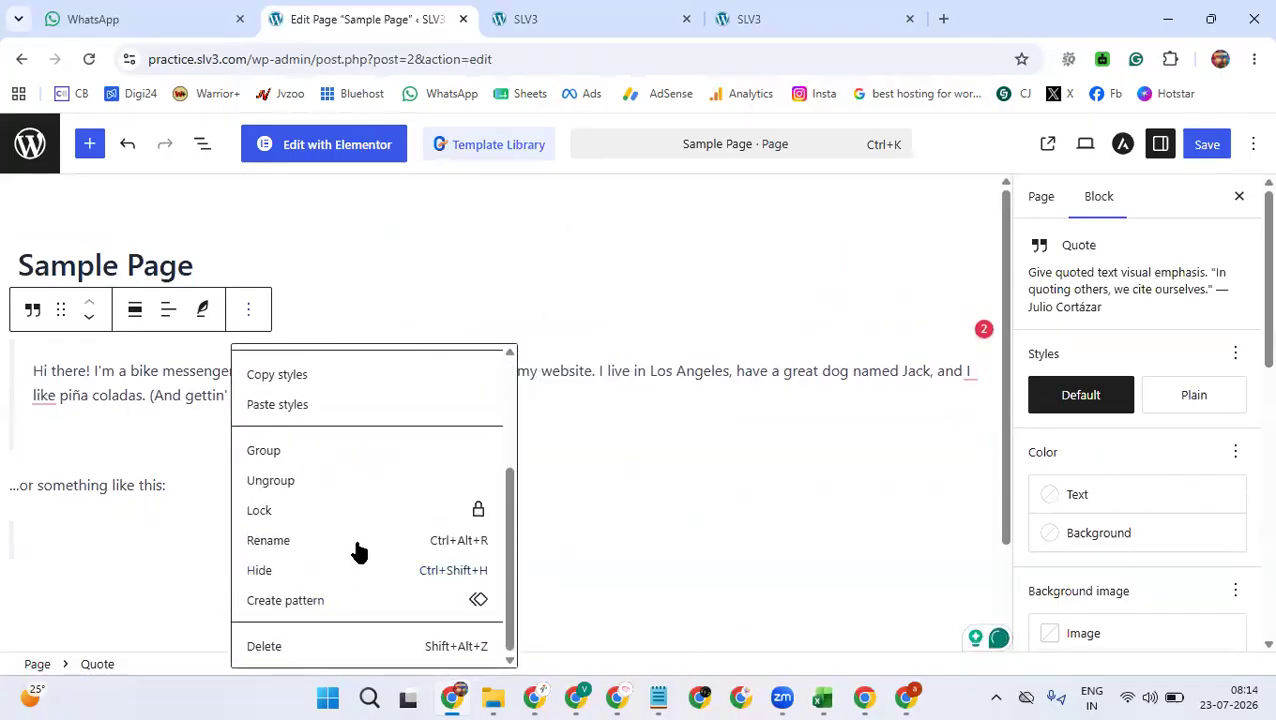
{"action": "left_click", "coordinate": [337, 578]}
{"action": "left_click", "coordinate": [243, 370]}
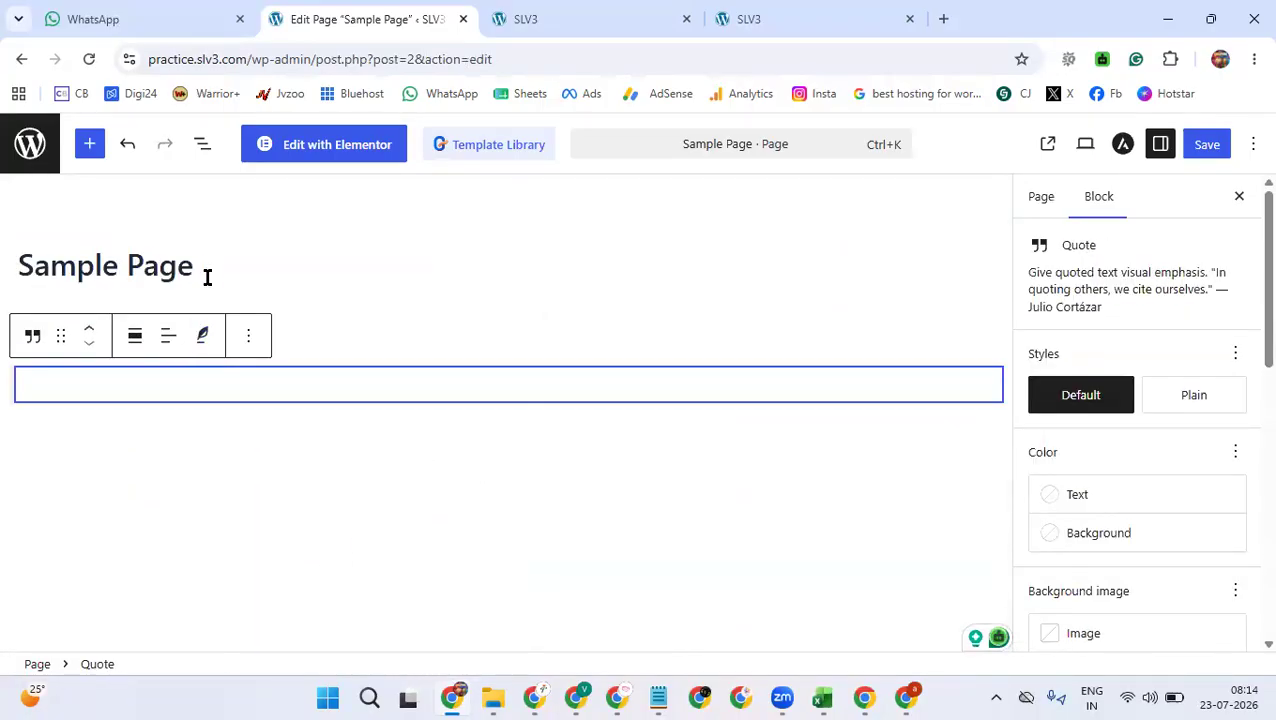
{"action": "left_click", "coordinate": [259, 334]}
{"action": "scroll", "coordinate": [290, 600], "scroll_direction": "down", "scroll_amount": 3}
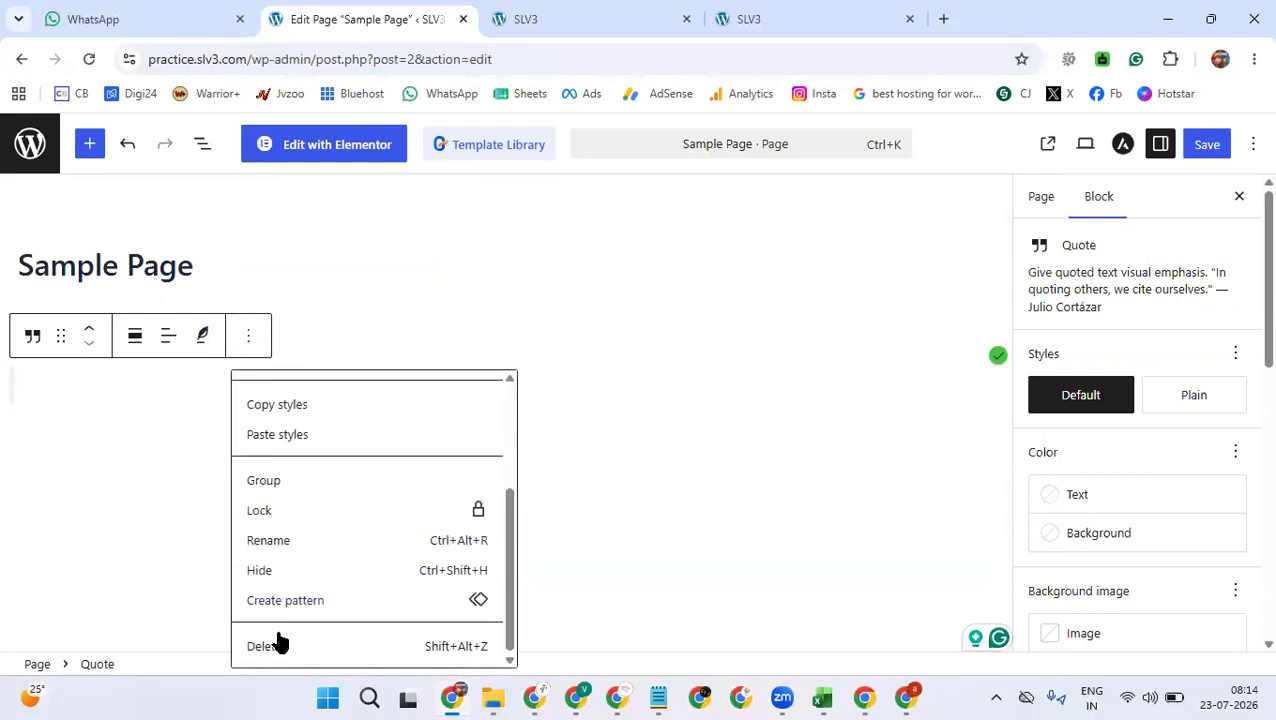
{"action": "left_click", "coordinate": [262, 645]}
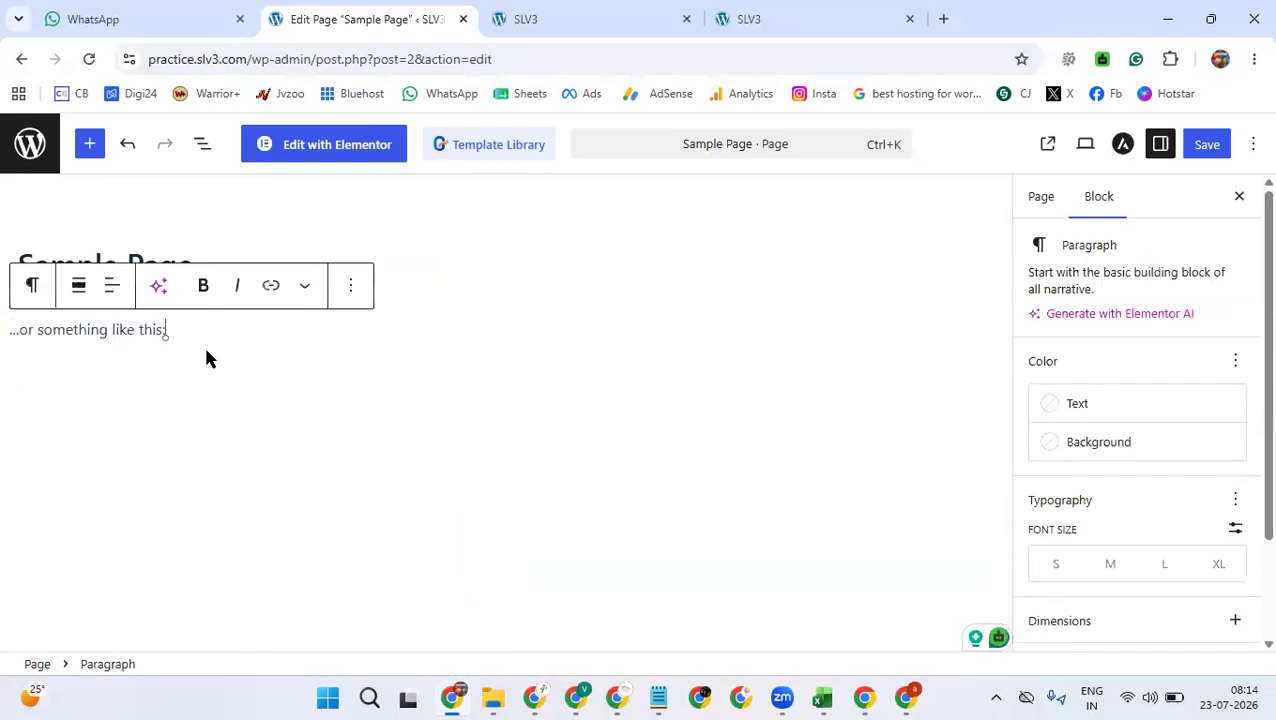
- Erase the remaining text "...or something like this:" so the page body is blank
{"action": "key", "text": "BackSpace"}
{"action": "key", "text": "BackSpace"}
{"action": "key", "text": "BackSpace"}
{"action": "key", "text": "BackSpace"}
{"action": "key", "text": "BackSpace"}
{"action": "key", "text": "BackSpace"}
{"action": "key", "text": "BackSpace"}
{"action": "key", "text": "BackSpace"}
{"action": "key", "text": "BackSpace"}
{"action": "key", "text": "BackSpace"}
{"action": "key", "text": "BackSpace"}
{"action": "key", "text": "BackSpace"}
{"action": "key", "text": "BackSpace"}
{"action": "key", "text": "BackSpace"}
{"action": "key", "text": "BackSpace"}
{"action": "key", "text": "BackSpace"}
{"action": "key", "text": "BackSpace"}
{"action": "key", "text": "BackSpace"}
{"action": "key", "text": "BackSpace"}
{"action": "key", "text": "BackSpace"}
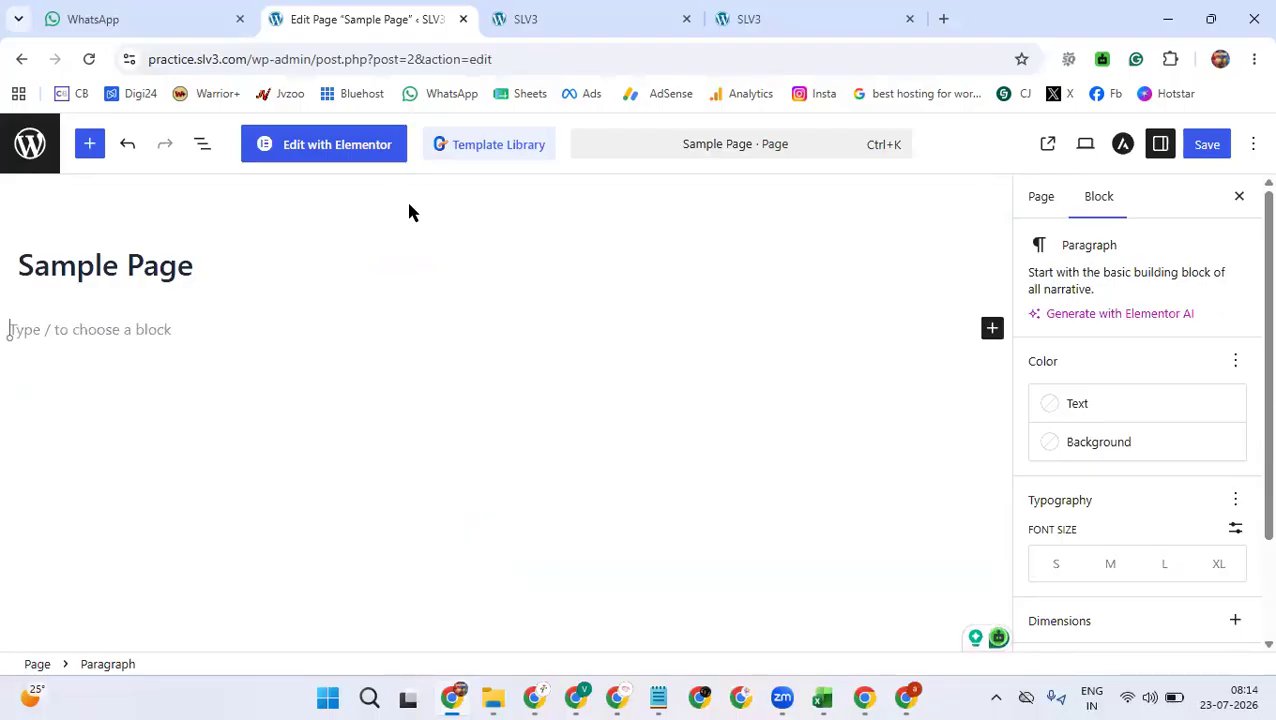
- Open Sample Page in the Elementor editor and bring up the ElementsKit design library
{"action": "left_click", "coordinate": [331, 158]}
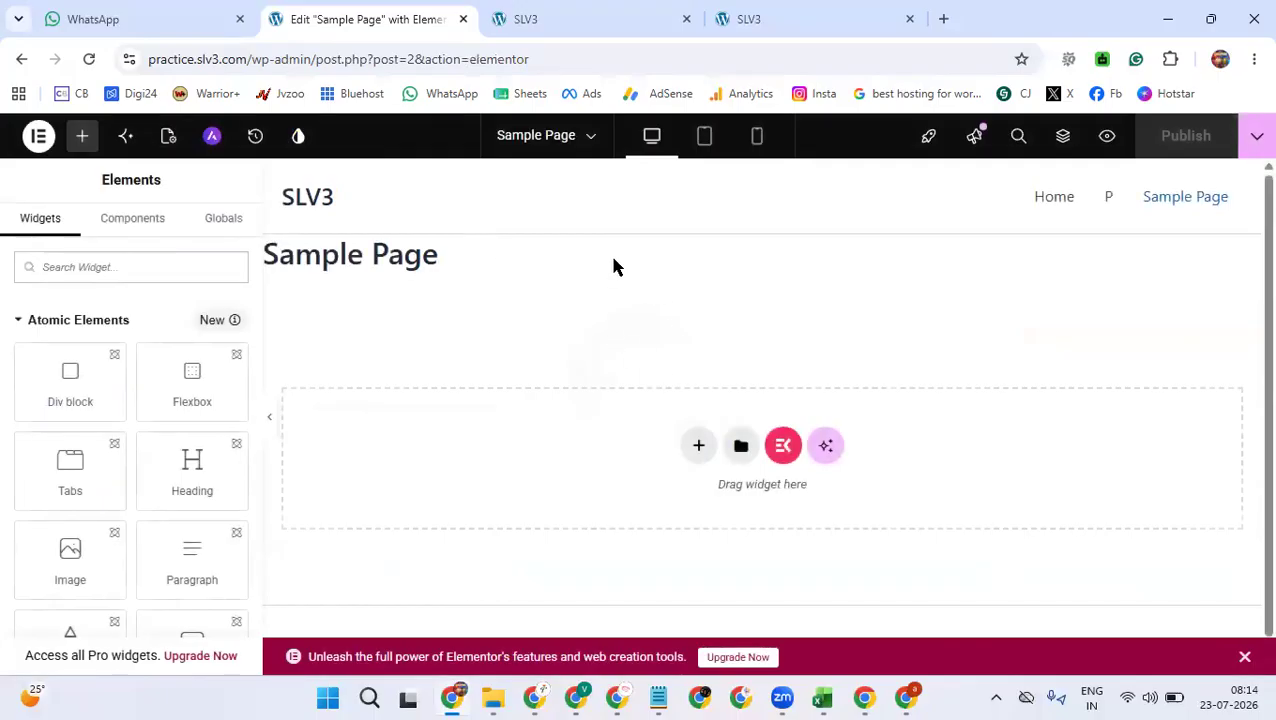
{"action": "left_click", "coordinate": [786, 447]}
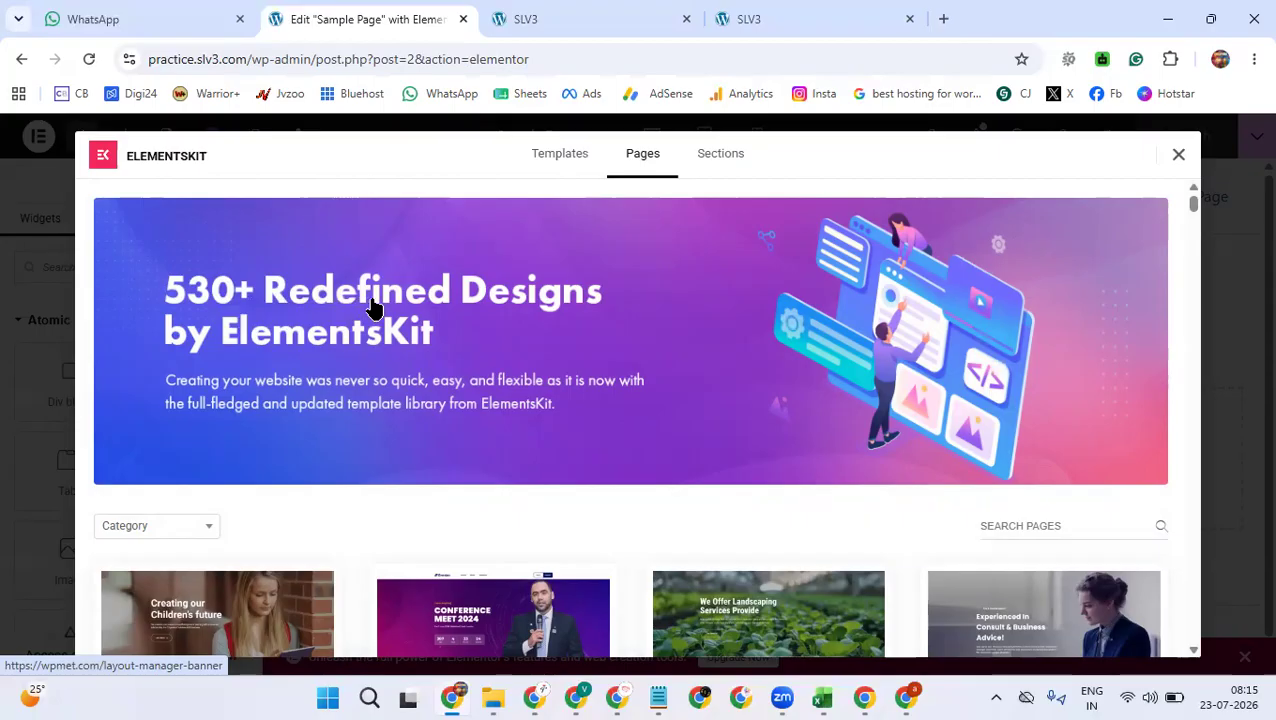
- Browse the ElementsKit library's pages, full templates and sections such as headers, footers, mega menus and icon boxes
{"action": "scroll", "coordinate": [395, 335], "scroll_direction": "down", "scroll_amount": 6}
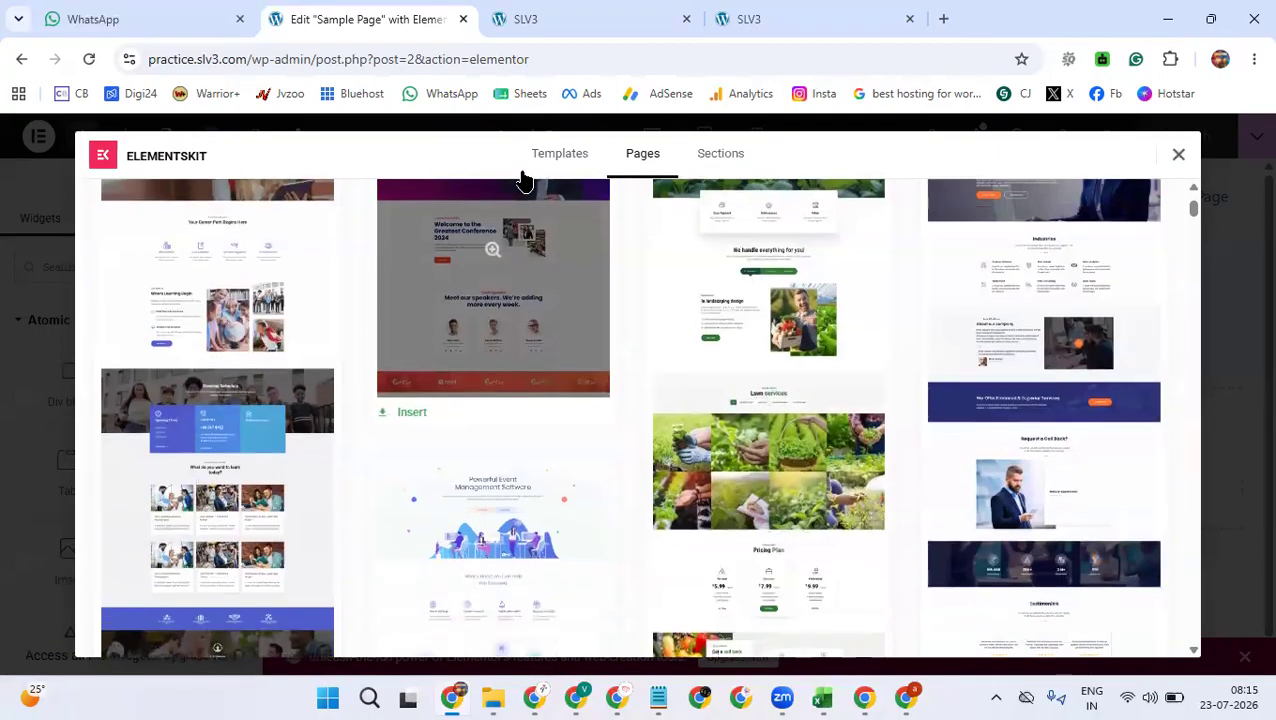
{"action": "left_click", "coordinate": [532, 165]}
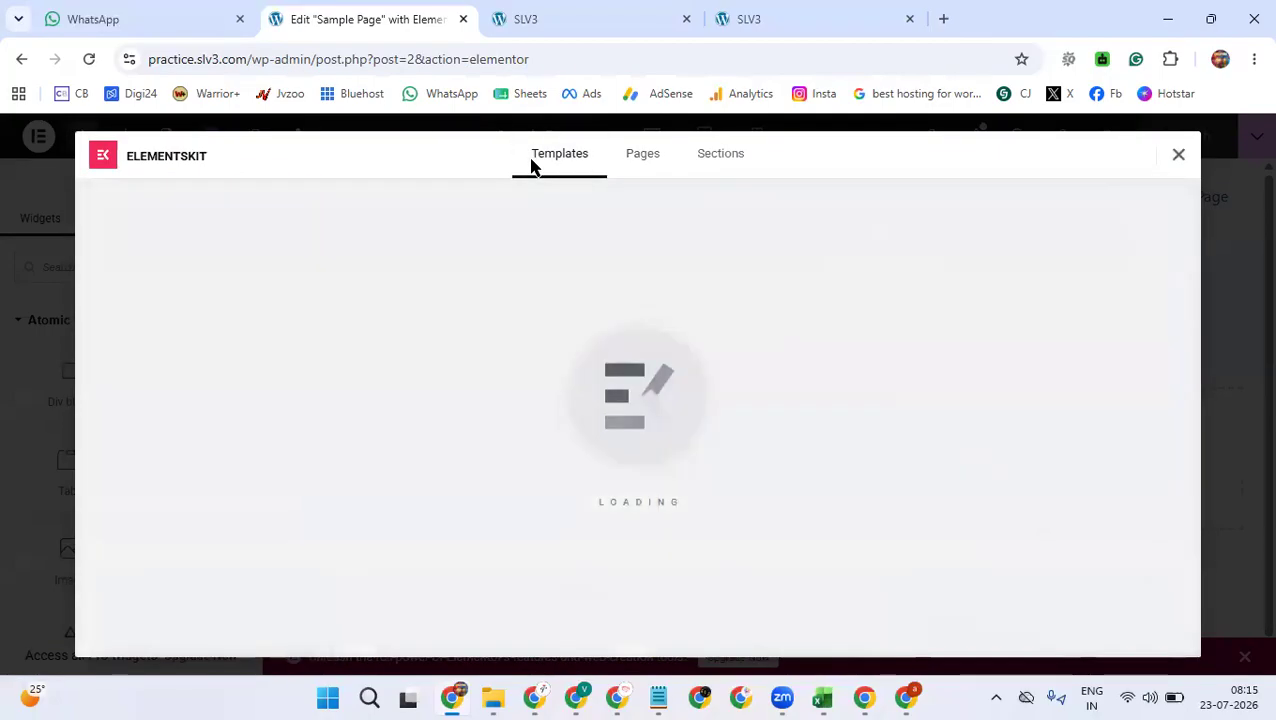
{"action": "scroll", "coordinate": [593, 300], "scroll_direction": "down", "scroll_amount": 3}
{"action": "scroll", "coordinate": [593, 300], "scroll_direction": "down", "scroll_amount": 6}
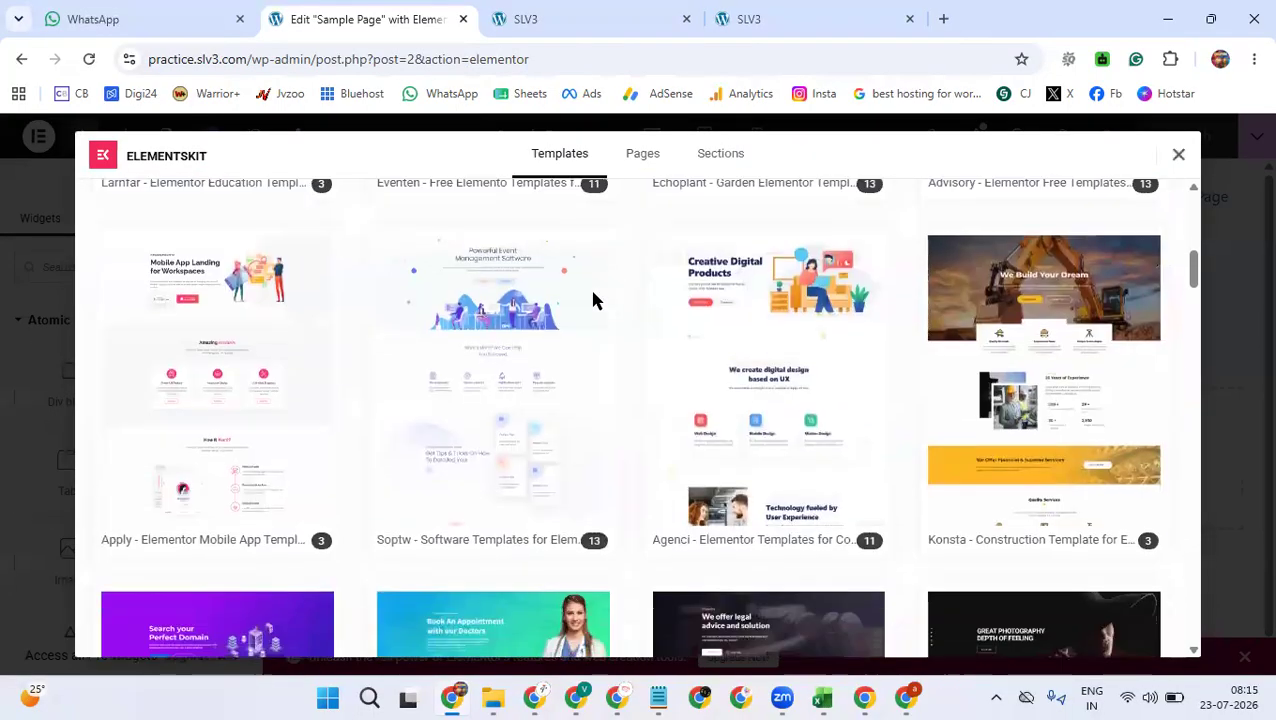
{"action": "left_click", "coordinate": [657, 163]}
{"action": "left_click", "coordinate": [709, 166]}
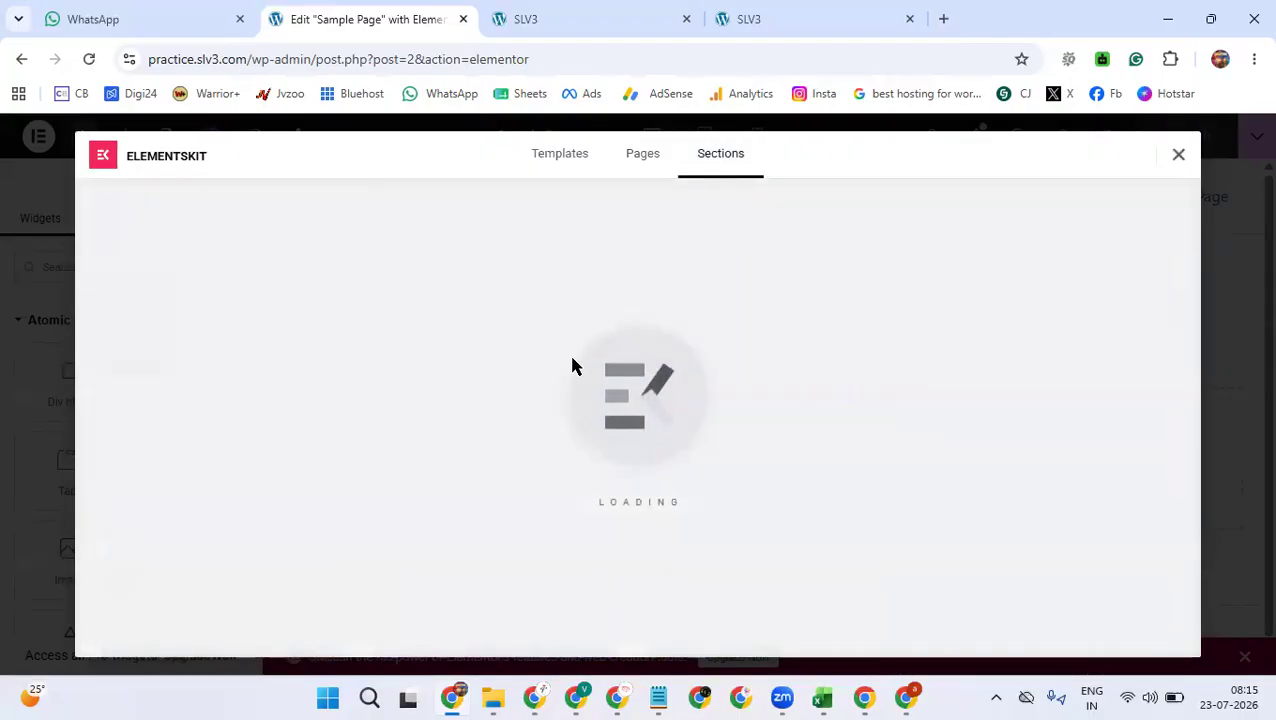
{"action": "scroll", "coordinate": [573, 365], "scroll_direction": "down", "scroll_amount": 4}
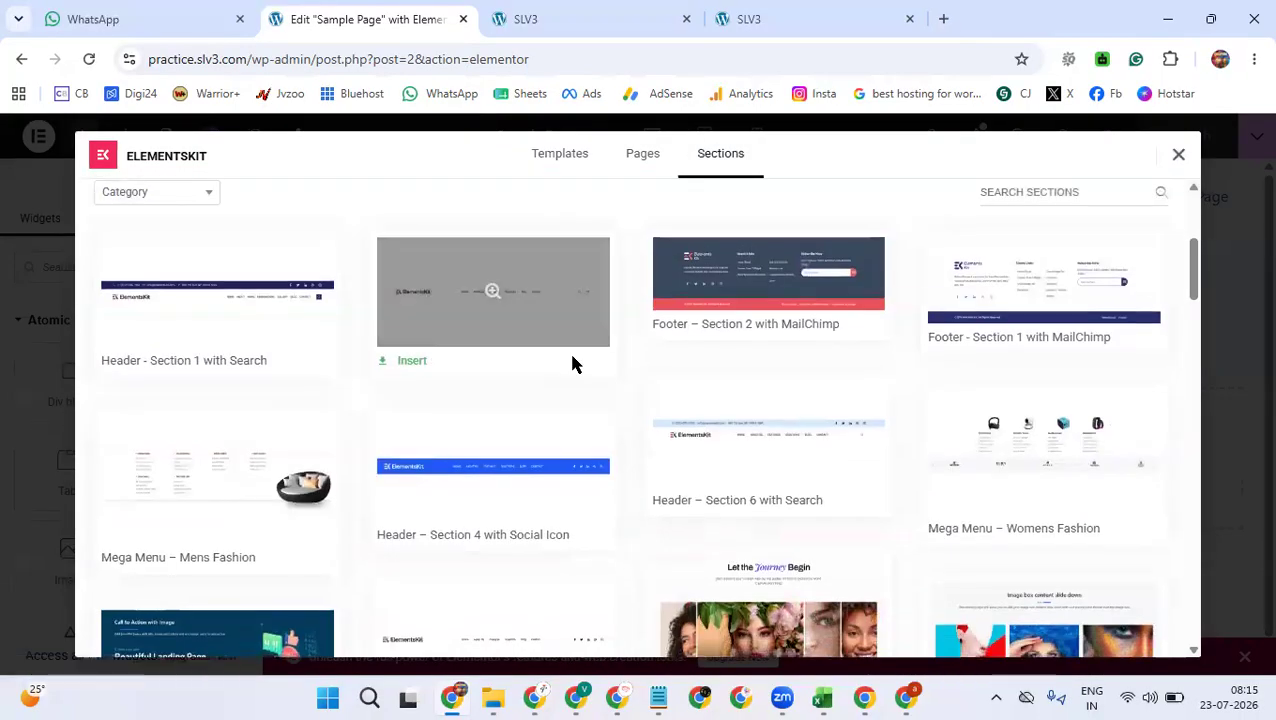
{"action": "scroll", "coordinate": [573, 365], "scroll_direction": "down", "scroll_amount": 1}
{"action": "scroll", "coordinate": [573, 365], "scroll_direction": "down", "scroll_amount": 1}
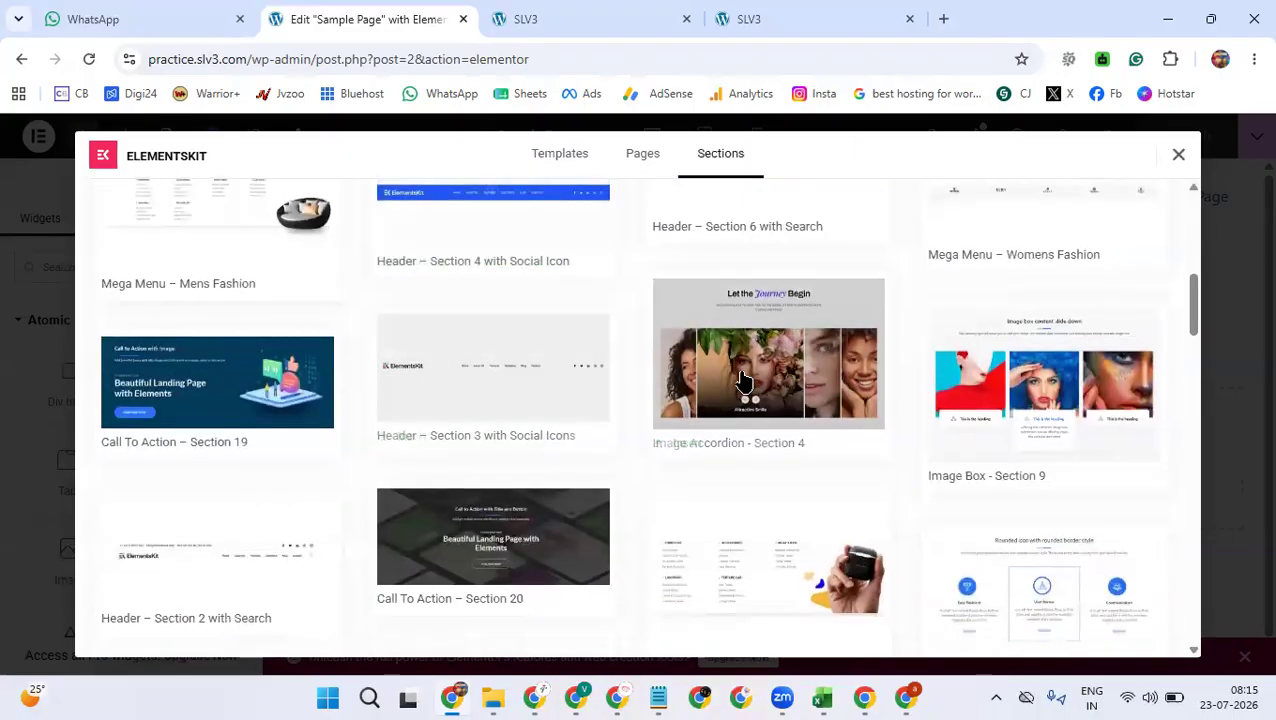
{"action": "scroll", "coordinate": [740, 378], "scroll_direction": "down", "scroll_amount": 2}
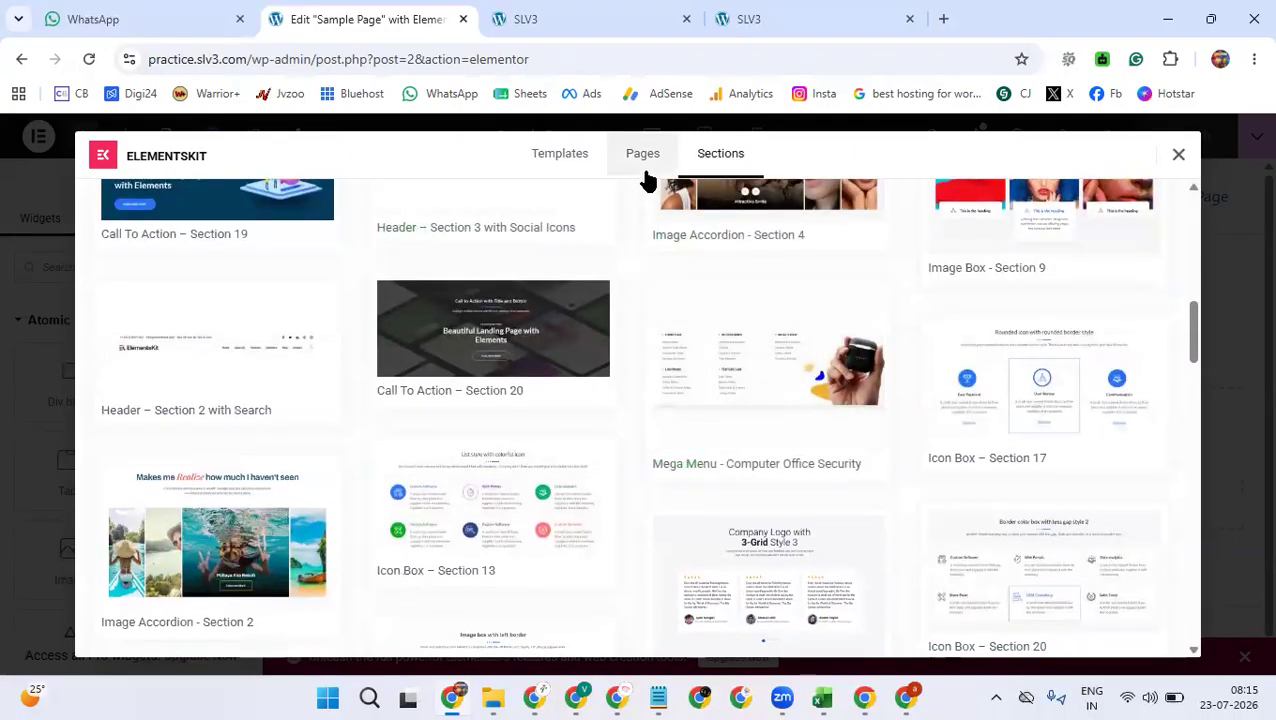
- Return to the ElementsKit page designs and examine the education, construction, corporate, lawyer, medical and photography layouts
{"action": "left_click", "coordinate": [644, 165]}
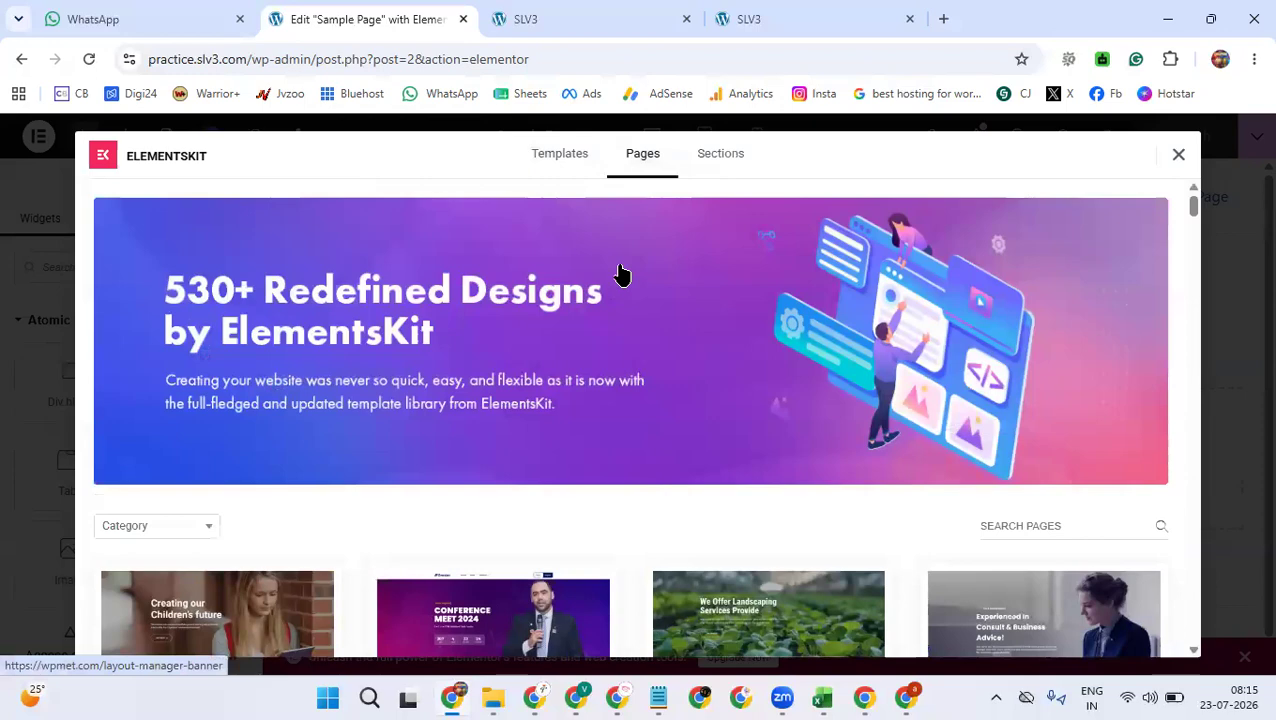
{"action": "scroll", "coordinate": [620, 273], "scroll_direction": "down", "scroll_amount": 2}
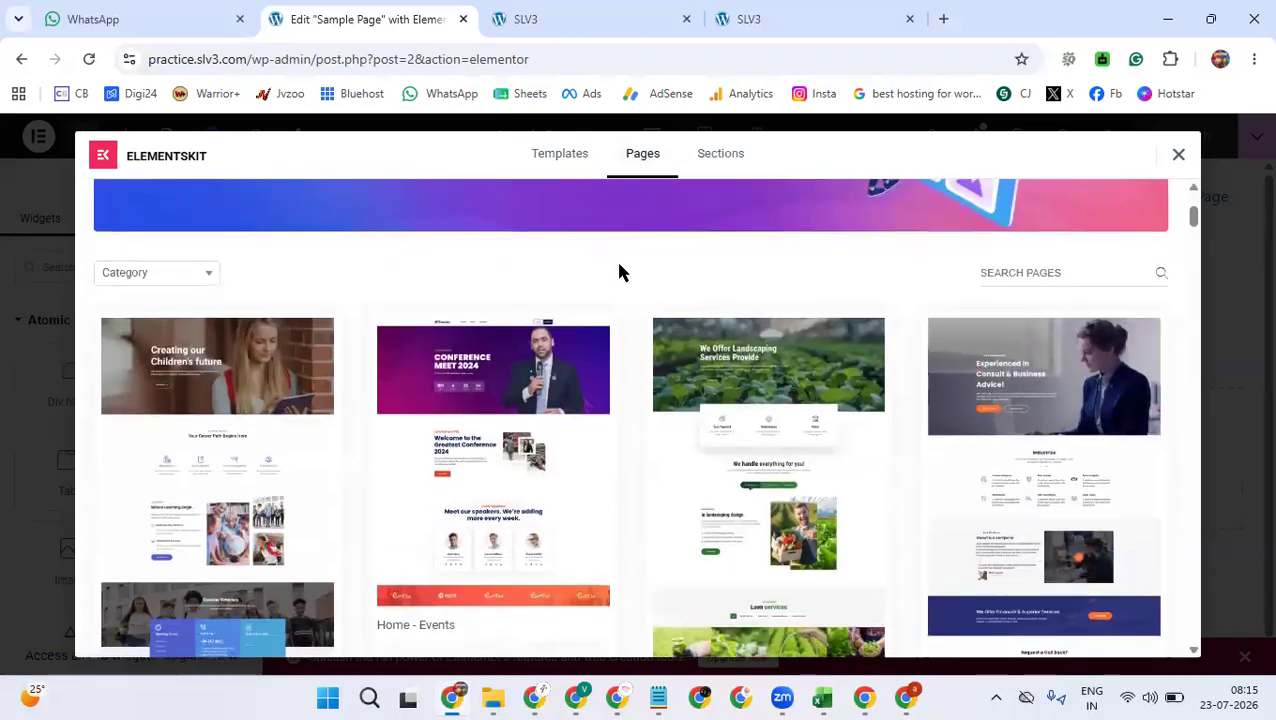
{"action": "scroll", "coordinate": [619, 270], "scroll_direction": "down", "scroll_amount": 5}
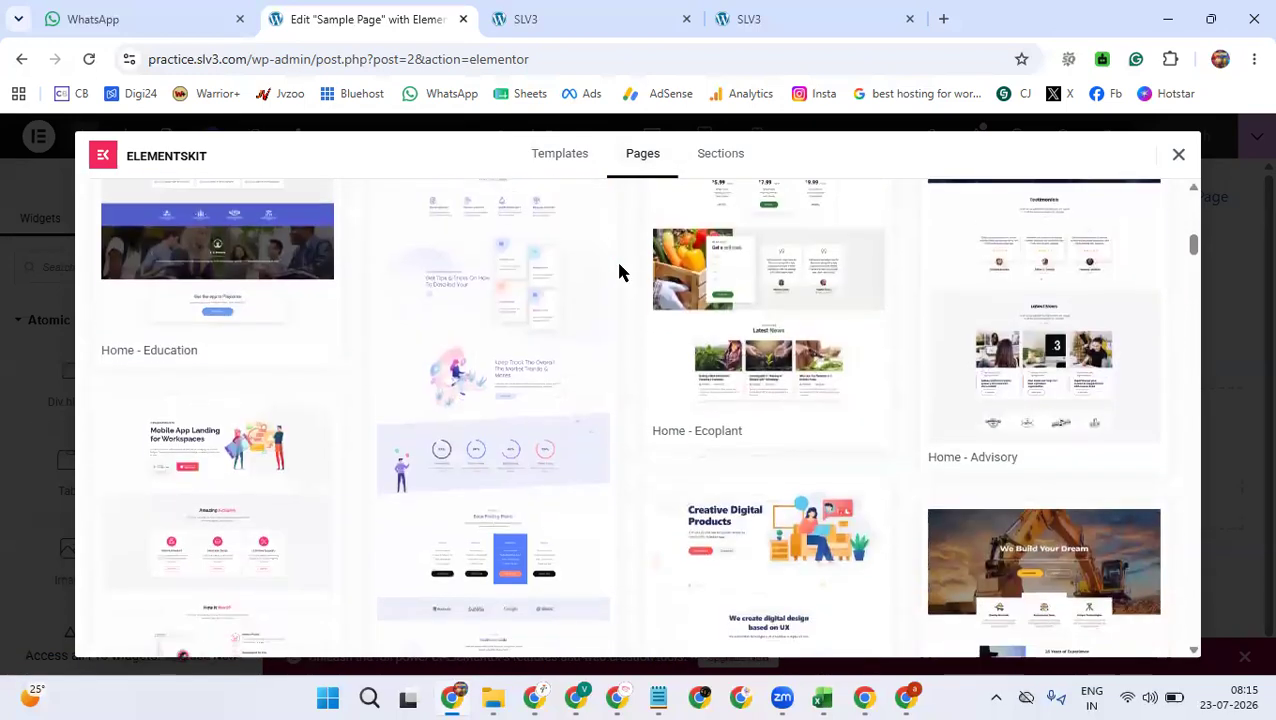
{"action": "scroll", "coordinate": [624, 347], "scroll_direction": "down", "scroll_amount": 9}
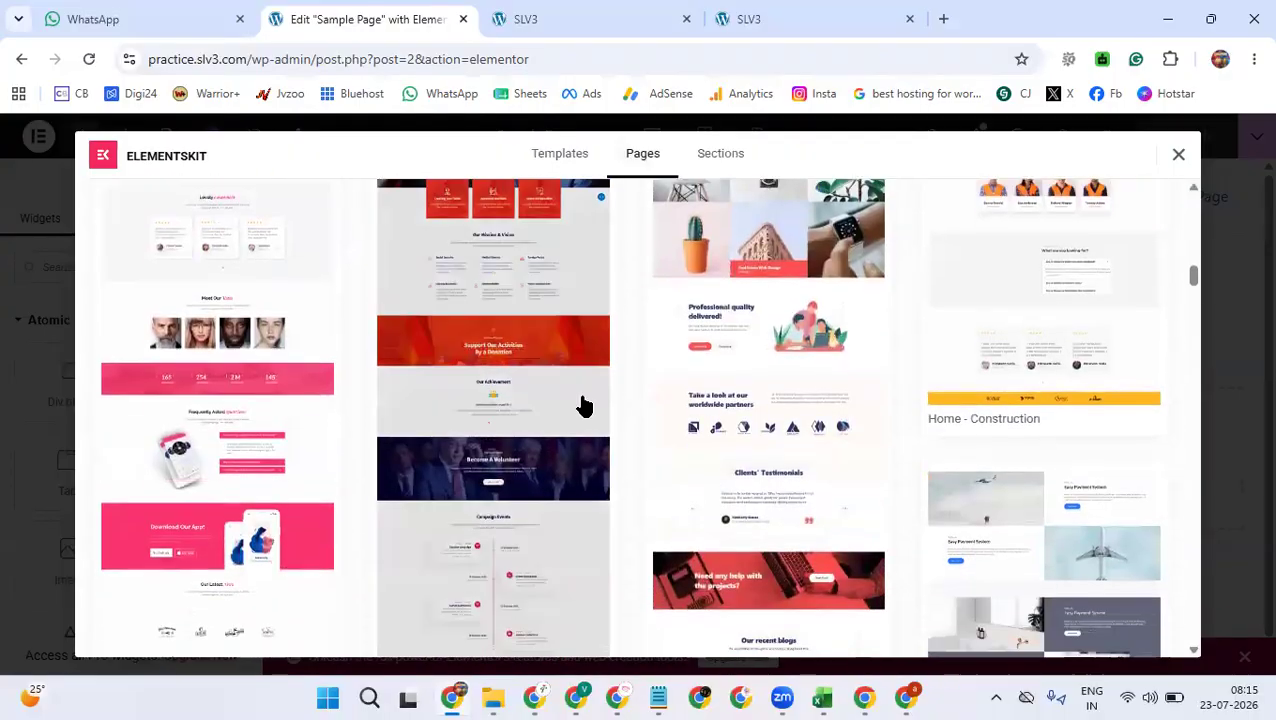
{"action": "scroll", "coordinate": [584, 406], "scroll_direction": "down", "scroll_amount": 10}
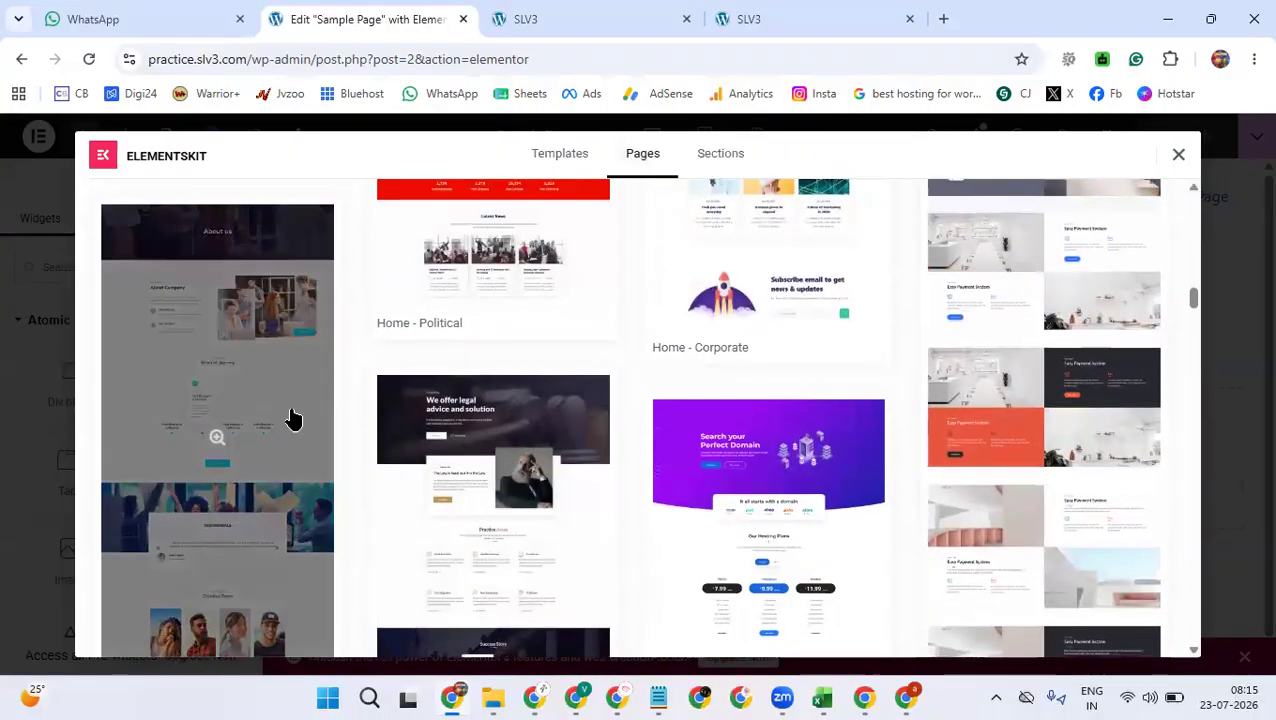
{"action": "scroll", "coordinate": [292, 418], "scroll_direction": "down", "scroll_amount": 3}
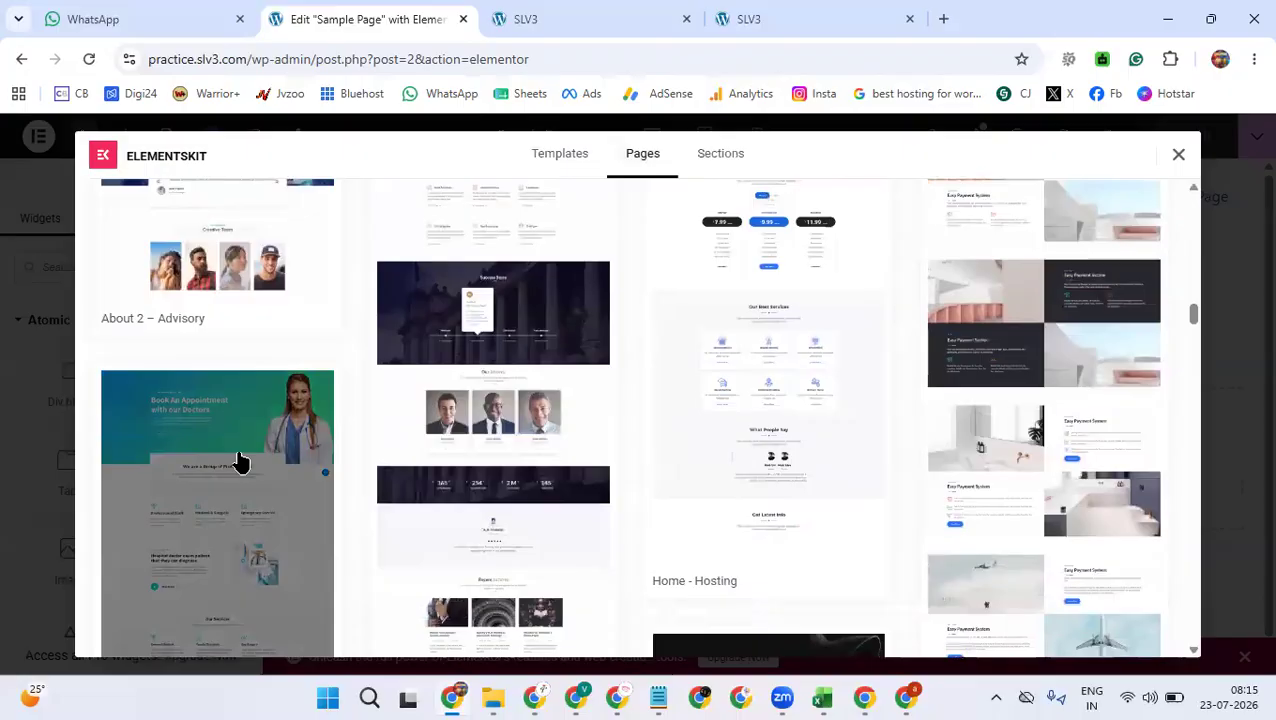
{"action": "scroll", "coordinate": [238, 462], "scroll_direction": "down", "scroll_amount": 2}
{"action": "scroll", "coordinate": [290, 470], "scroll_direction": "down", "scroll_amount": 2}
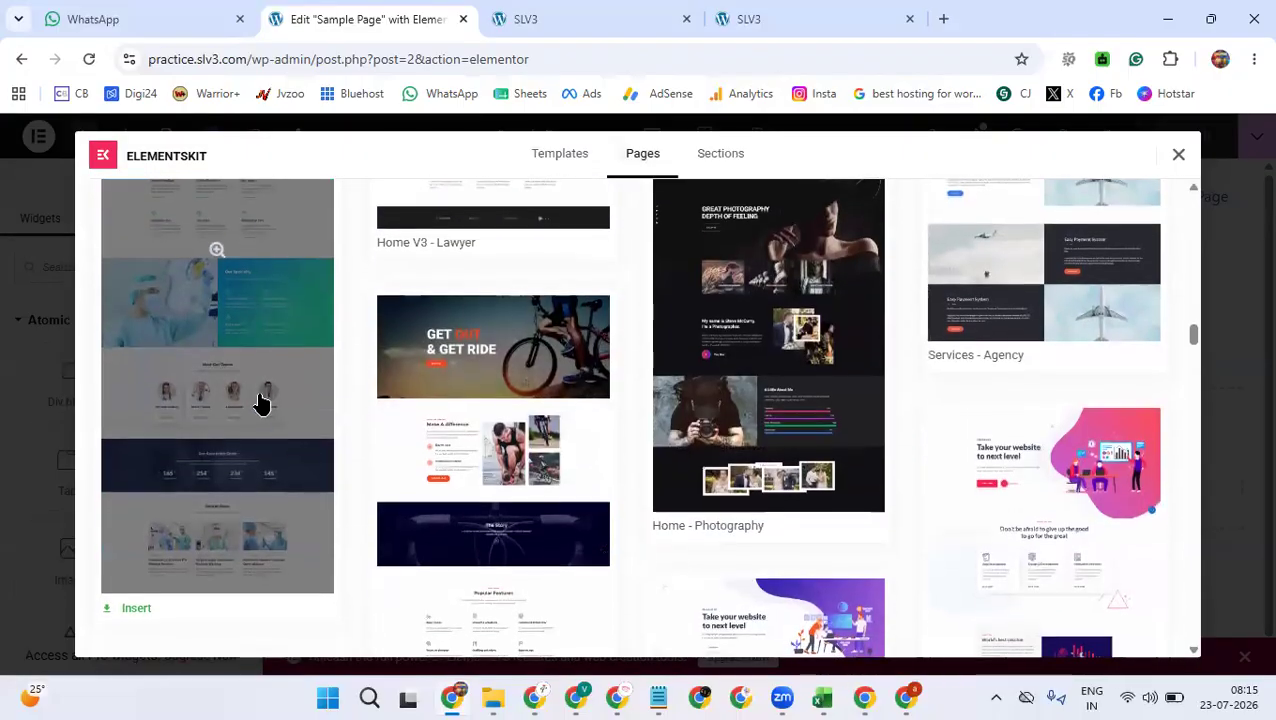
{"action": "scroll", "coordinate": [276, 540], "scroll_direction": "down", "scroll_amount": 1}
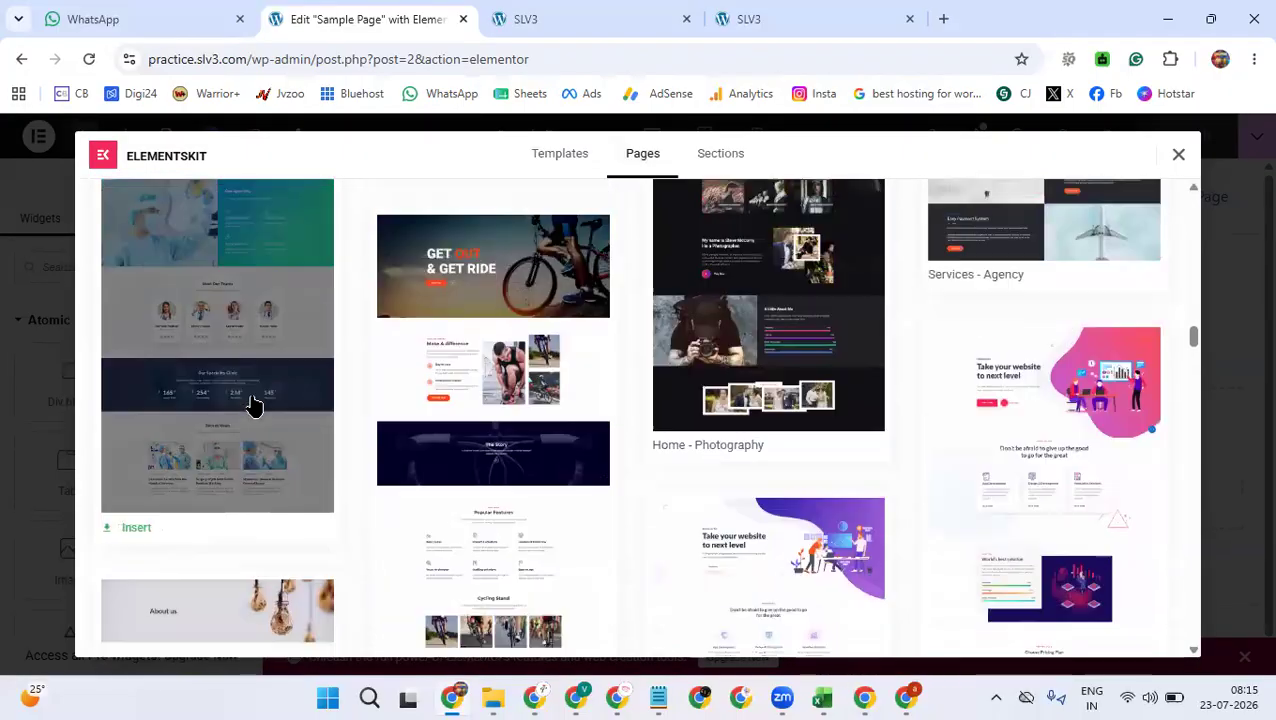
{"action": "scroll", "coordinate": [253, 405], "scroll_direction": "up", "scroll_amount": 1}
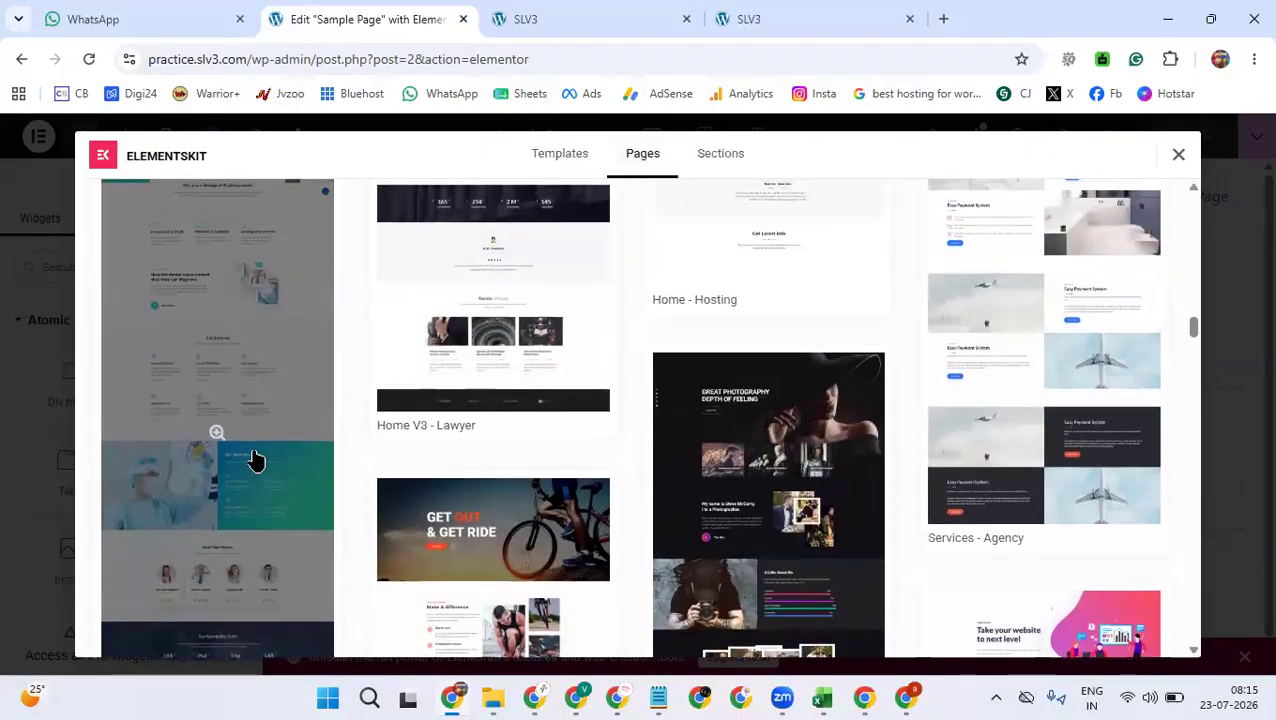
- Preview the medical home page design with the "Book An Appointment with our Doctors" banner and insert it into Sample Page
{"action": "left_click", "coordinate": [250, 450]}
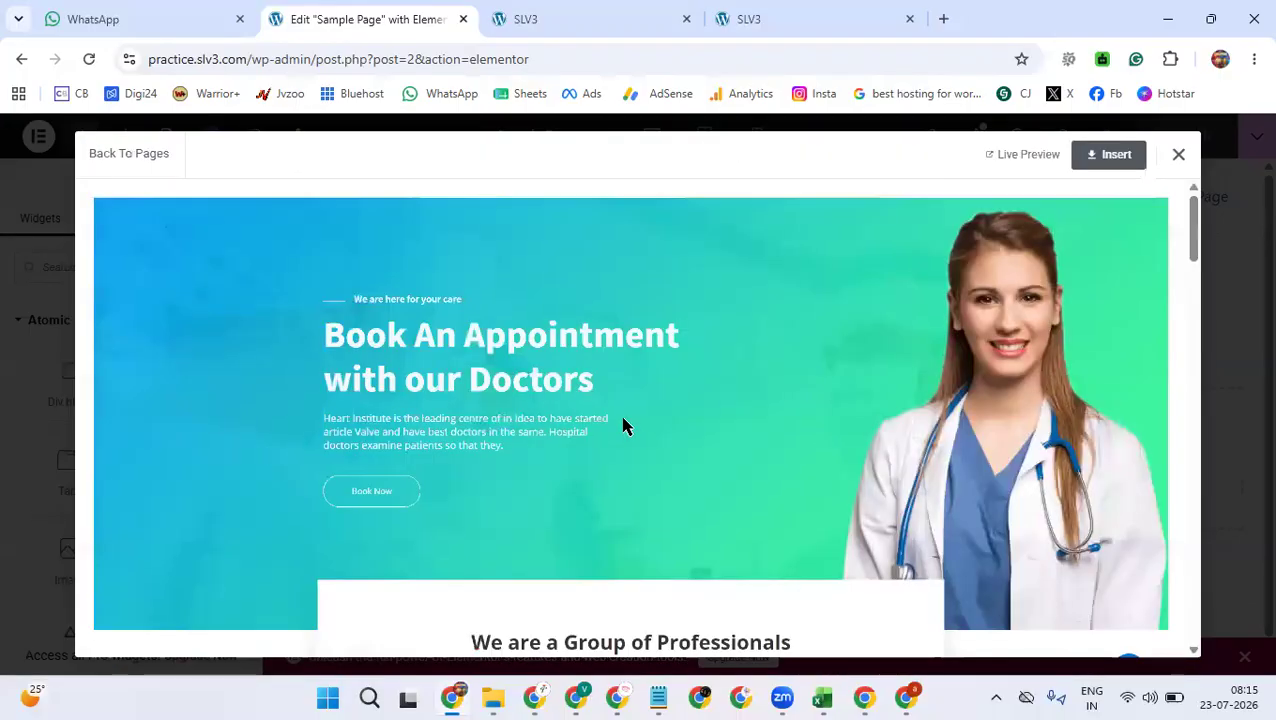
{"action": "scroll", "coordinate": [622, 425], "scroll_direction": "down", "scroll_amount": 6}
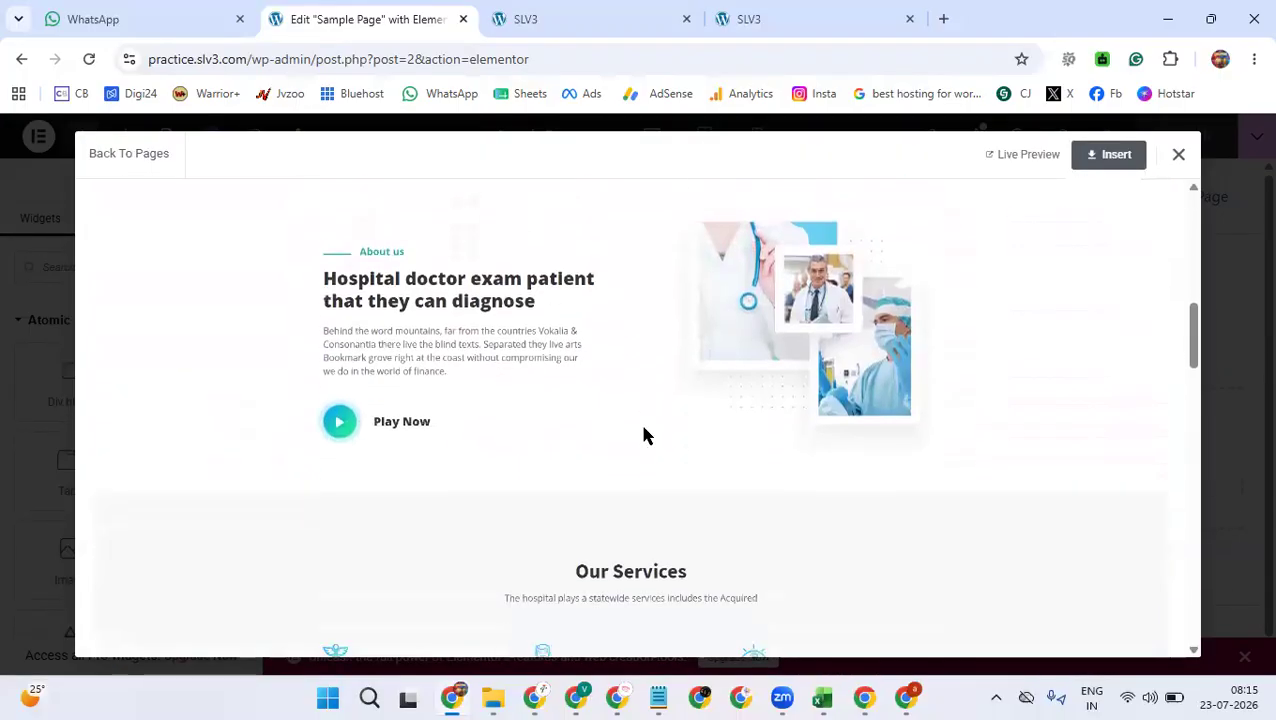
{"action": "scroll", "coordinate": [740, 400], "scroll_direction": "up", "scroll_amount": 6}
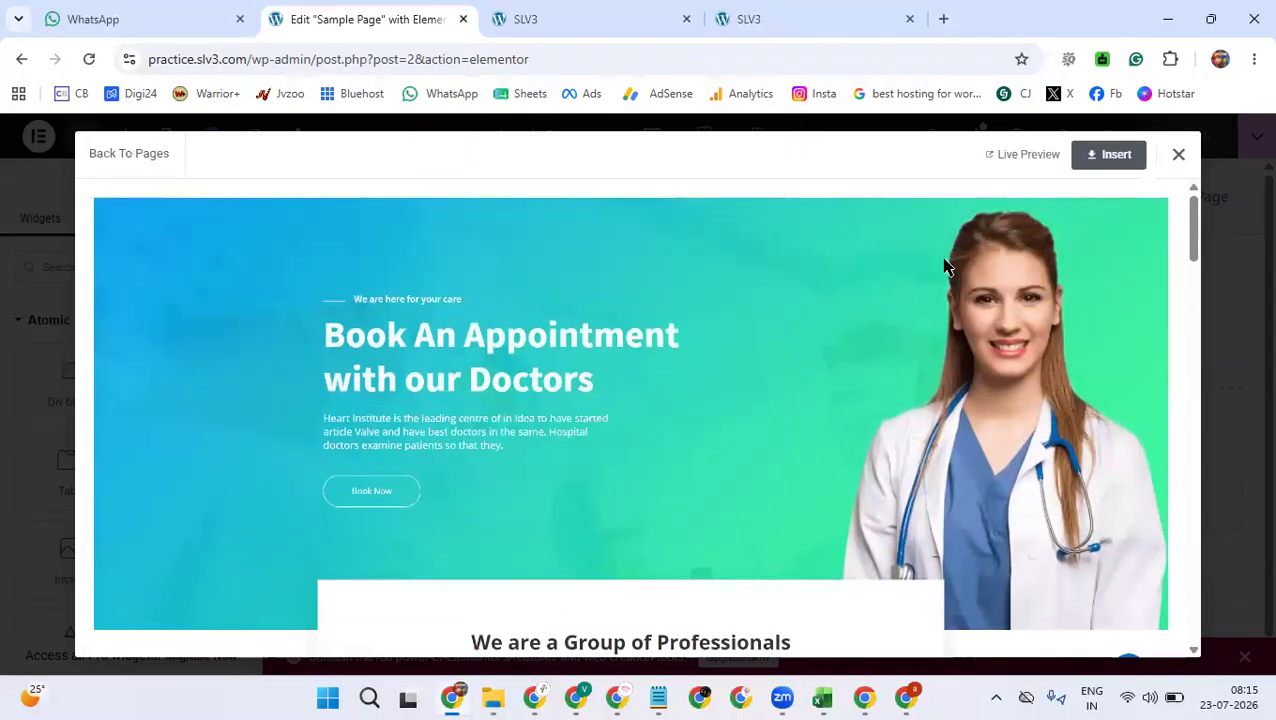
{"action": "left_click", "coordinate": [1112, 162]}
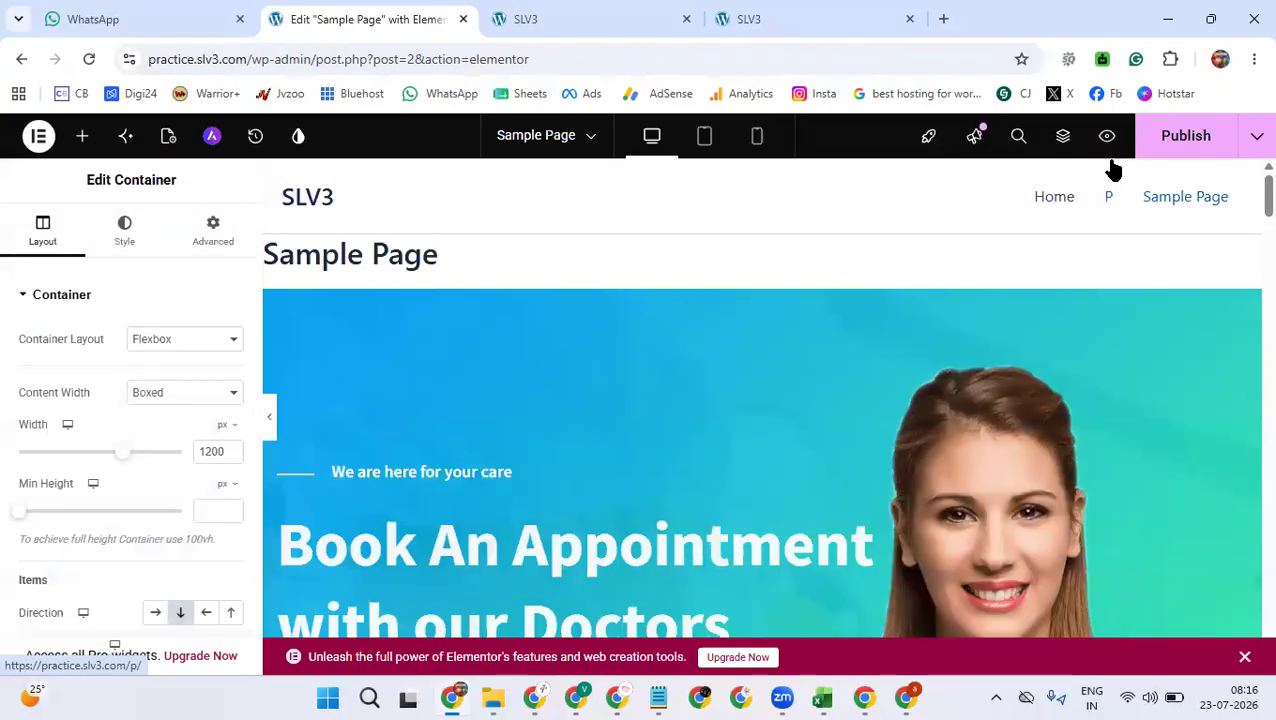
- Check the inserted medical layout and hide the editing panel to preview the page at full width
{"action": "scroll", "coordinate": [723, 478], "scroll_direction": "down", "scroll_amount": 4}
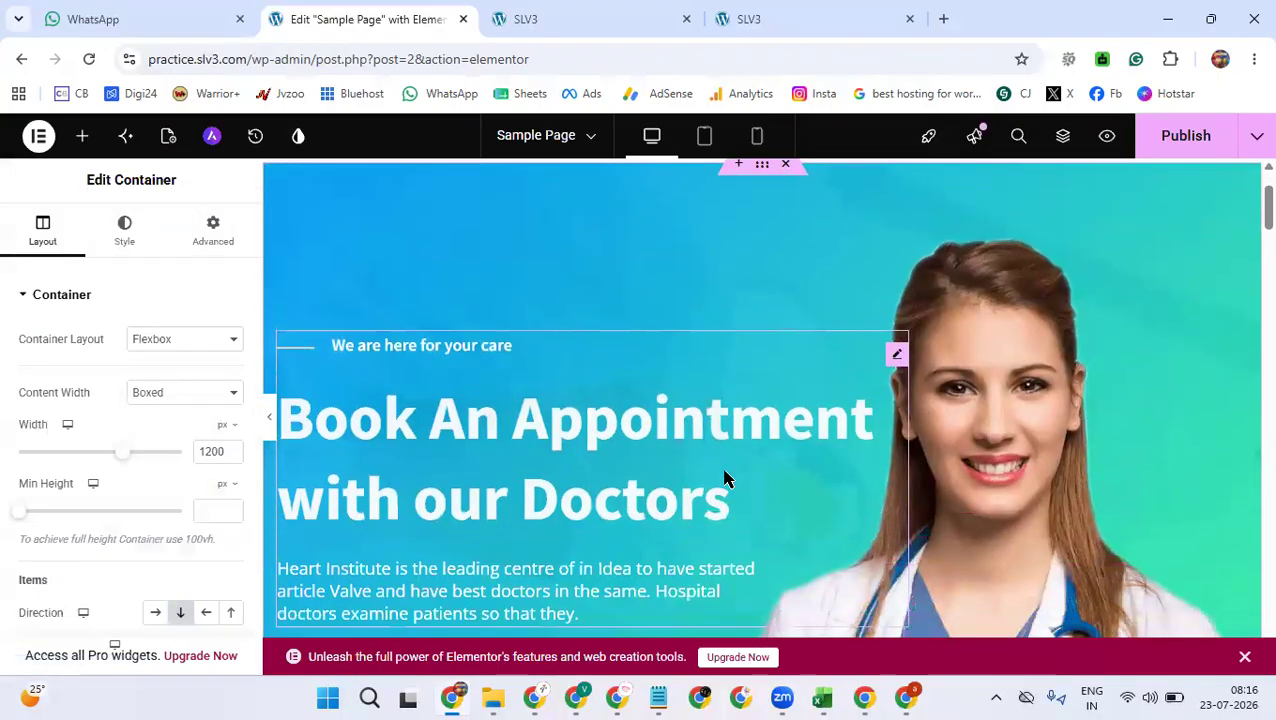
{"action": "scroll", "coordinate": [724, 478], "scroll_direction": "down", "scroll_amount": 6}
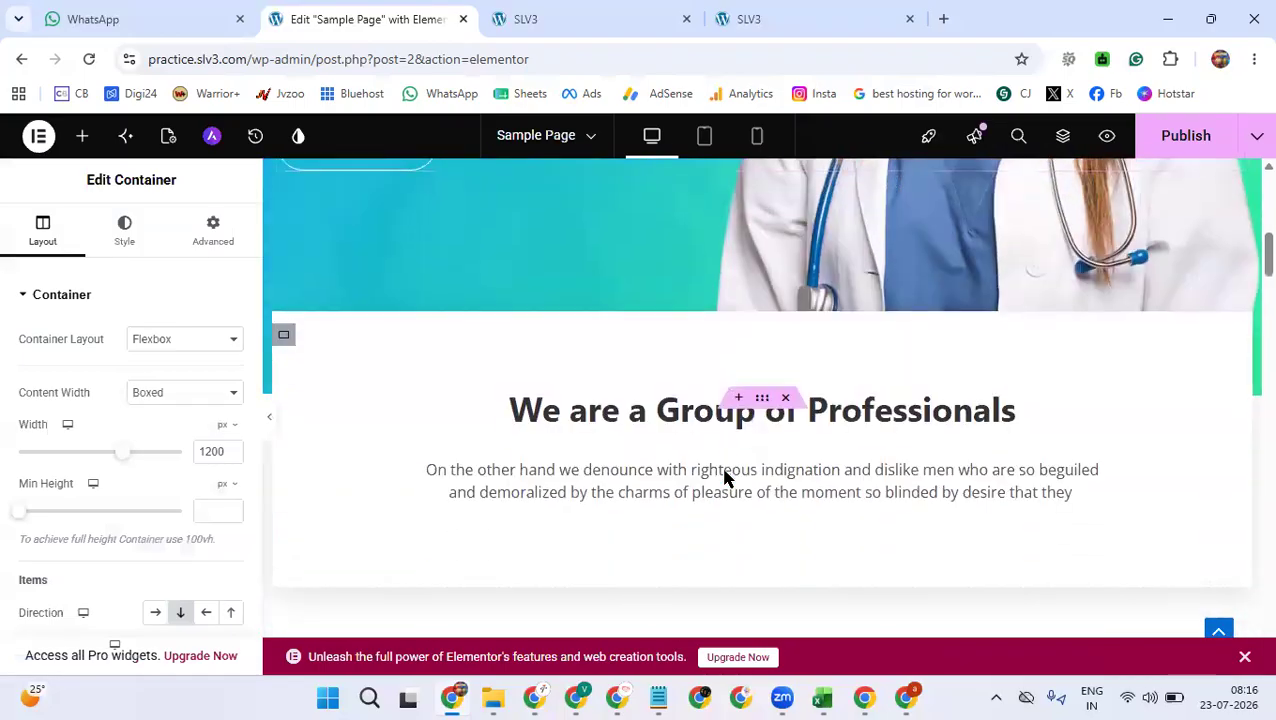
{"action": "scroll", "coordinate": [518, 466], "scroll_direction": "down", "scroll_amount": 6}
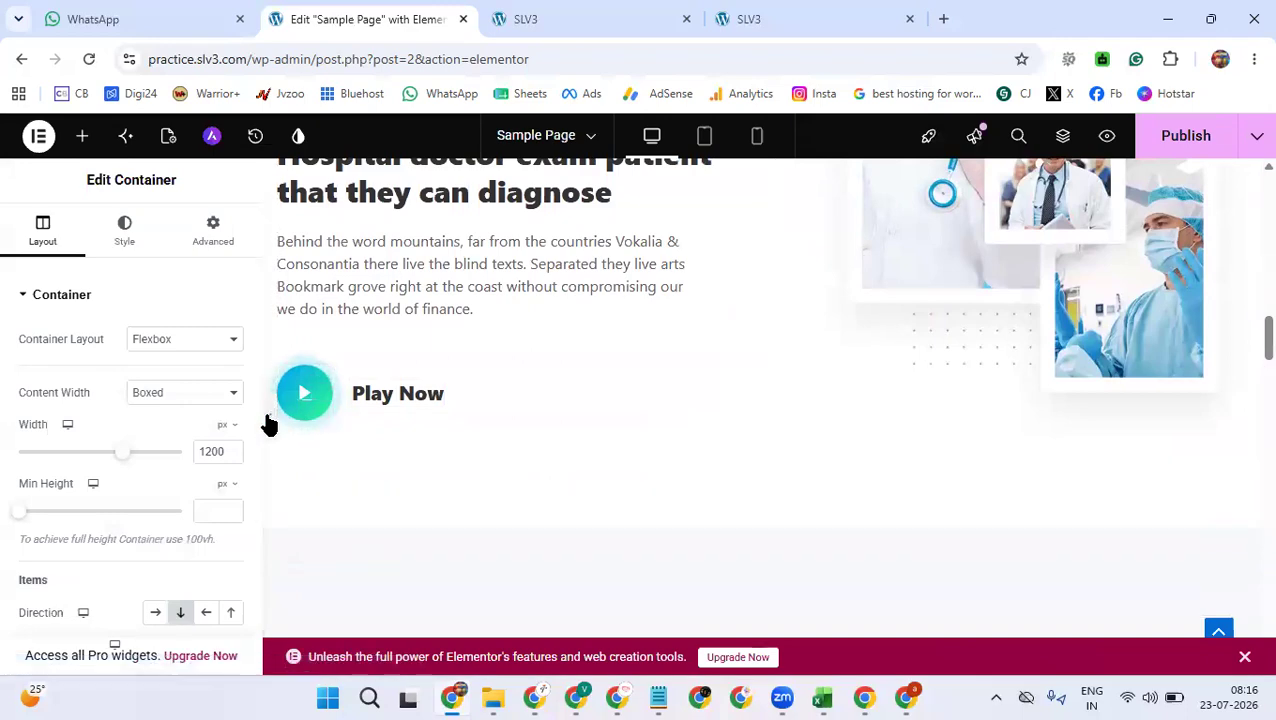
{"action": "key", "text": "ctrl+p"}
{"action": "scroll", "coordinate": [638, 458], "scroll_direction": "up", "scroll_amount": 6}
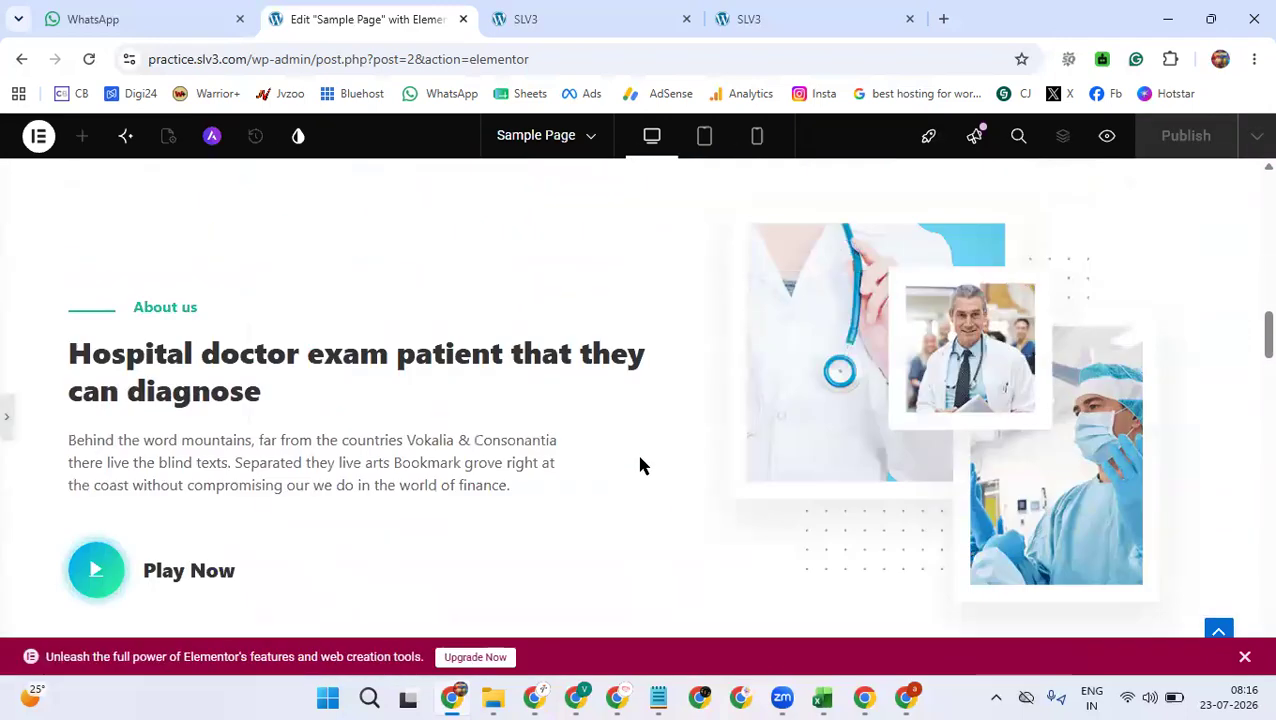
{"action": "scroll", "coordinate": [641, 465], "scroll_direction": "up", "scroll_amount": 10}
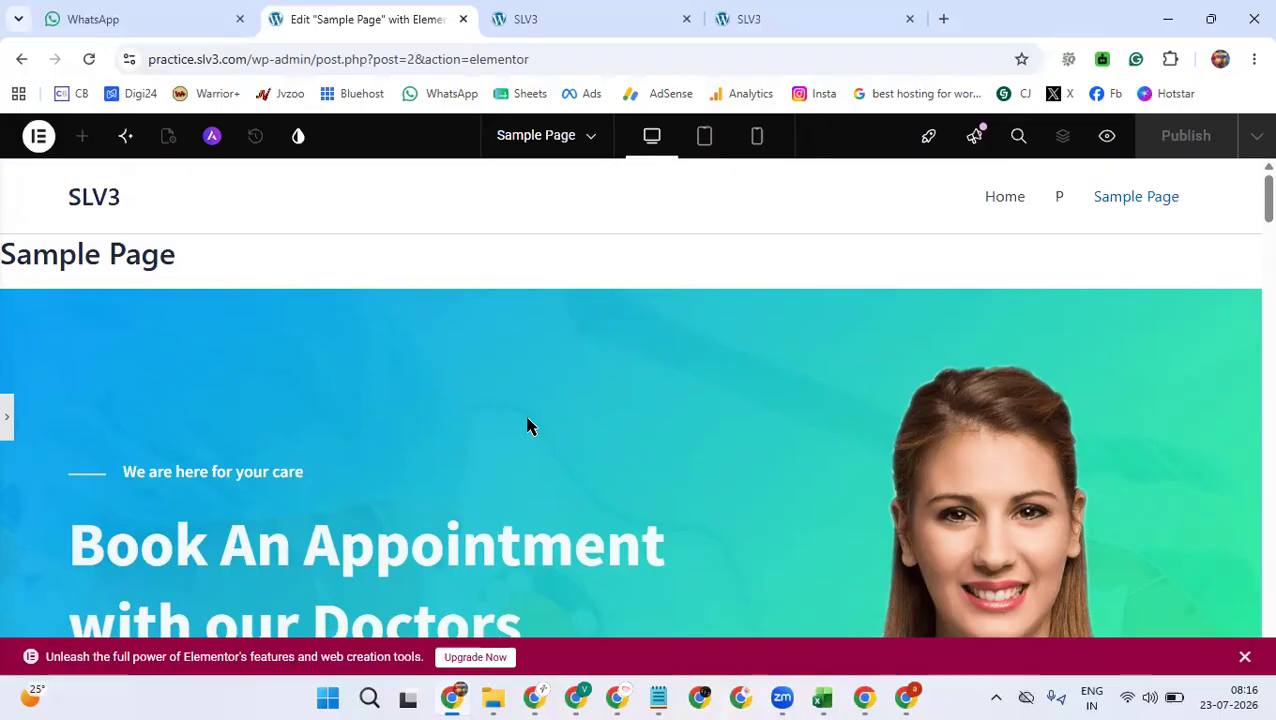
- Review the full-width page from the hero banner through the services, specialty, doctors and clinic statistics sections to Recent News
{"action": "scroll", "coordinate": [529, 426], "scroll_direction": "down", "scroll_amount": 2}
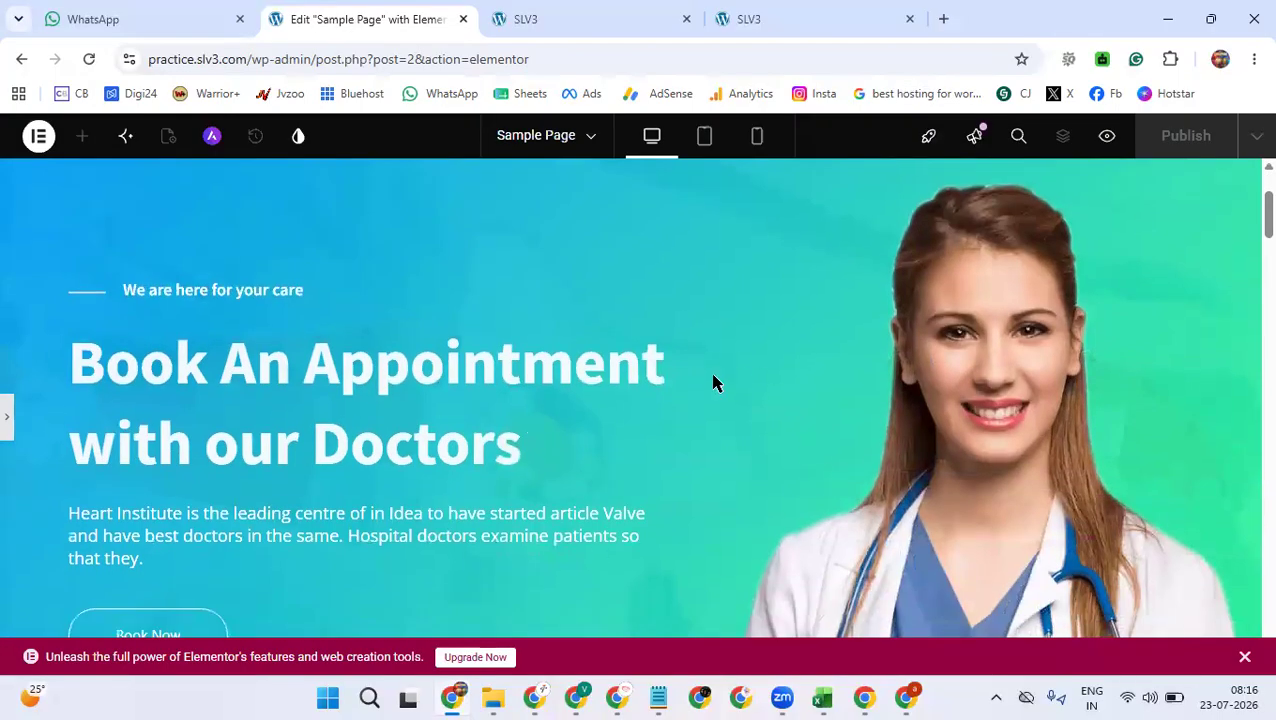
{"action": "scroll", "coordinate": [655, 407], "scroll_direction": "down", "scroll_amount": 7}
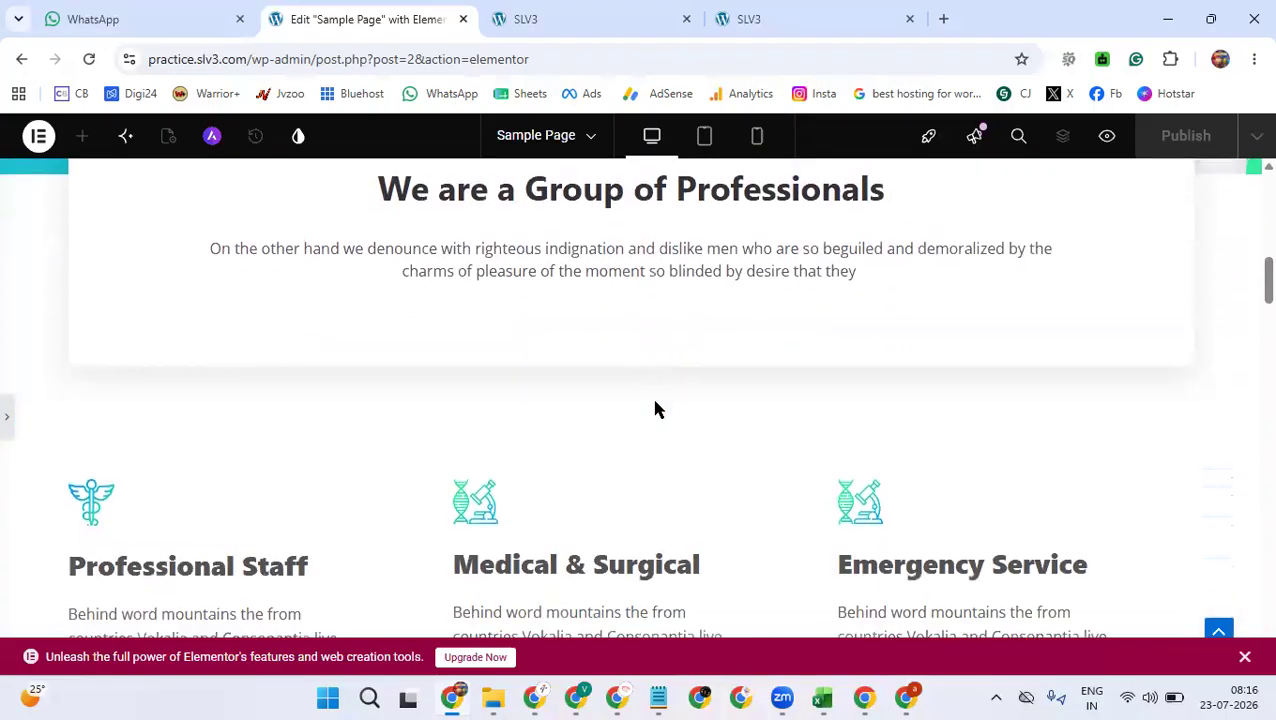
{"action": "scroll", "coordinate": [655, 407], "scroll_direction": "down", "scroll_amount": 5}
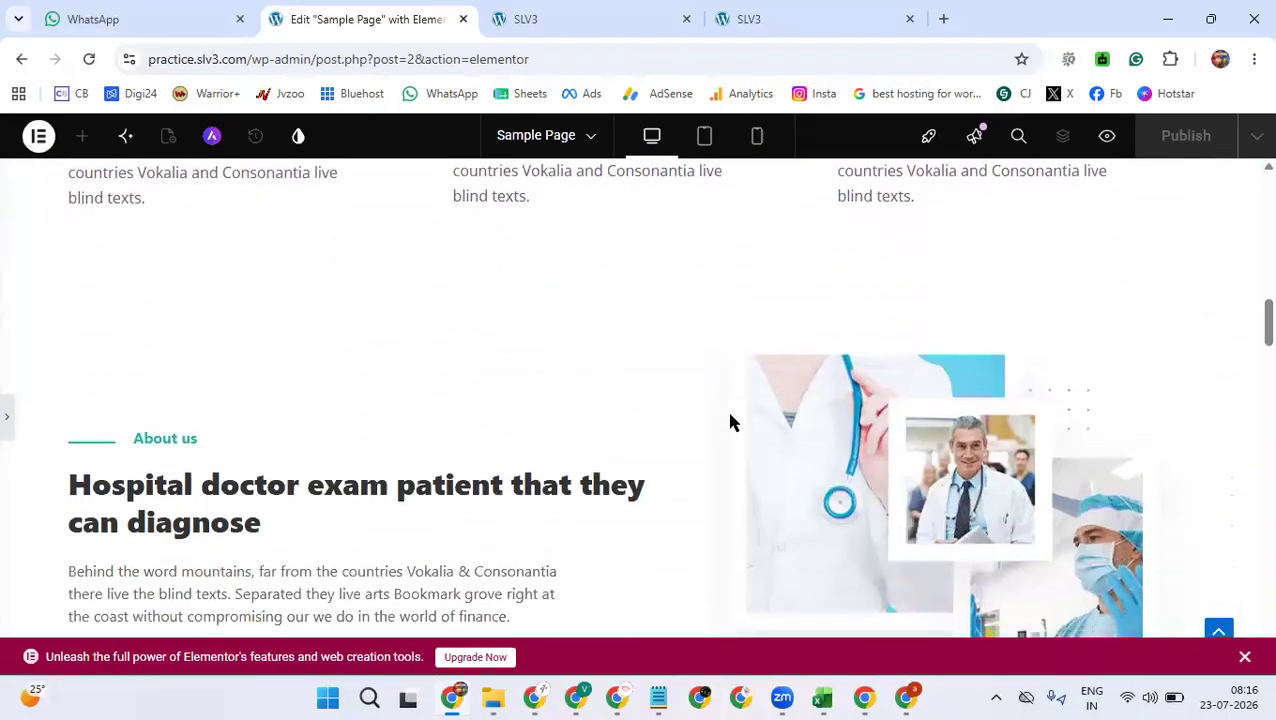
{"action": "scroll", "coordinate": [730, 422], "scroll_direction": "down", "scroll_amount": 2}
{"action": "scroll", "coordinate": [920, 450], "scroll_direction": "down", "scroll_amount": 4}
{"action": "scroll", "coordinate": [928, 457], "scroll_direction": "down", "scroll_amount": 4}
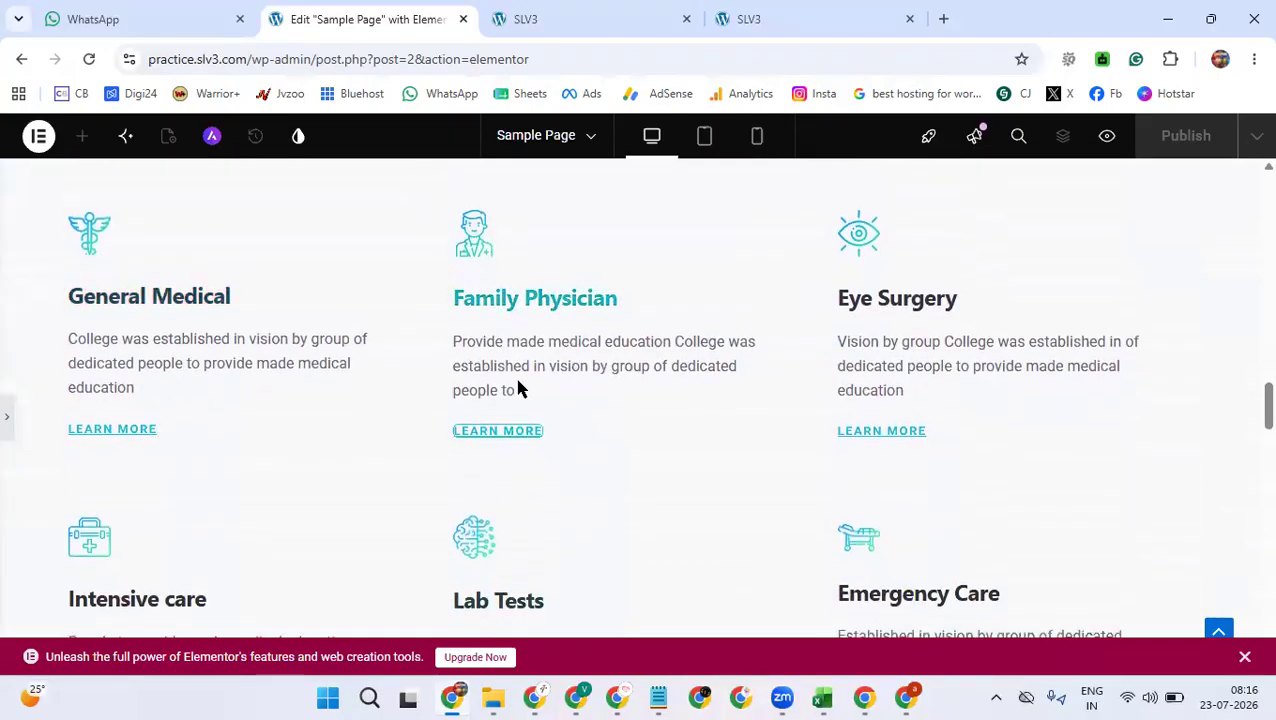
{"action": "scroll", "coordinate": [940, 390], "scroll_direction": "down", "scroll_amount": 1}
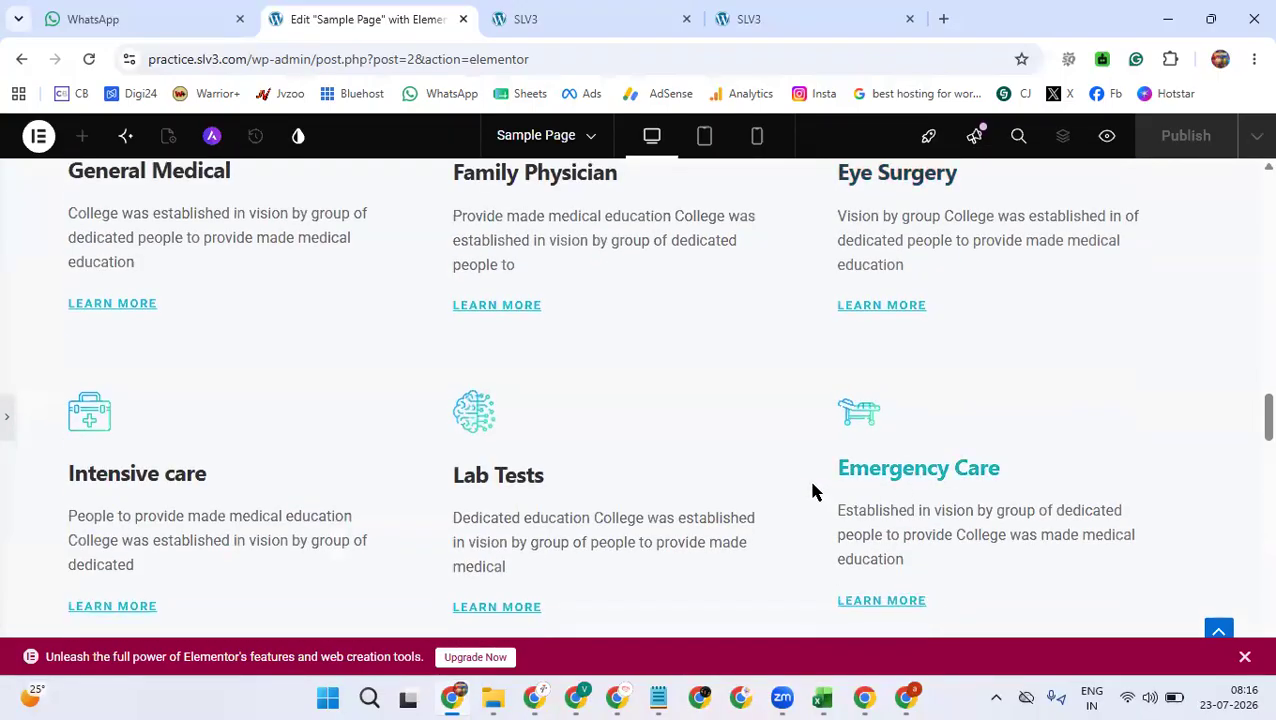
{"action": "scroll", "coordinate": [370, 427], "scroll_direction": "down", "scroll_amount": 5}
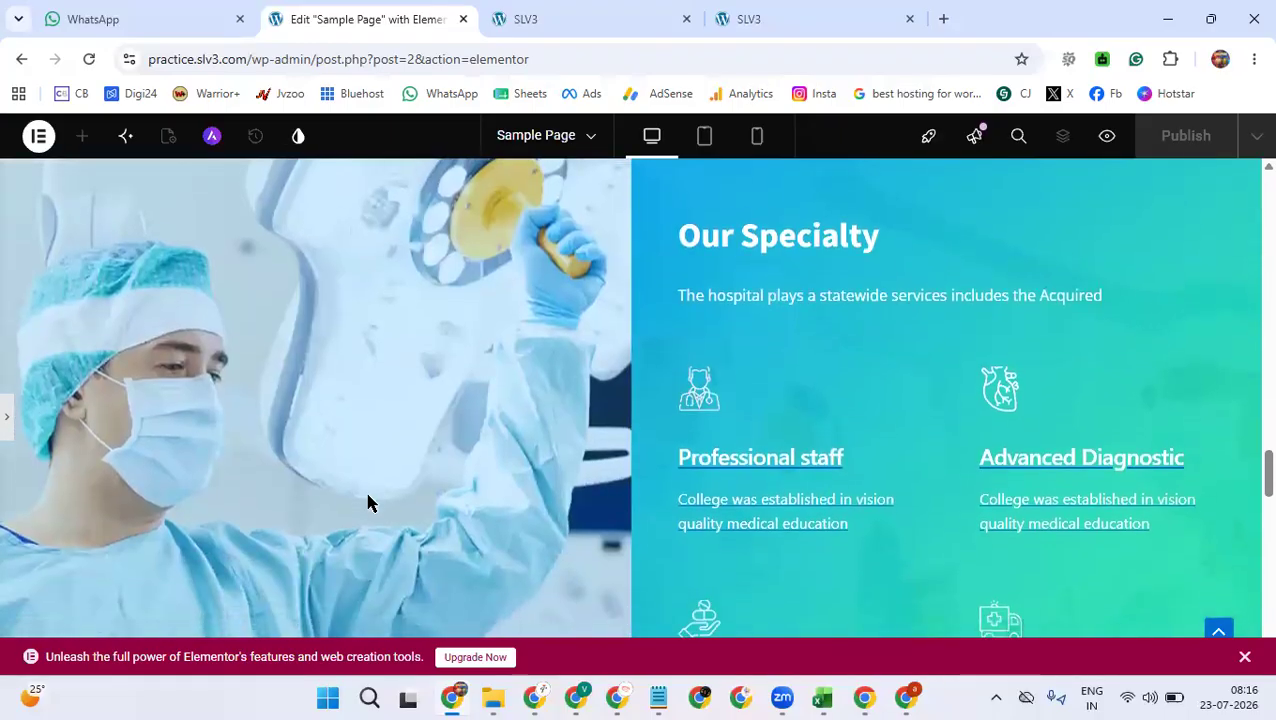
{"action": "scroll", "coordinate": [863, 433], "scroll_direction": "down", "scroll_amount": 6}
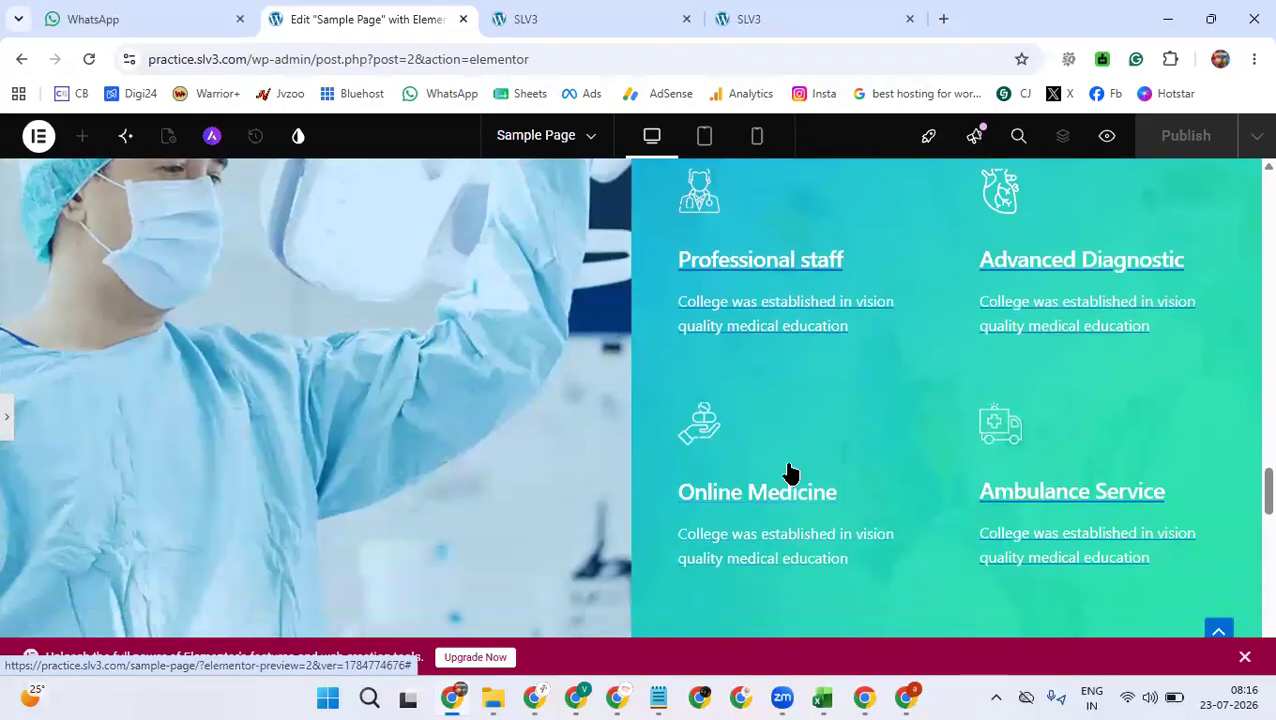
{"action": "scroll", "coordinate": [548, 484], "scroll_direction": "down", "scroll_amount": 2}
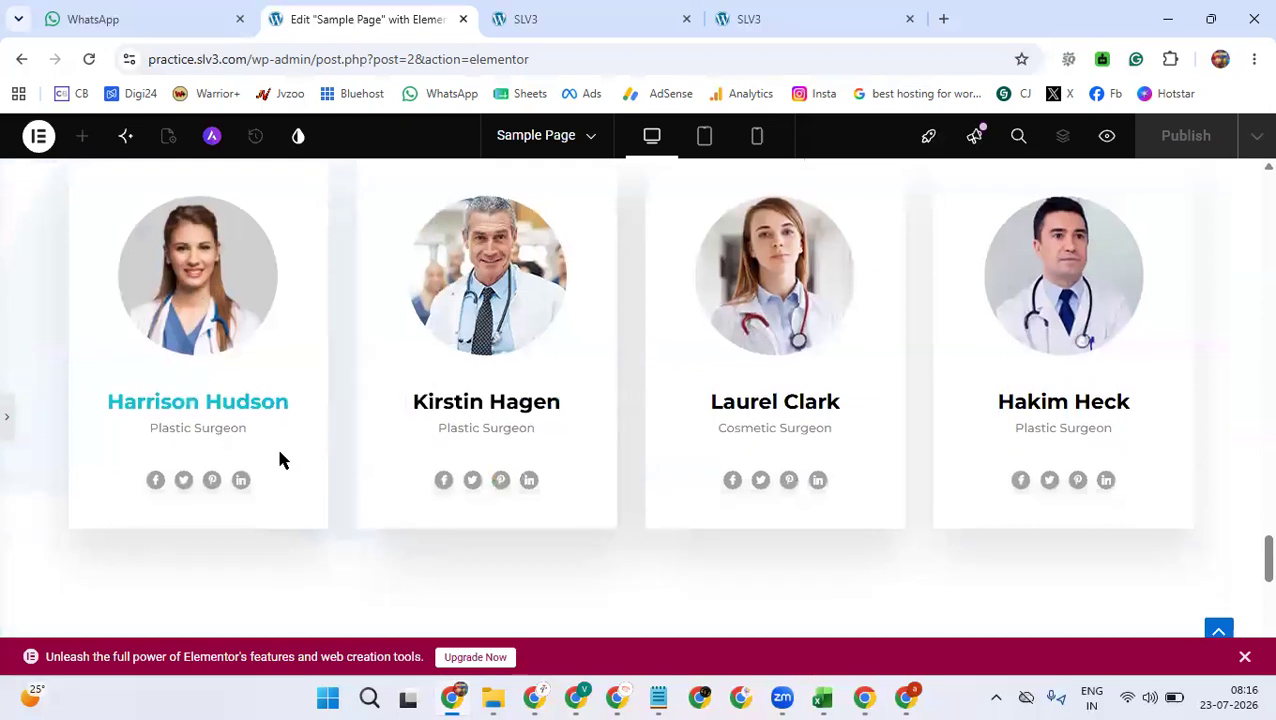
{"action": "scroll", "coordinate": [593, 431], "scroll_direction": "down", "scroll_amount": 5}
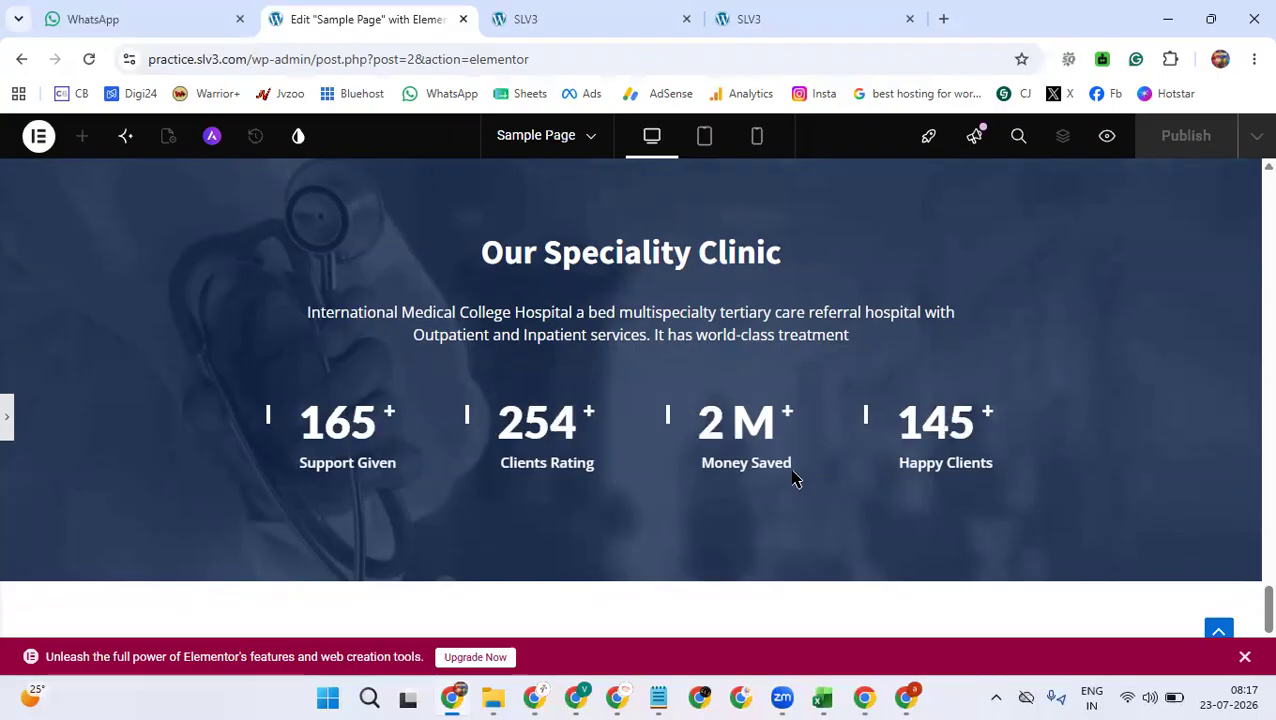
{"action": "scroll", "coordinate": [607, 470], "scroll_direction": "down", "scroll_amount": 3}
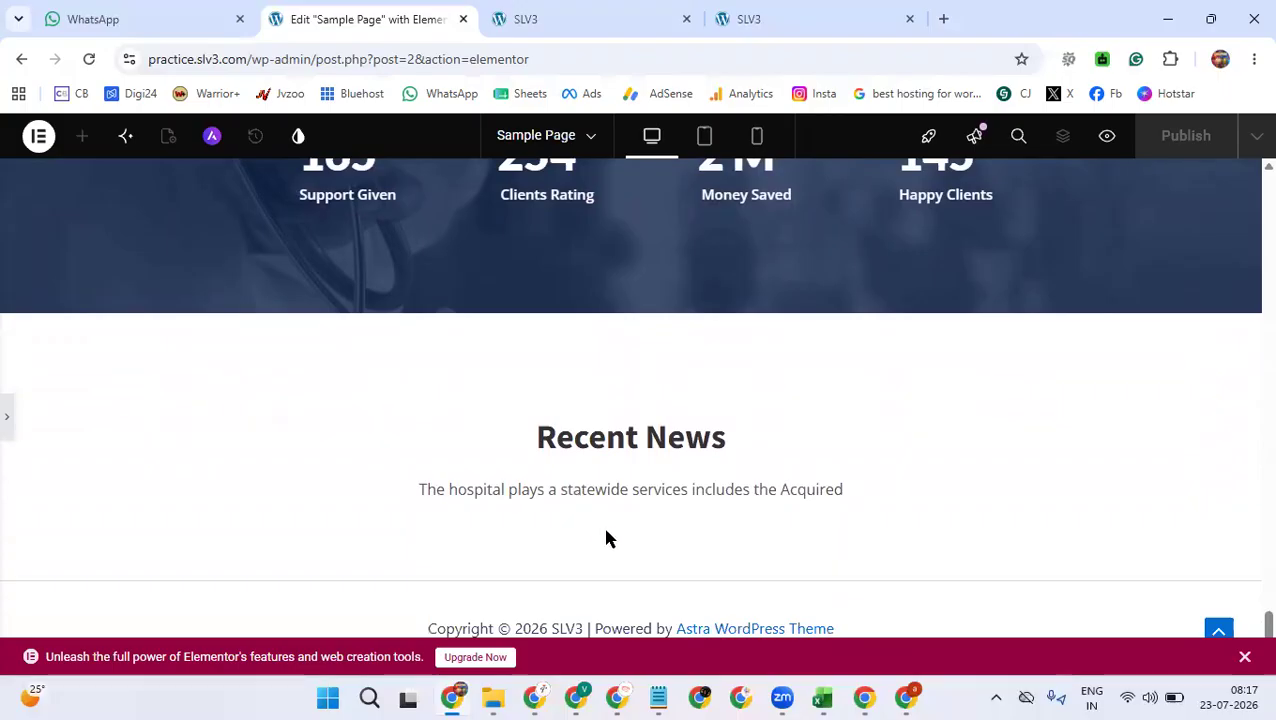
- Return to the start of the page and re-examine the hero banner, its Book Now button and the Professional Staff features
{"action": "scroll", "coordinate": [627, 569], "scroll_direction": "up", "scroll_amount": 10}
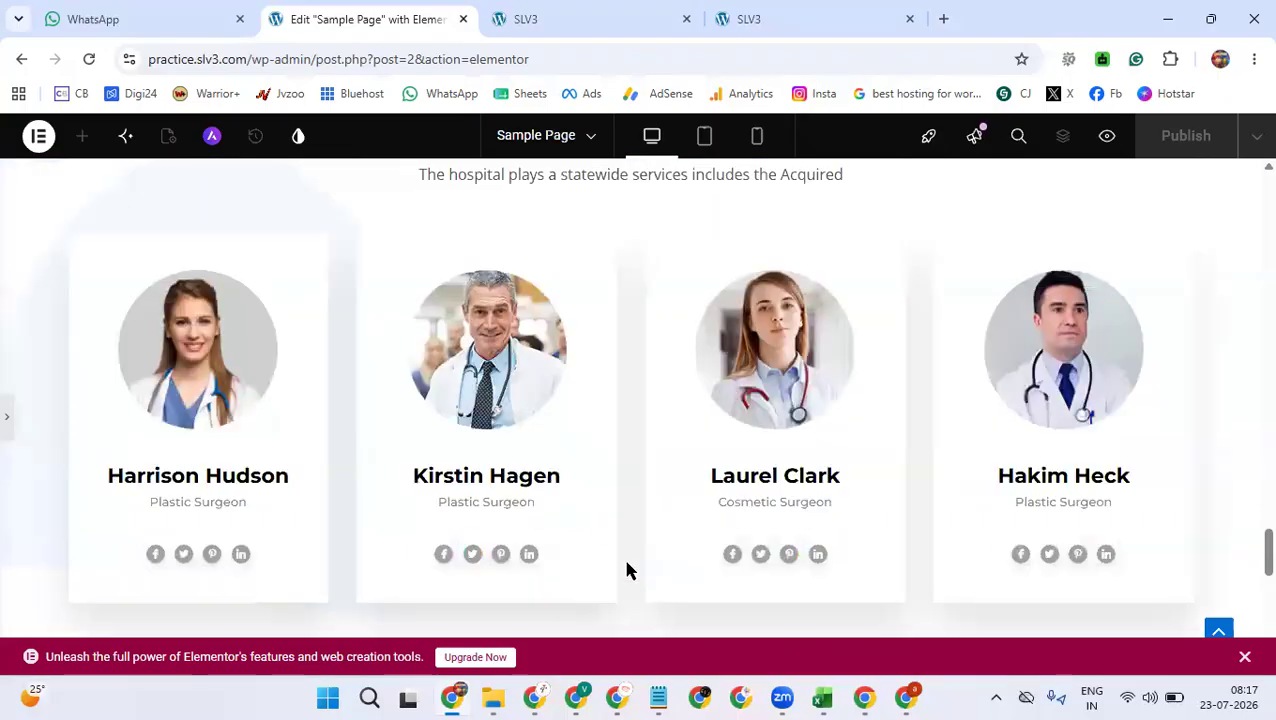
{"action": "scroll", "coordinate": [627, 569], "scroll_direction": "up", "scroll_amount": 10}
{"action": "scroll", "coordinate": [627, 569], "scroll_direction": "down", "scroll_amount": 3}
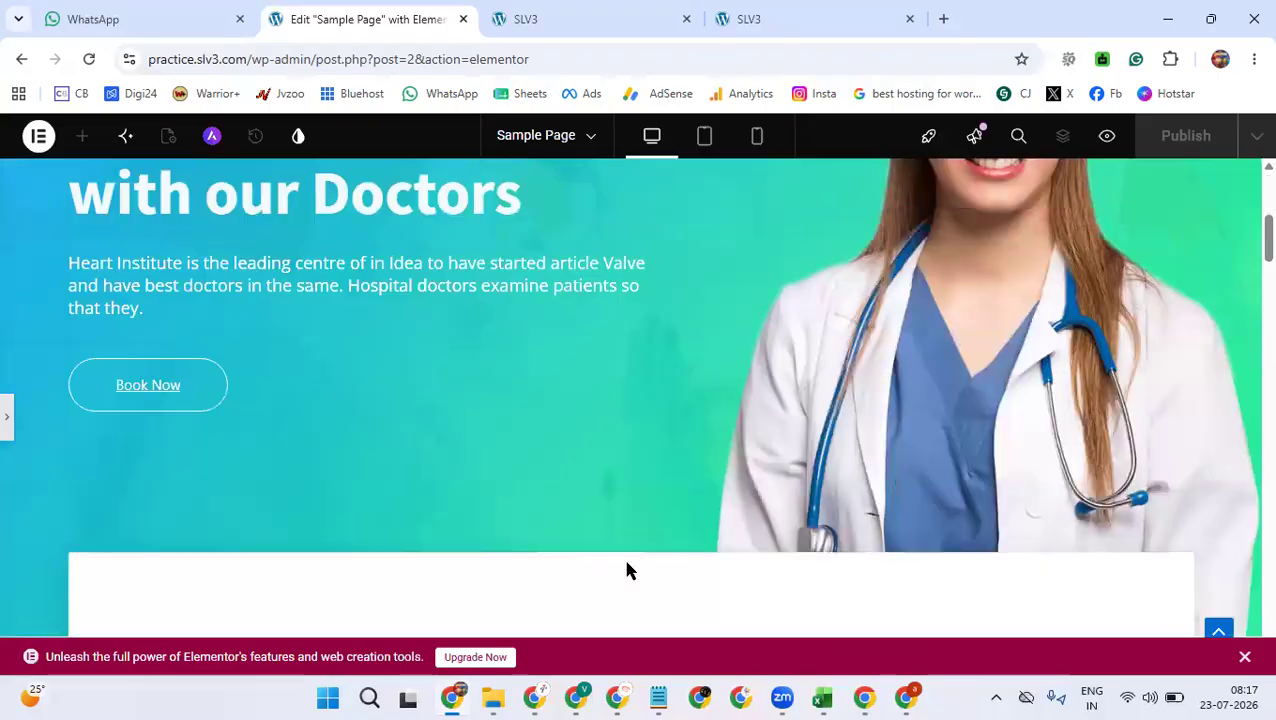
{"action": "scroll", "coordinate": [627, 569], "scroll_direction": "down", "scroll_amount": 5}
{"action": "scroll", "coordinate": [627, 569], "scroll_direction": "up", "scroll_amount": 10}
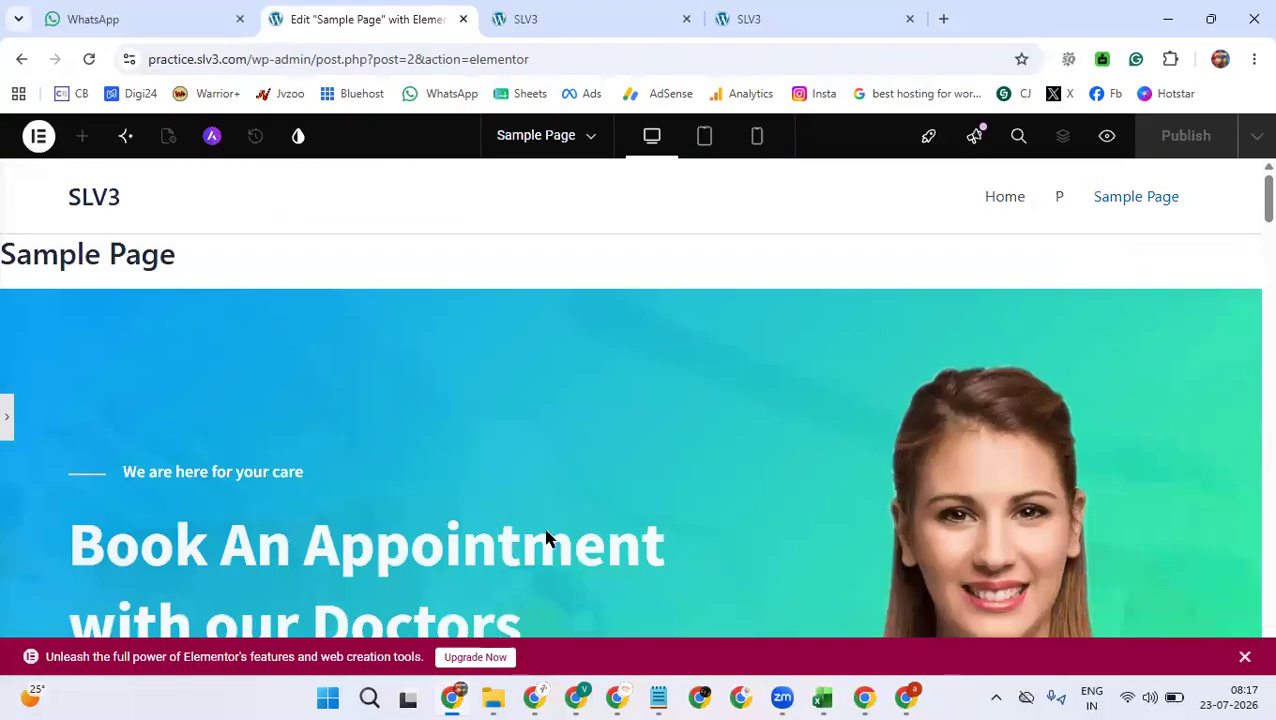
{"action": "scroll", "coordinate": [528, 540], "scroll_direction": "down", "scroll_amount": 3}
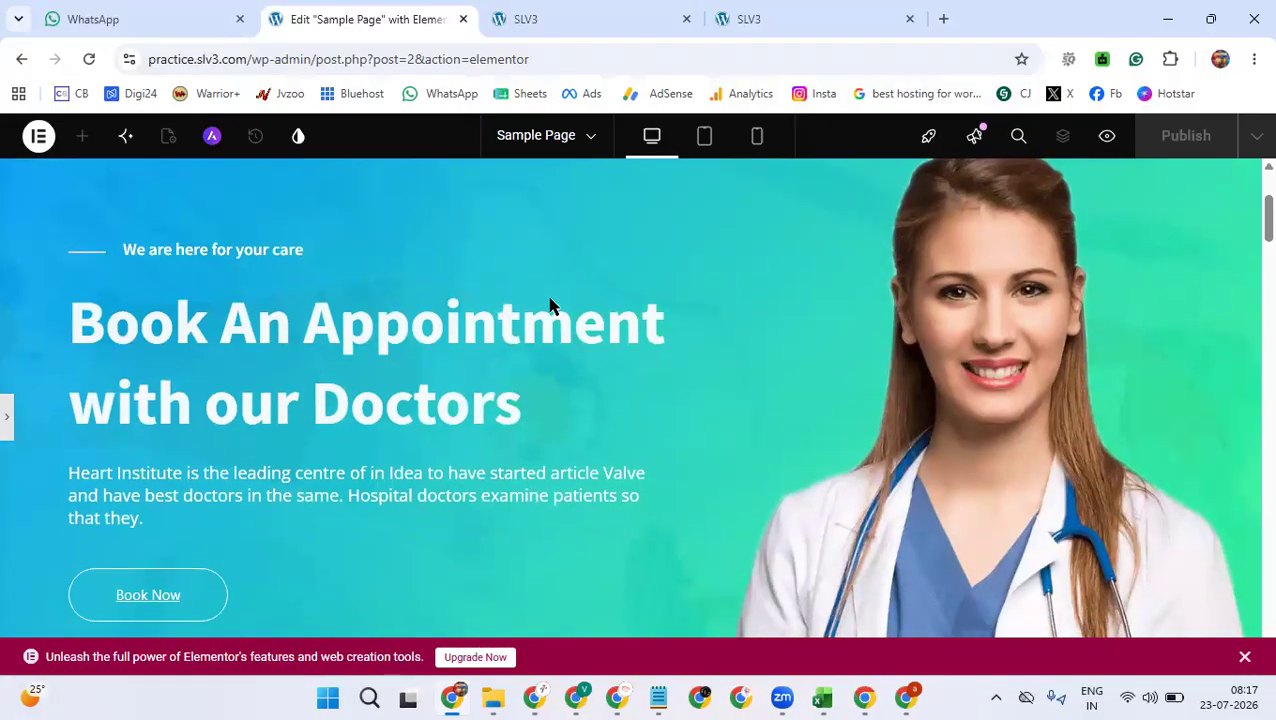
{"action": "scroll", "coordinate": [345, 450], "scroll_direction": "down", "scroll_amount": 2}
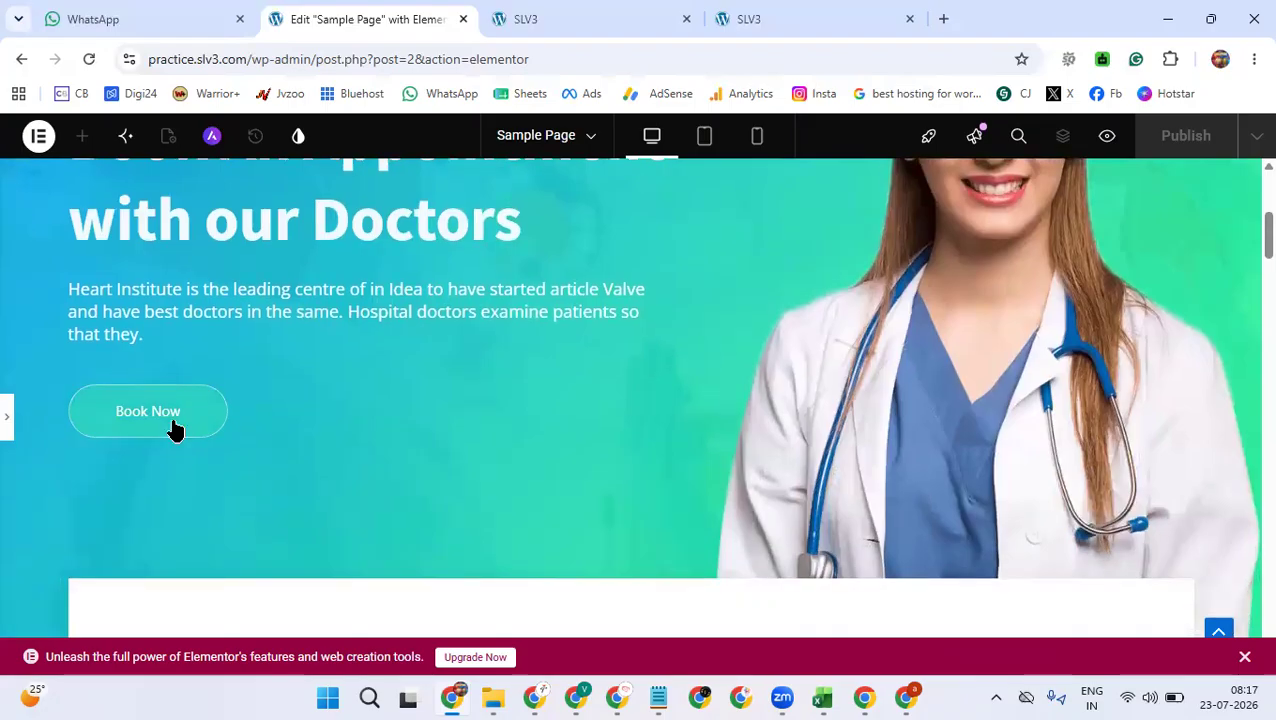
{"action": "scroll", "coordinate": [477, 392], "scroll_direction": "down", "scroll_amount": 2}
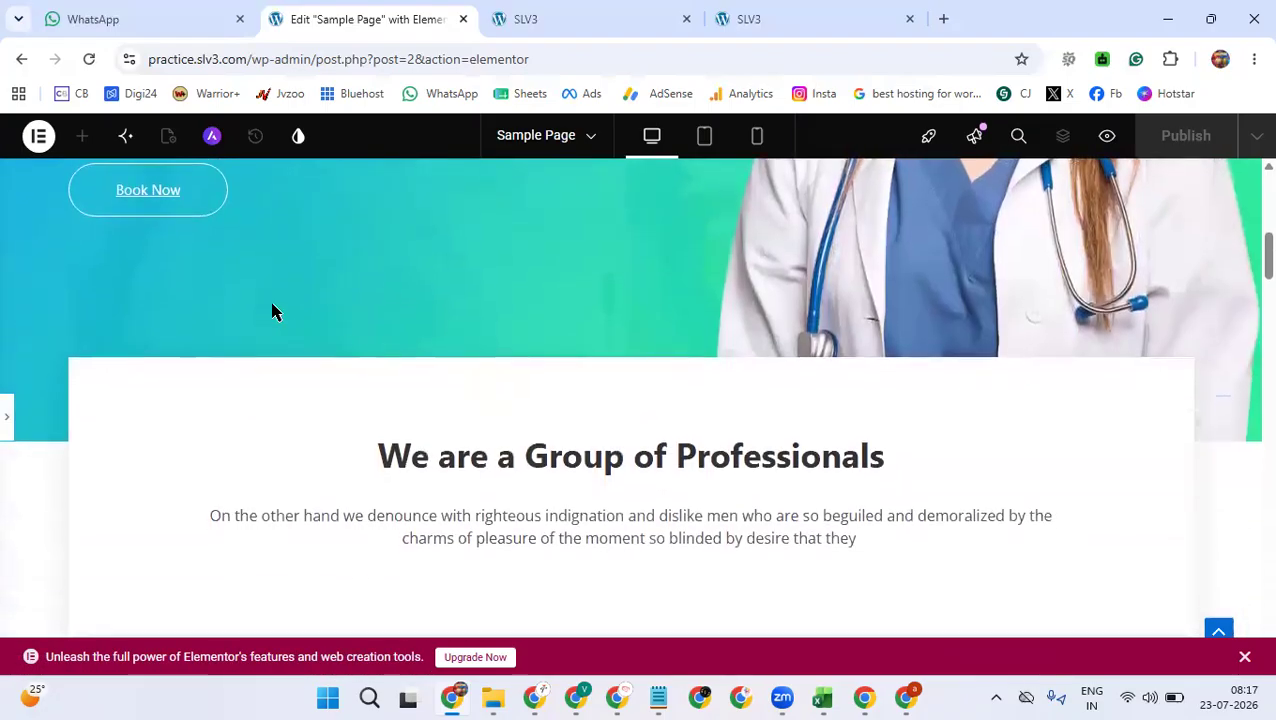
{"action": "scroll", "coordinate": [555, 388], "scroll_direction": "down", "scroll_amount": 5}
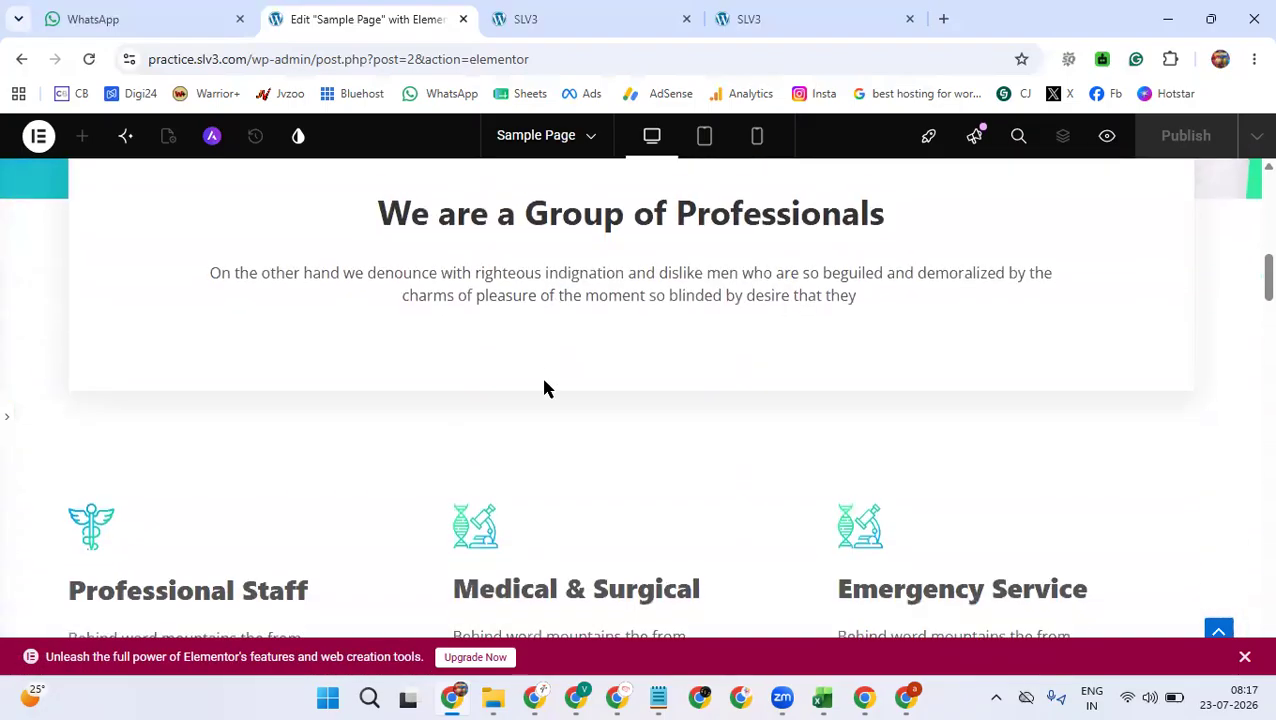
{"action": "scroll", "coordinate": [516, 392], "scroll_direction": "down", "scroll_amount": 1}
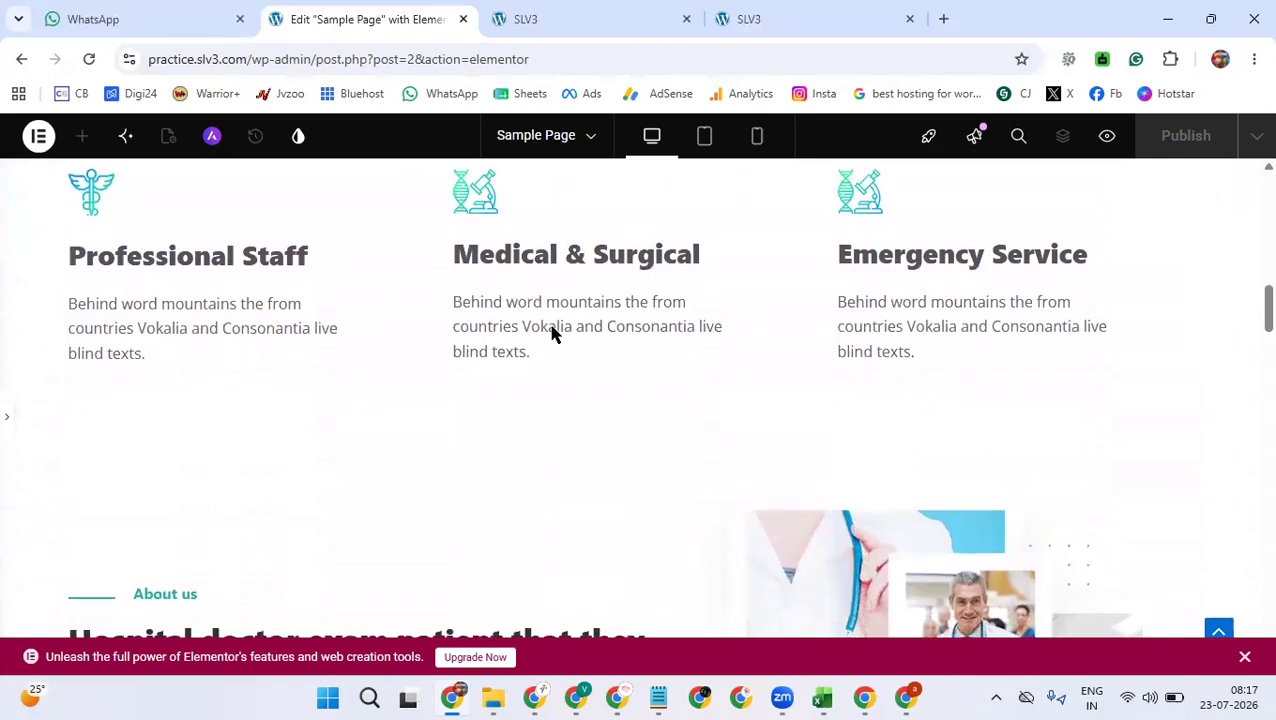
- Bring back the editing panel and open the hero heading "Book An Appointment with our Doctors" to examine its title settings
{"action": "left_click", "coordinate": [7, 425]}
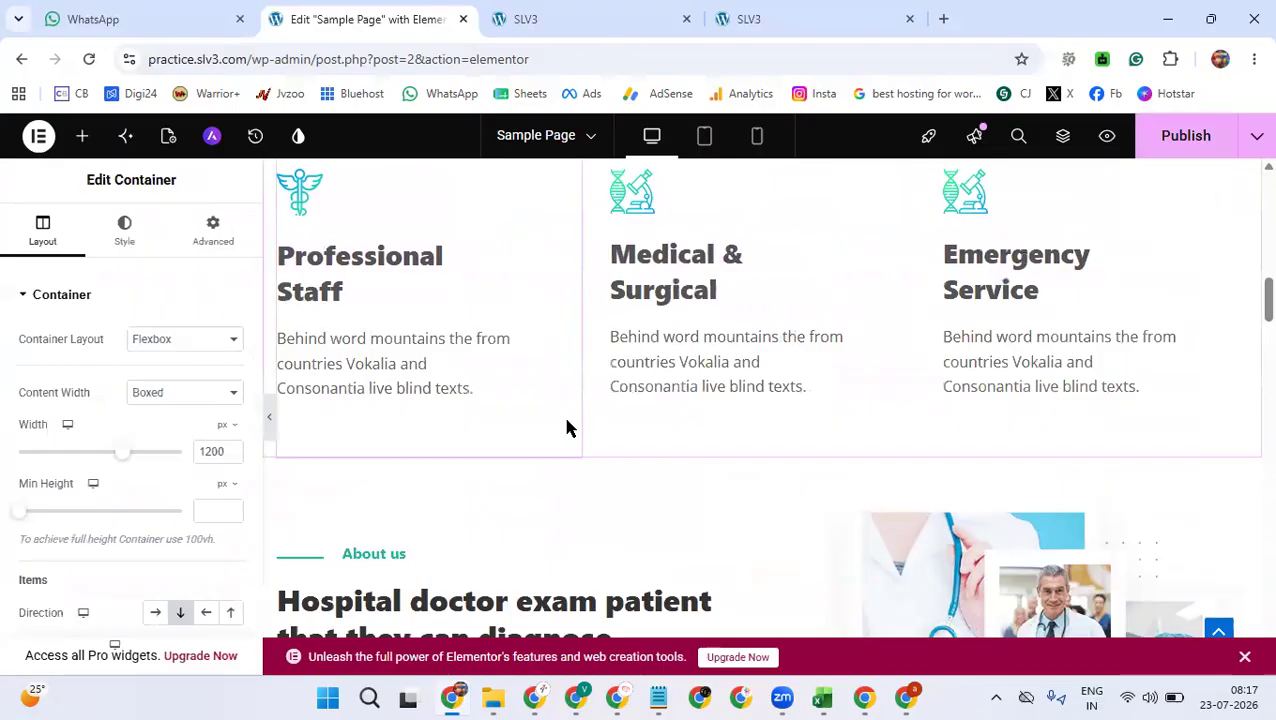
{"action": "scroll", "coordinate": [566, 429], "scroll_direction": "up", "scroll_amount": 8}
{"action": "scroll", "coordinate": [566, 429], "scroll_direction": "down", "scroll_amount": 2}
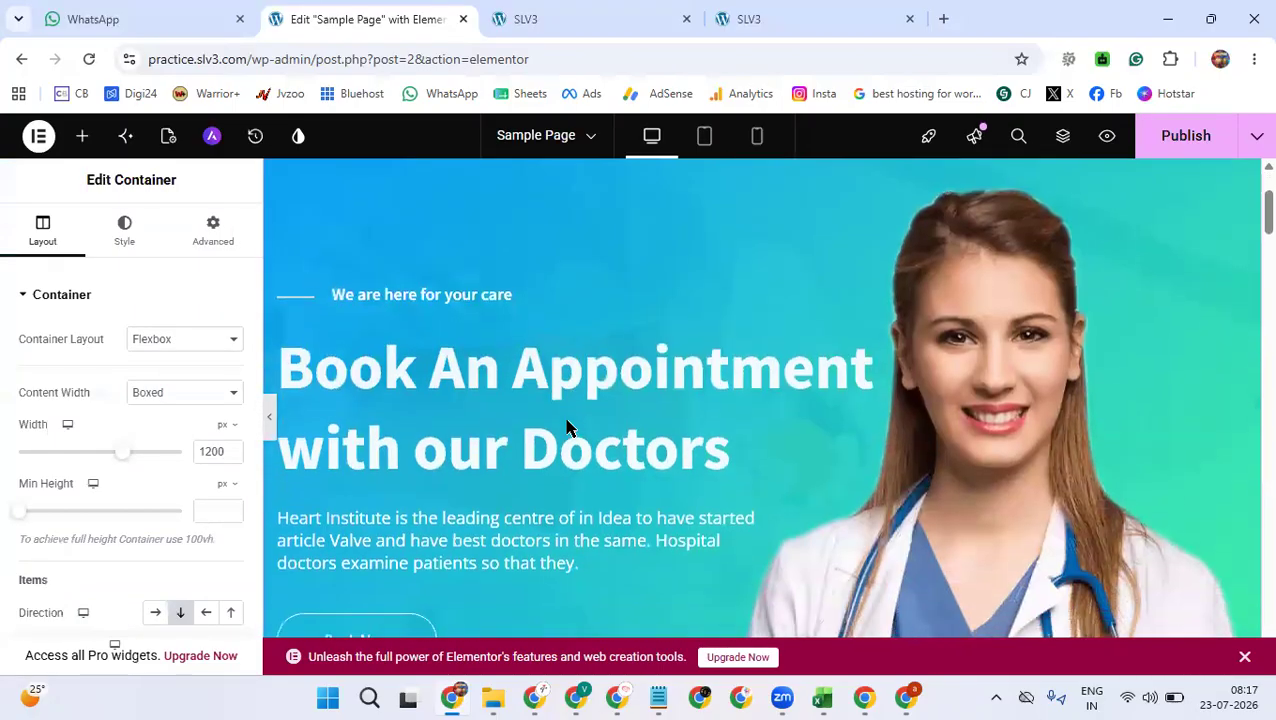
{"action": "left_click", "coordinate": [605, 418]}
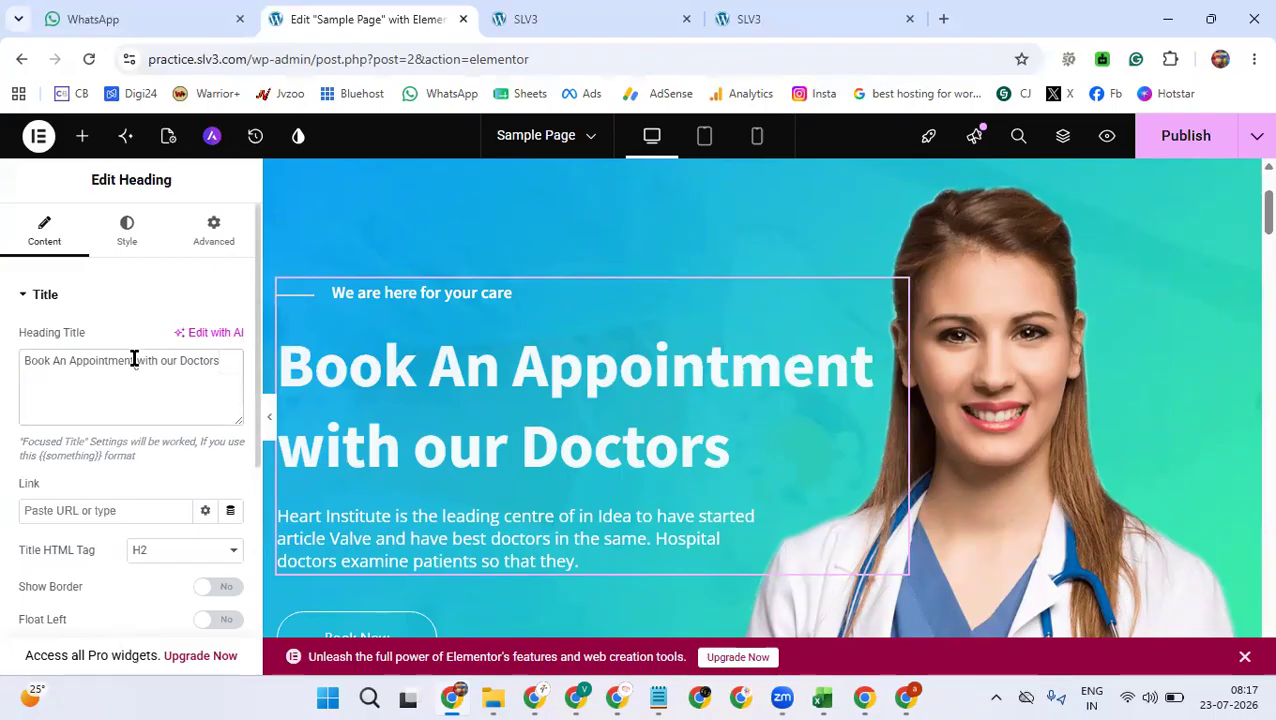
{"action": "scroll", "coordinate": [134, 362], "scroll_direction": "down", "scroll_amount": 3}
{"action": "scroll", "coordinate": [125, 395], "scroll_direction": "up", "scroll_amount": 2}
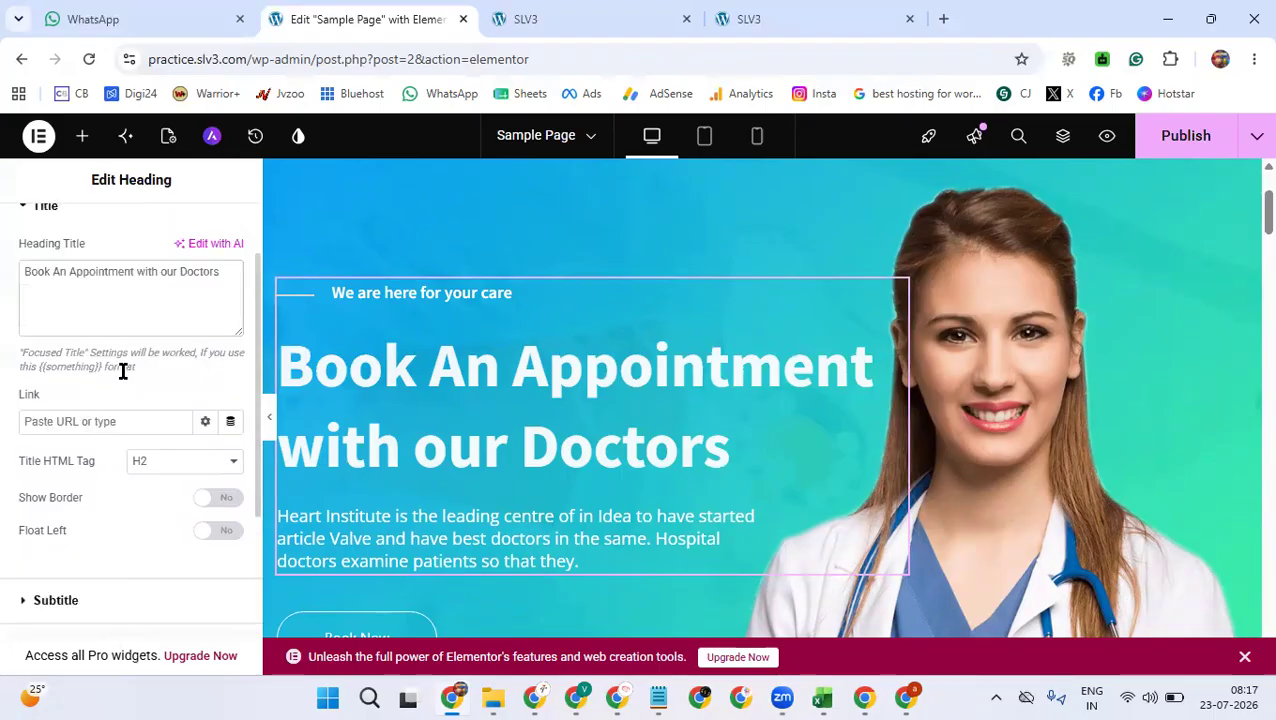
{"action": "scroll", "coordinate": [105, 333], "scroll_direction": "down", "scroll_amount": 1}
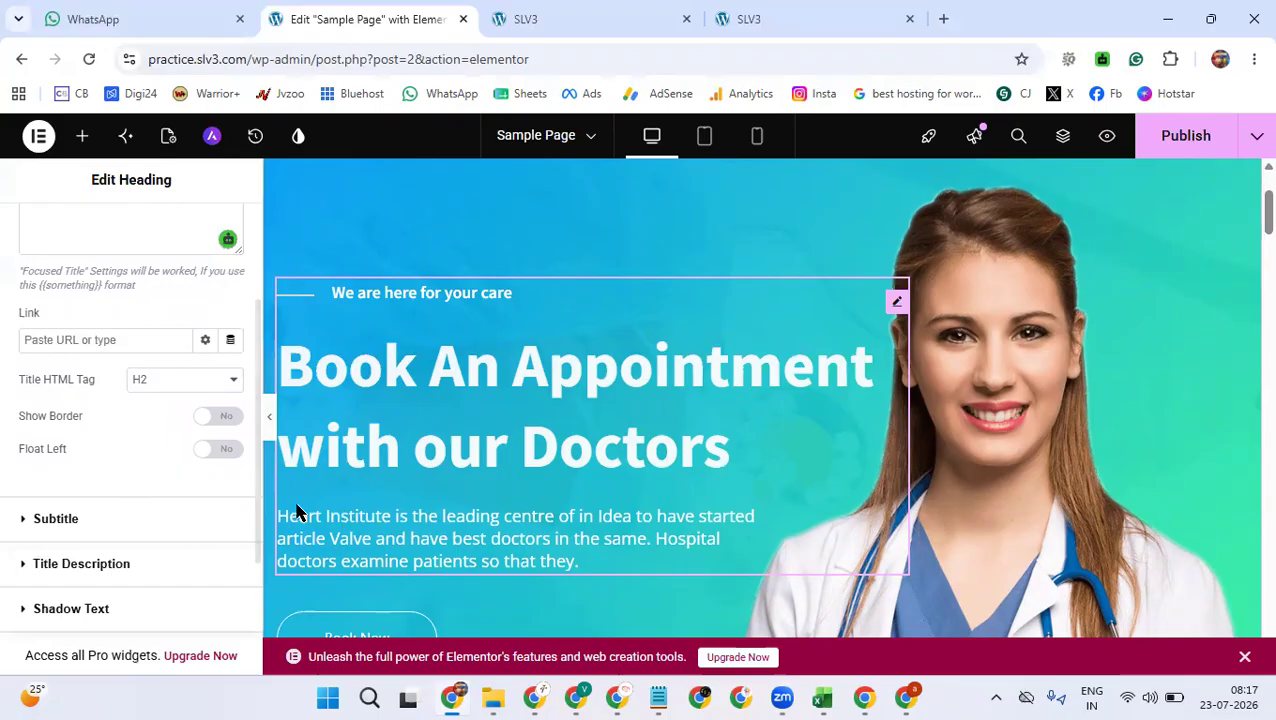
- Inspect the hero heading's Subtitle settings and open its Title Description text
{"action": "scroll", "coordinate": [160, 478], "scroll_direction": "down", "scroll_amount": 2}
{"action": "left_click", "coordinate": [66, 332]}
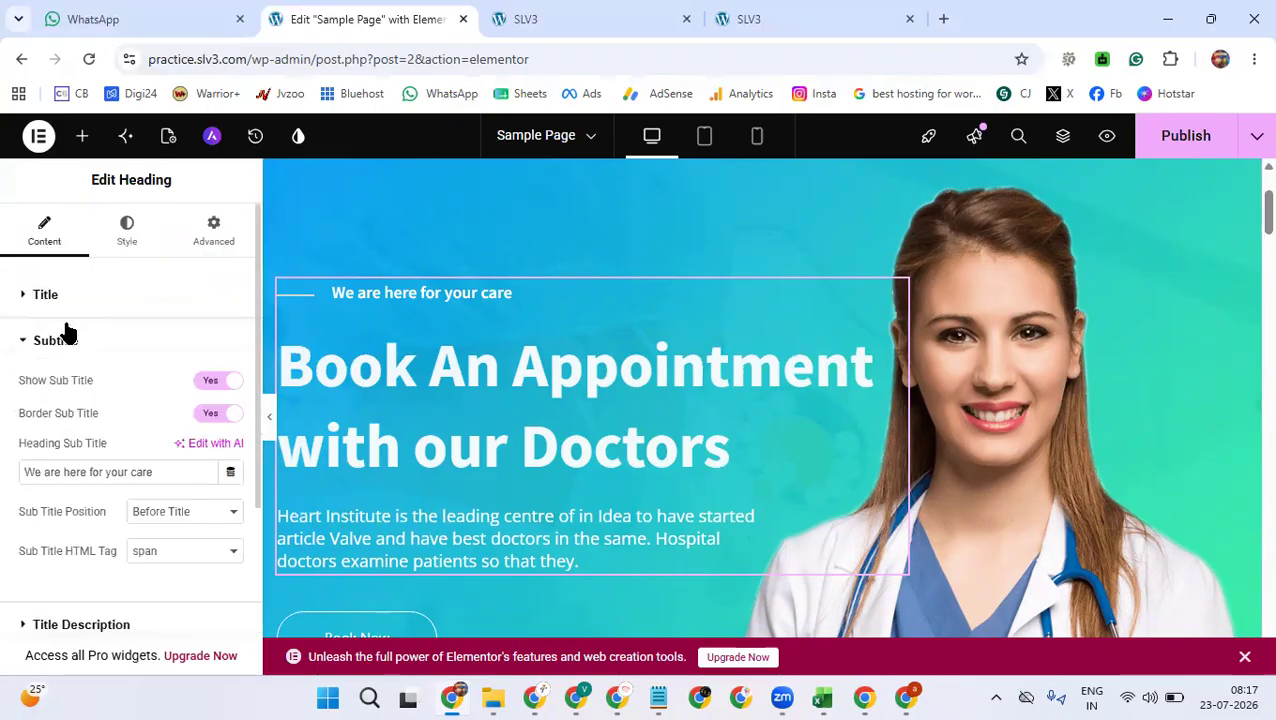
{"action": "left_click", "coordinate": [71, 336]}
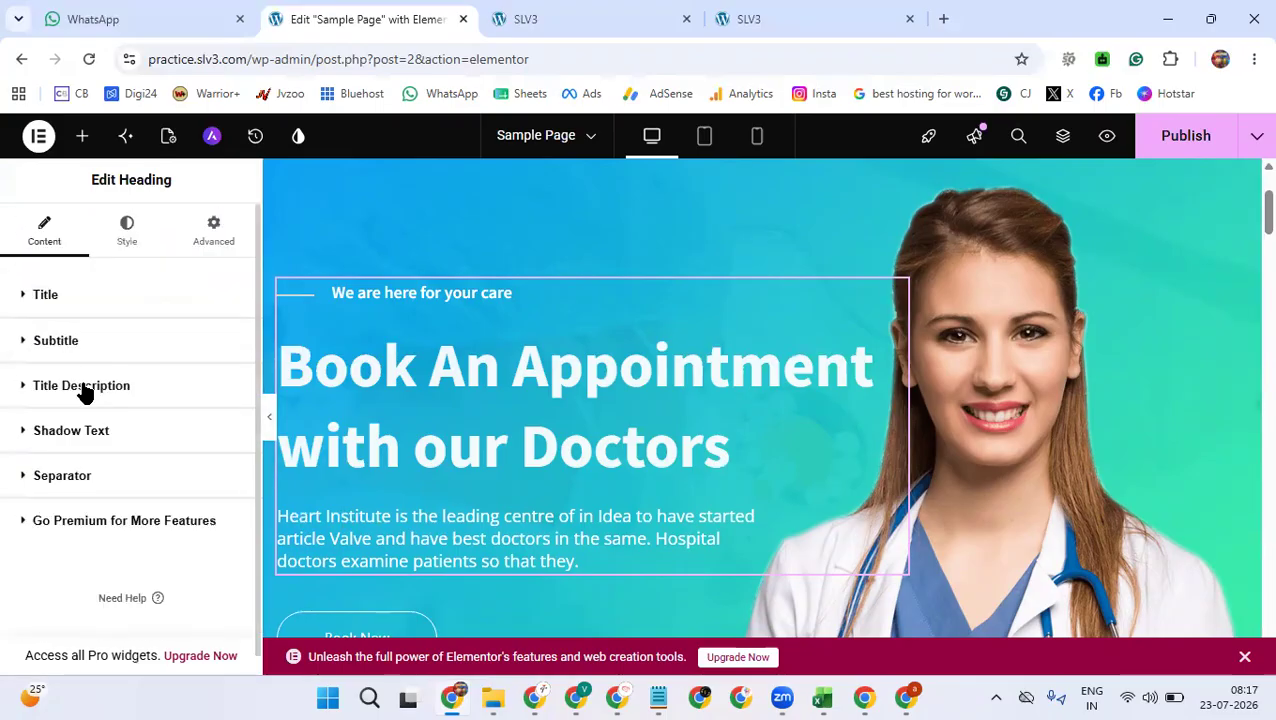
{"action": "left_click", "coordinate": [85, 389]}
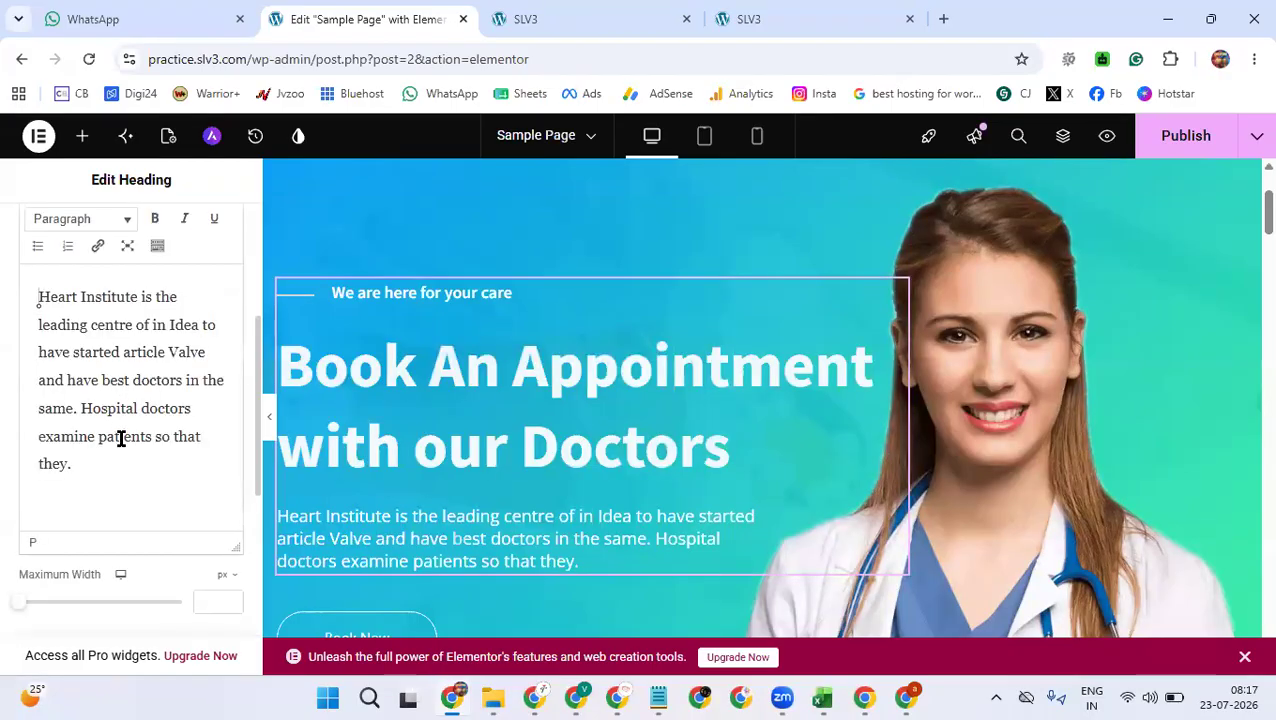
- Replace the hero heading's description with "Welcome to Our Hospital: 20% off on All Services", accepting the suggested colon after Hospital
{"action": "left_click_drag", "start_coordinate": [75, 465], "coordinate": [31, 302]}
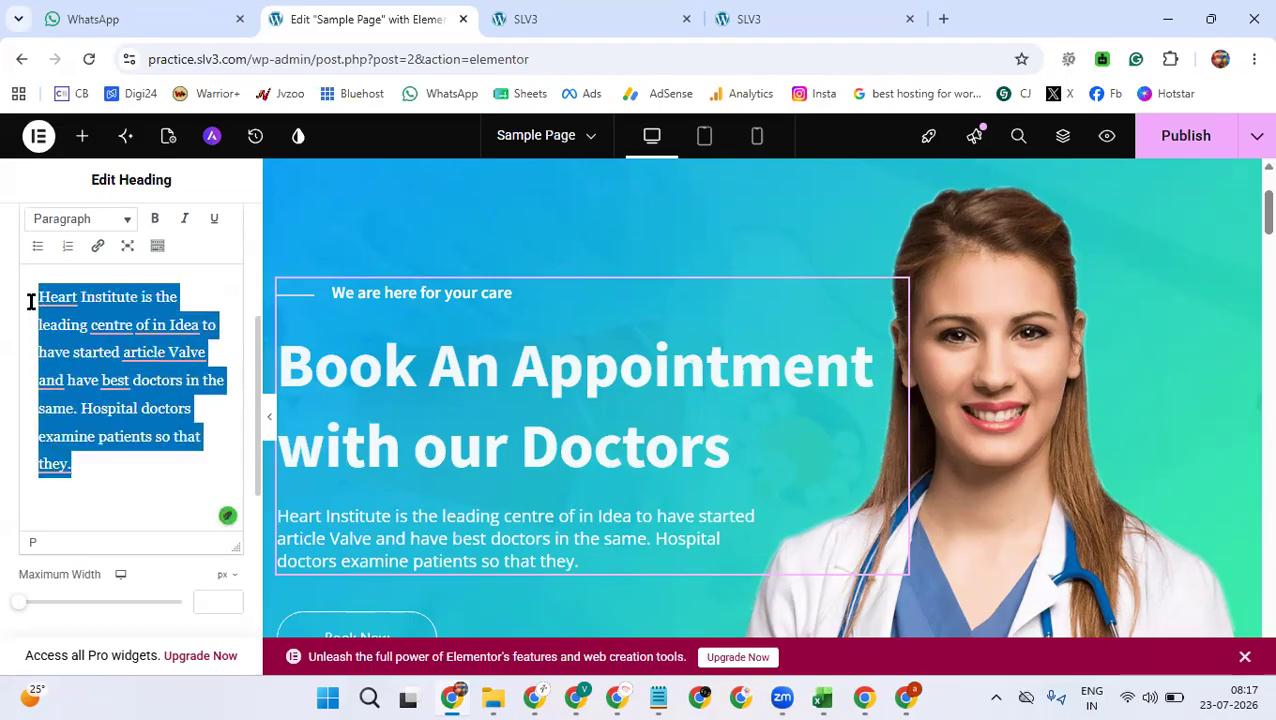
{"action": "key", "text": "BackSpace"}
{"action": "type", "text": "Wel"}
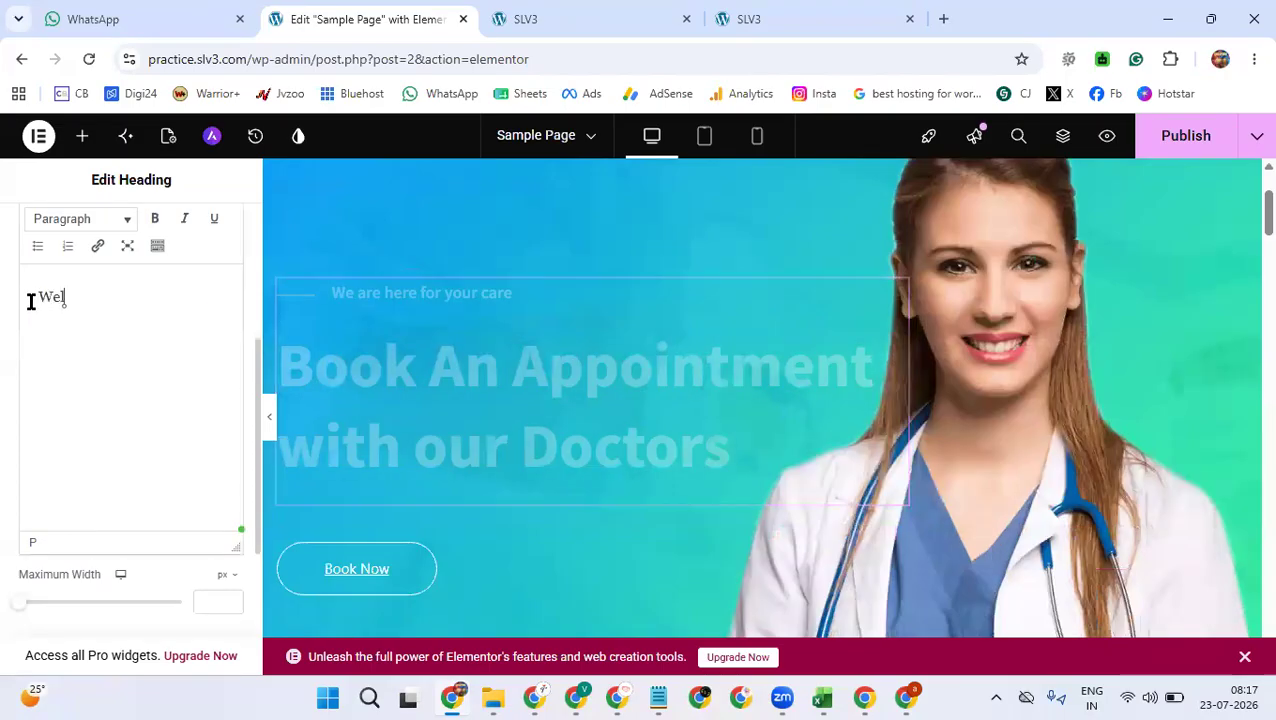
{"action": "type", "text": "come to Our H"}
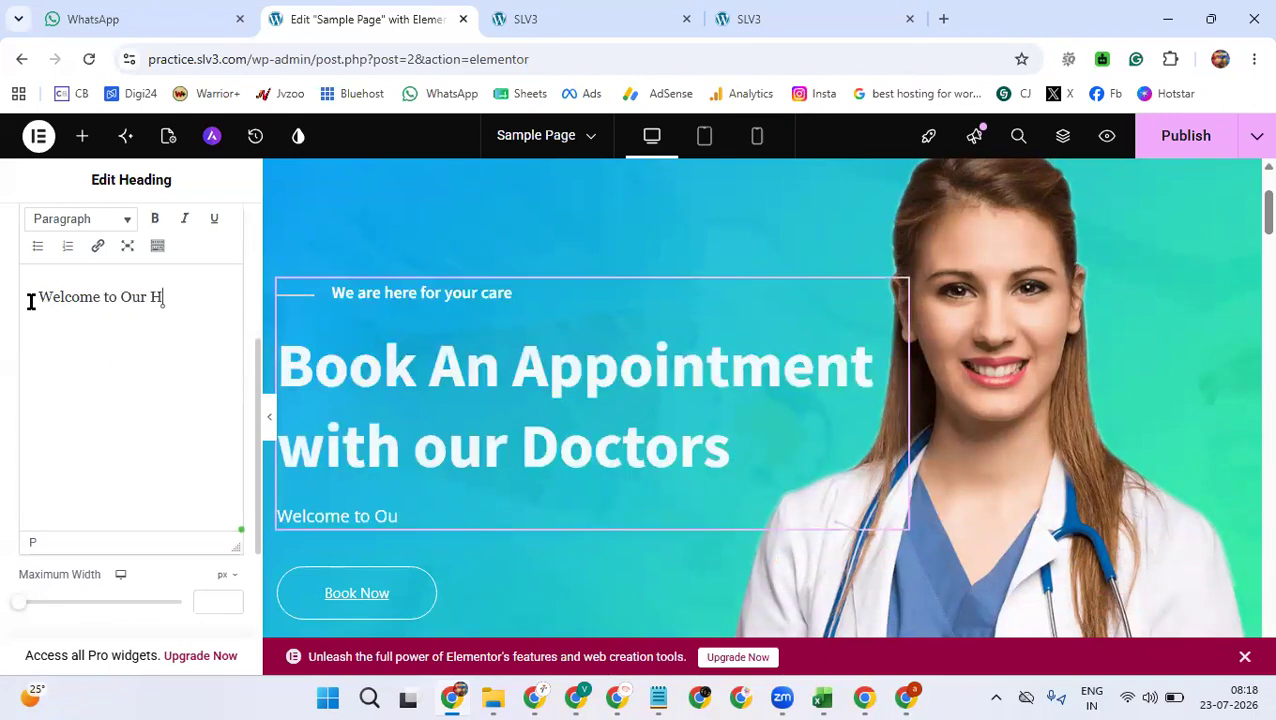
{"action": "type", "text": "ospital 20"}
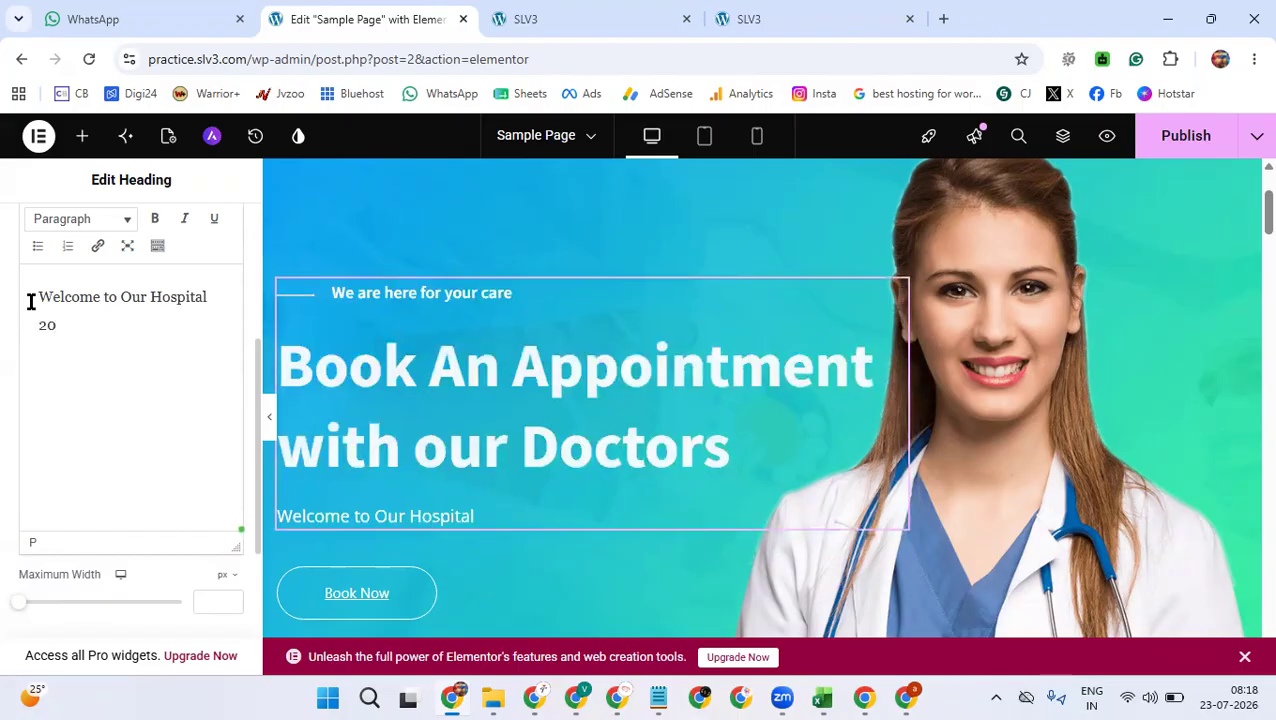
{"action": "type", "text": "% o"}
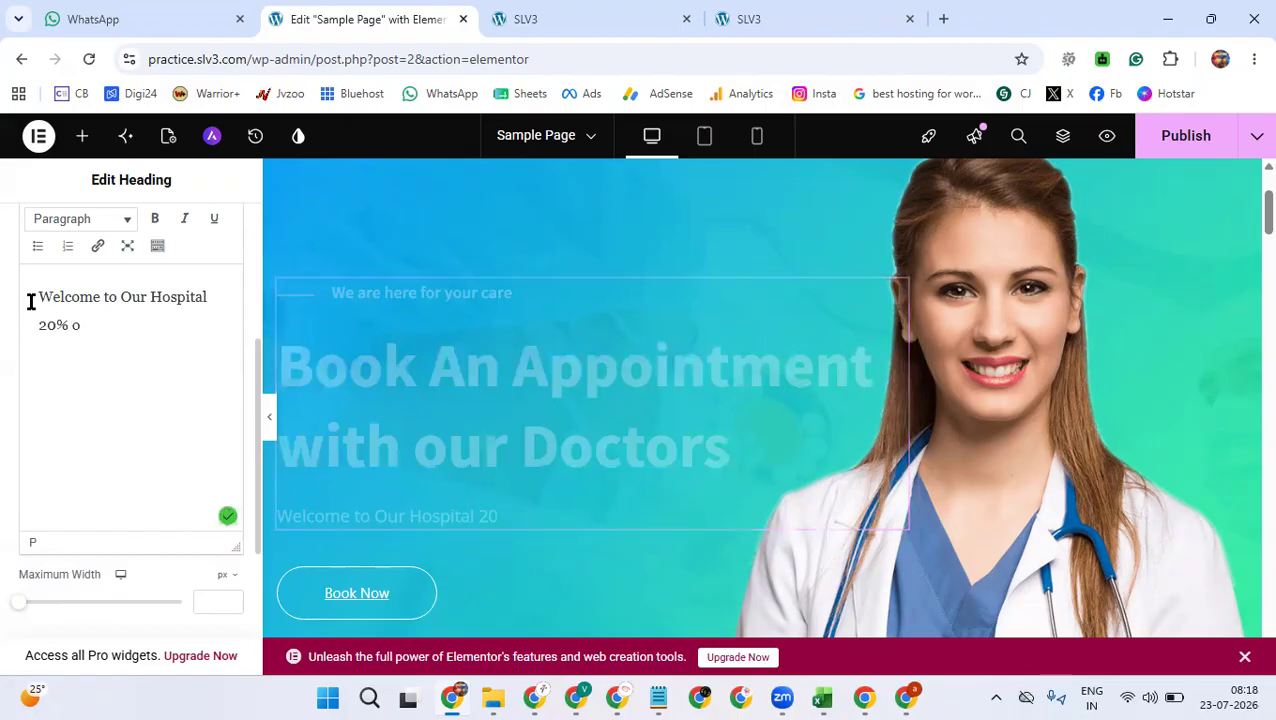
{"action": "type", "text": "ff on"}
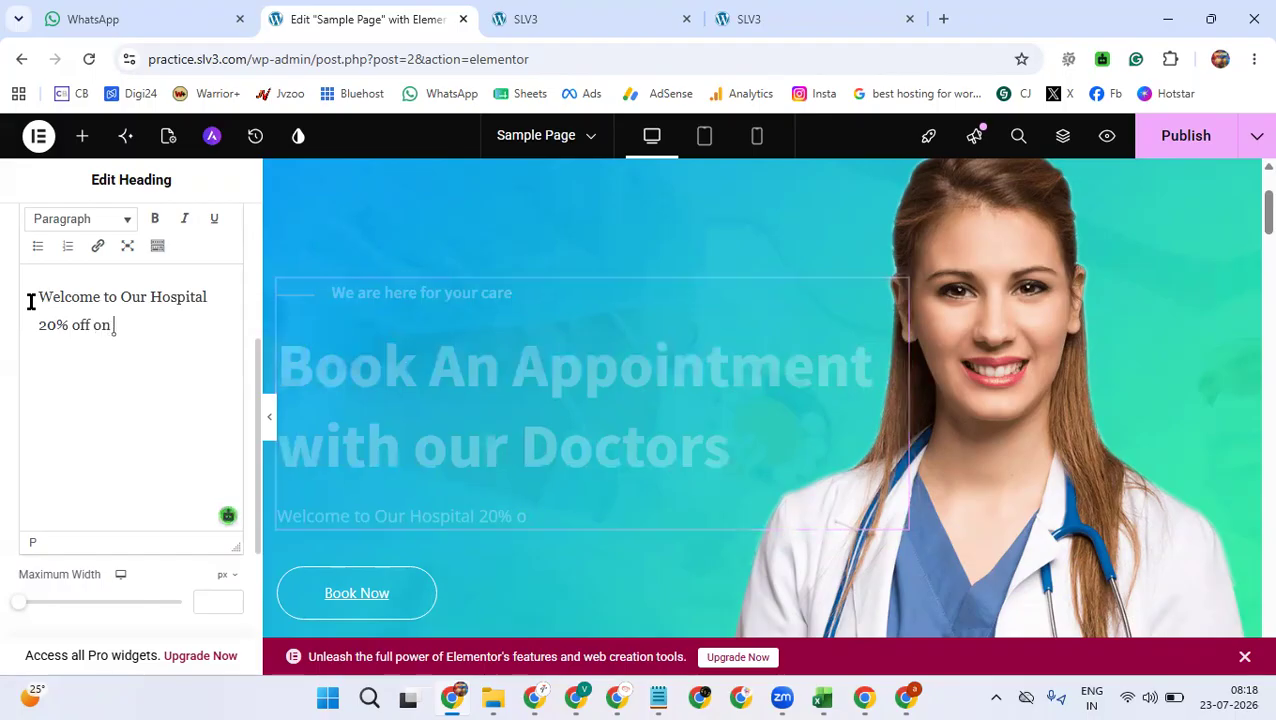
{"action": "type", "text": " All Services"}
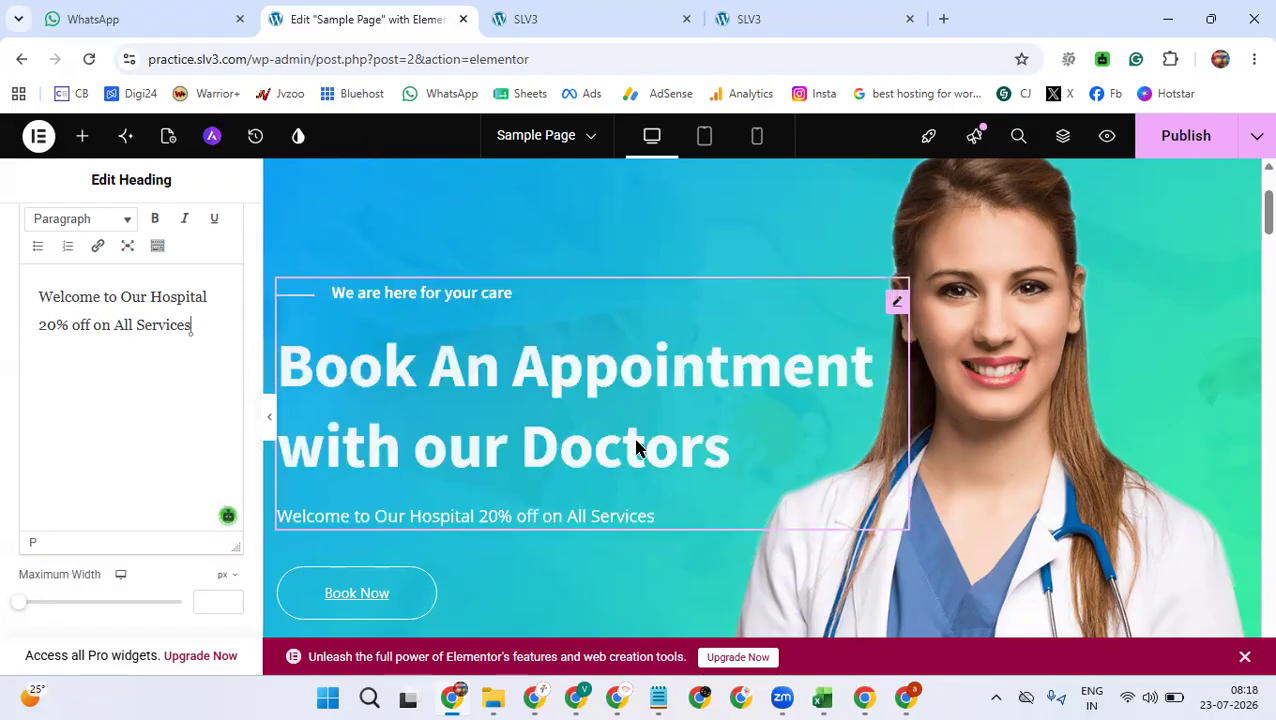
{"action": "mouse_move", "coordinate": [171, 297]}
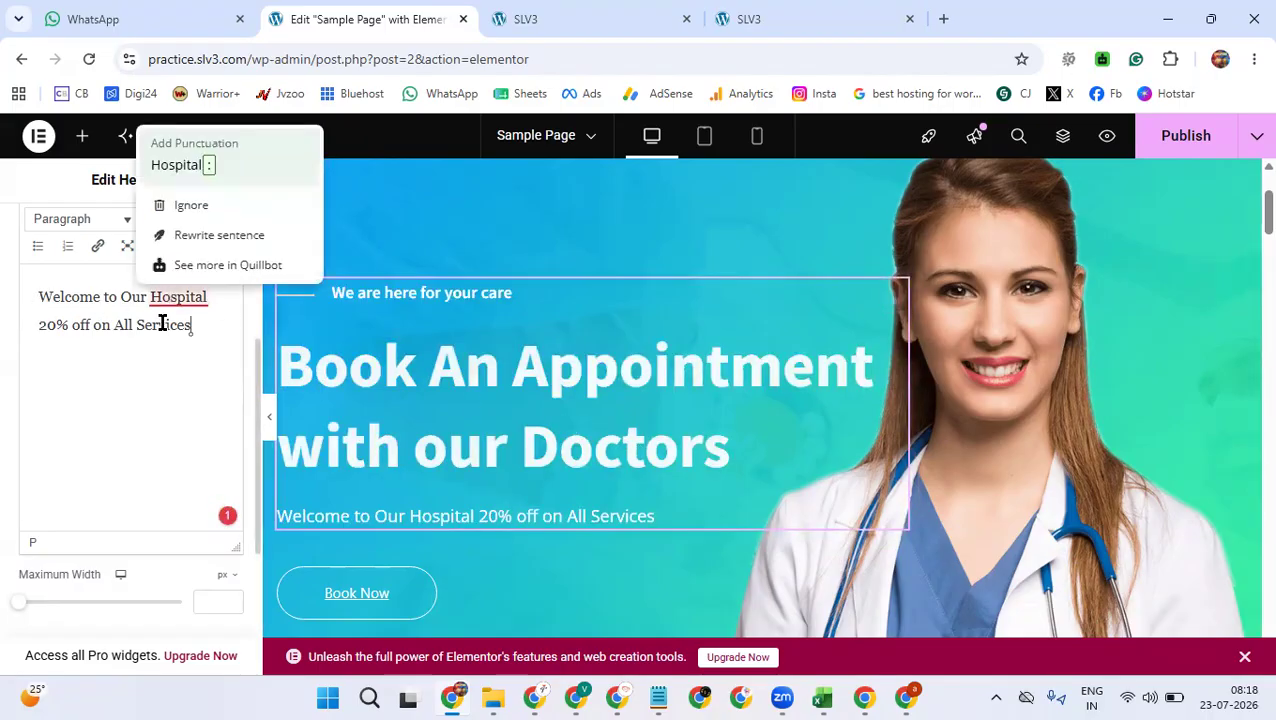
{"action": "left_click", "coordinate": [175, 166]}
- Open the hero's Book Now button for editing, re-enter its label as "Book Now" and clear its URL
{"action": "scroll", "coordinate": [555, 458], "scroll_direction": "down", "scroll_amount": 2}
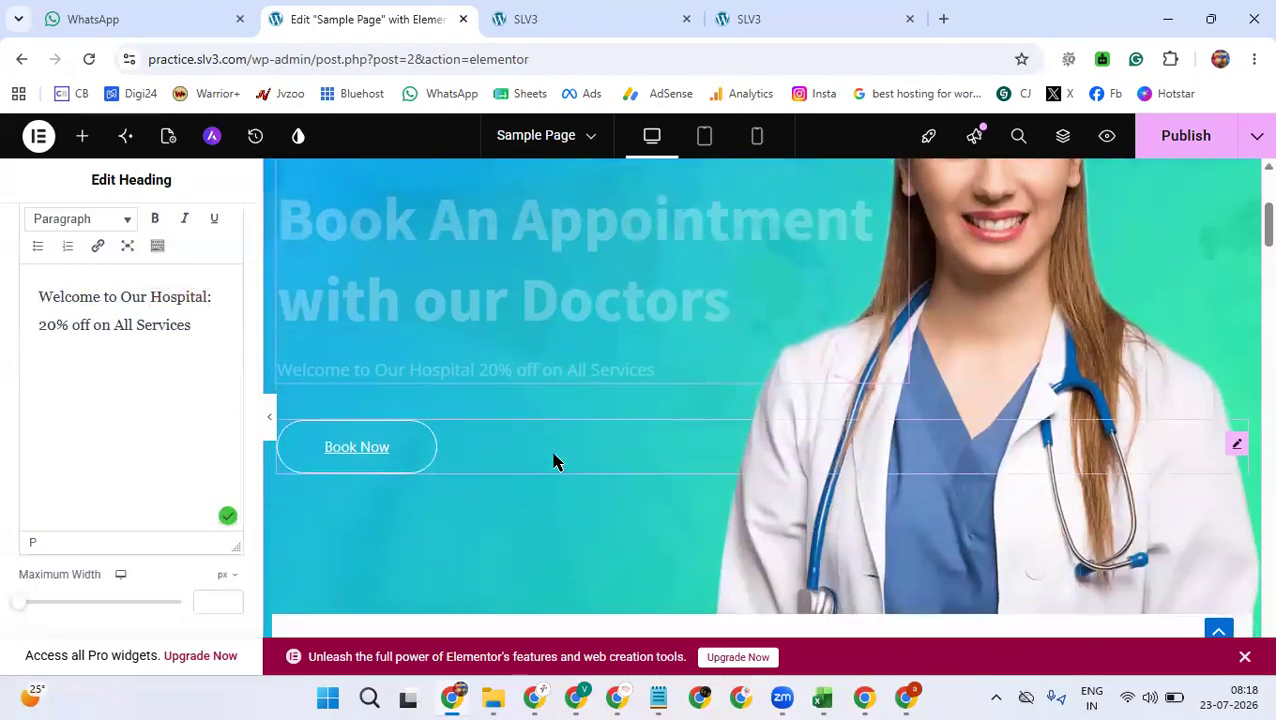
{"action": "scroll", "coordinate": [555, 462], "scroll_direction": "down", "scroll_amount": 3}
{"action": "left_click", "coordinate": [376, 266]}
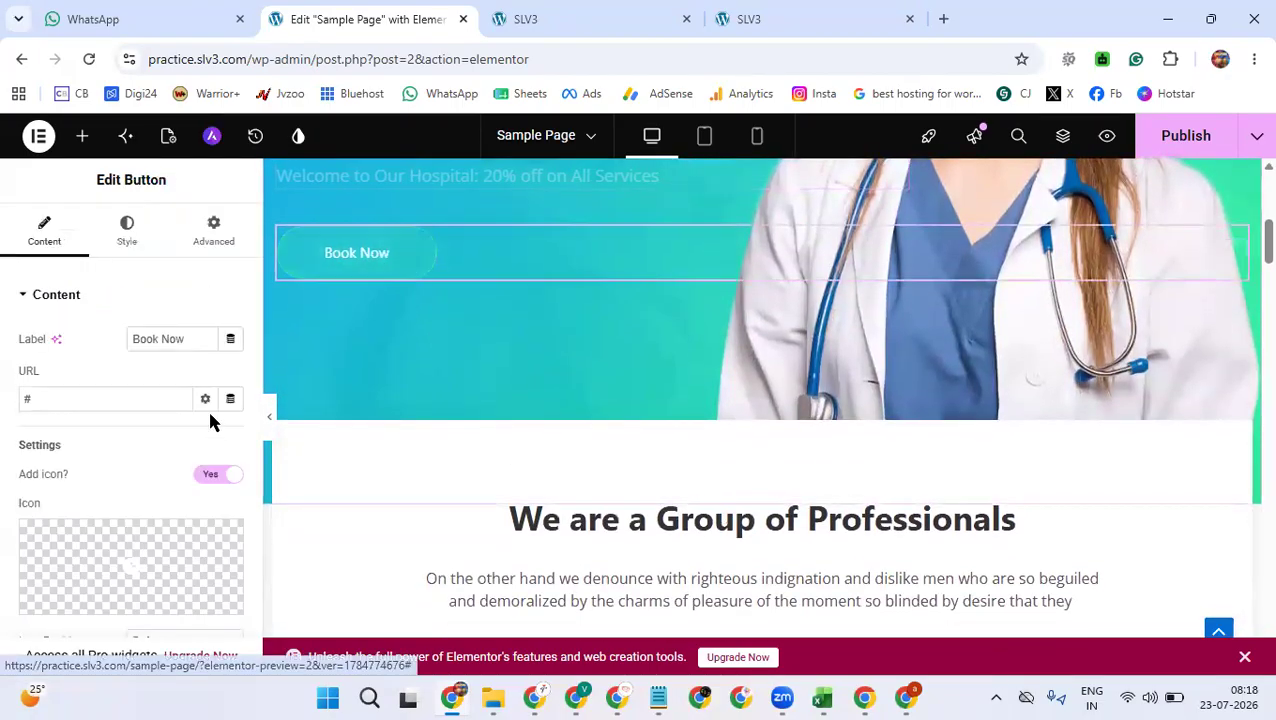
{"action": "triple_click", "coordinate": [173, 340]}
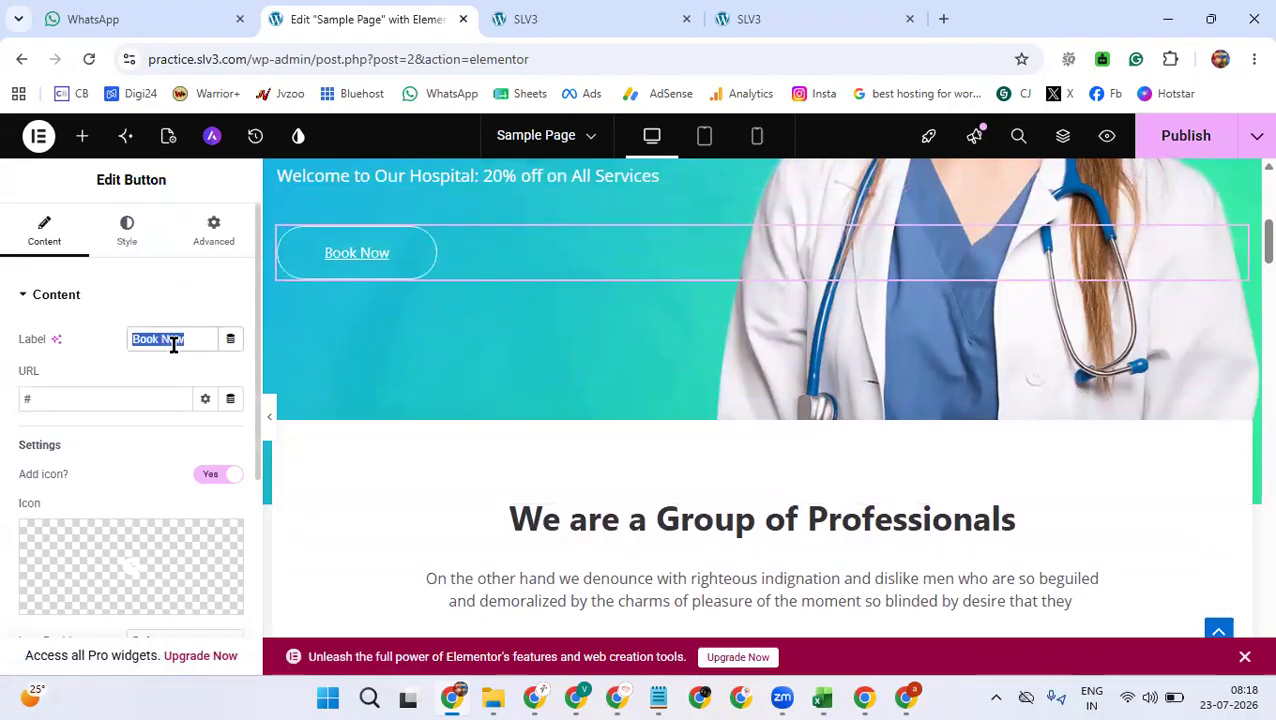
{"action": "type", "text": "Visit"}
{"action": "key", "text": "BackSpace"}
{"action": "key", "text": "BackSpace"}
{"action": "key", "text": "BackSpace"}
{"action": "key", "text": "BackSpace"}
{"action": "key", "text": "BackSpace"}
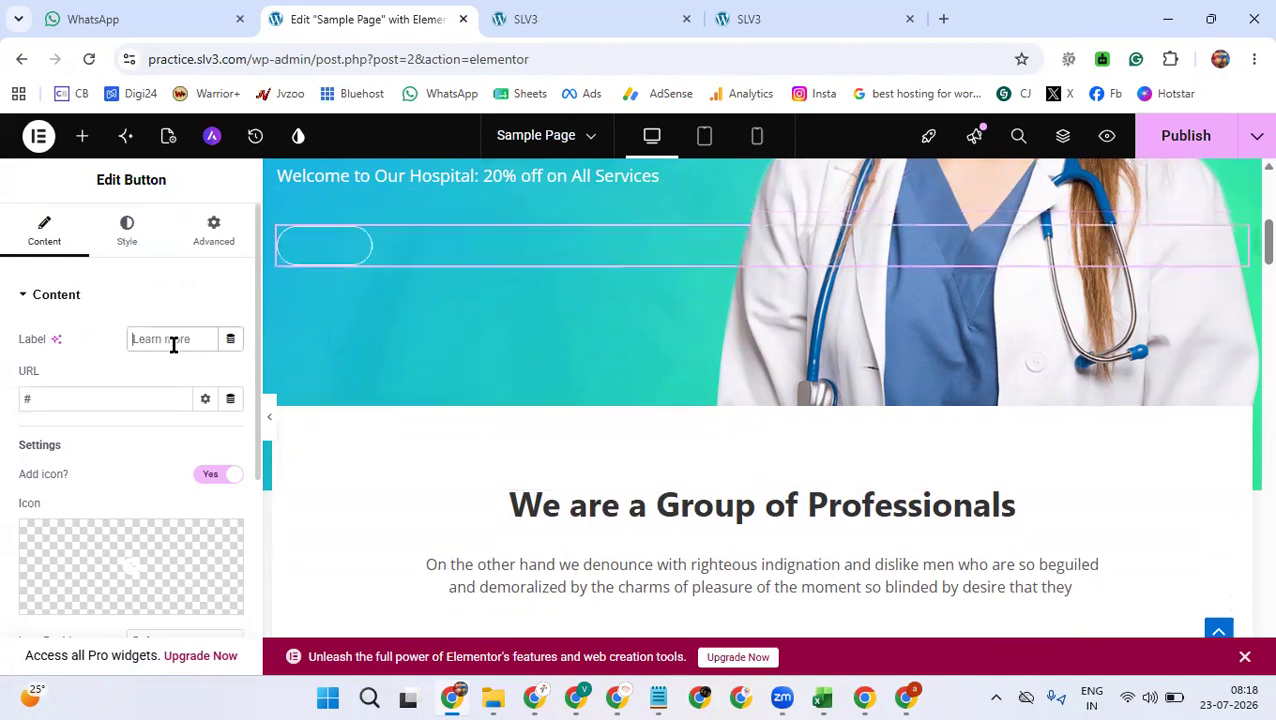
{"action": "type", "text": "Book "}
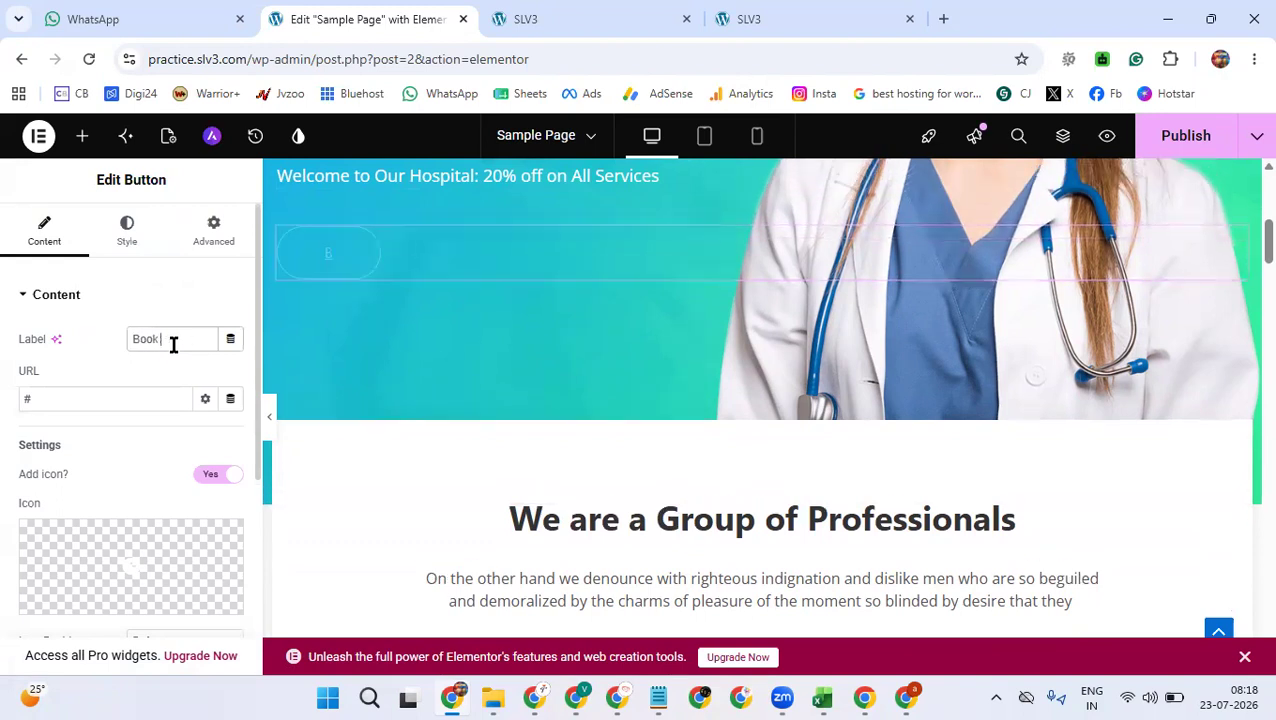
{"action": "type", "text": "Now"}
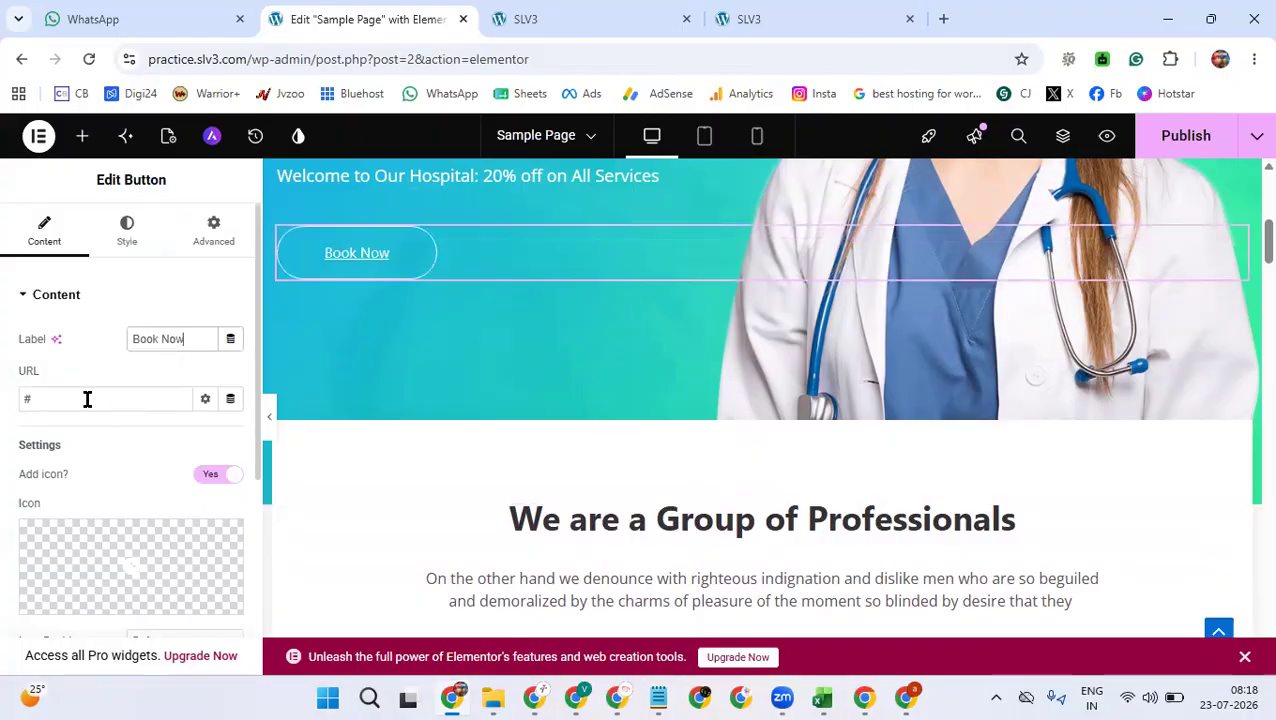
{"action": "left_click", "coordinate": [87, 399]}
{"action": "key", "text": "BackSpace"}
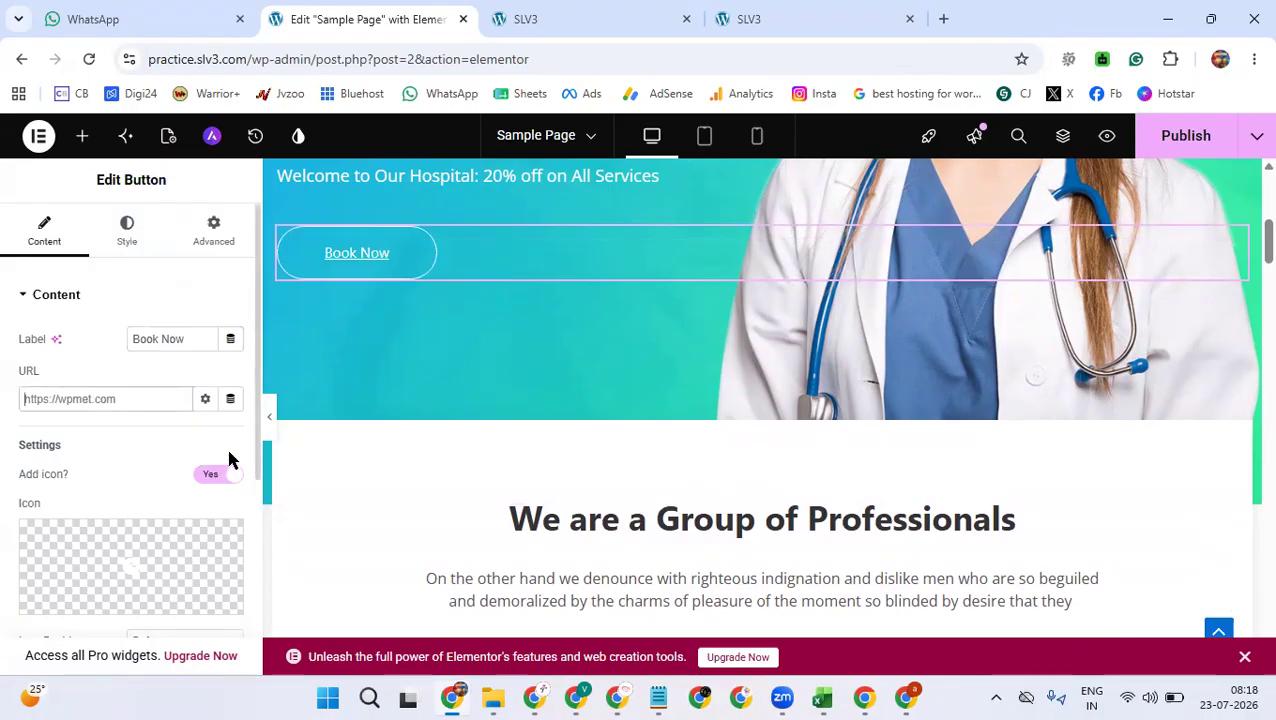
- Turn the Book Now button's Add icon option off and back on
{"action": "scroll", "coordinate": [229, 460], "scroll_direction": "down", "scroll_amount": 1}
{"action": "left_click", "coordinate": [222, 418]}
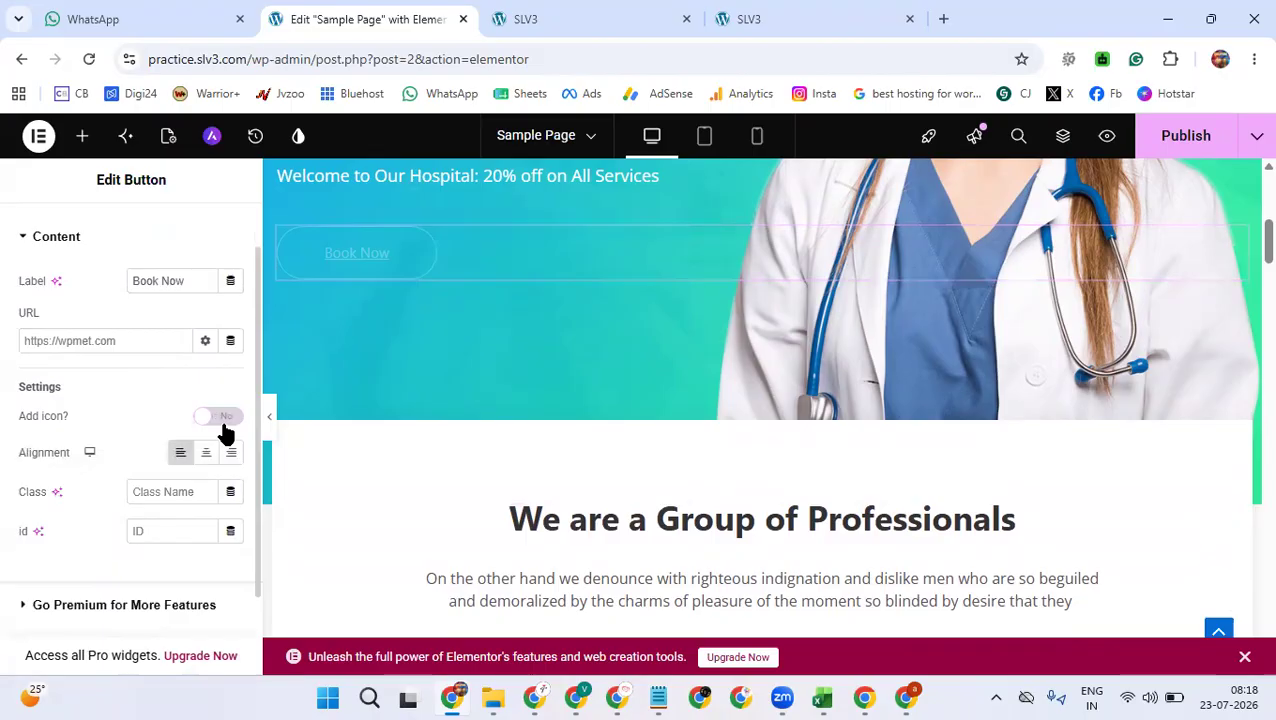
{"action": "left_click", "coordinate": [222, 419]}
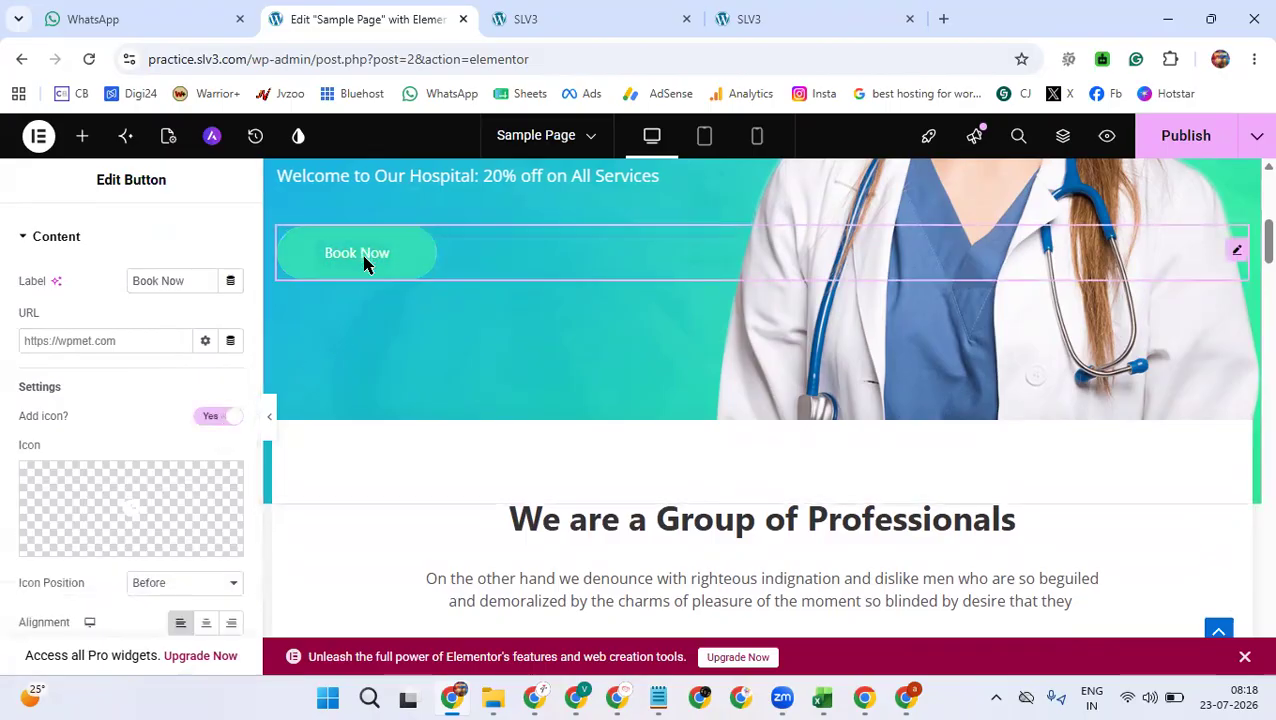
- Try centre alignment on the Book Now button and return it to left alignment
{"action": "scroll", "coordinate": [276, 500], "scroll_direction": "down", "scroll_amount": 1}
{"action": "scroll", "coordinate": [200, 506], "scroll_direction": "down", "scroll_amount": 1}
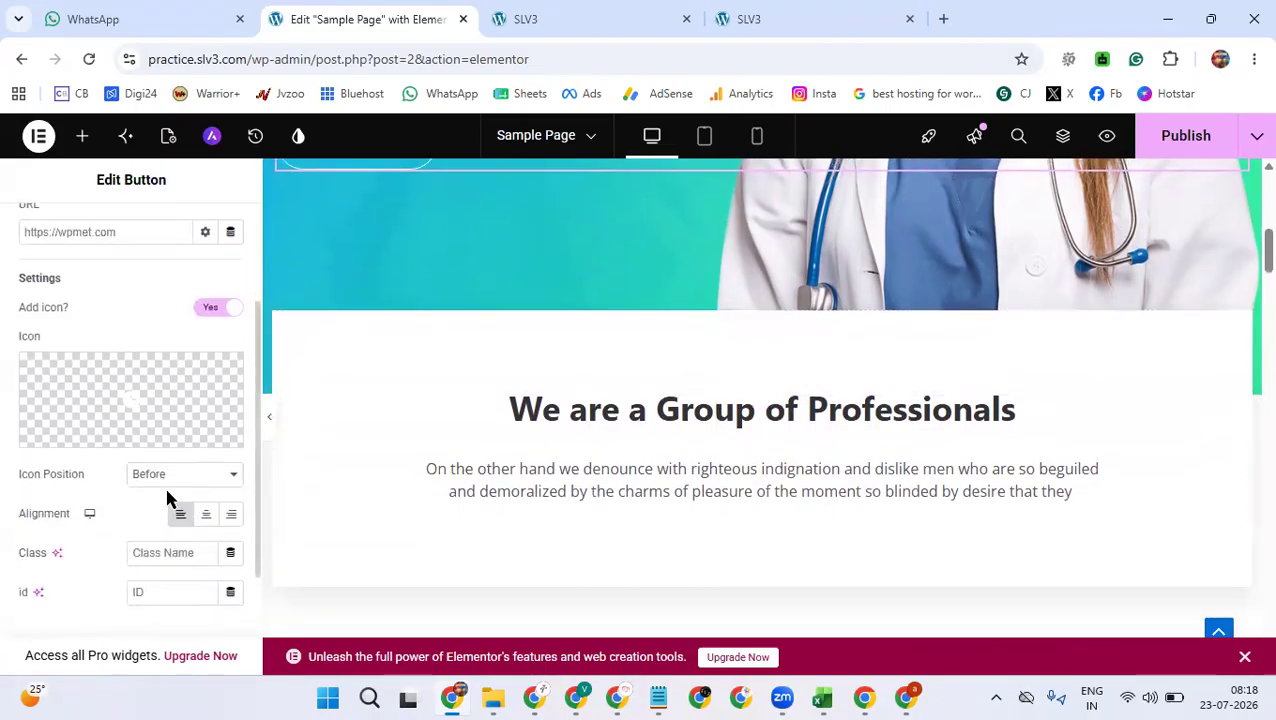
{"action": "scroll", "coordinate": [160, 470], "scroll_direction": "down", "scroll_amount": 1}
{"action": "scroll", "coordinate": [195, 380], "scroll_direction": "up", "scroll_amount": 1}
{"action": "mouse_move", "coordinate": [205, 403]}
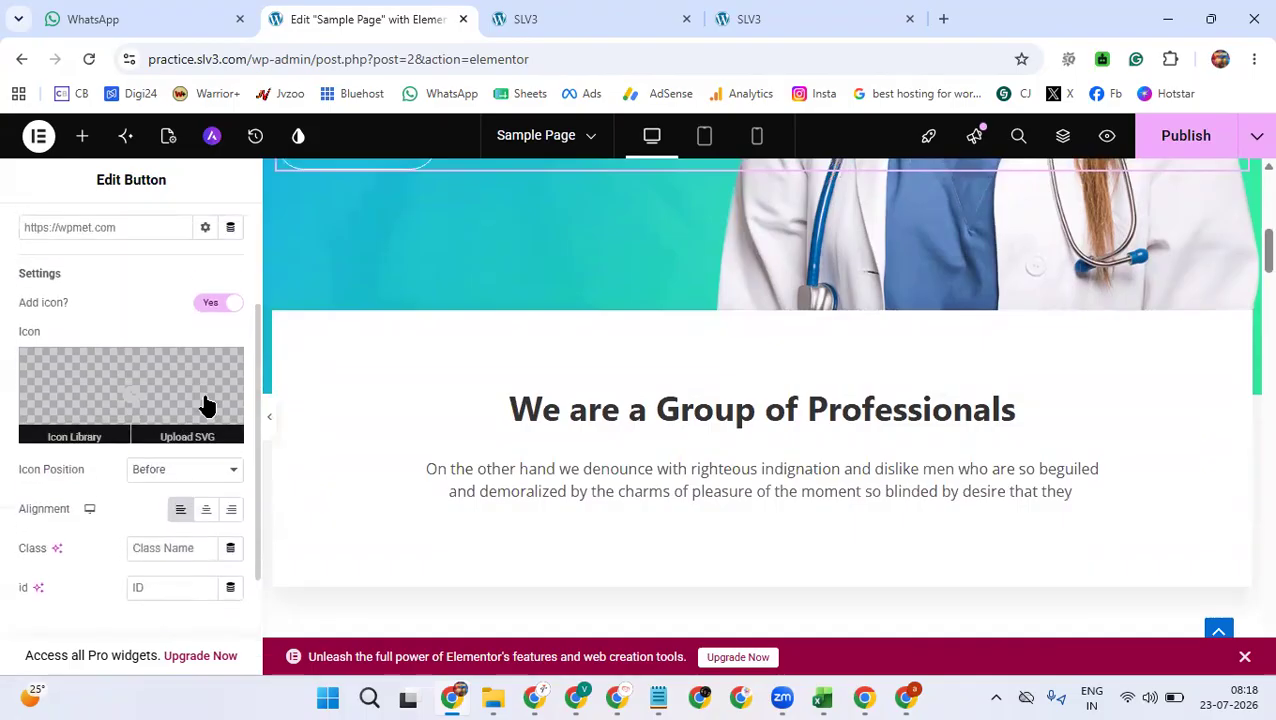
{"action": "left_click", "coordinate": [206, 510]}
{"action": "scroll", "coordinate": [564, 347], "scroll_direction": "up", "scroll_amount": 1}
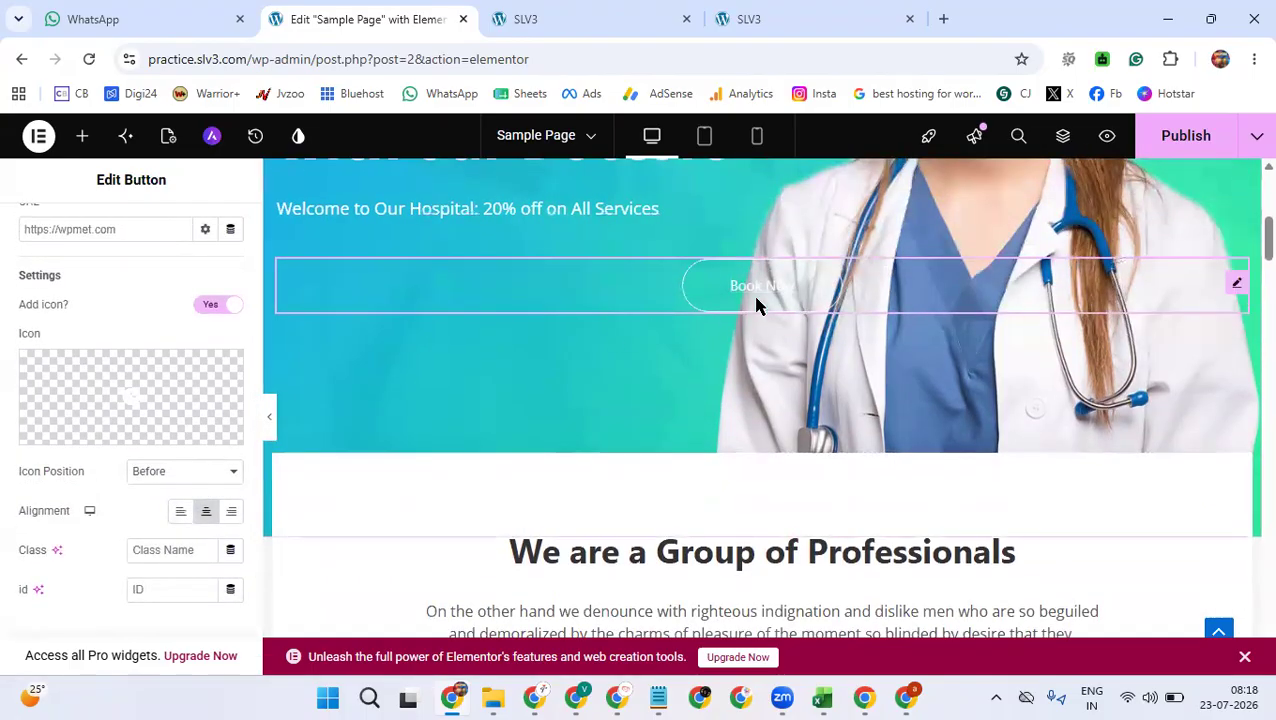
{"action": "scroll", "coordinate": [433, 484], "scroll_direction": "down", "scroll_amount": 1}
{"action": "left_click", "coordinate": [181, 514]}
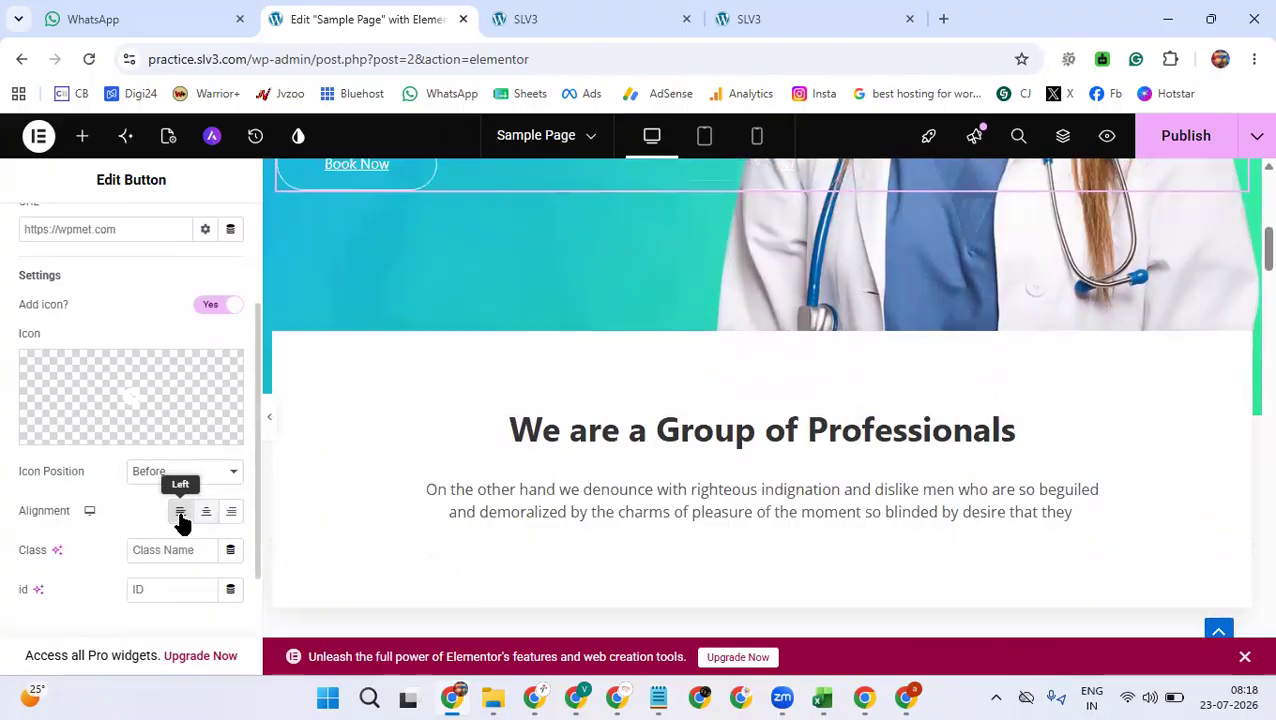
- Open the "We are a Group of Professionals" heading to view its title settings
{"action": "scroll", "coordinate": [181, 522], "scroll_direction": "down", "scroll_amount": 2}
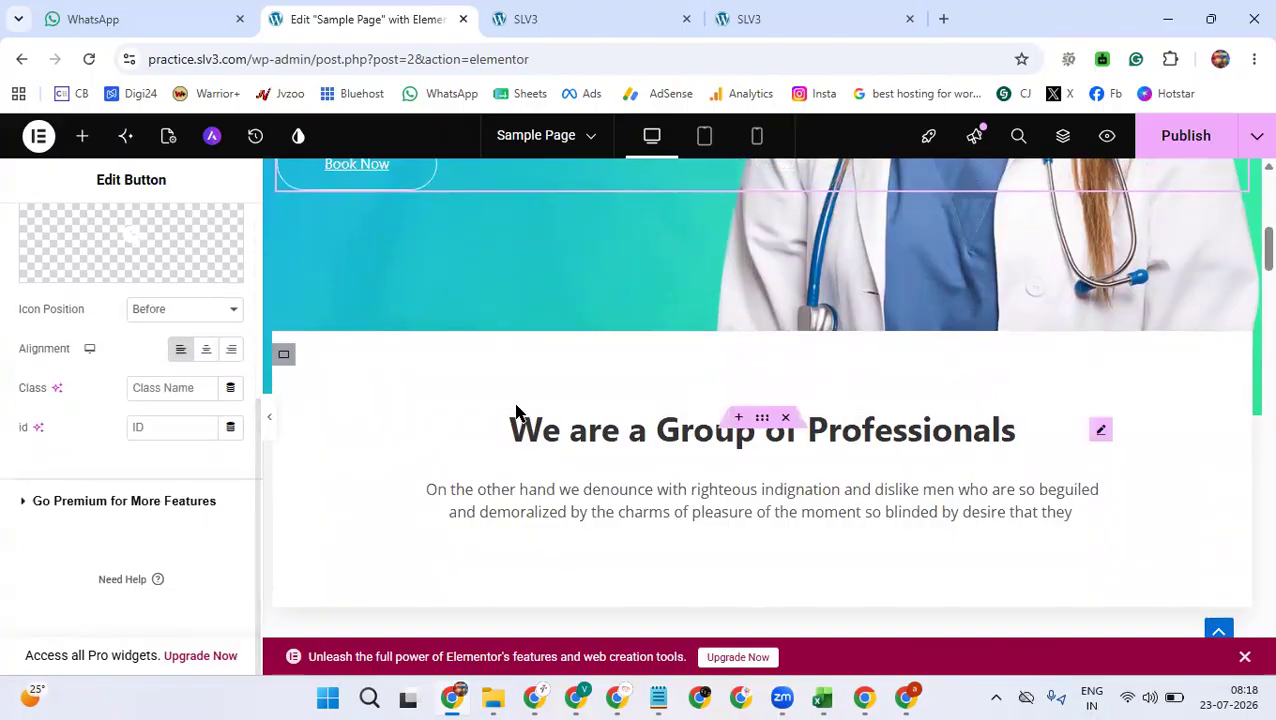
{"action": "left_click", "coordinate": [692, 473]}
{"action": "scroll", "coordinate": [695, 474], "scroll_direction": "down", "scroll_amount": 1}
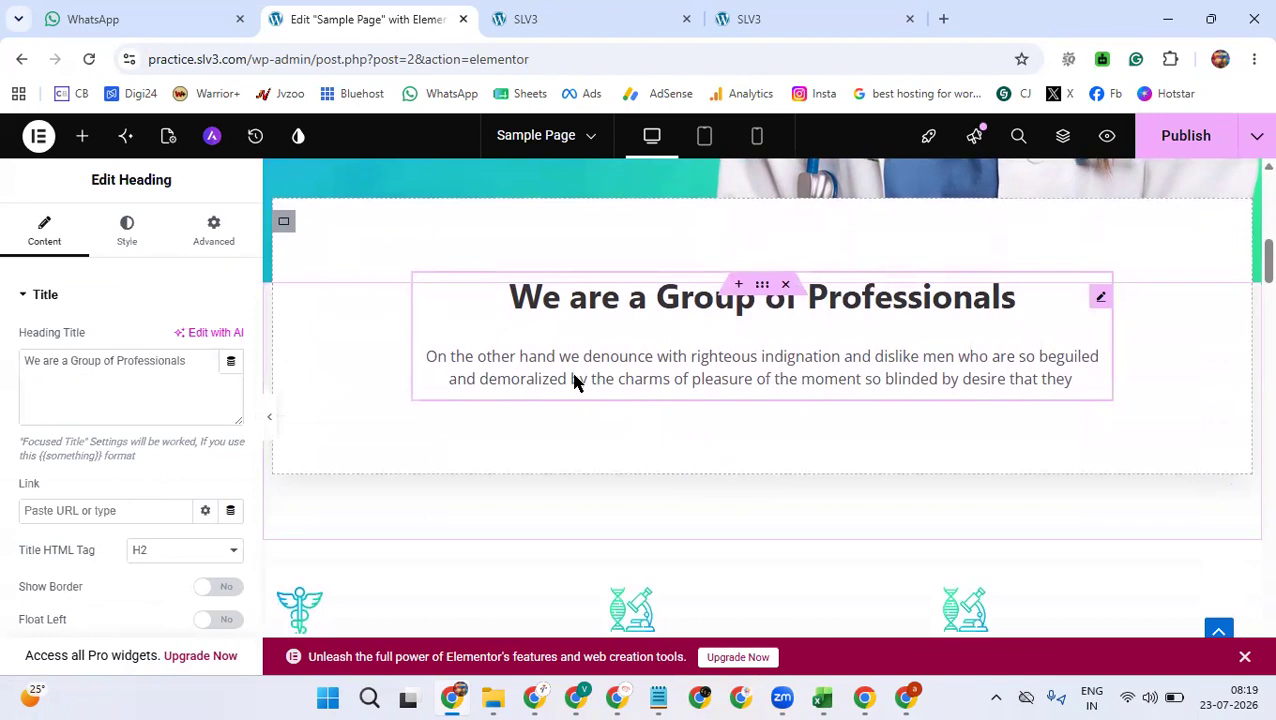
- Open the Professional Staff icon box for editing and remove its chosen image
{"action": "scroll", "coordinate": [575, 382], "scroll_direction": "down", "scroll_amount": 2}
{"action": "left_click", "coordinate": [359, 433]}
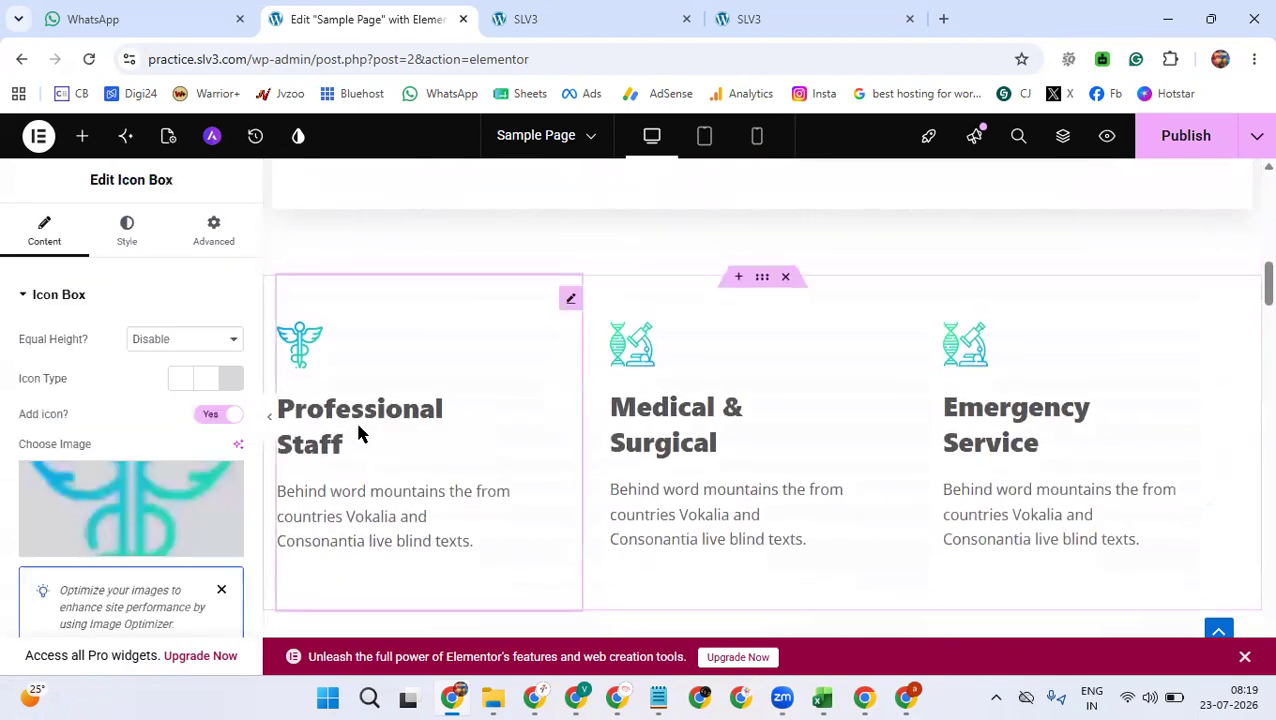
{"action": "left_click", "coordinate": [225, 475]}
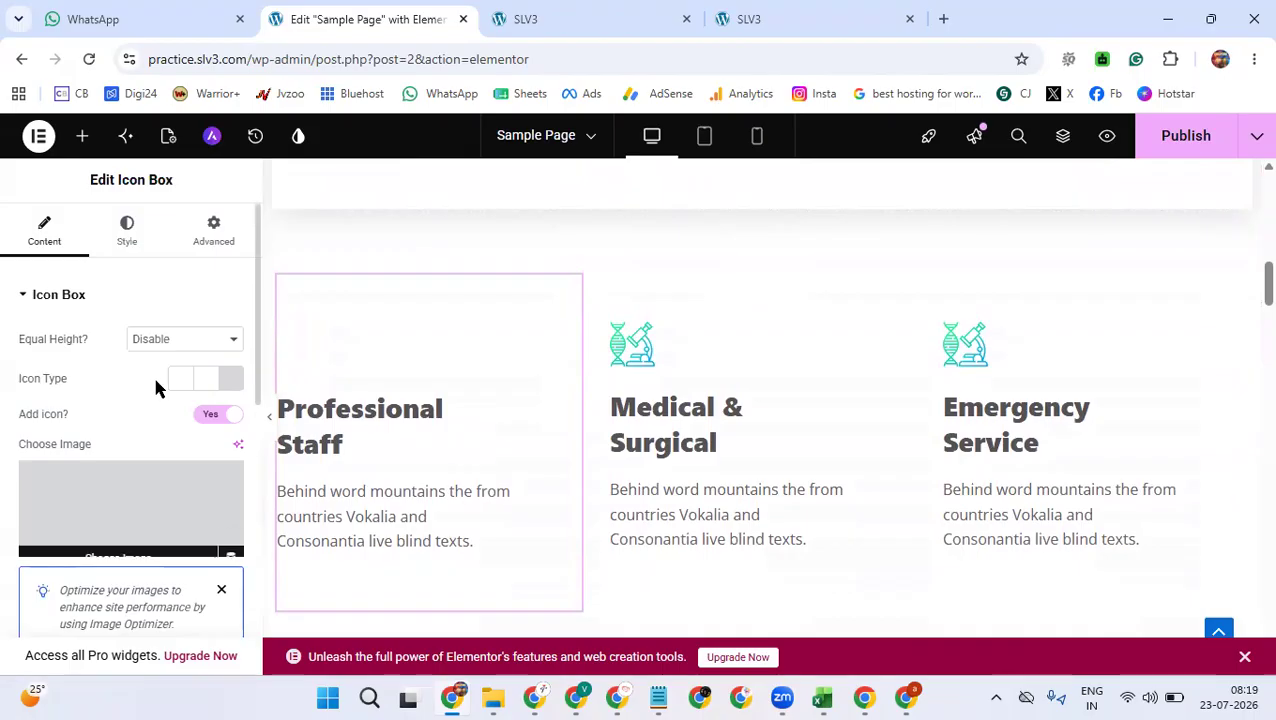
- Change the Professional Staff icon box's title to "Dental" and open its description text for editing
{"action": "scroll", "coordinate": [185, 400], "scroll_direction": "down", "scroll_amount": 3}
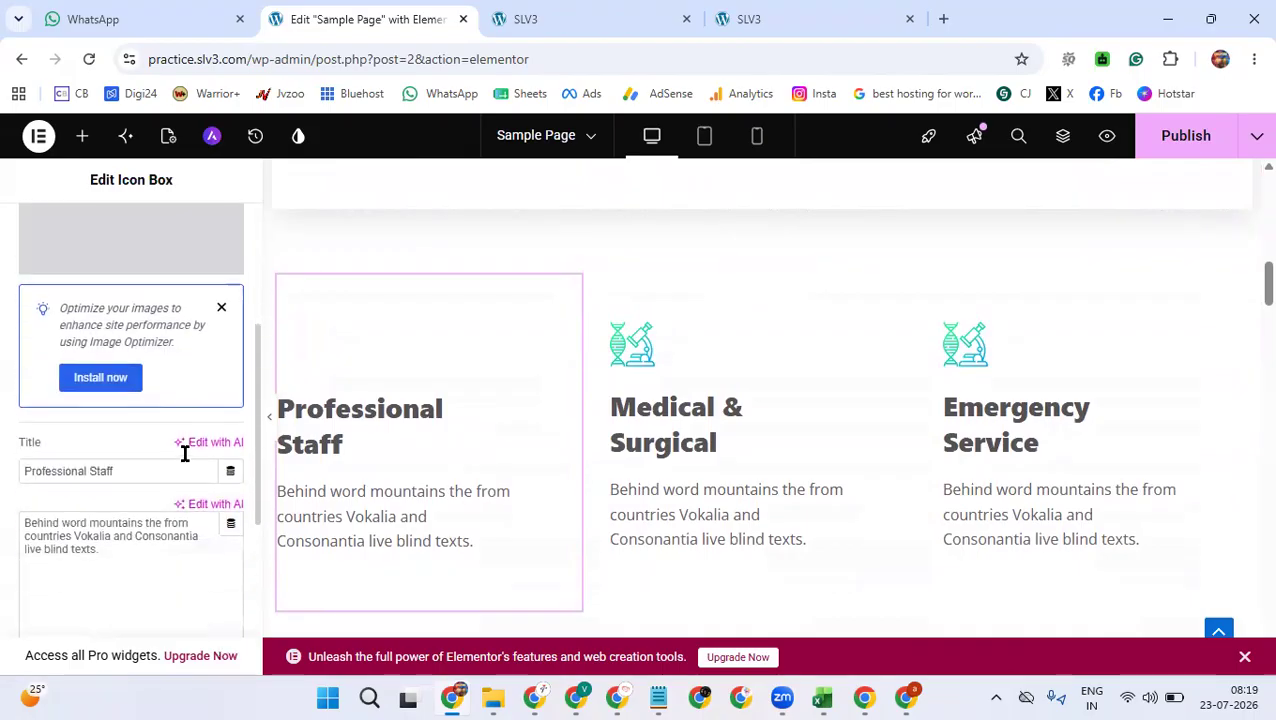
{"action": "scroll", "coordinate": [132, 438], "scroll_direction": "down", "scroll_amount": 1}
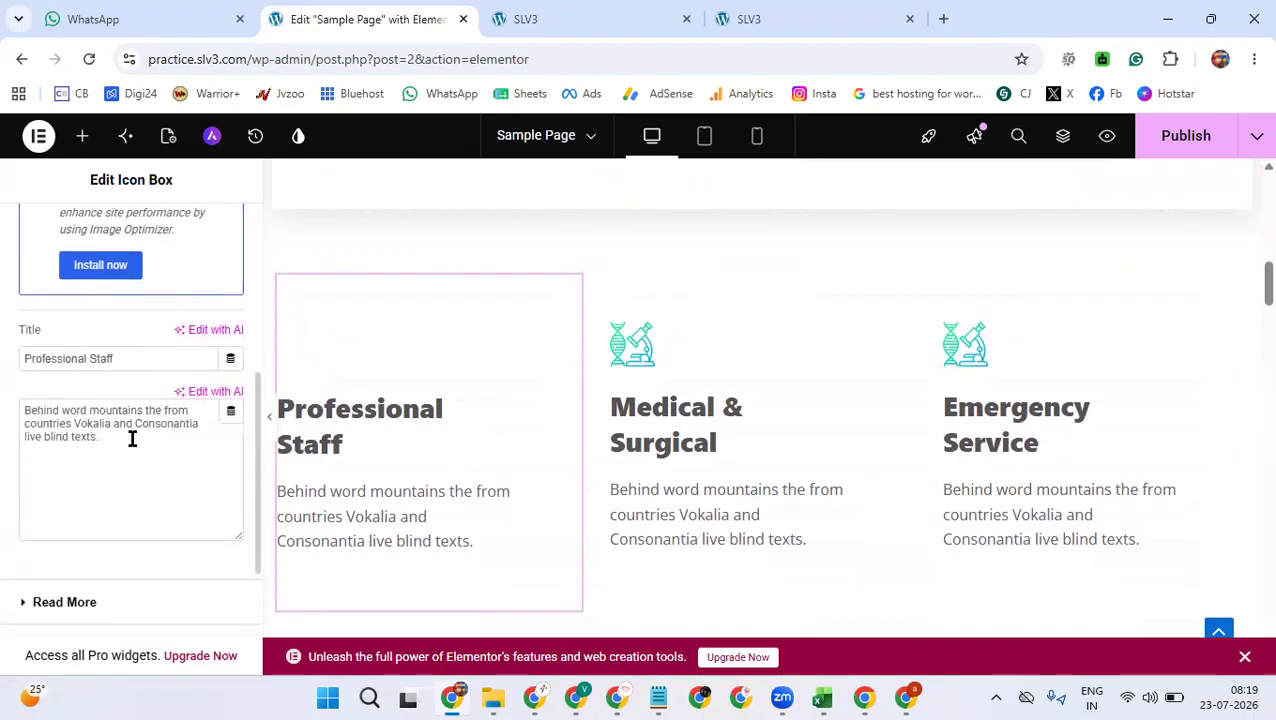
{"action": "triple_click", "coordinate": [78, 348]}
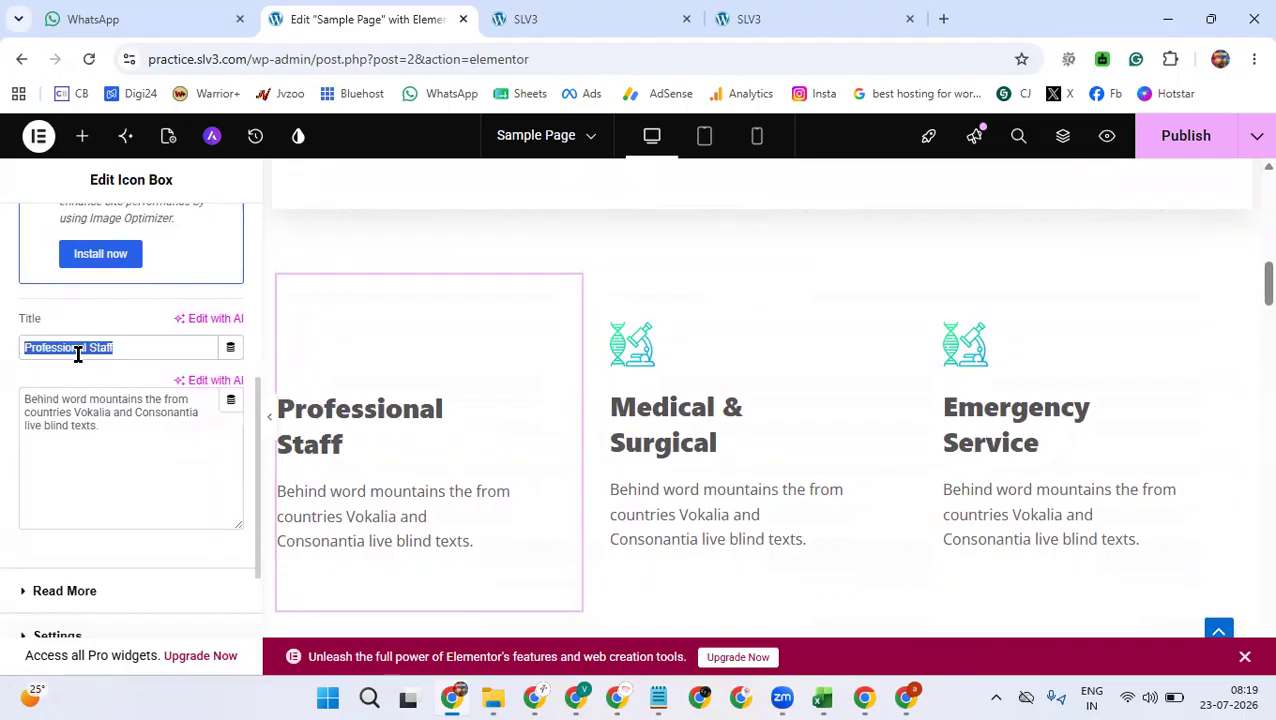
{"action": "type", "text": "Dental"}
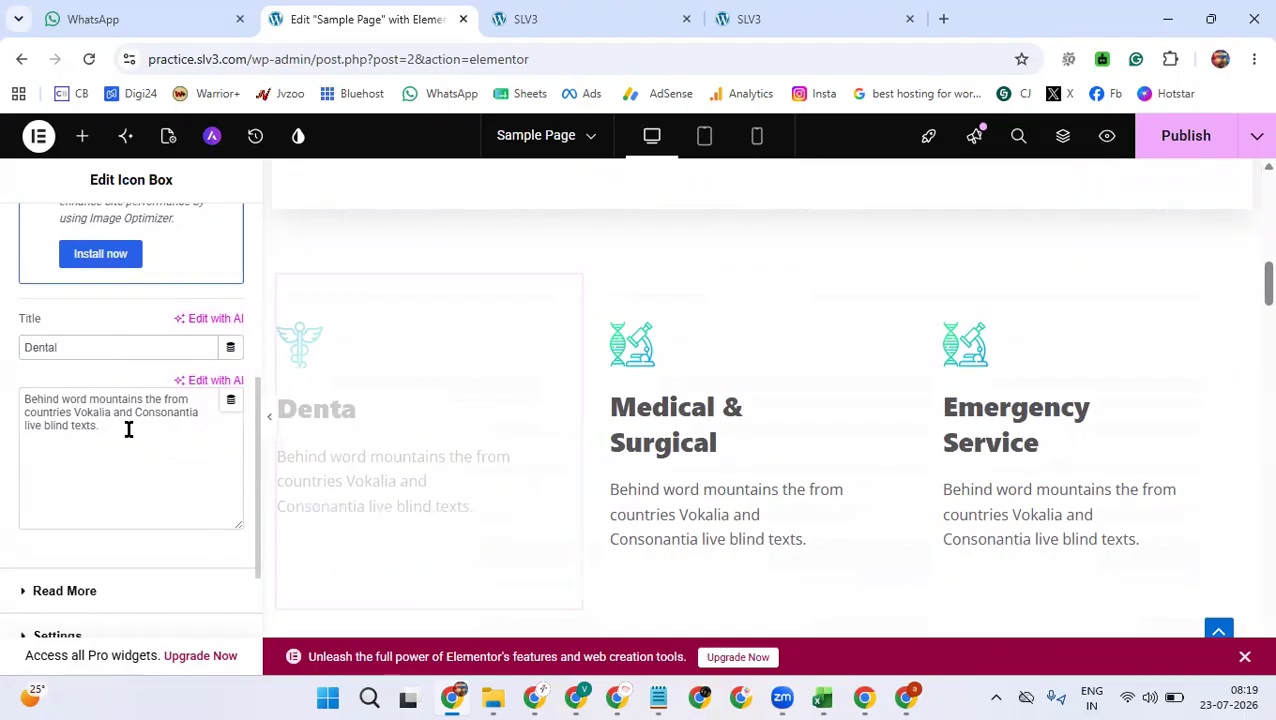
{"action": "left_click", "coordinate": [128, 429]}
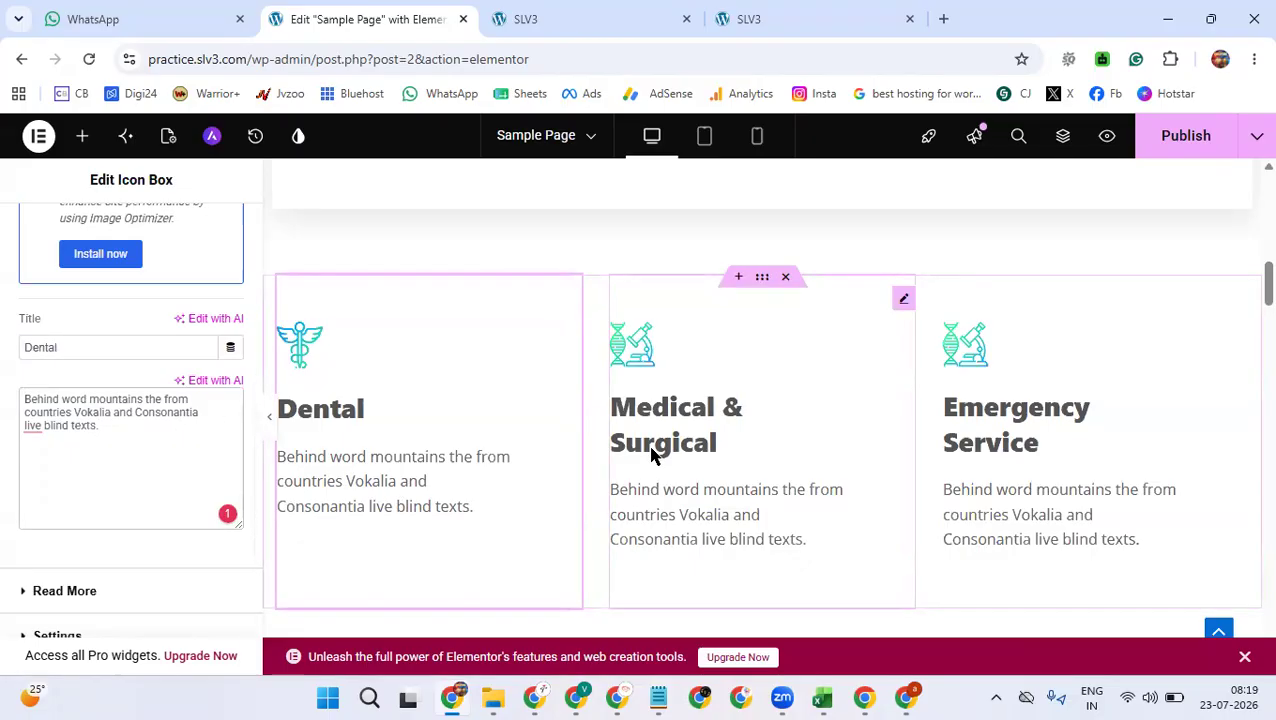
- Open the About us heading "Hospital doctor exam patient that they can diagnose" to view its title settings
{"action": "scroll", "coordinate": [651, 453], "scroll_direction": "down", "scroll_amount": 4}
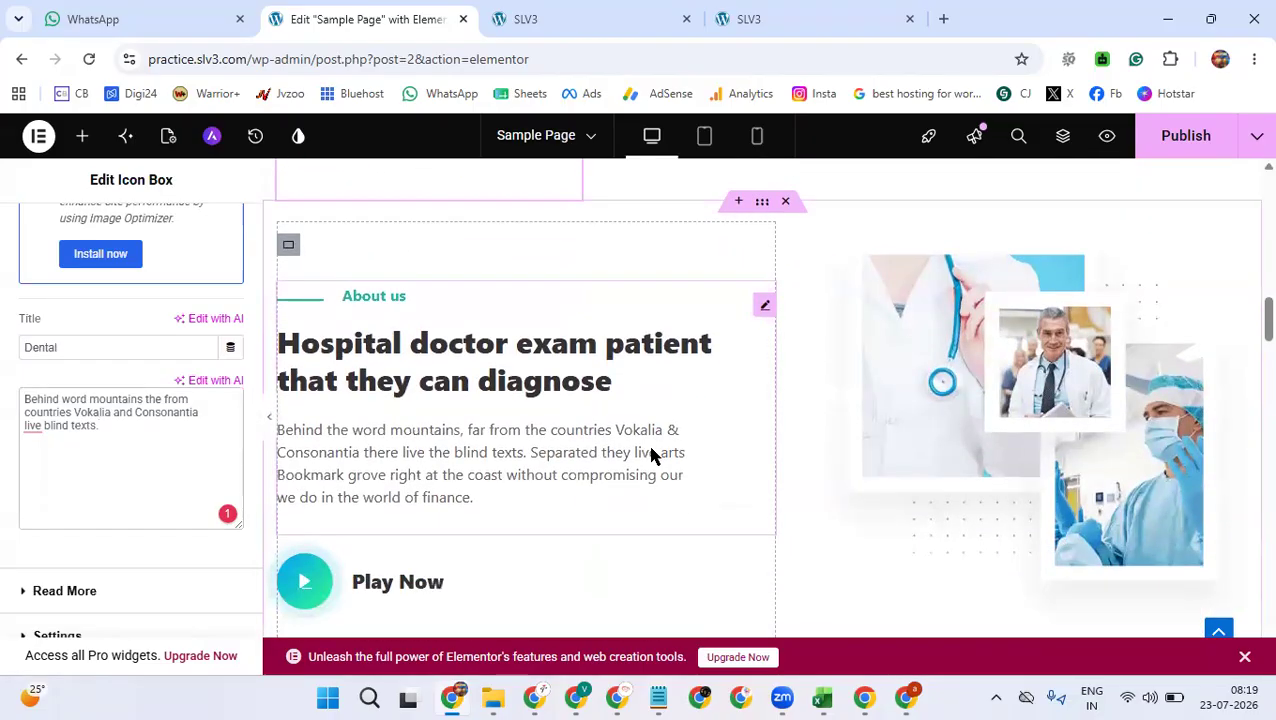
{"action": "left_click", "coordinate": [620, 452]}
{"action": "scroll", "coordinate": [620, 450], "scroll_direction": "down", "scroll_amount": 2}
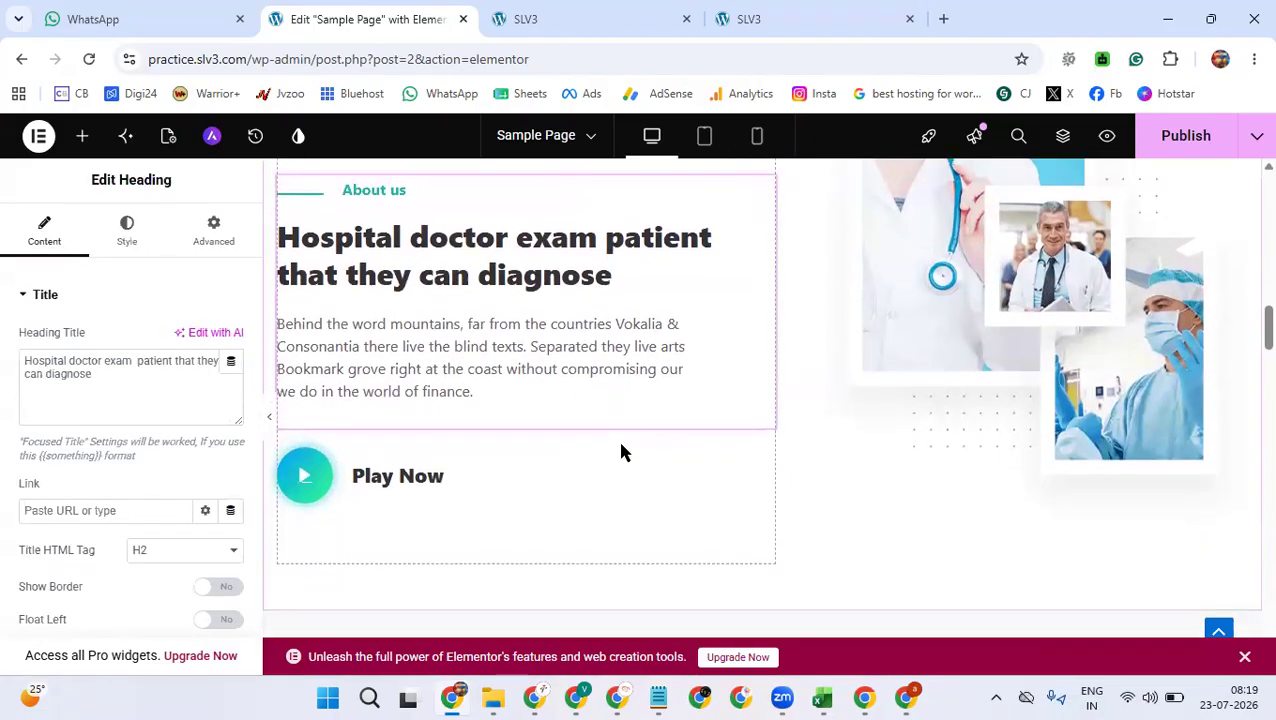
- Open the Play Now heading and the video play button beside it to examine the video link, style and icon settings
{"action": "left_click", "coordinate": [390, 406]}
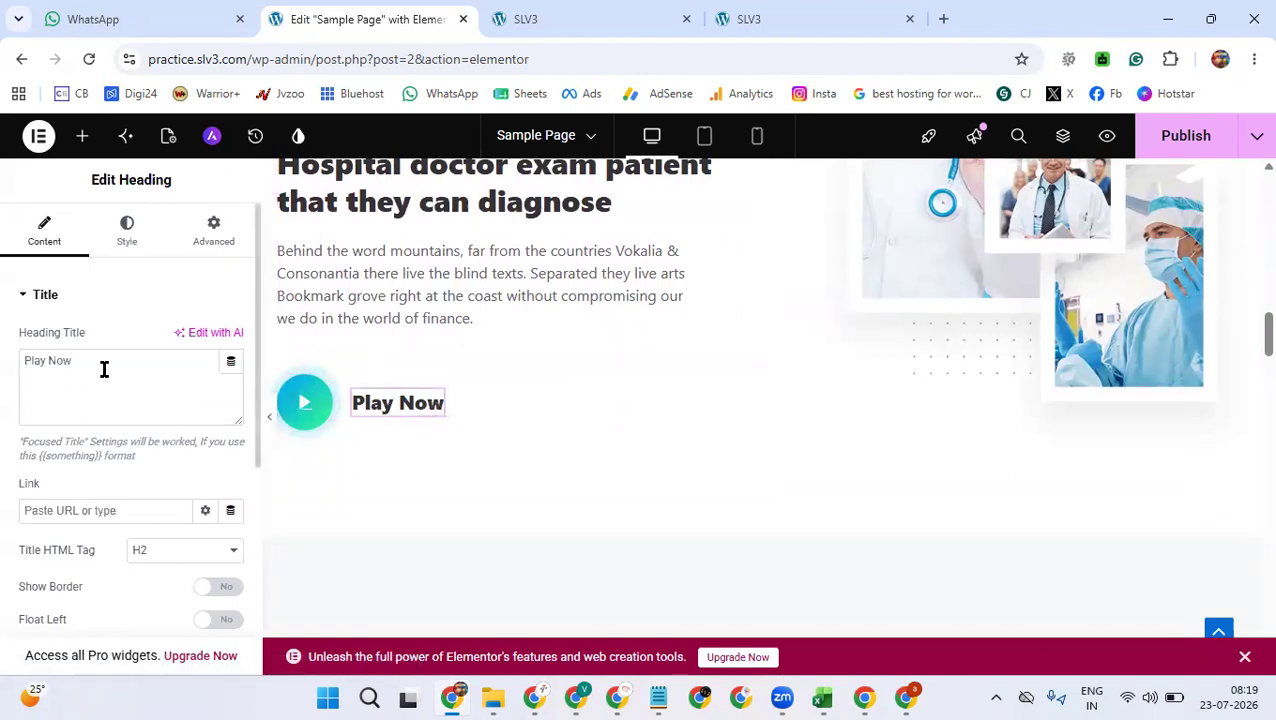
{"action": "left_click", "coordinate": [310, 401]}
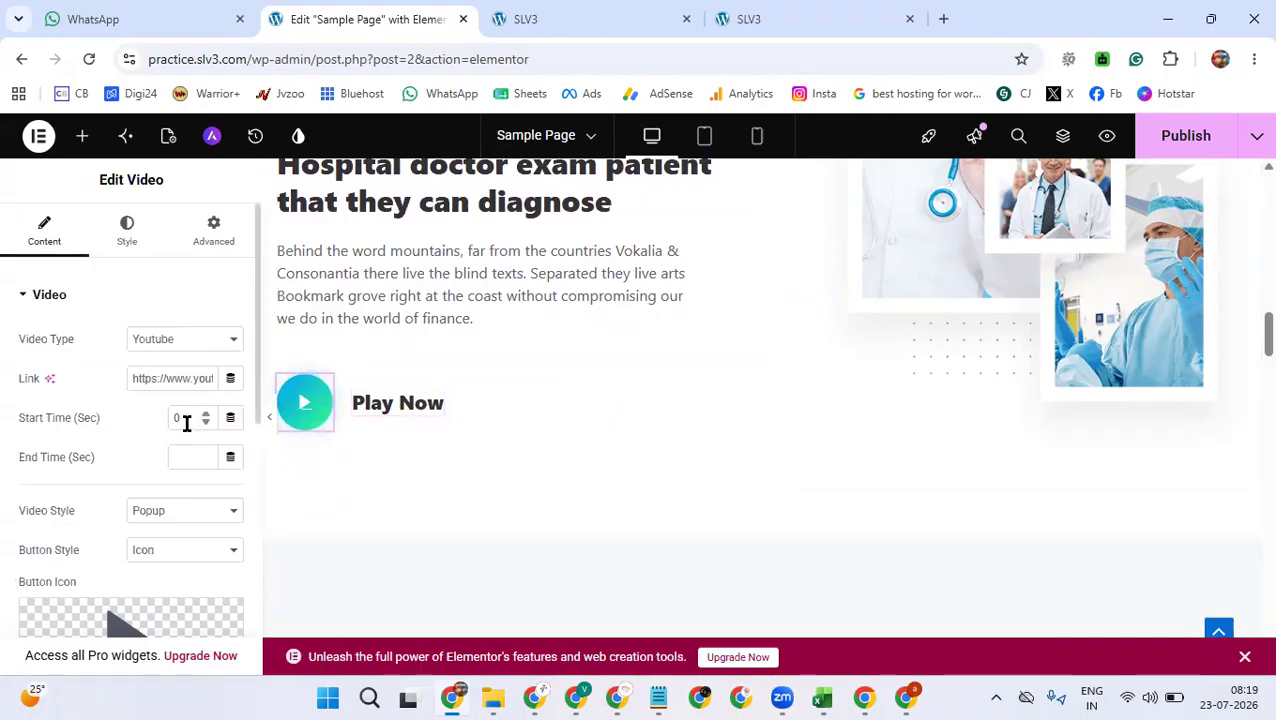
{"action": "scroll", "coordinate": [187, 427], "scroll_direction": "down", "scroll_amount": 2}
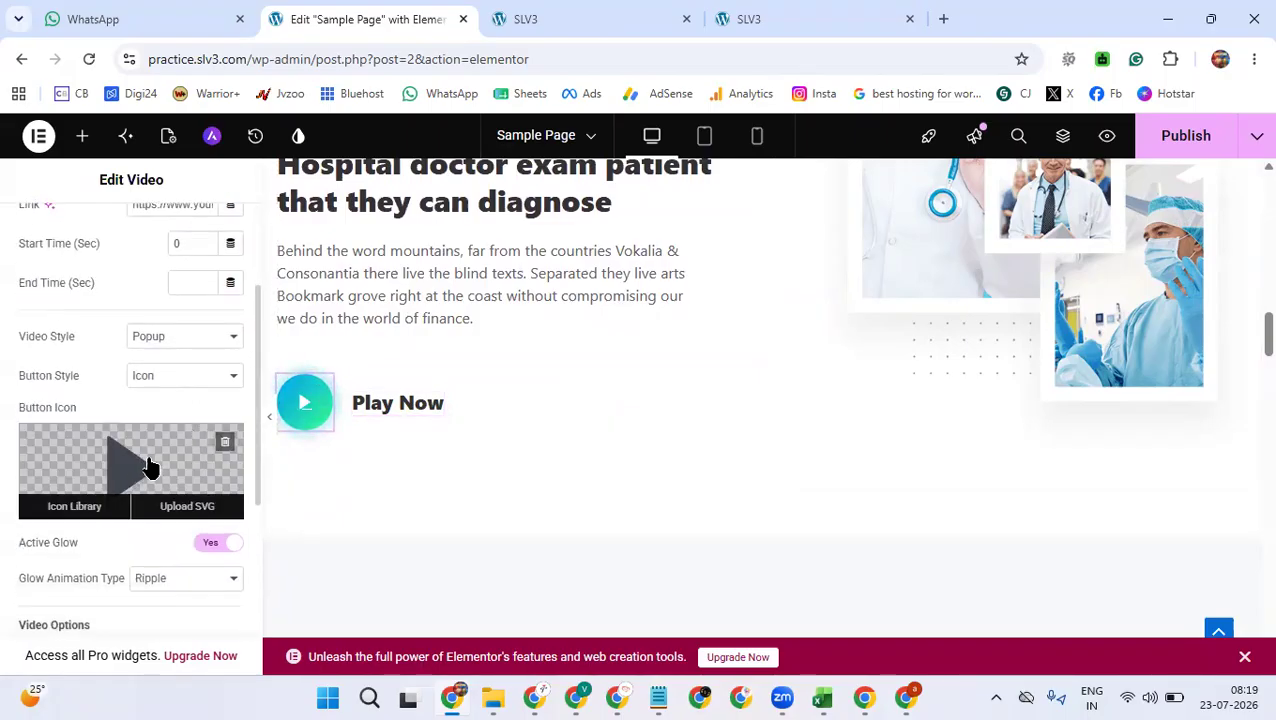
- Change the title of the General Medical icon box under Our Services to "EYE"
{"action": "scroll", "coordinate": [512, 459], "scroll_direction": "down", "scroll_amount": 4}
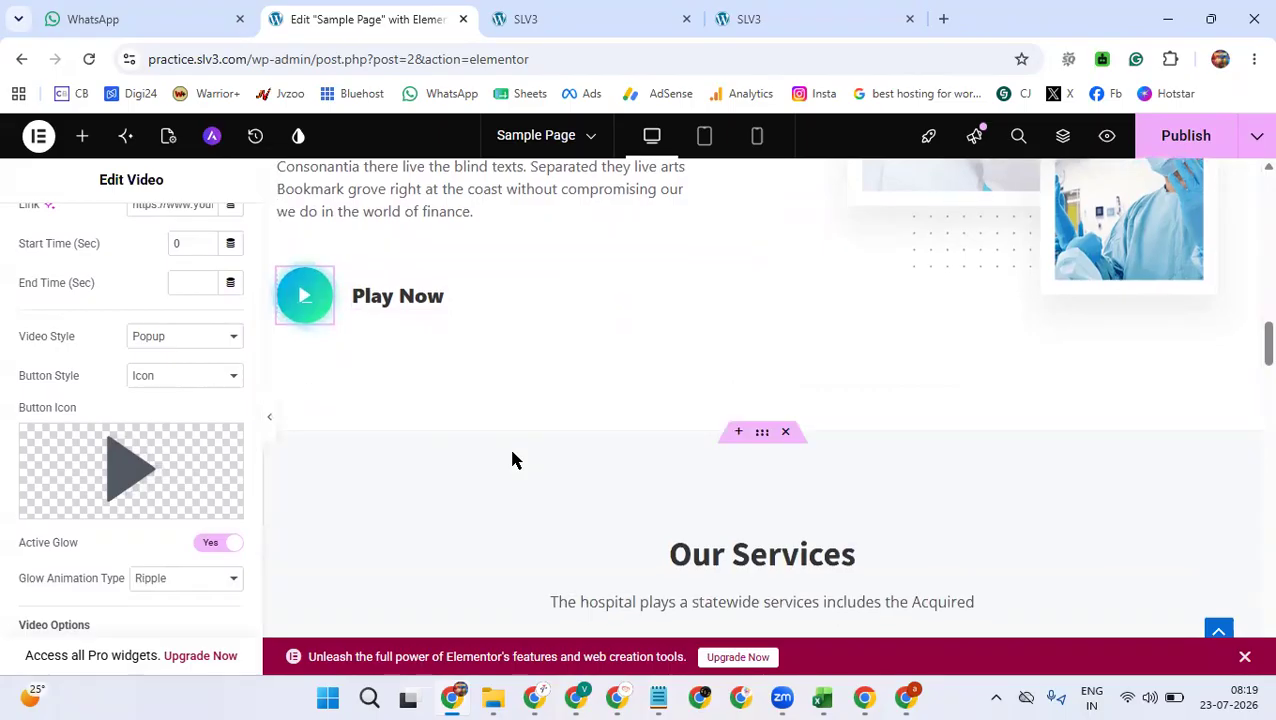
{"action": "left_click", "coordinate": [463, 473]}
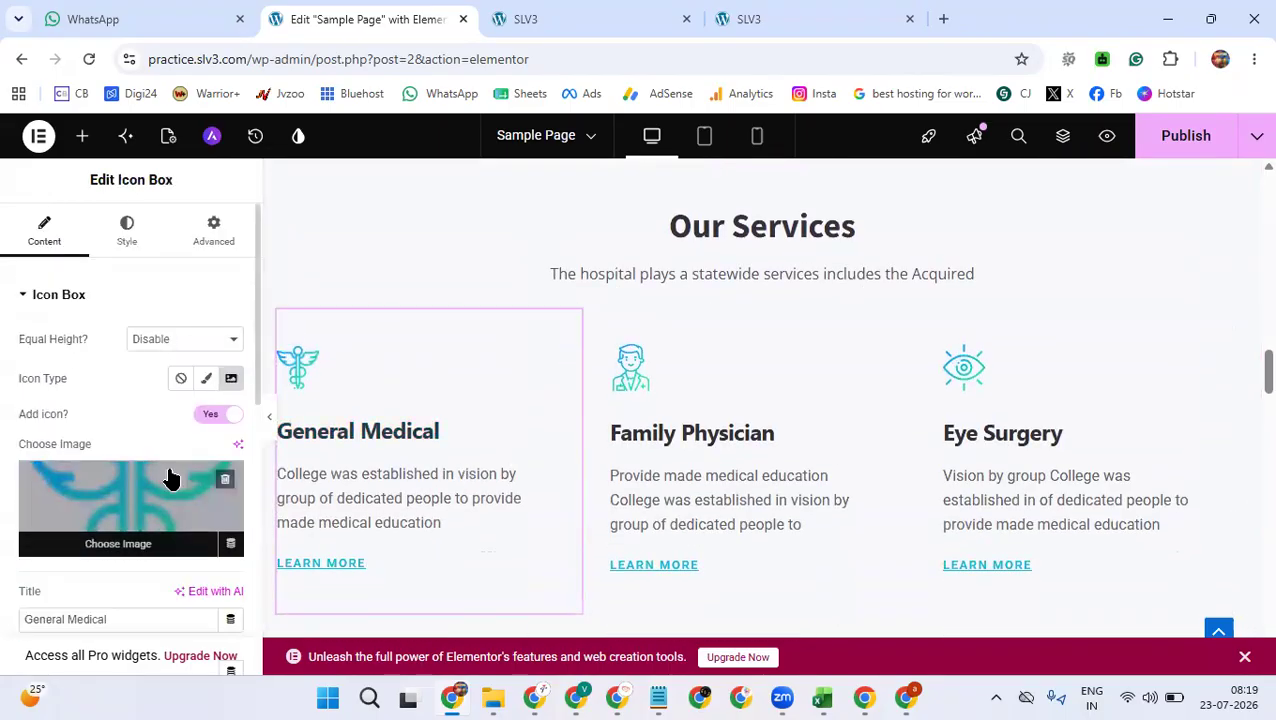
{"action": "scroll", "coordinate": [166, 463], "scroll_direction": "down", "scroll_amount": 5}
{"action": "scroll", "coordinate": [140, 405], "scroll_direction": "up", "scroll_amount": 2}
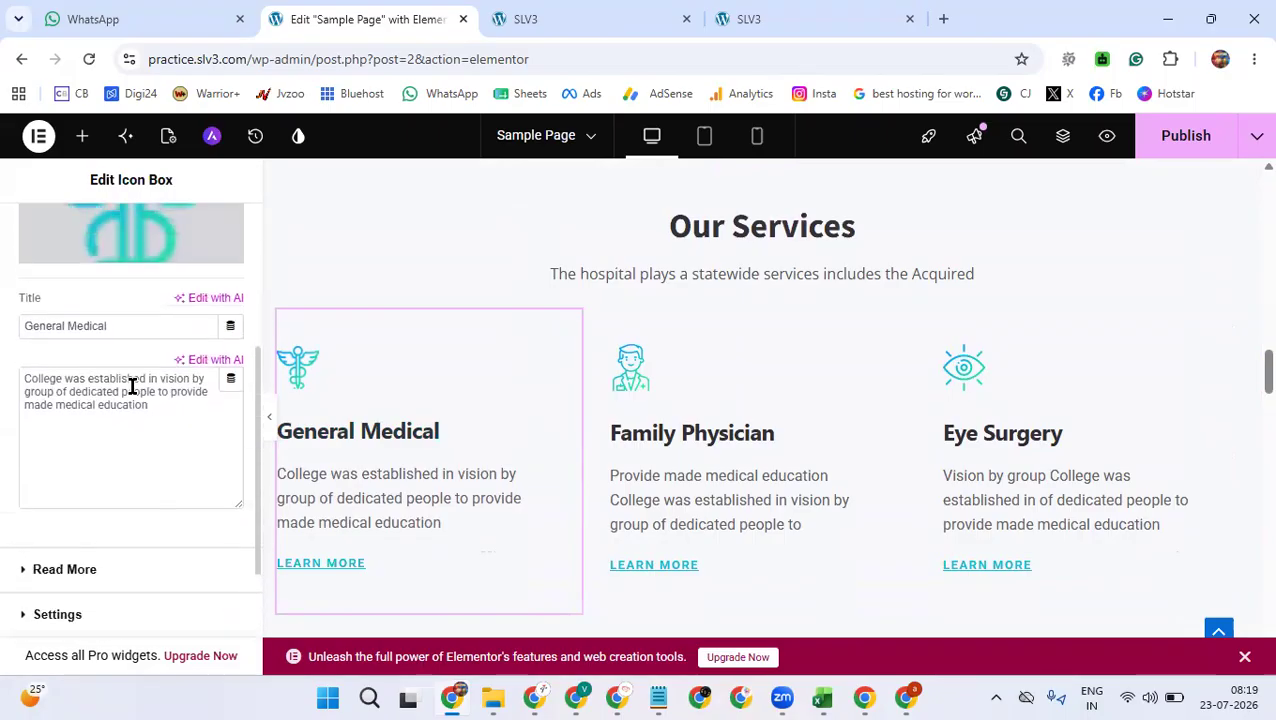
{"action": "triple_click", "coordinate": [93, 328]}
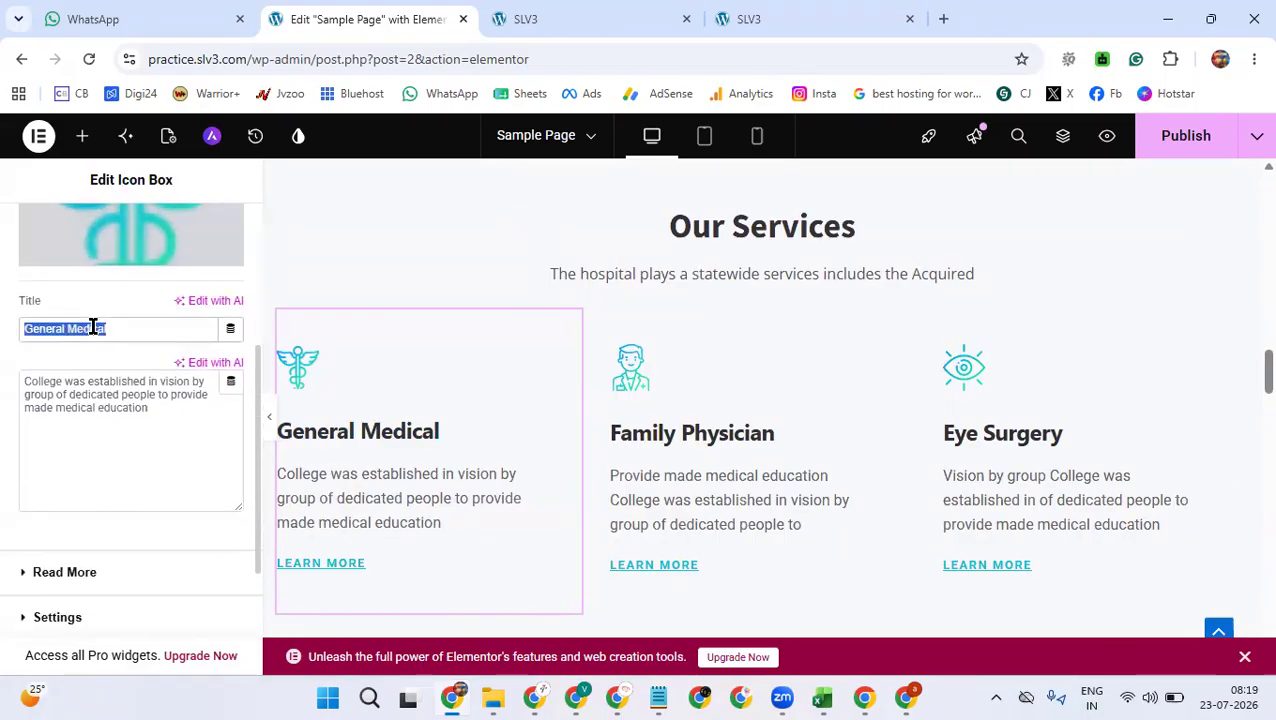
{"action": "type", "text": "EYE"}
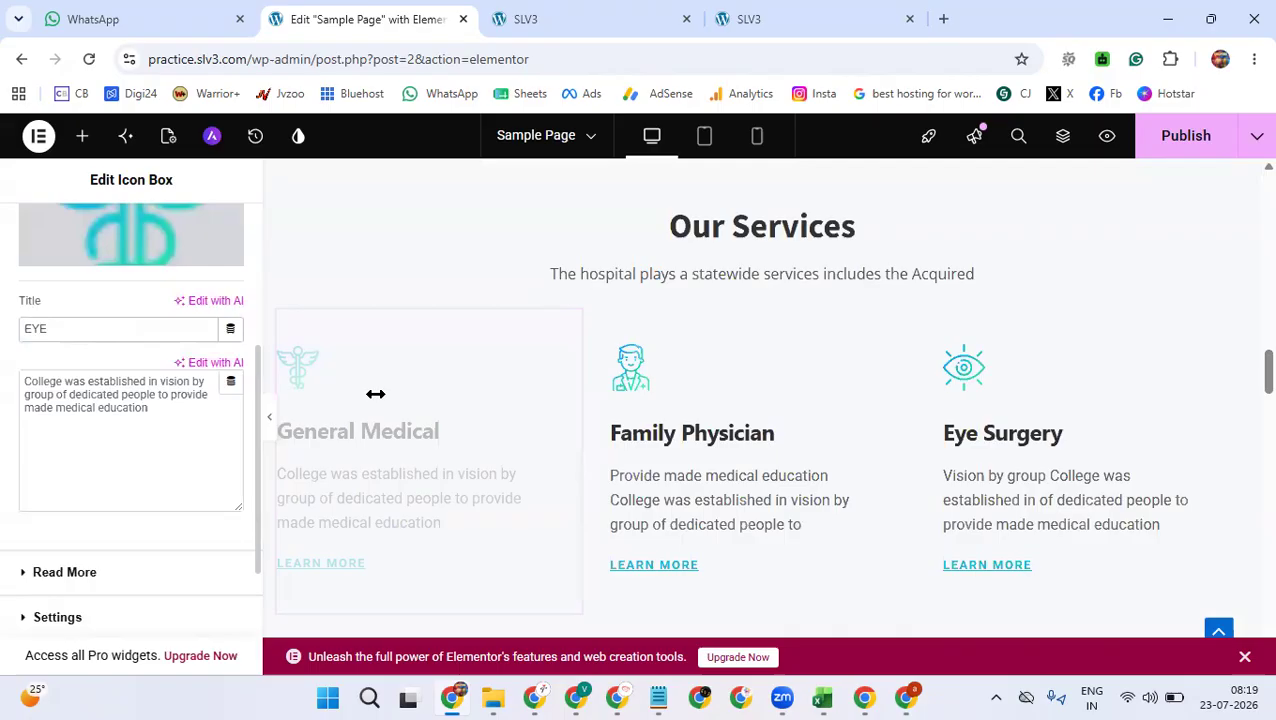
- Change the title of the Family Physician icon box under Our Services to "Cardiology"
{"action": "left_click", "coordinate": [635, 430]}
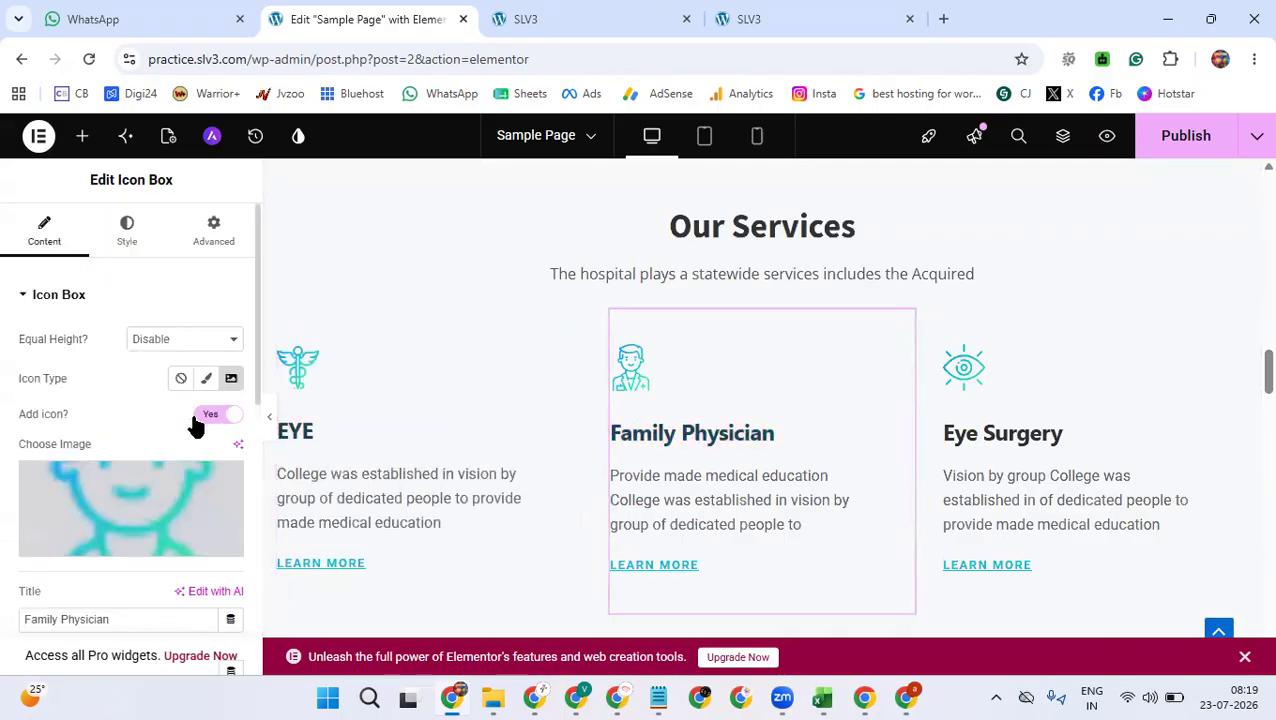
{"action": "scroll", "coordinate": [157, 484], "scroll_direction": "down", "scroll_amount": 3}
{"action": "triple_click", "coordinate": [76, 295]}
{"action": "type", "text": "Car"}
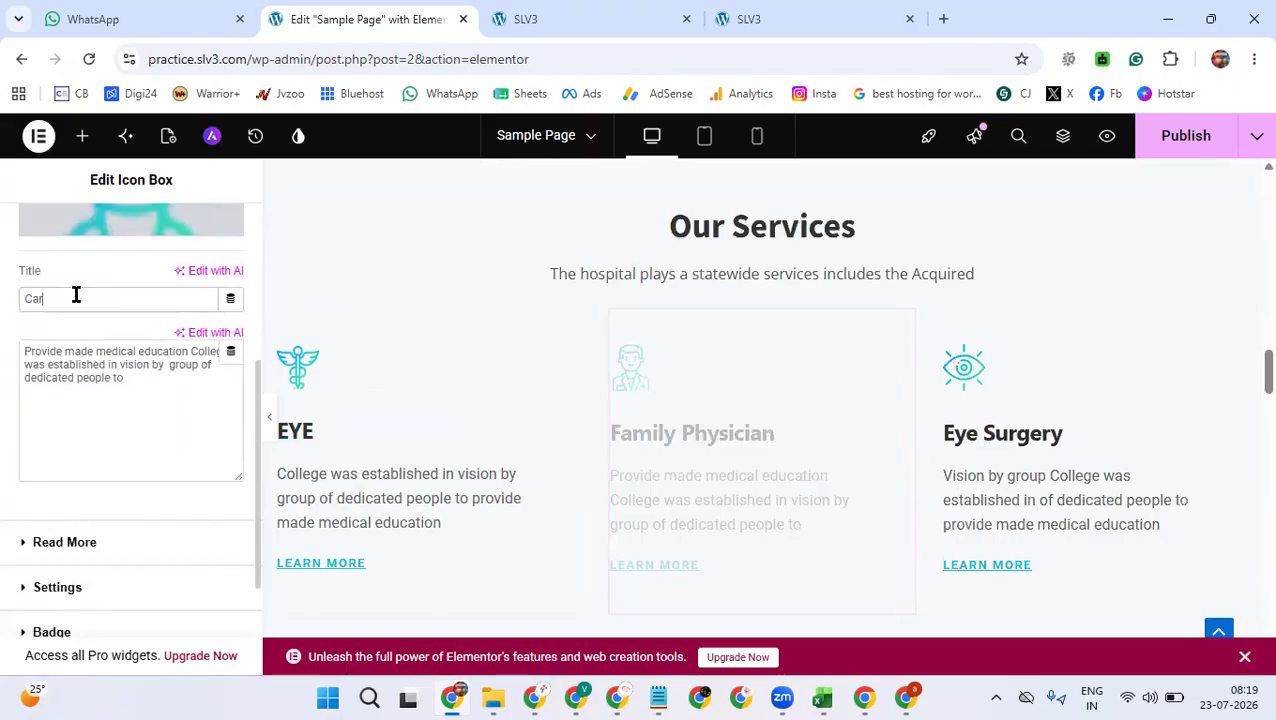
{"action": "type", "text": "diolog"}
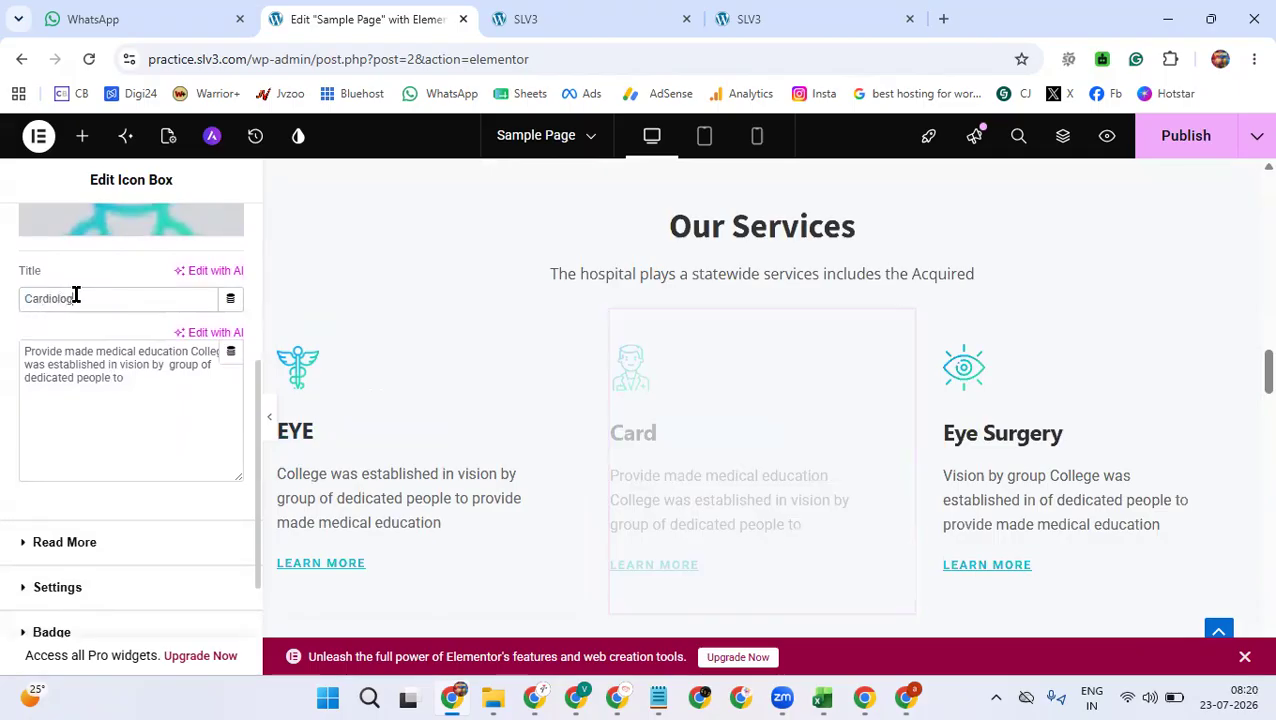
{"action": "type", "text": "y"}
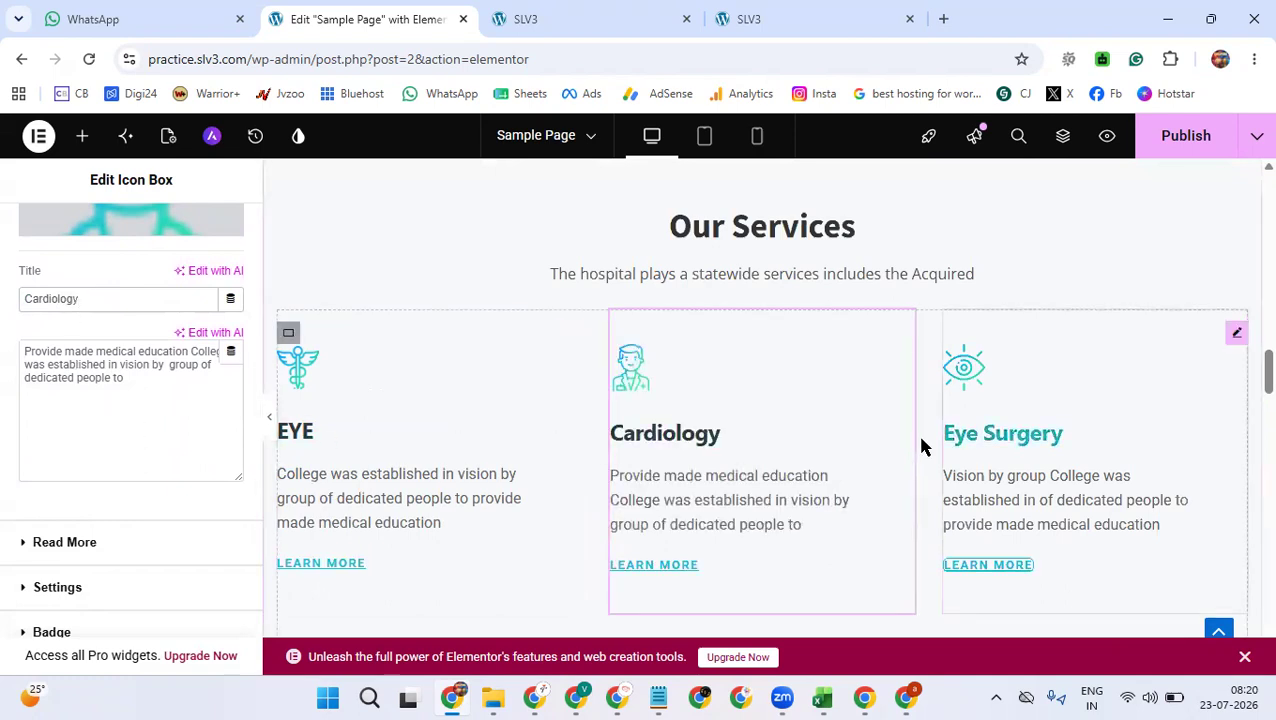
- Remove the Twitter and Pinterest social profiles from the first team member under Meet Our Teams
{"action": "scroll", "coordinate": [755, 450], "scroll_direction": "down", "scroll_amount": 6}
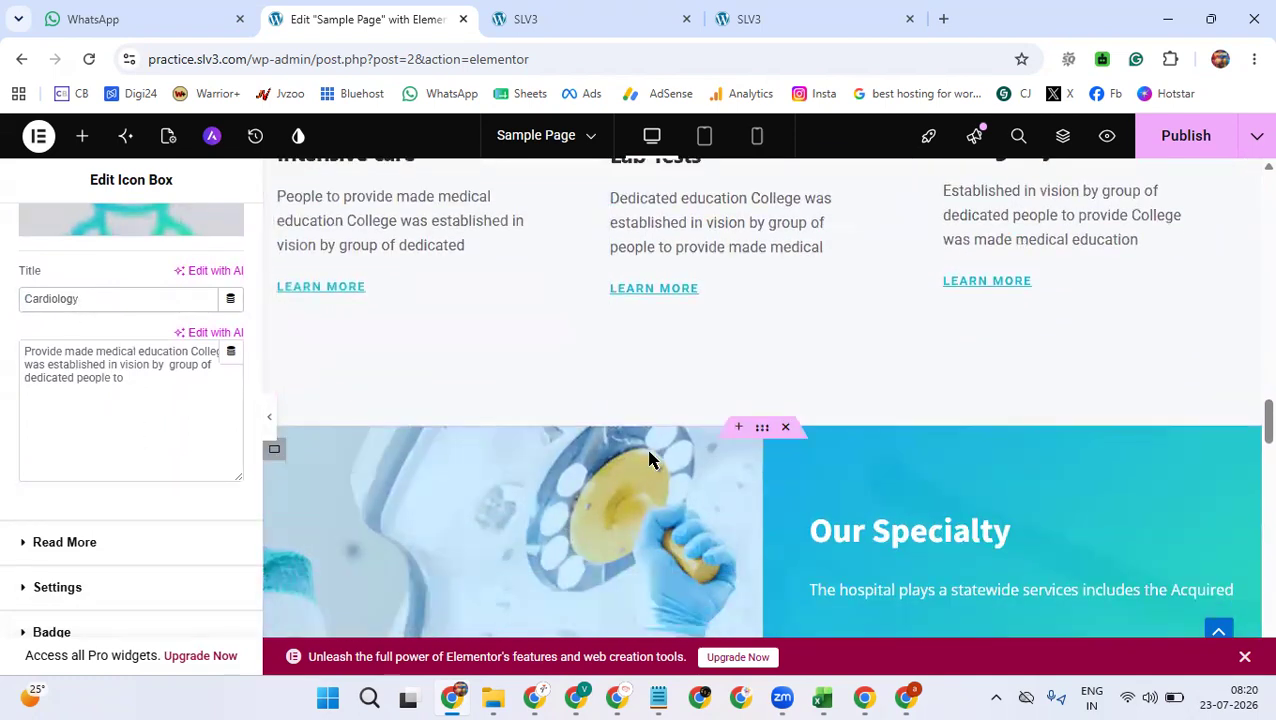
{"action": "scroll", "coordinate": [649, 460], "scroll_direction": "down", "scroll_amount": 5}
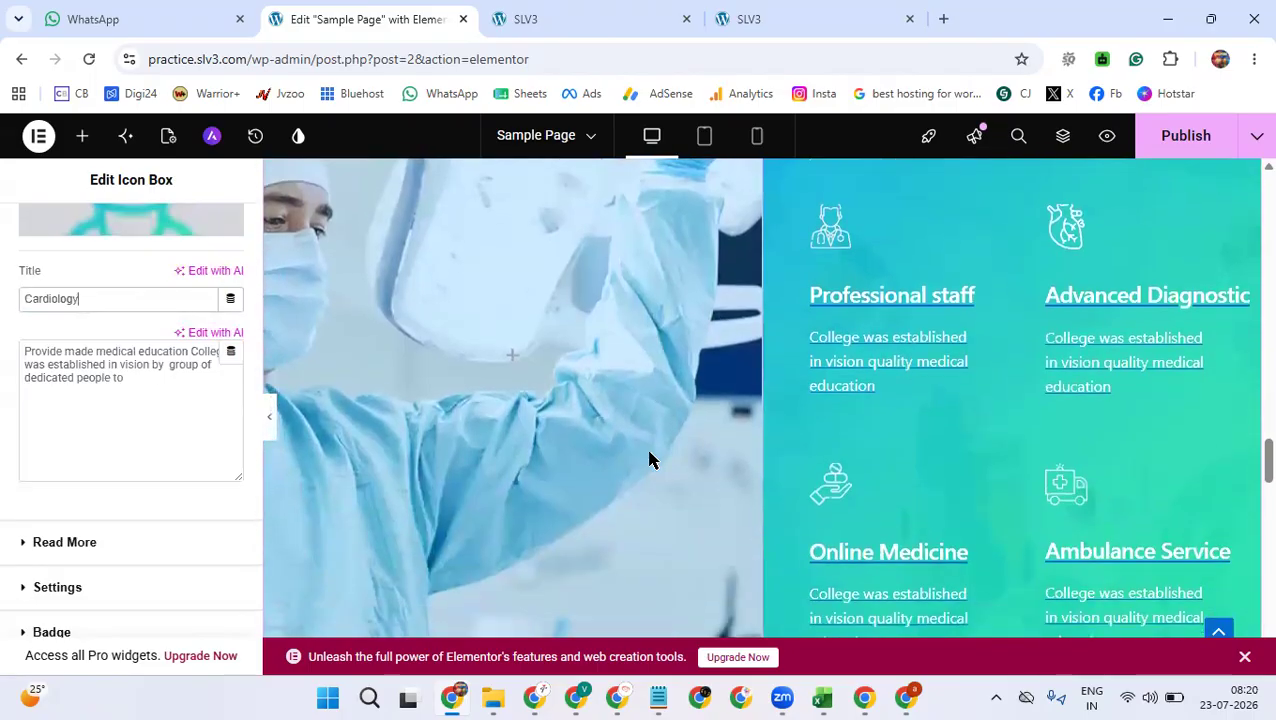
{"action": "scroll", "coordinate": [649, 460], "scroll_direction": "down", "scroll_amount": 6}
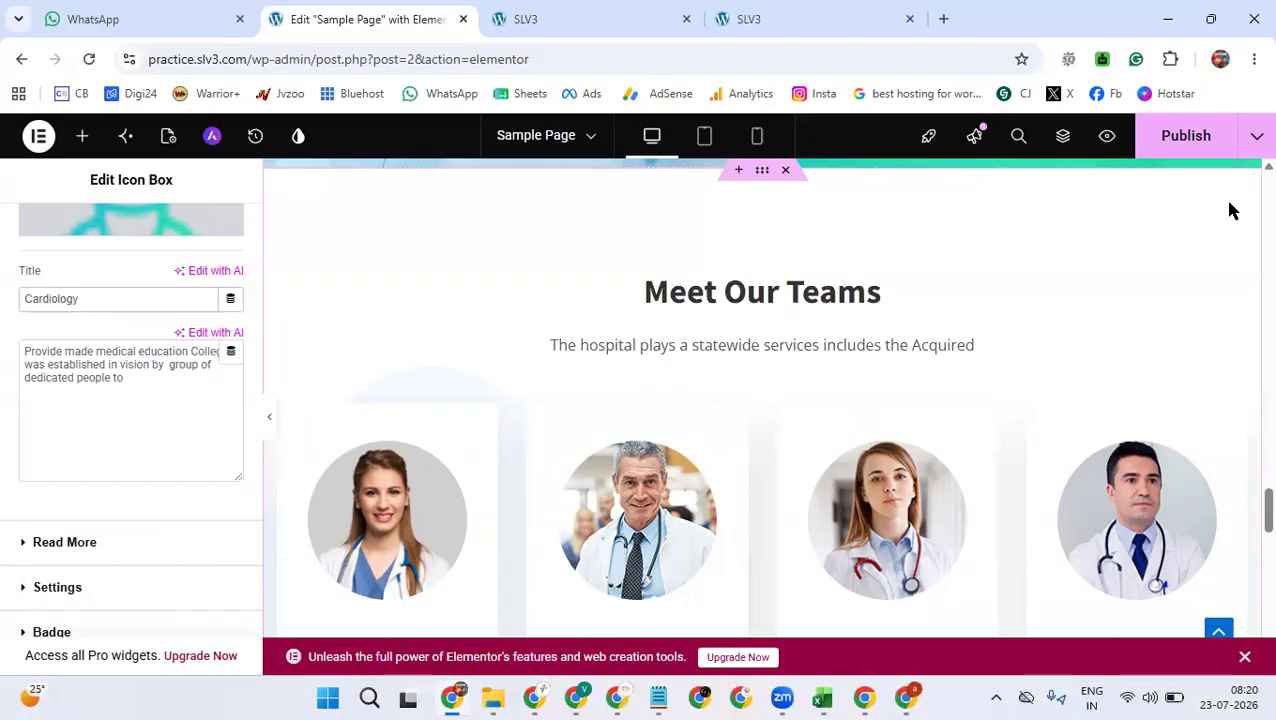
{"action": "scroll", "coordinate": [849, 460], "scroll_direction": "down", "scroll_amount": 2}
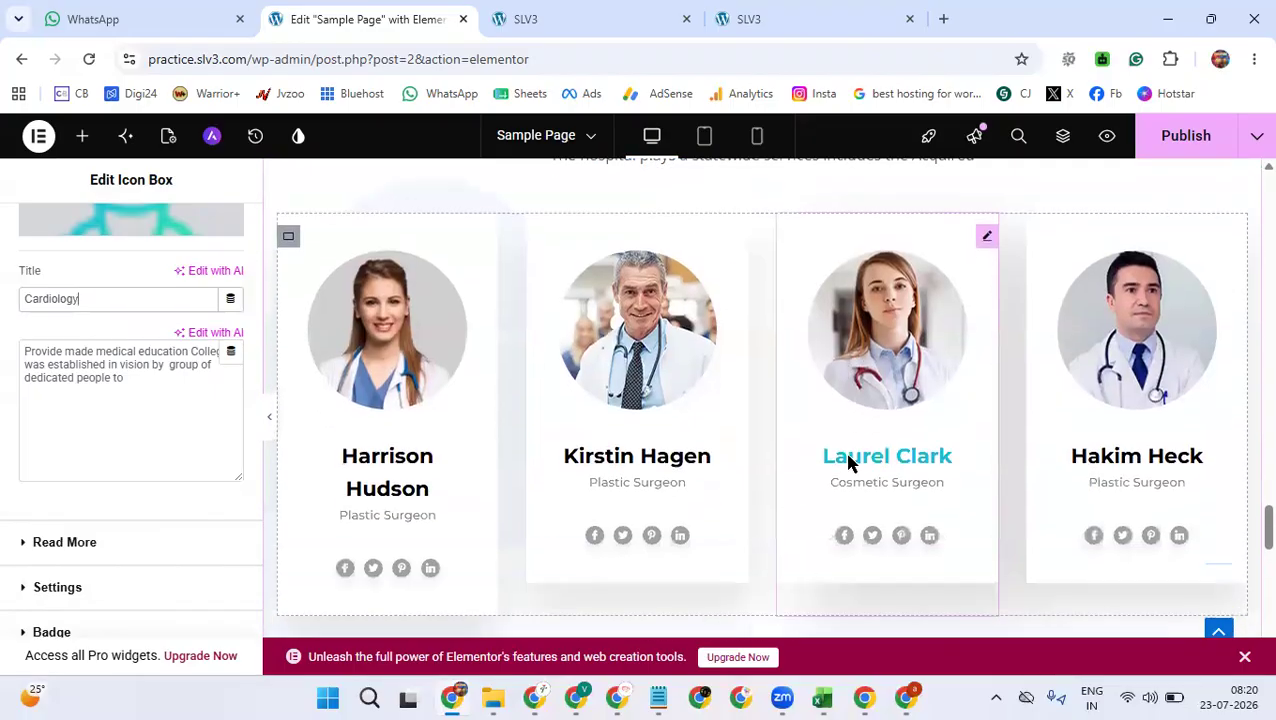
{"action": "left_click", "coordinate": [395, 450]}
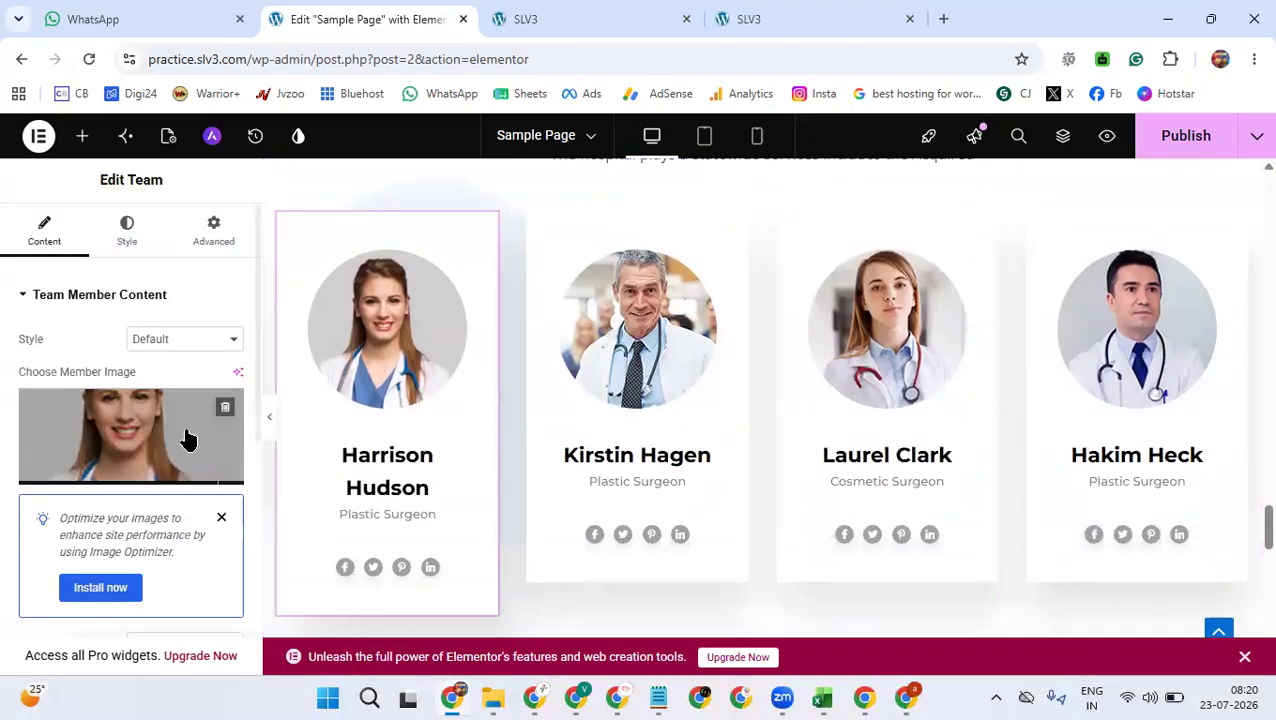
{"action": "scroll", "coordinate": [180, 430], "scroll_direction": "down", "scroll_amount": 3}
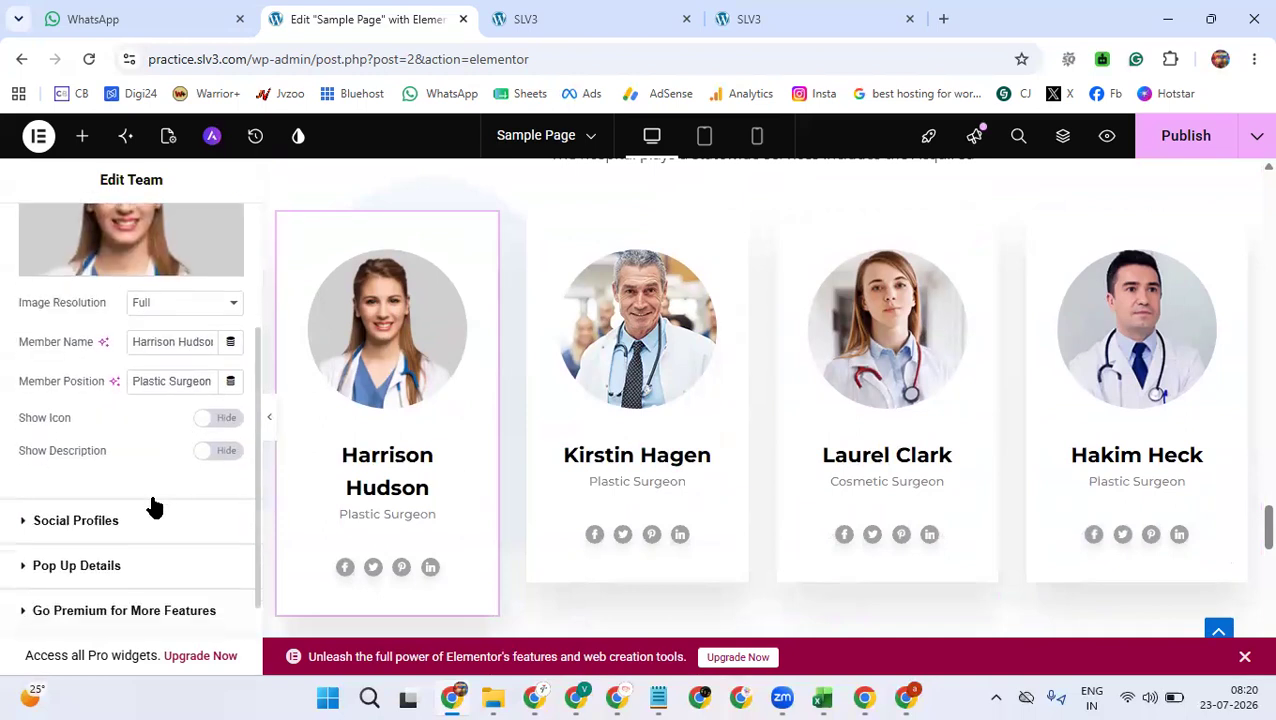
{"action": "scroll", "coordinate": [153, 507], "scroll_direction": "down", "scroll_amount": 1}
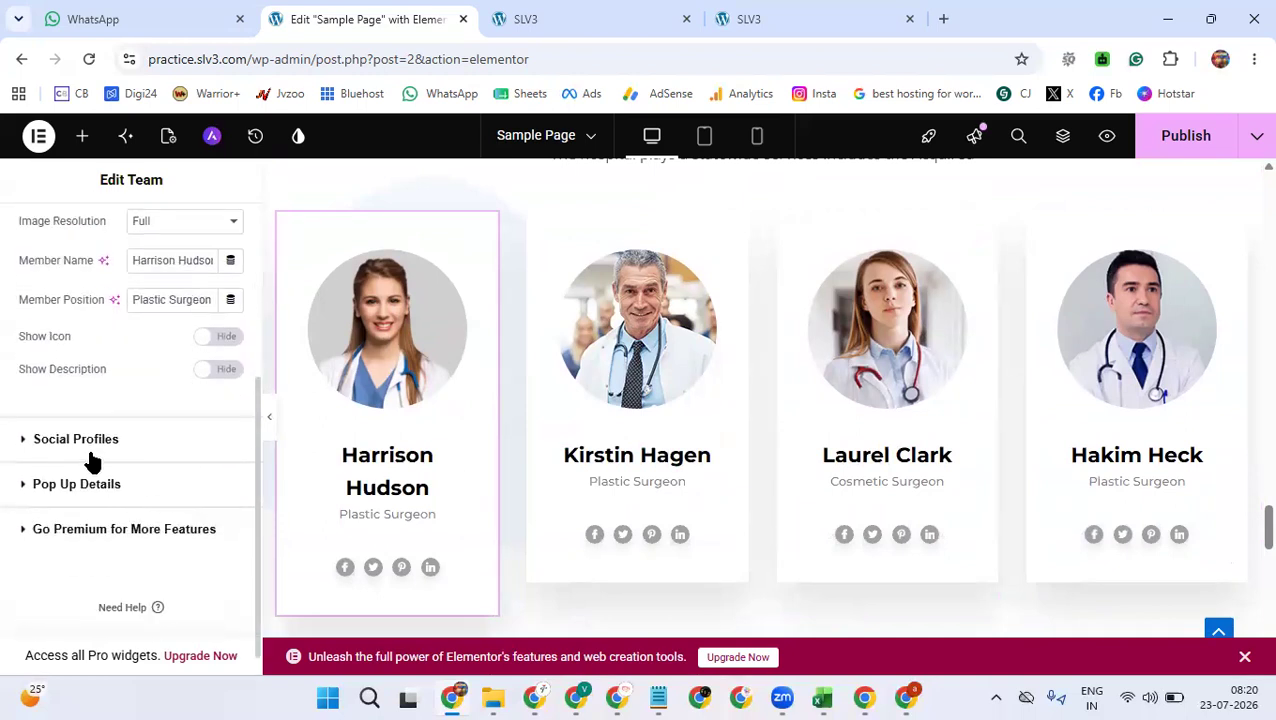
{"action": "left_click", "coordinate": [88, 441]}
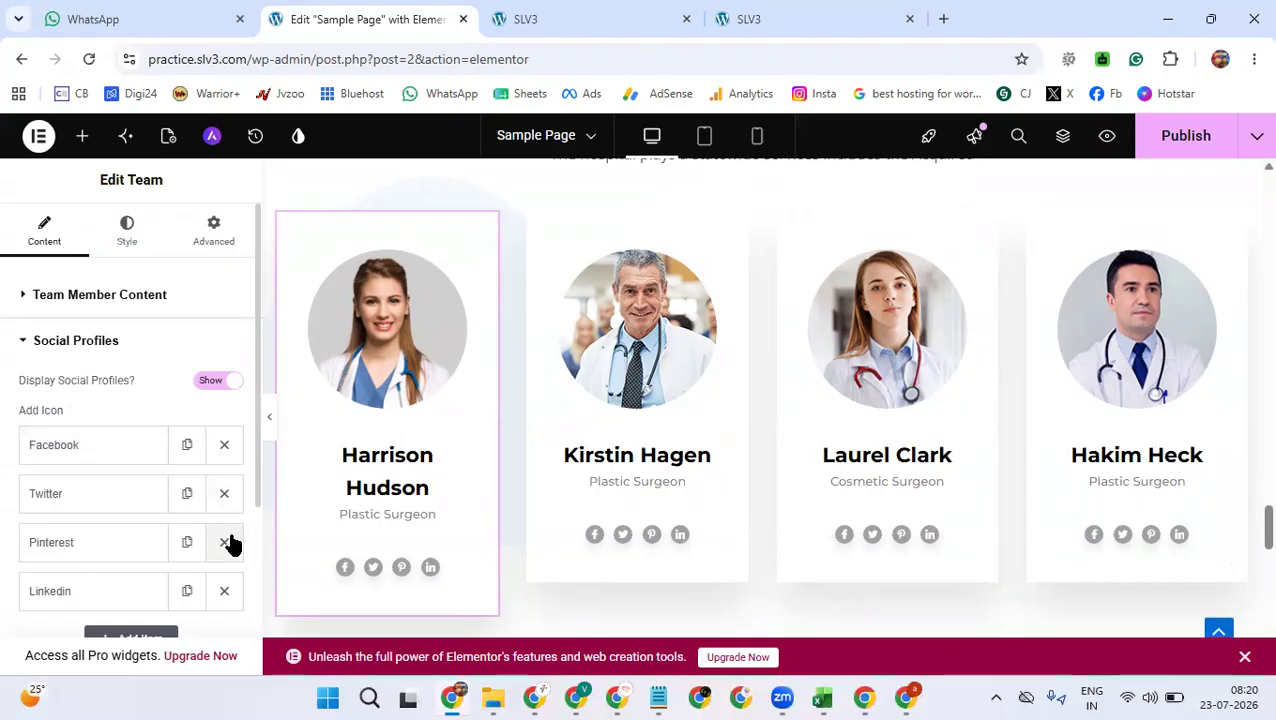
{"action": "scroll", "coordinate": [231, 543], "scroll_direction": "down", "scroll_amount": 1}
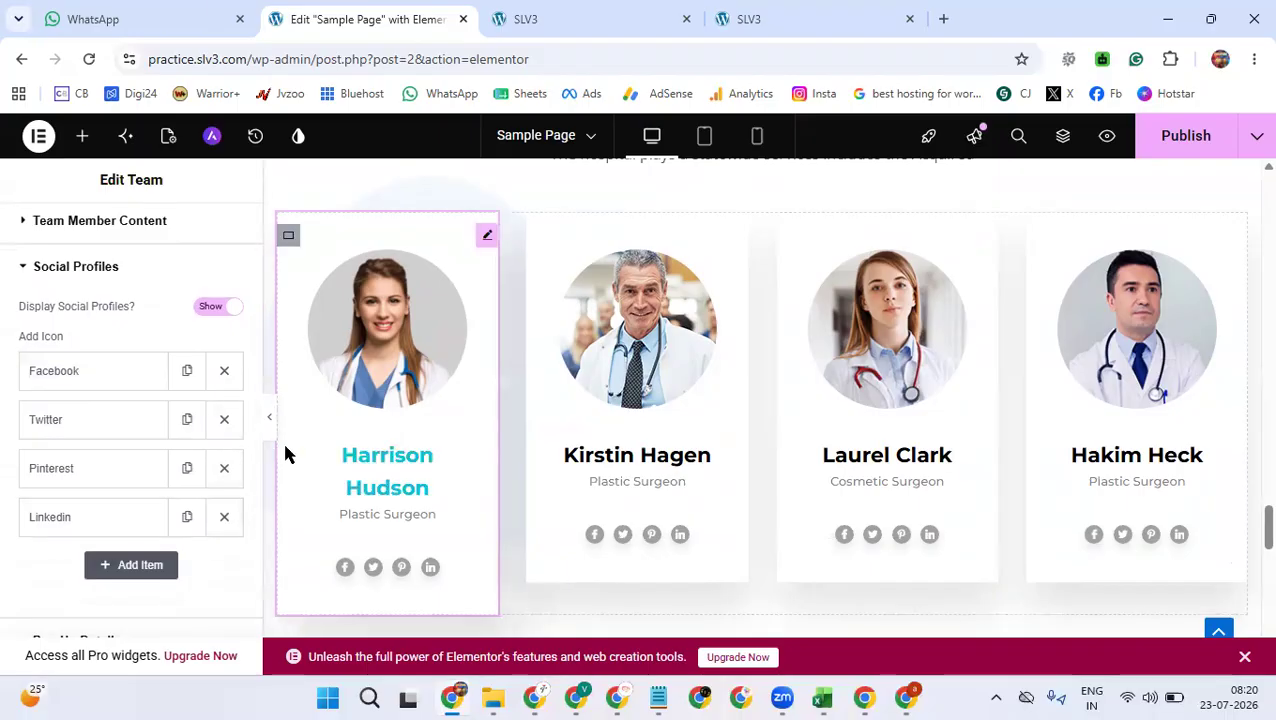
{"action": "left_click", "coordinate": [226, 424]}
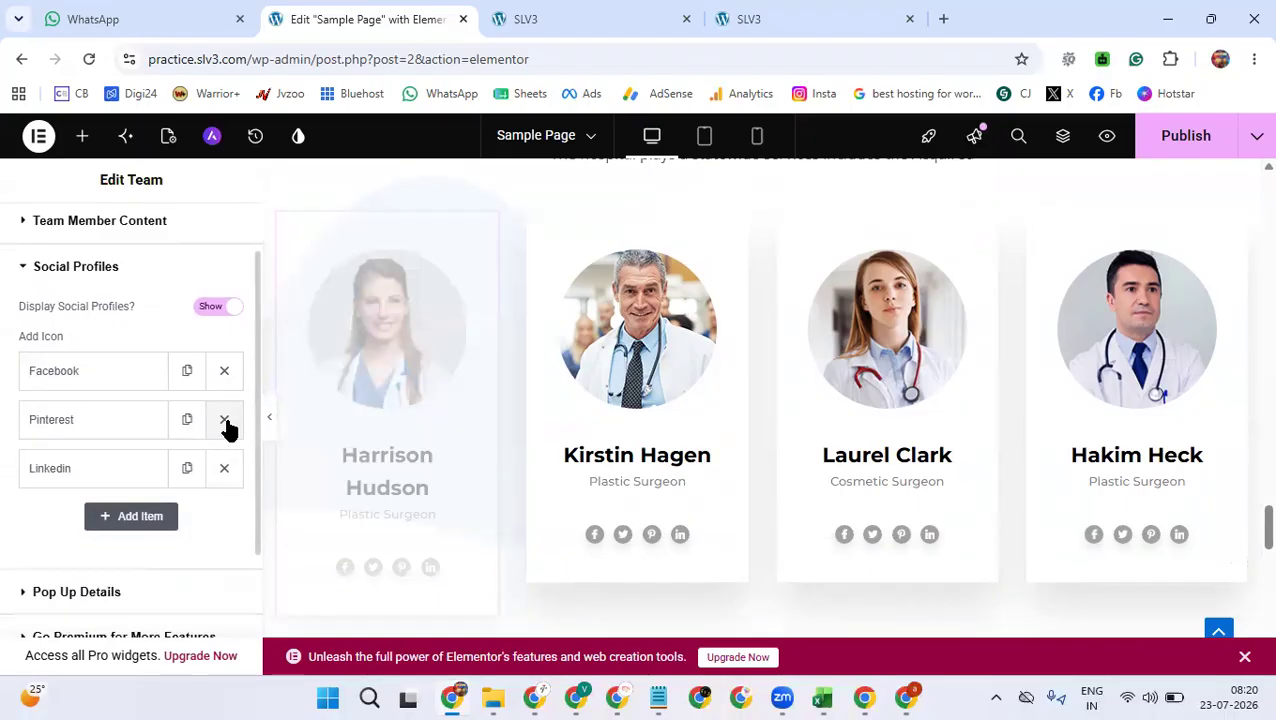
{"action": "left_click", "coordinate": [226, 427]}
- Open the first team member's Linkedin profile entry to examine its icon, link and colour settings
{"action": "left_click", "coordinate": [134, 433]}
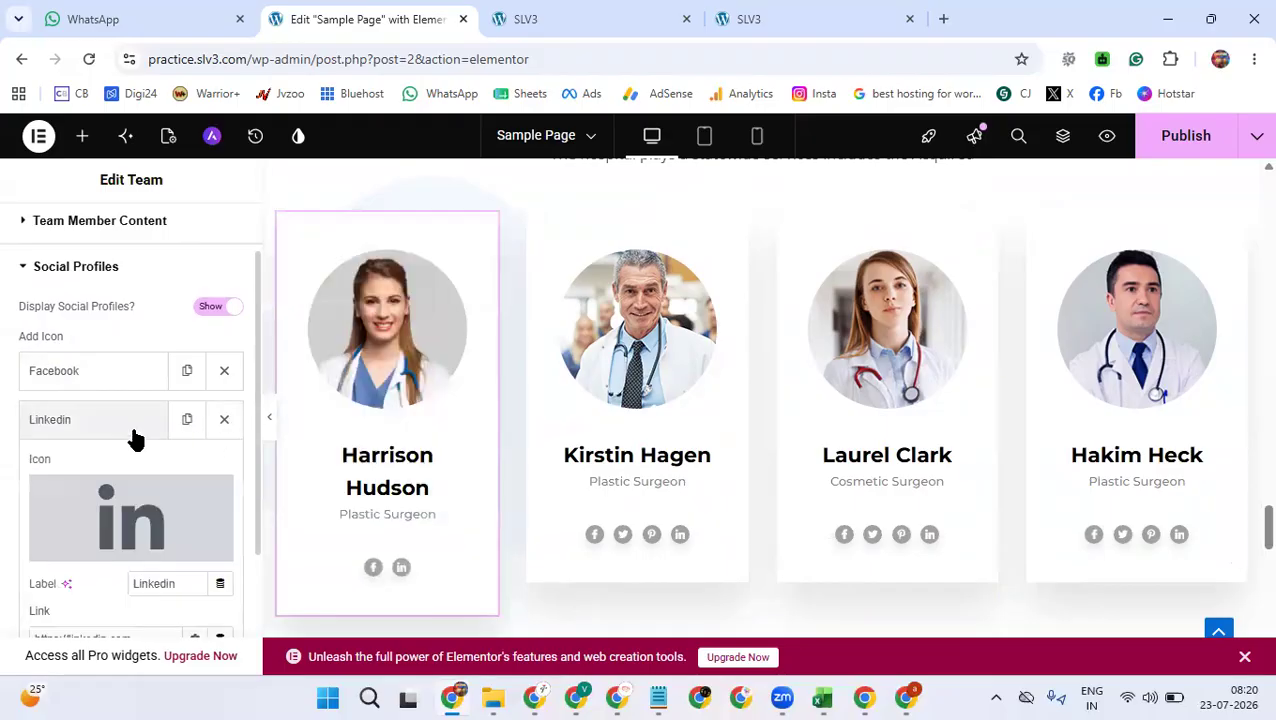
{"action": "mouse_move", "coordinate": [178, 515]}
{"action": "scroll", "coordinate": [177, 515], "scroll_direction": "down", "scroll_amount": 5}
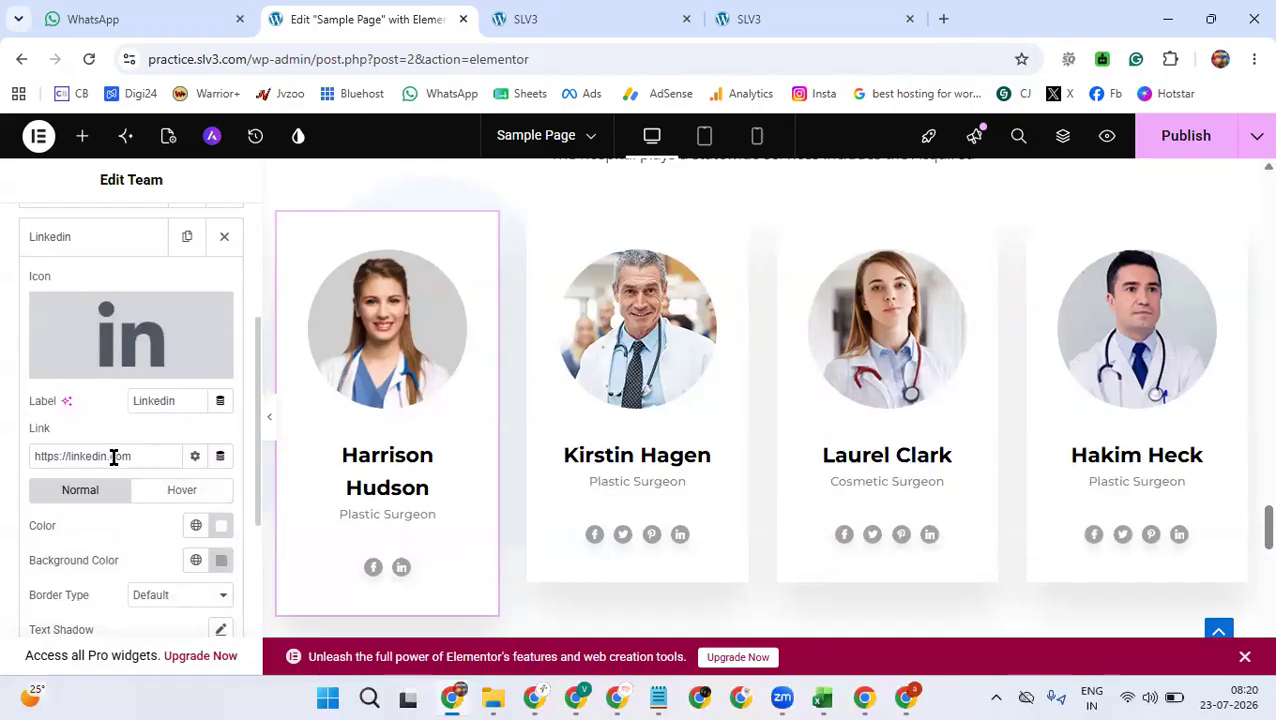
{"action": "scroll", "coordinate": [113, 457], "scroll_direction": "up", "scroll_amount": 3}
{"action": "scroll", "coordinate": [114, 466], "scroll_direction": "down", "scroll_amount": 6}
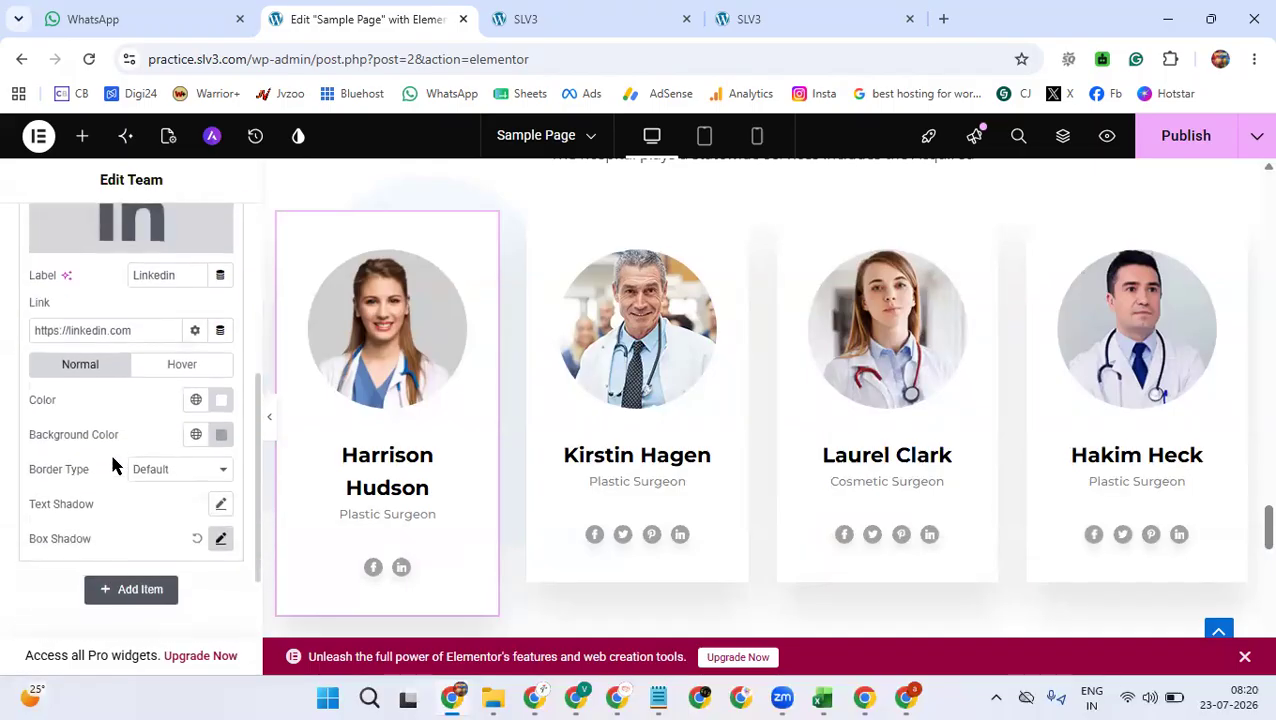
{"action": "left_click", "coordinate": [222, 397]}
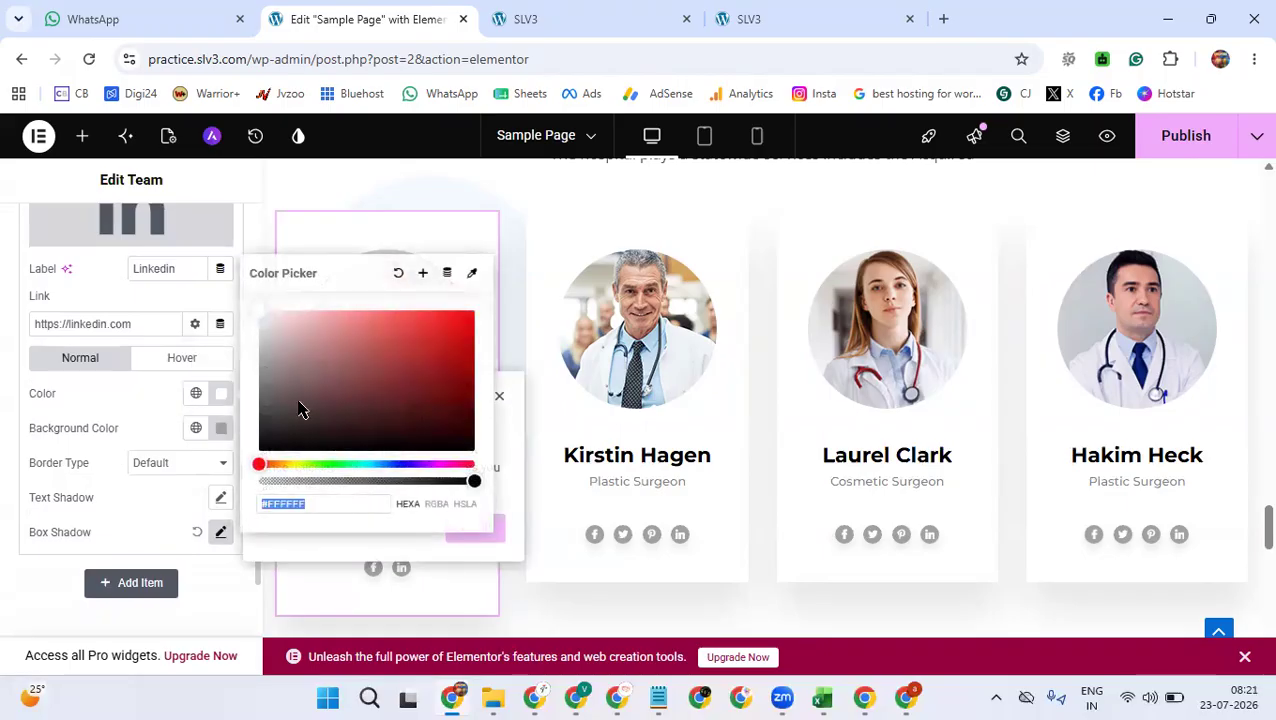
{"action": "left_click", "coordinate": [562, 227]}
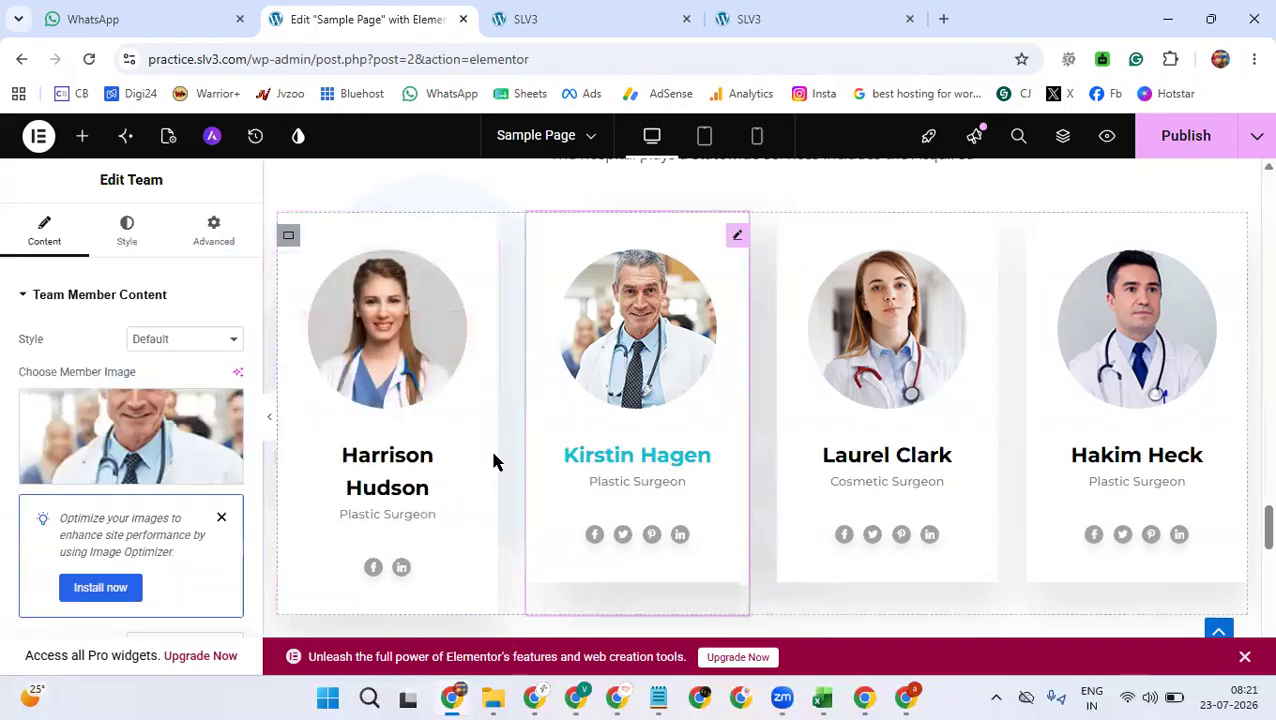
- Replace the first team member's name with a new first name
{"action": "left_click", "coordinate": [401, 571]}
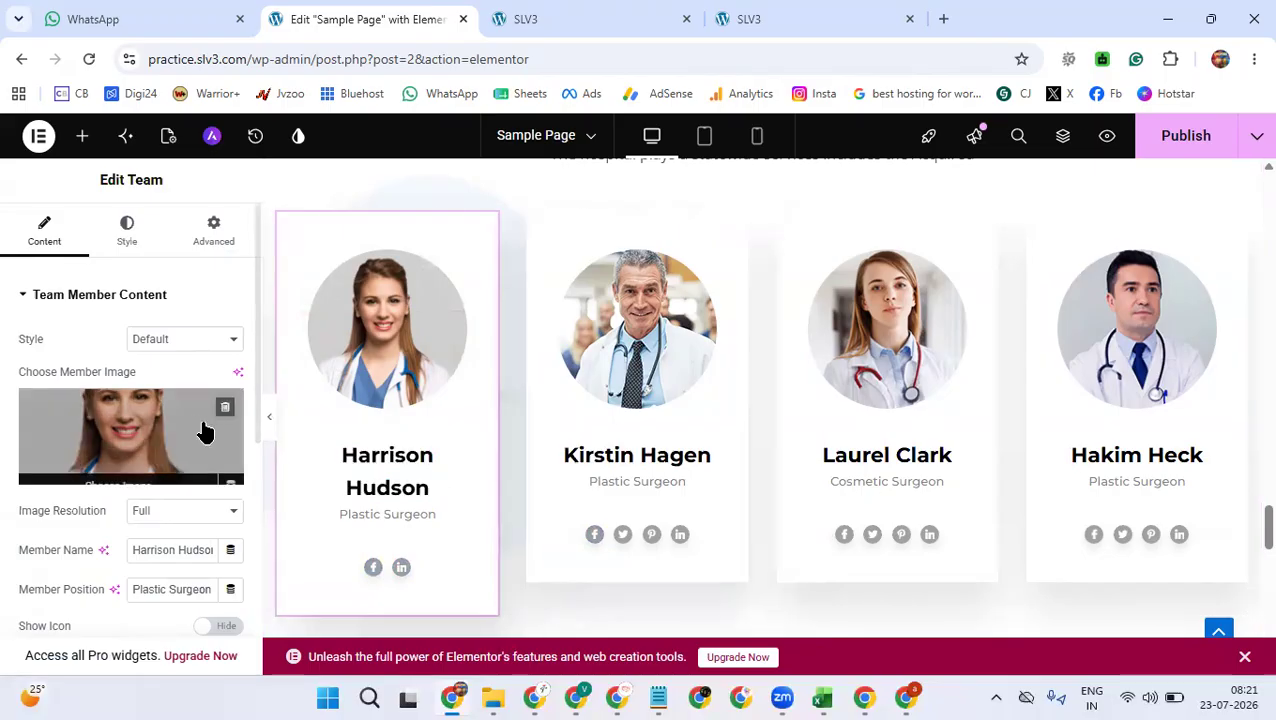
{"action": "triple_click", "coordinate": [157, 551]}
{"action": "type", "text": "Arya"}
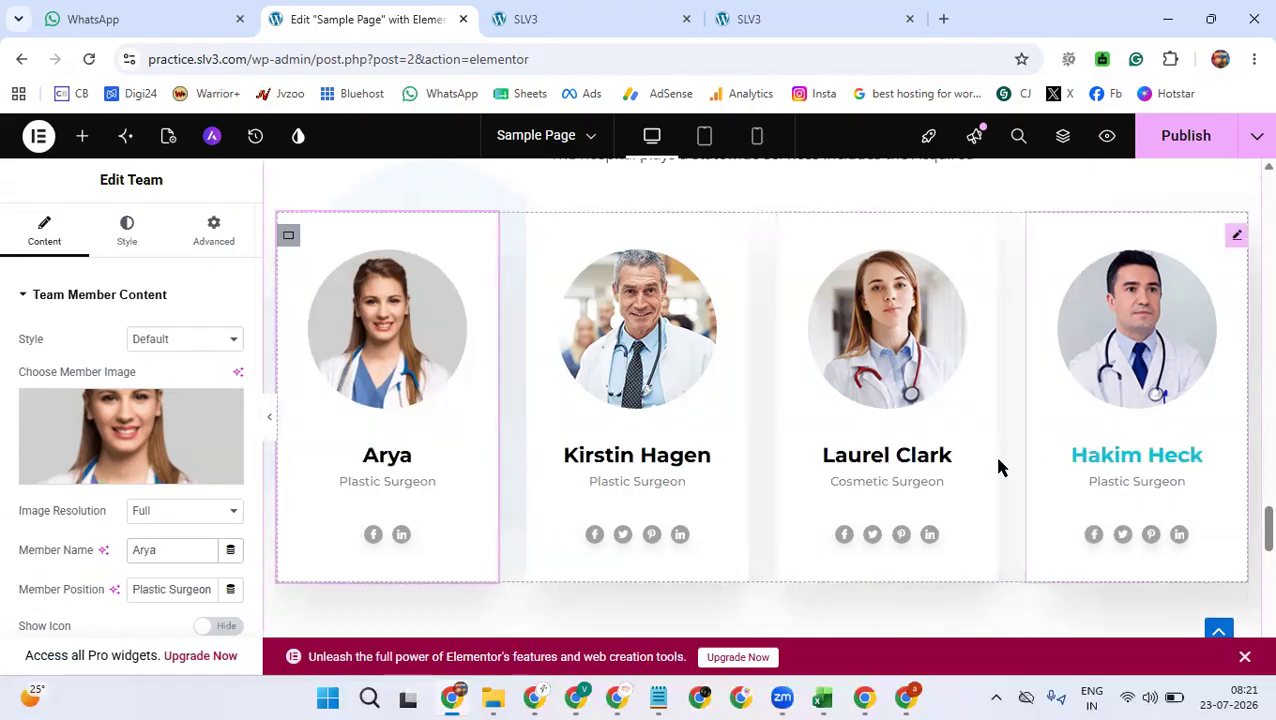
- Set the number of the Support Given counter under Our Speciality Clinic to 120
{"action": "scroll", "coordinate": [903, 490], "scroll_direction": "down", "scroll_amount": 3}
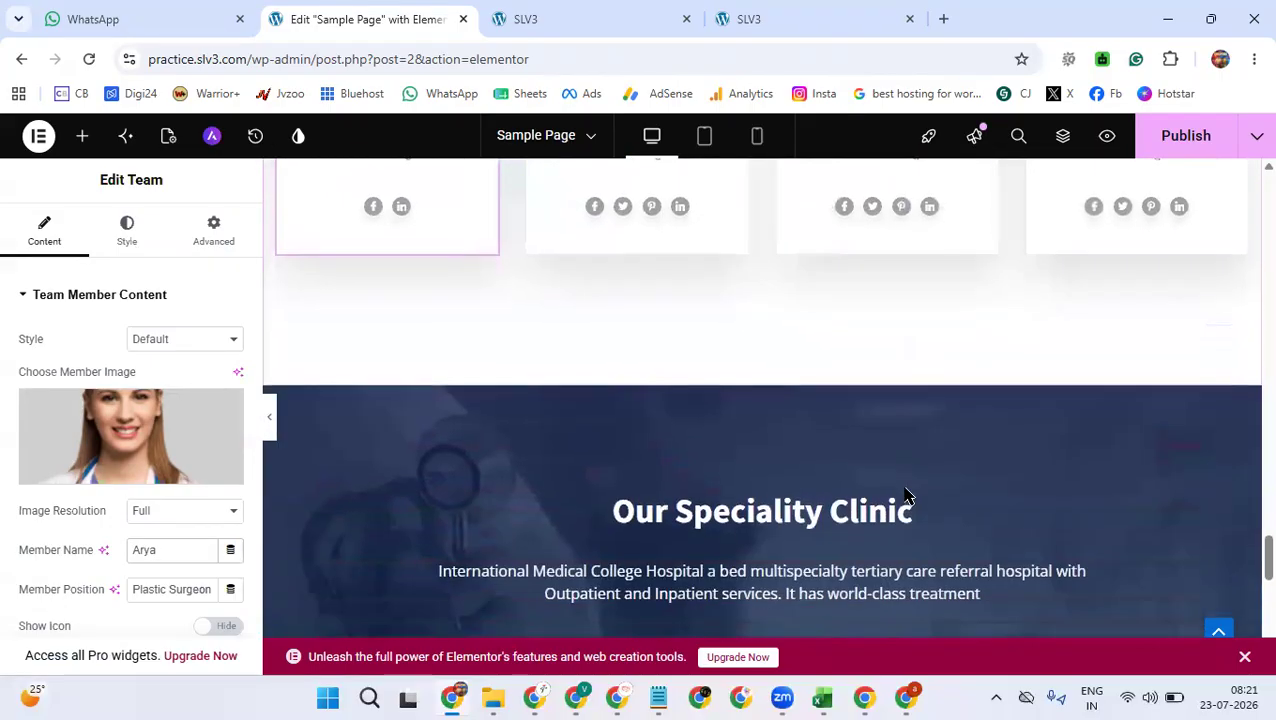
{"action": "scroll", "coordinate": [905, 490], "scroll_direction": "down", "scroll_amount": 3}
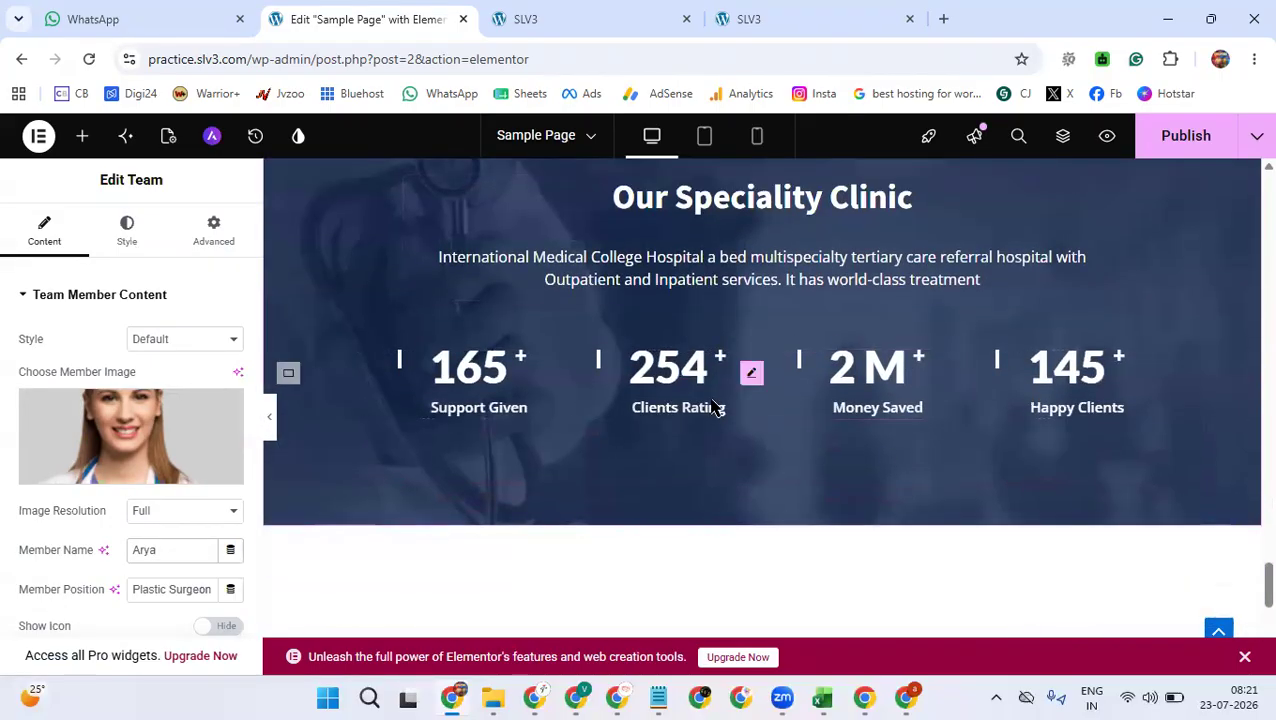
{"action": "left_click", "coordinate": [520, 397]}
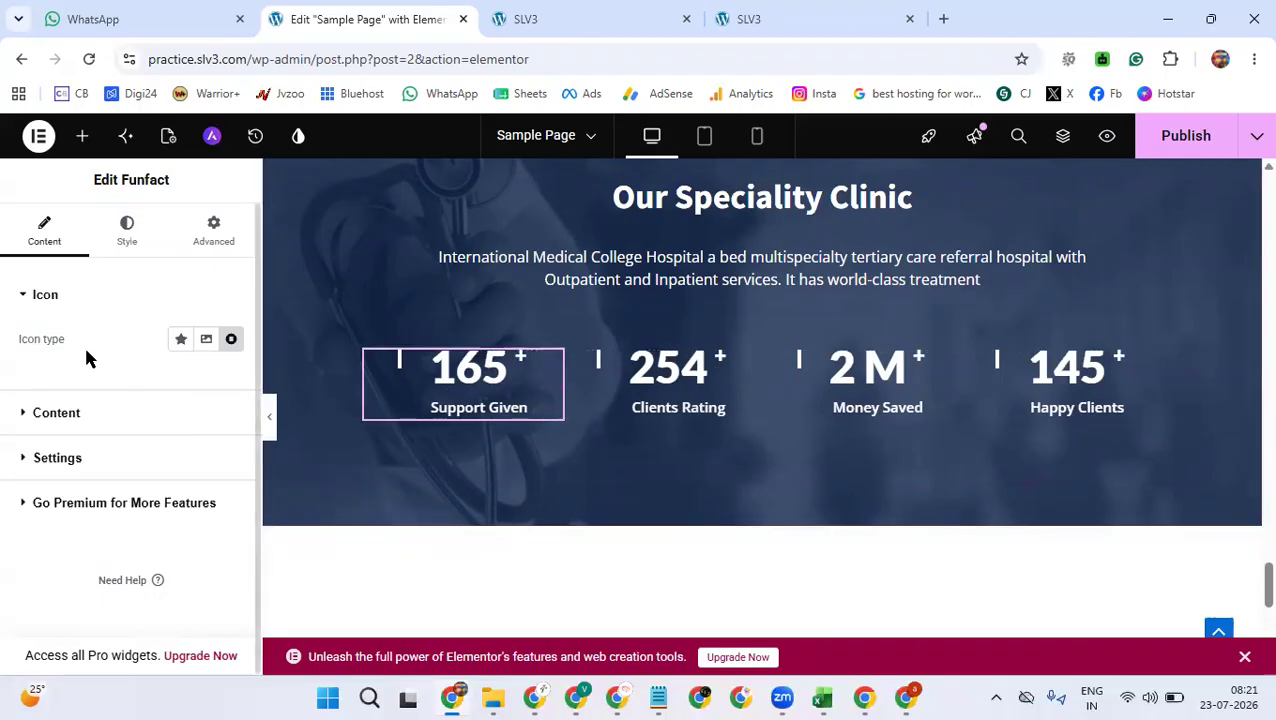
{"action": "left_click", "coordinate": [129, 424]}
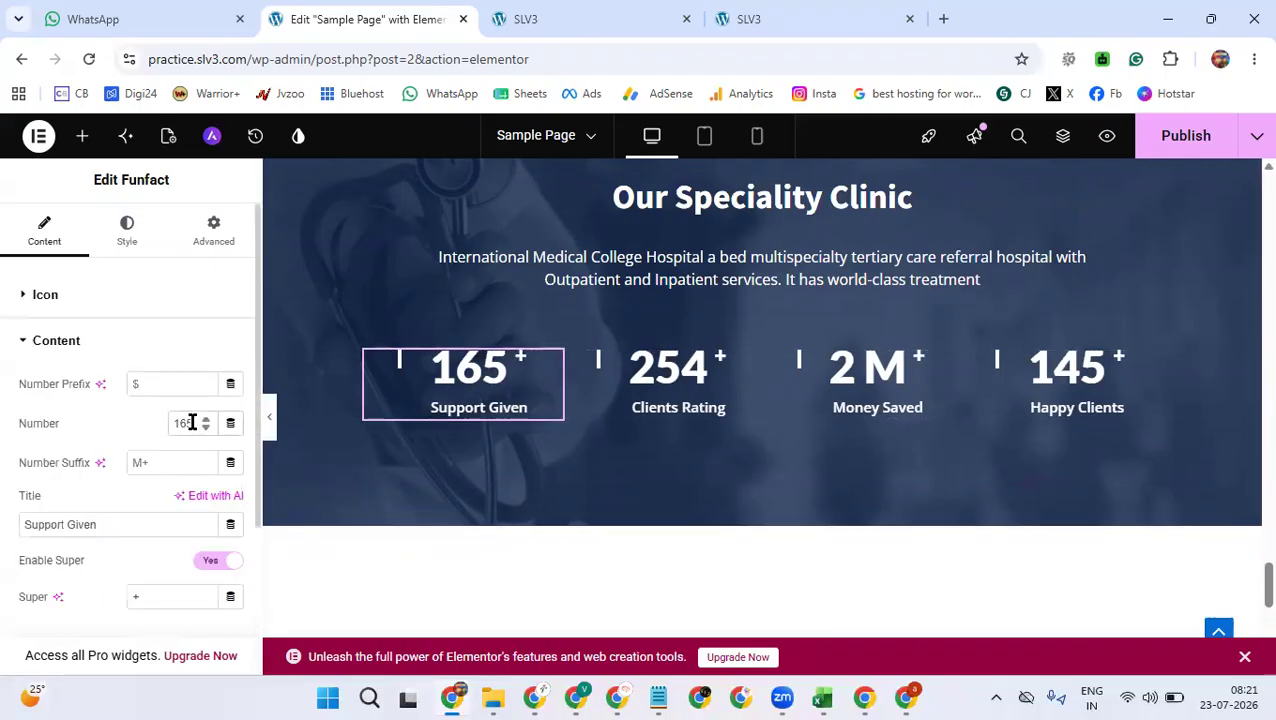
{"action": "key", "text": "BackSpace"}
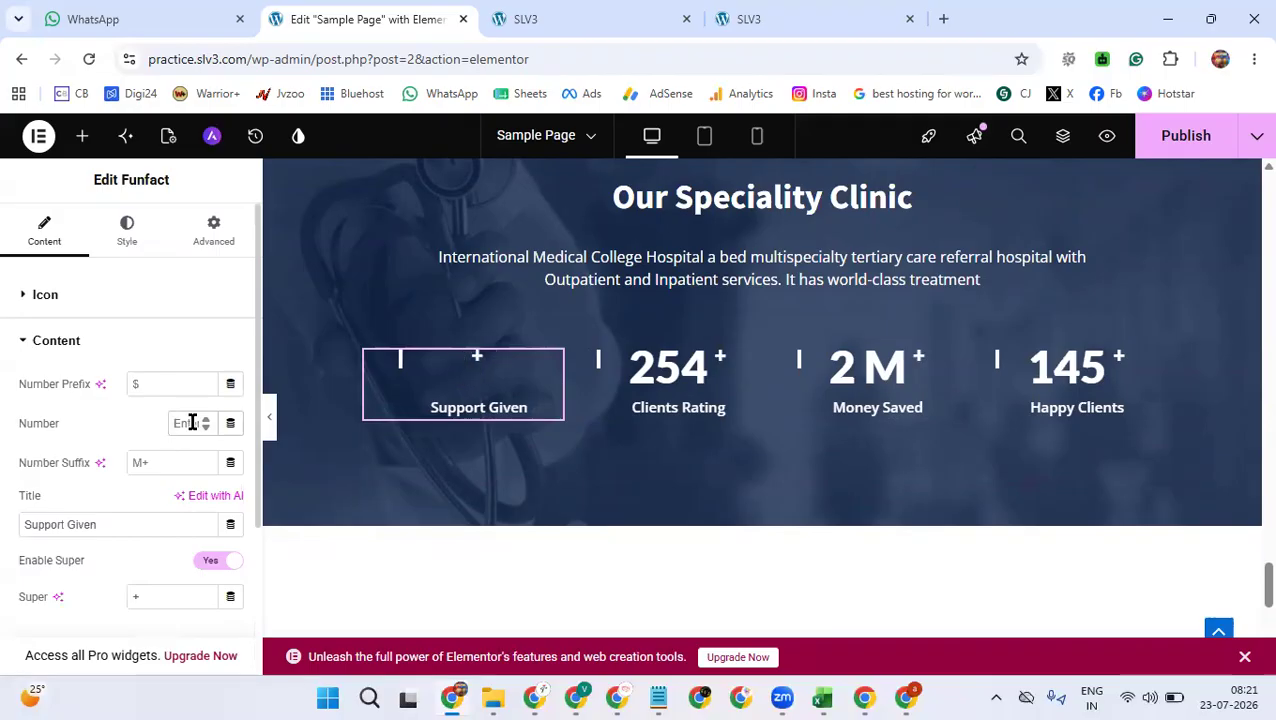
{"action": "type", "text": "120"}
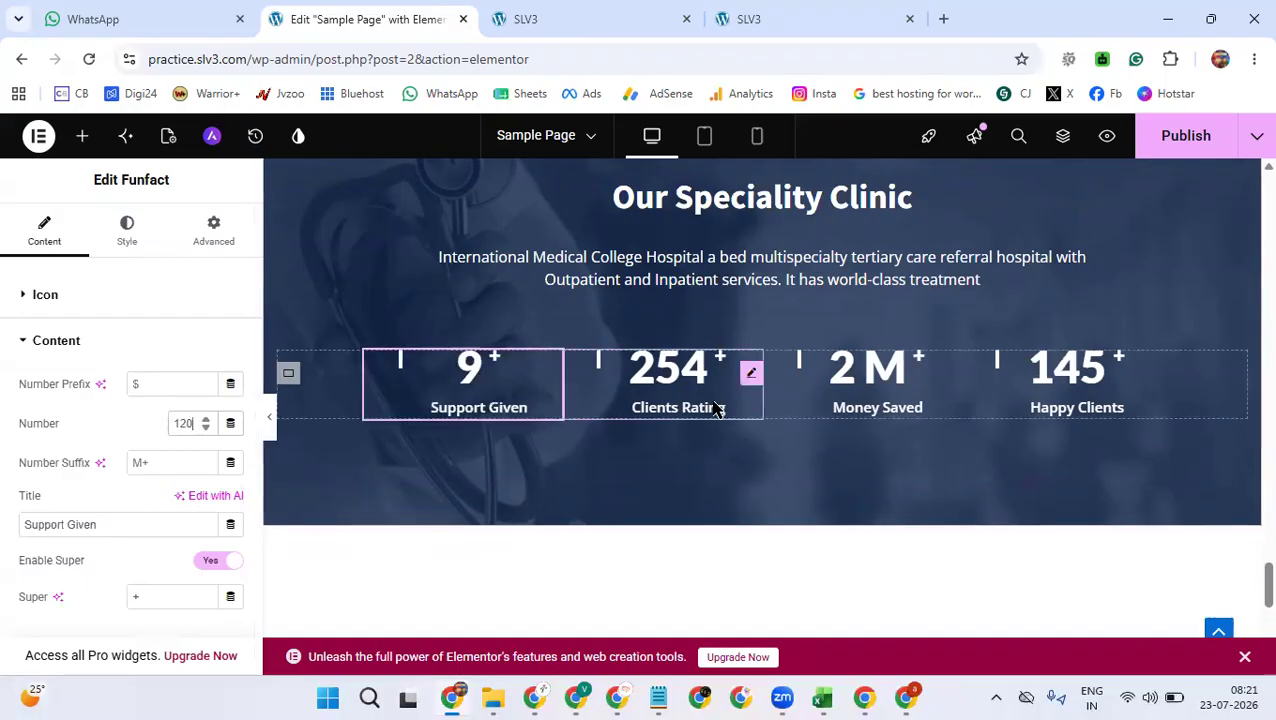
- Set the number of the Money Saved counter under Our Speciality Clinic to 3
{"action": "left_click", "coordinate": [917, 384]}
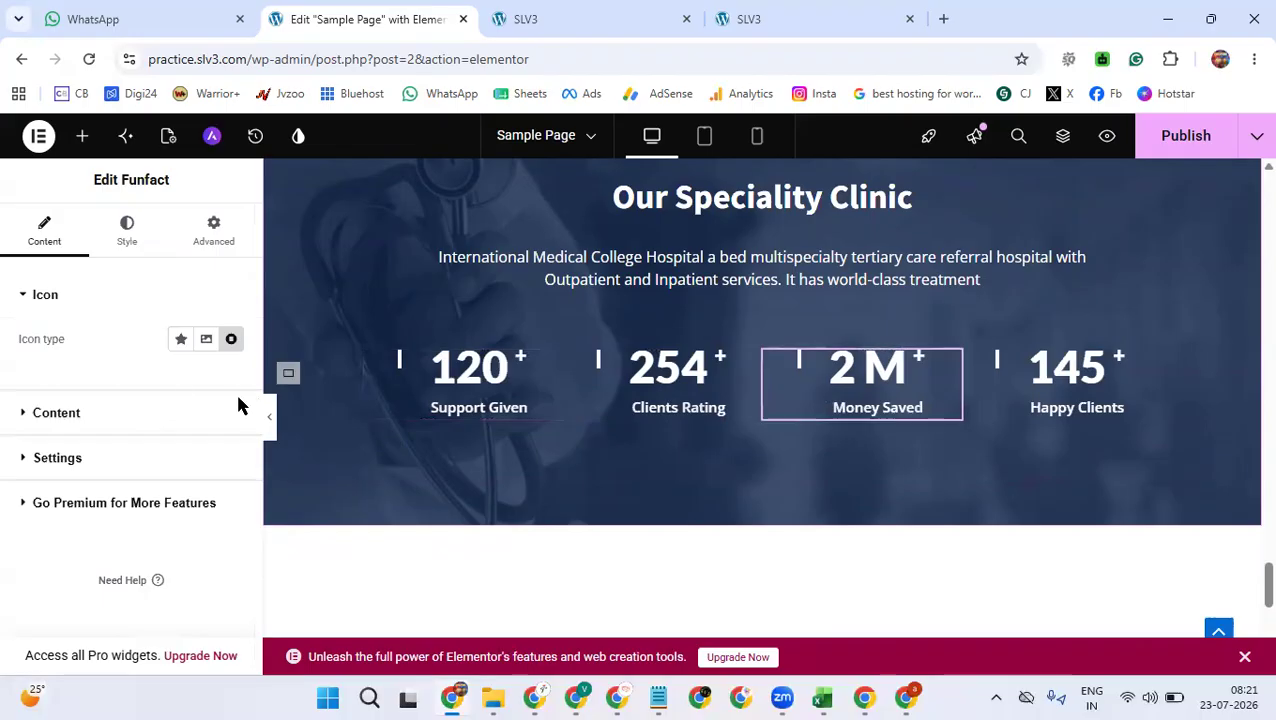
{"action": "left_click", "coordinate": [151, 410]}
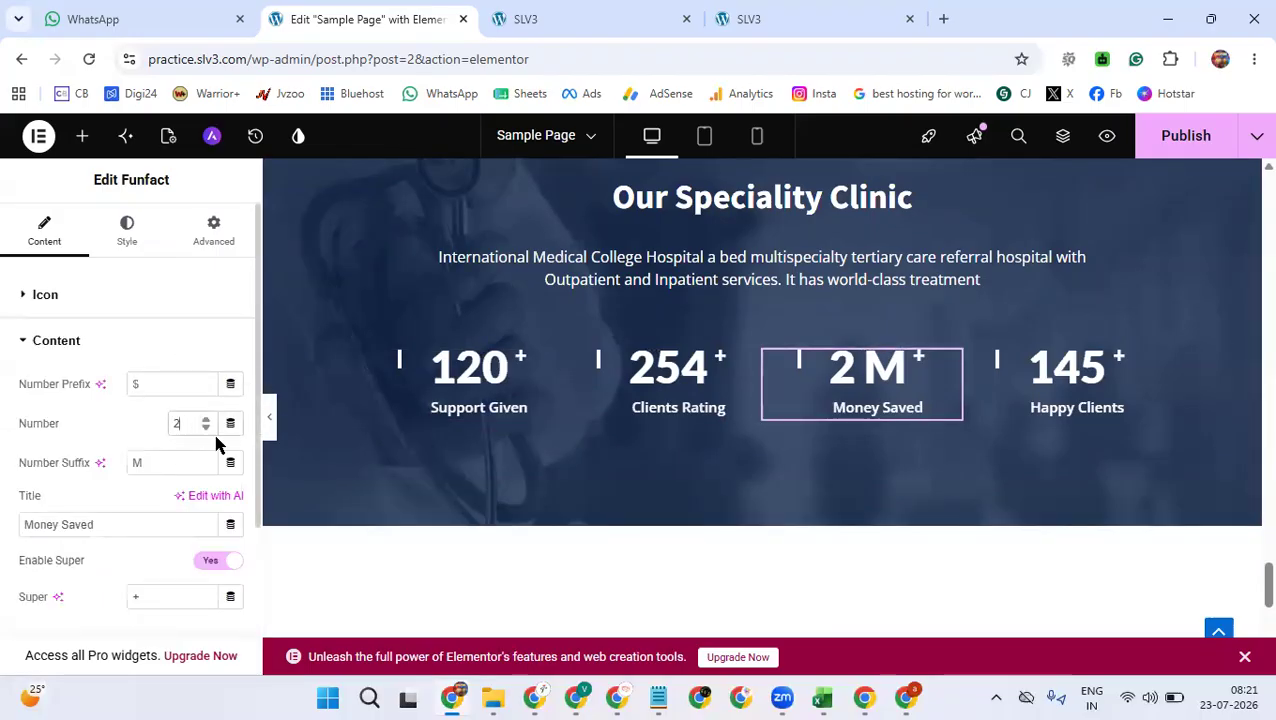
{"action": "left_click", "coordinate": [206, 429]}
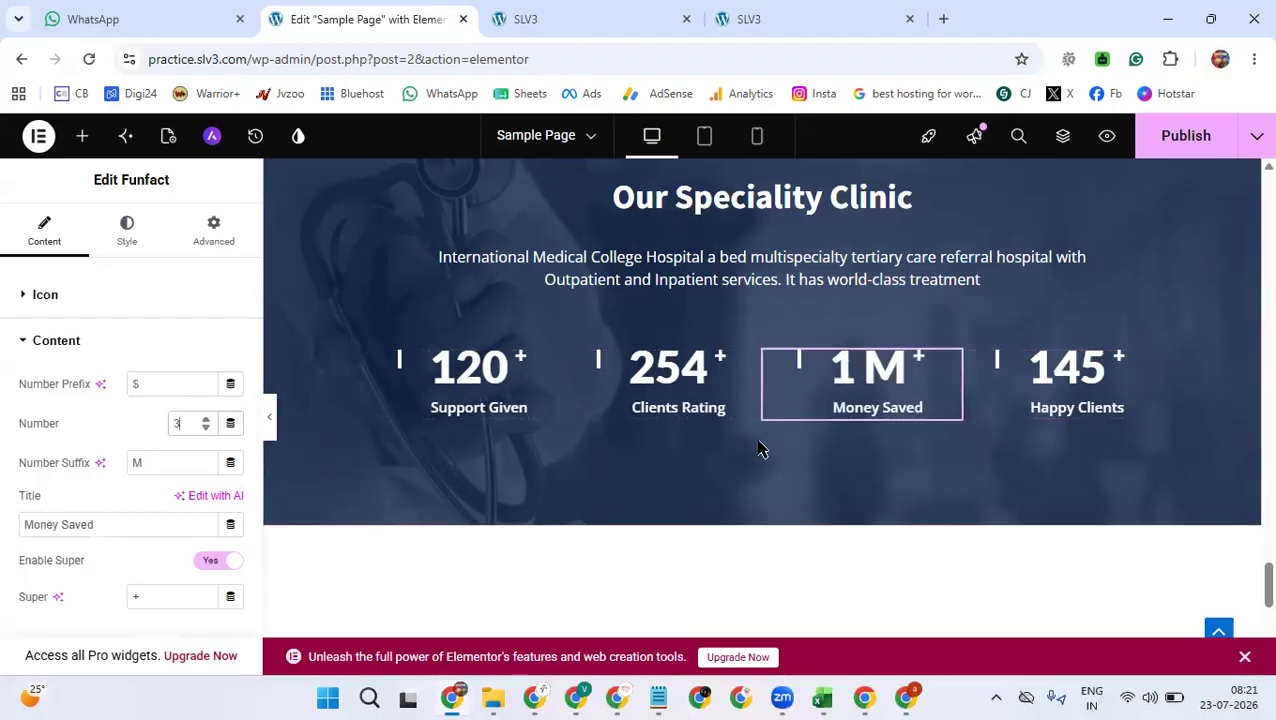
- Open the Recent News heading to examine its title, link, HTML tag and subtitle settings
{"action": "scroll", "coordinate": [758, 449], "scroll_direction": "down", "scroll_amount": 5}
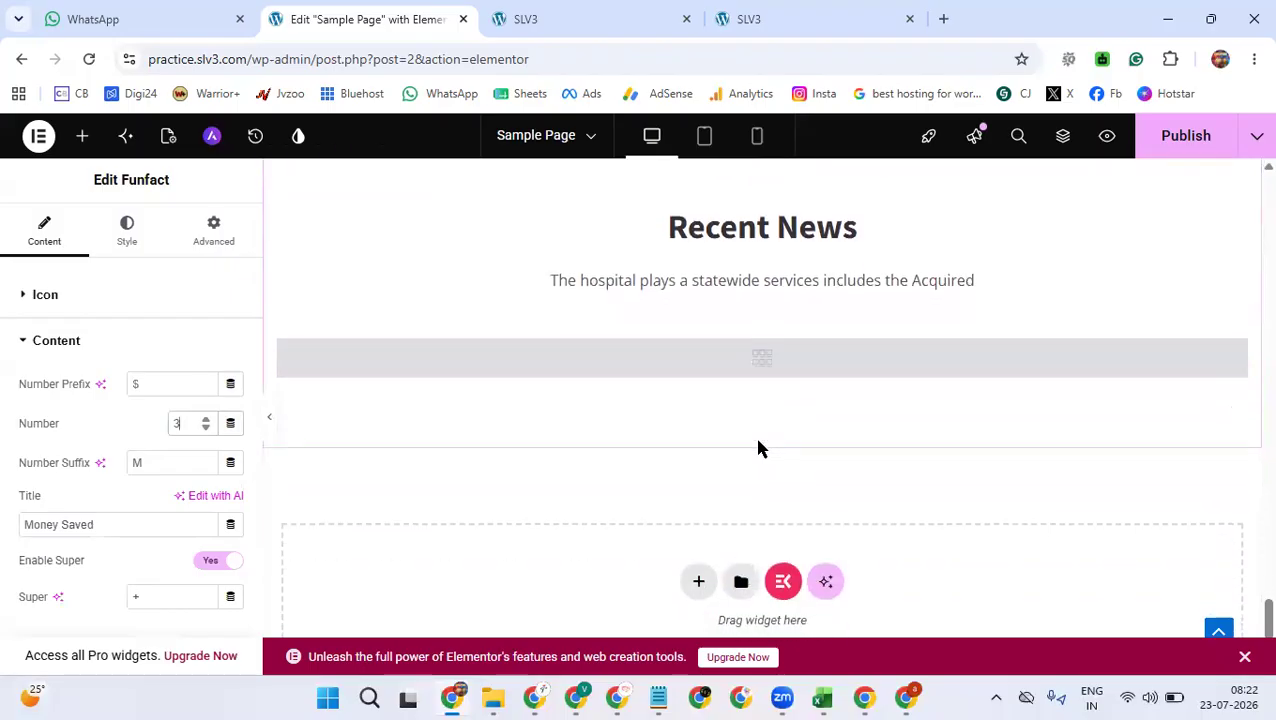
{"action": "left_click", "coordinate": [792, 285]}
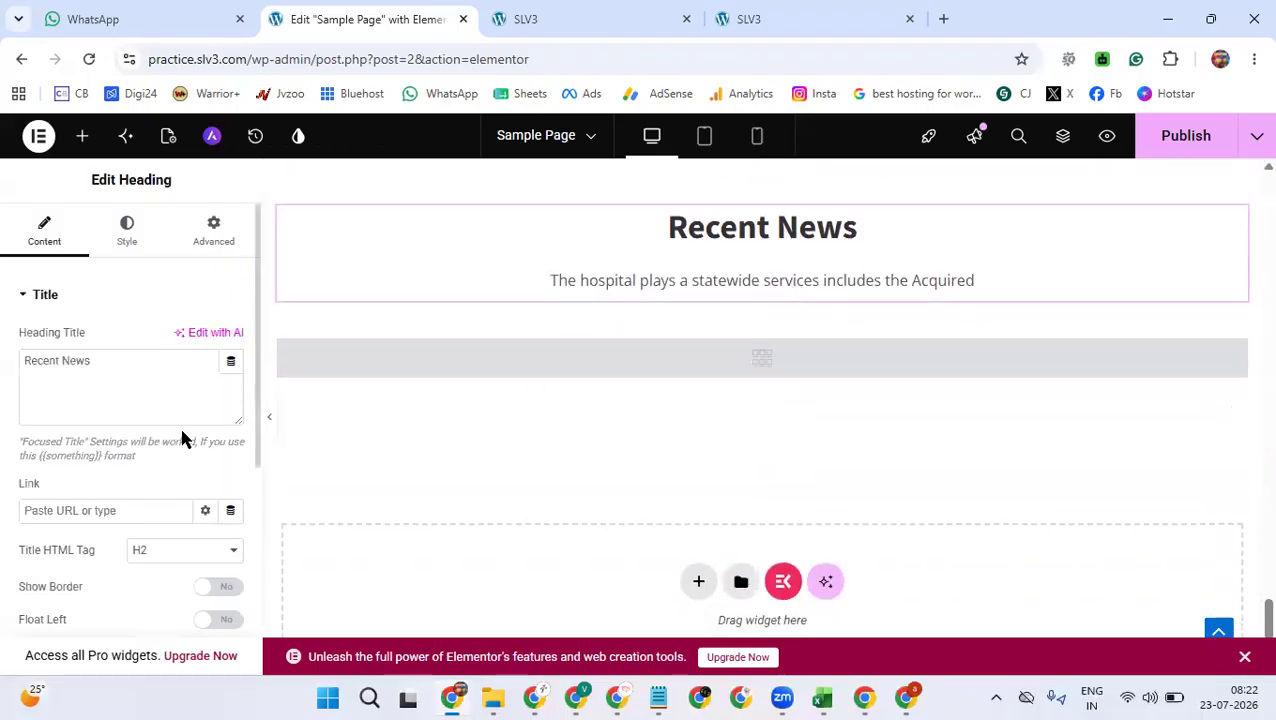
{"action": "scroll", "coordinate": [181, 437], "scroll_direction": "down", "scroll_amount": 1}
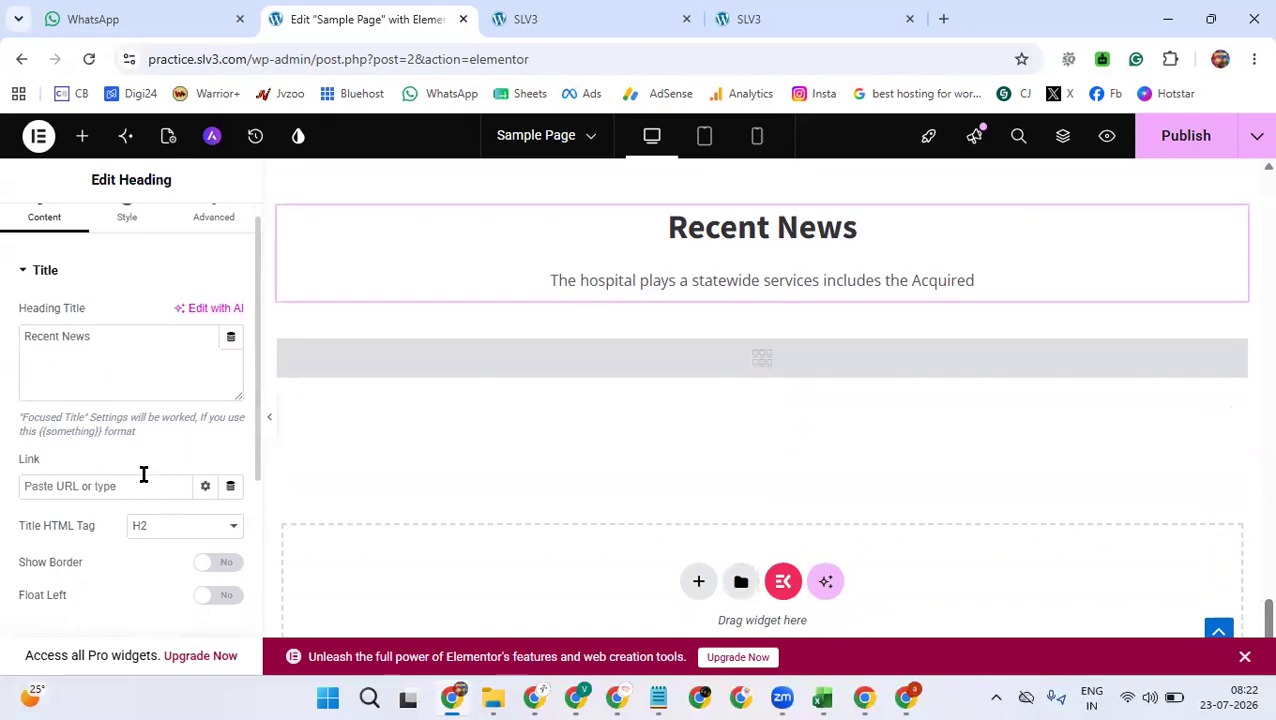
{"action": "scroll", "coordinate": [144, 476], "scroll_direction": "down", "scroll_amount": 4}
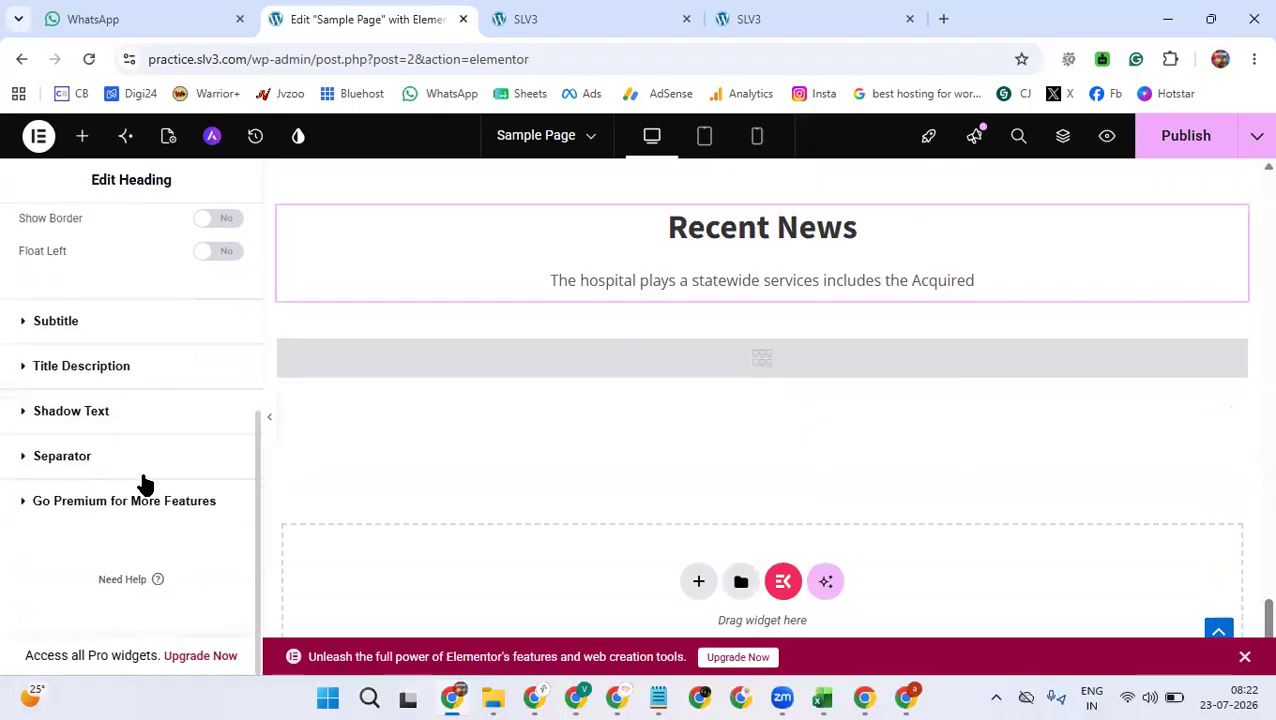
{"action": "scroll", "coordinate": [732, 478], "scroll_direction": "up", "scroll_amount": 5}
{"action": "scroll", "coordinate": [738, 492], "scroll_direction": "down", "scroll_amount": 6}
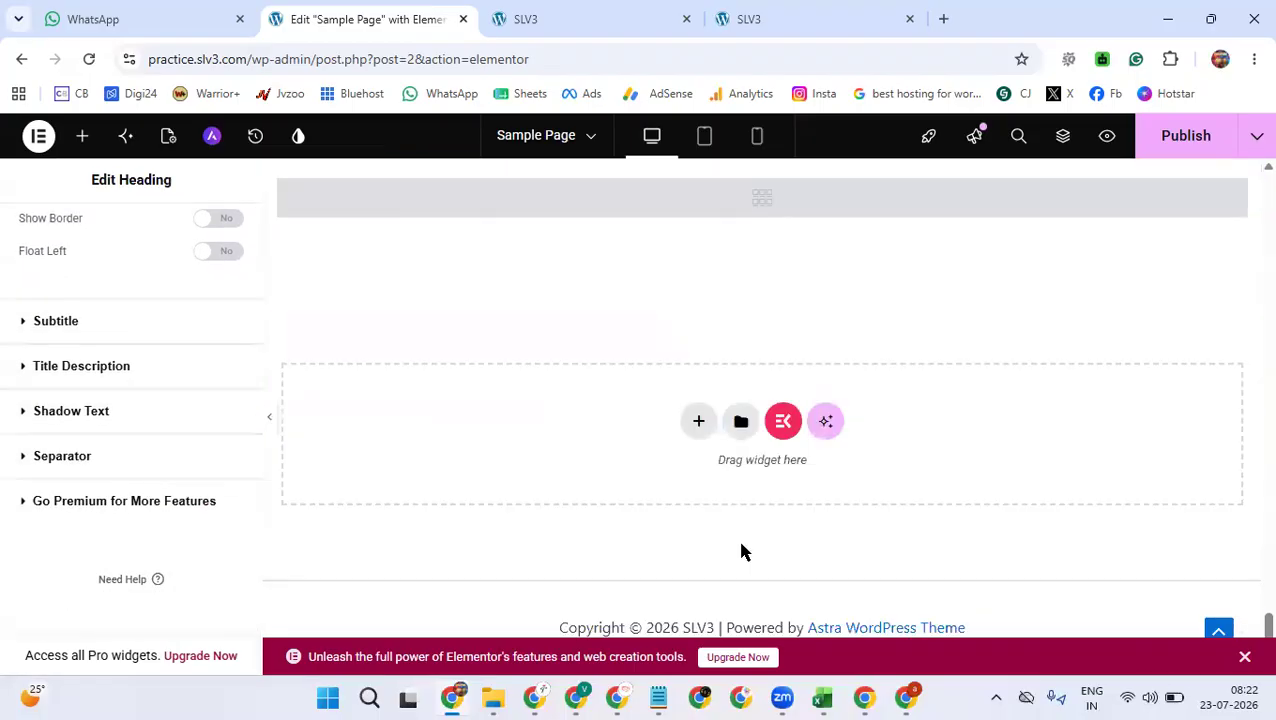
- Publish the customised Sample Page and exit to its WordPress edit screen
{"action": "scroll", "coordinate": [738, 555], "scroll_direction": "up", "scroll_amount": 20}
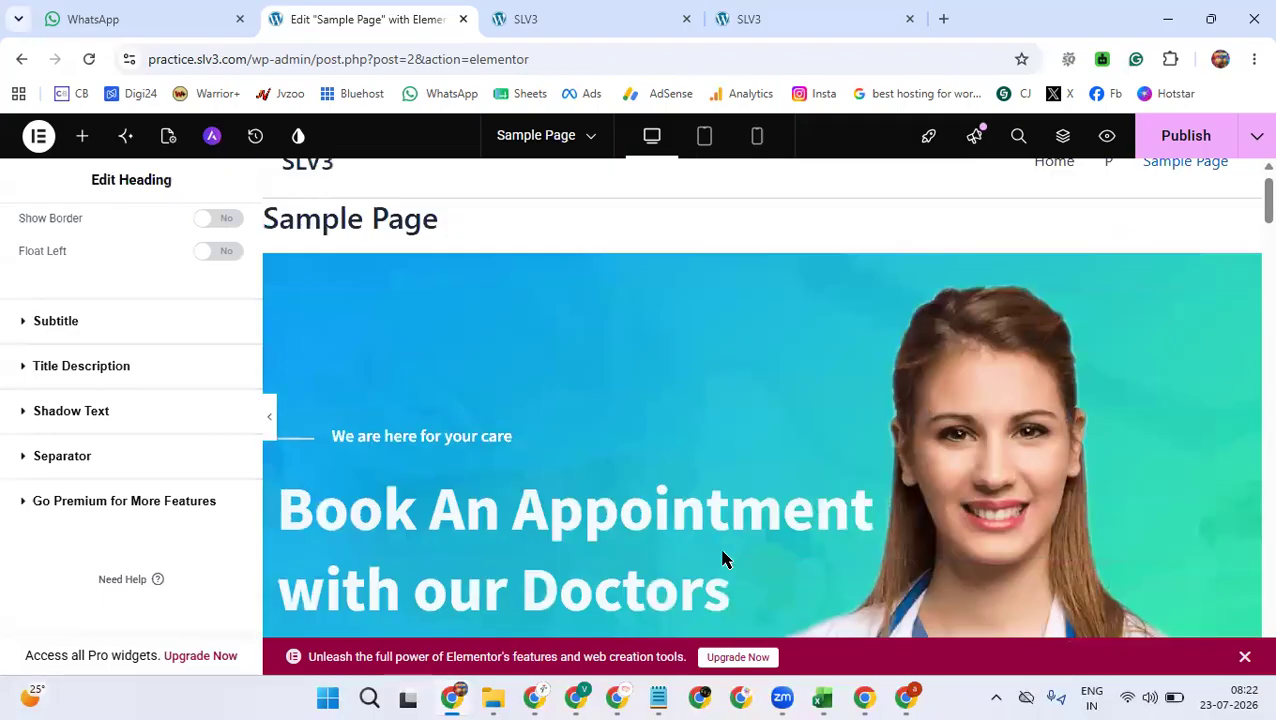
{"action": "scroll", "coordinate": [724, 557], "scroll_direction": "up", "scroll_amount": 1}
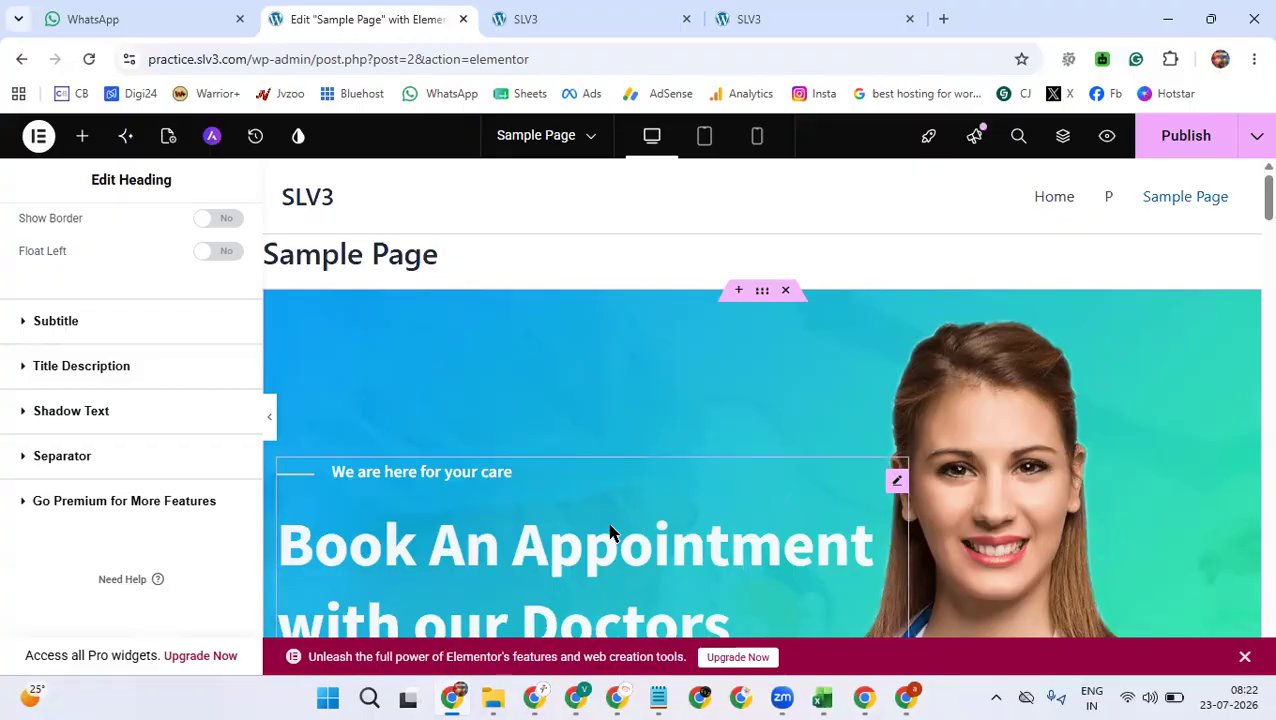
{"action": "left_click", "coordinate": [1183, 140]}
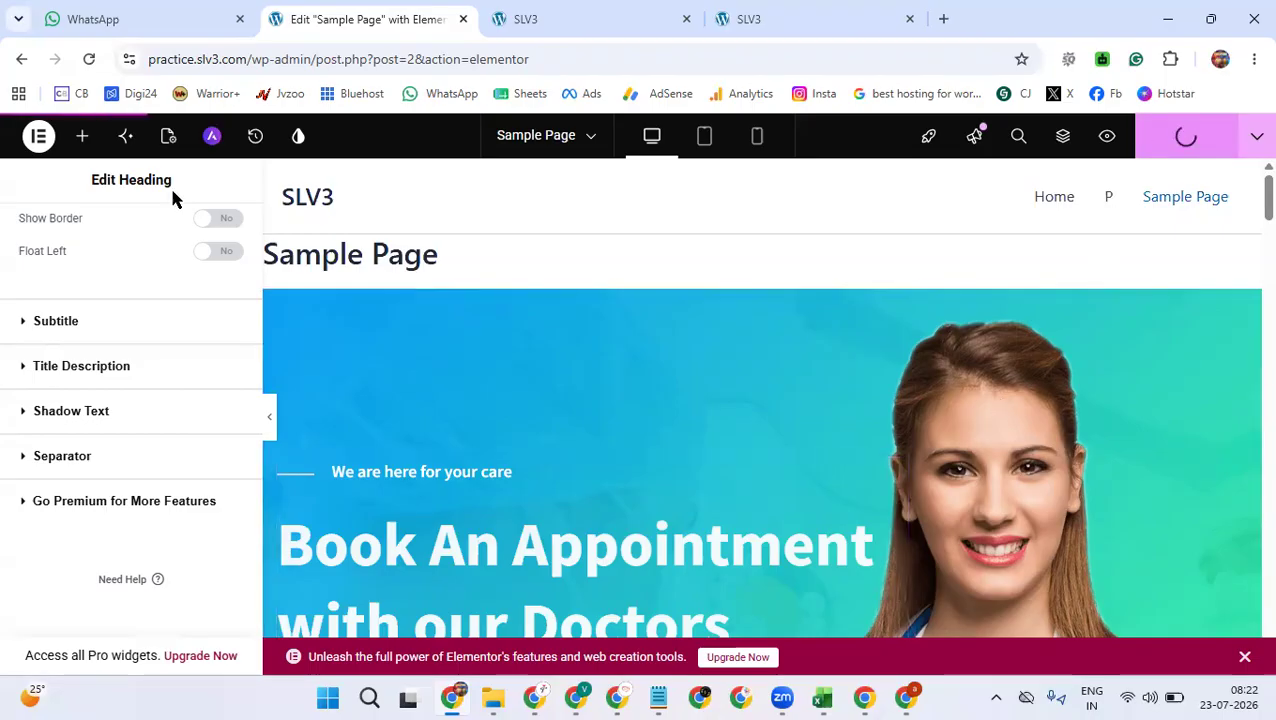
{"action": "left_click", "coordinate": [37, 140]}
{"action": "left_click", "coordinate": [108, 390]}
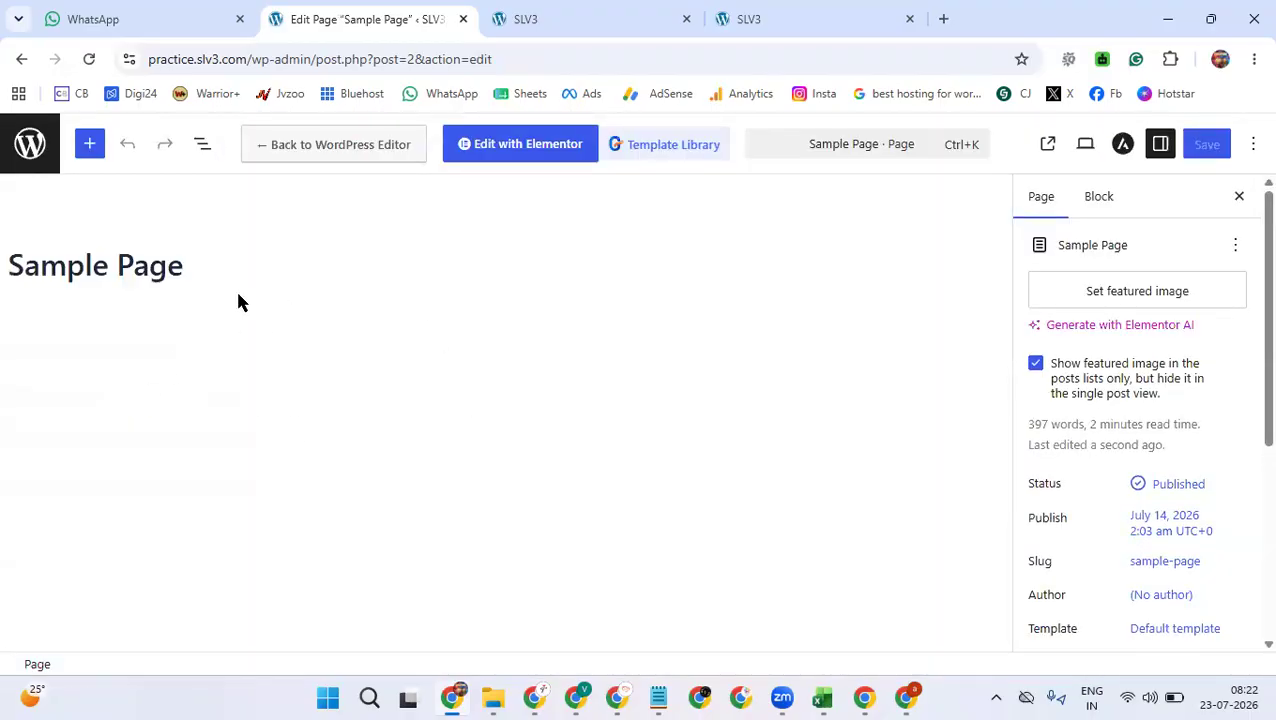
- Reopen Sample Page in Elementor and delete every section of the medical layout, from the appointment banner down to the news section
{"action": "left_click", "coordinate": [553, 156]}
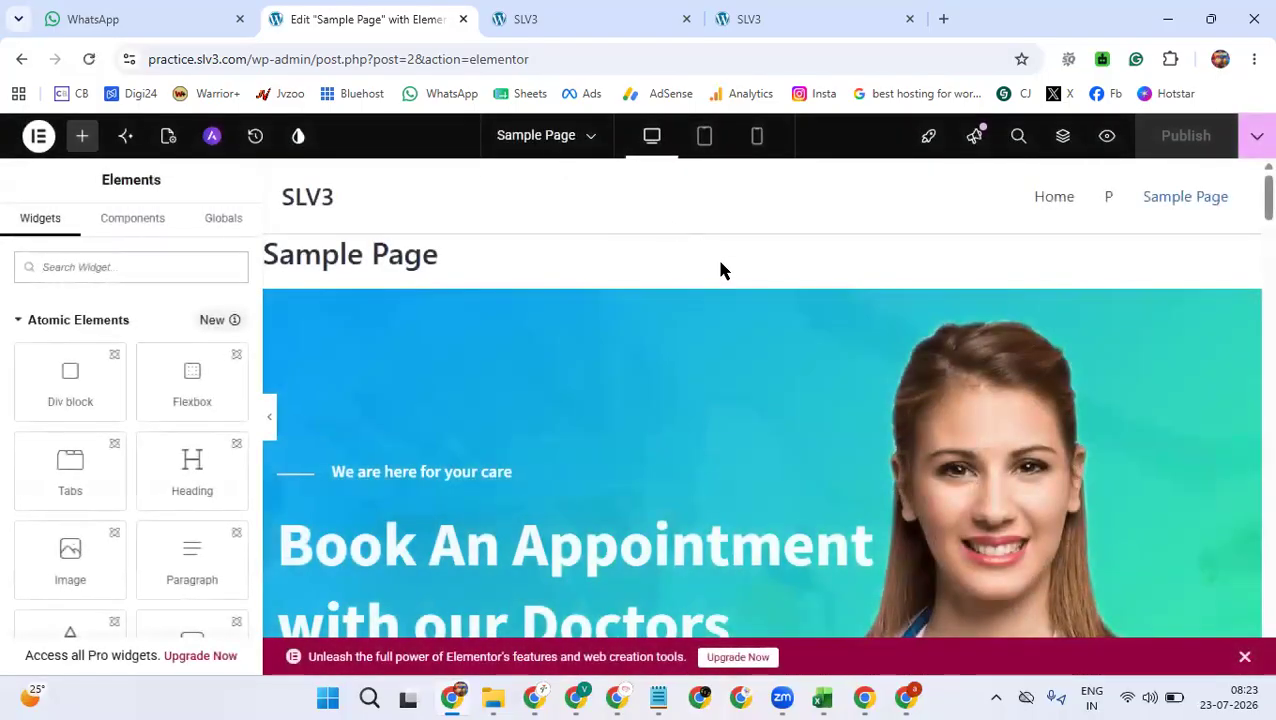
{"action": "left_click", "coordinate": [787, 292]}
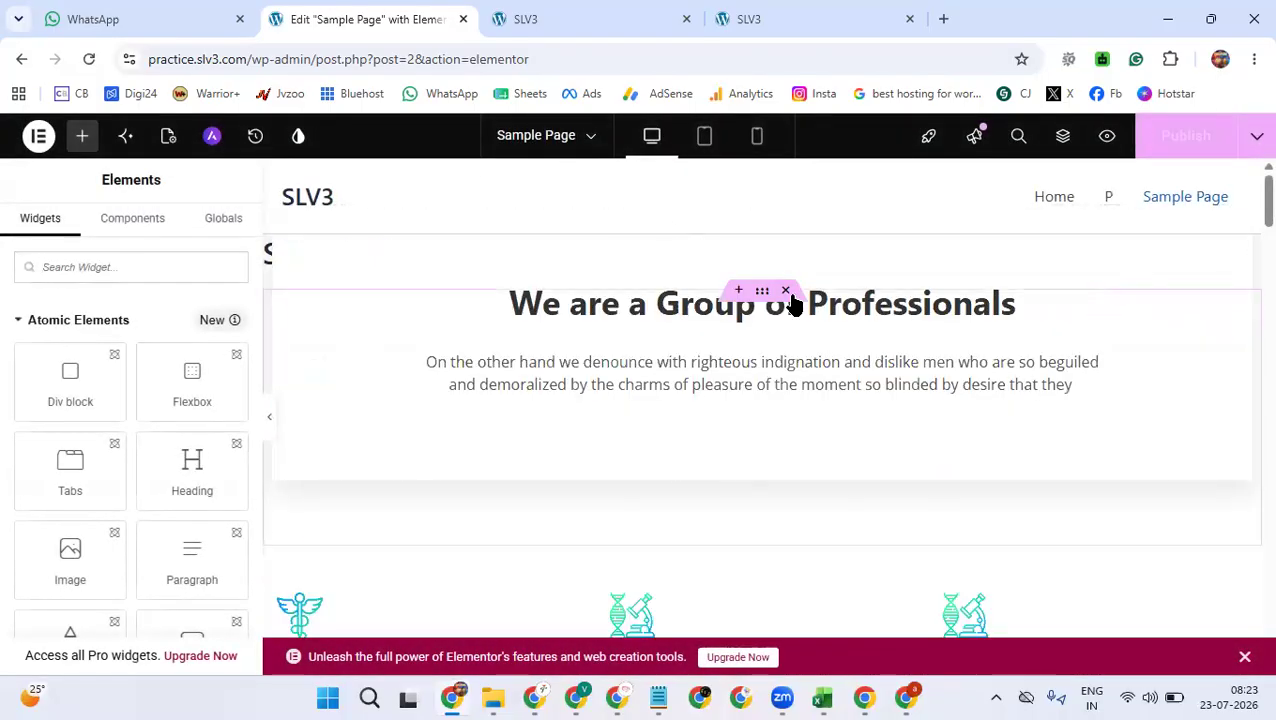
{"action": "left_click", "coordinate": [787, 292]}
{"action": "left_click", "coordinate": [787, 292]}
{"action": "left_click", "coordinate": [787, 292]}
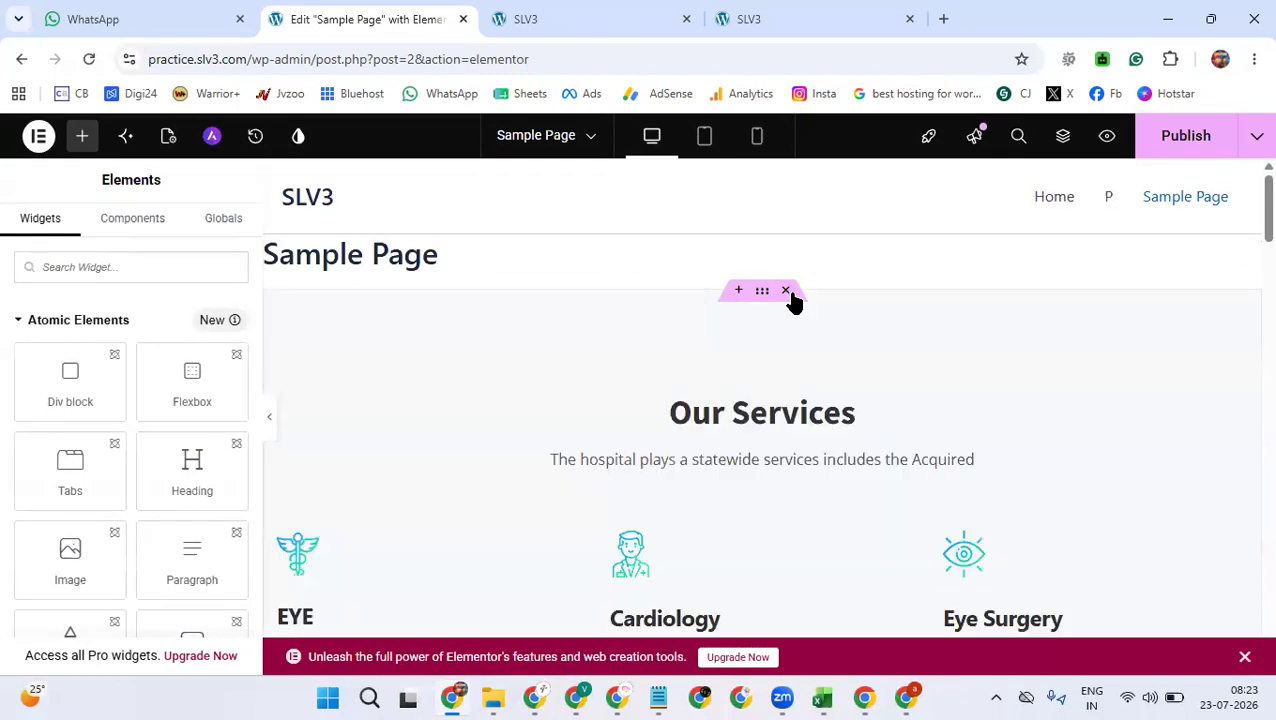
{"action": "left_click", "coordinate": [787, 292]}
{"action": "left_click", "coordinate": [787, 292]}
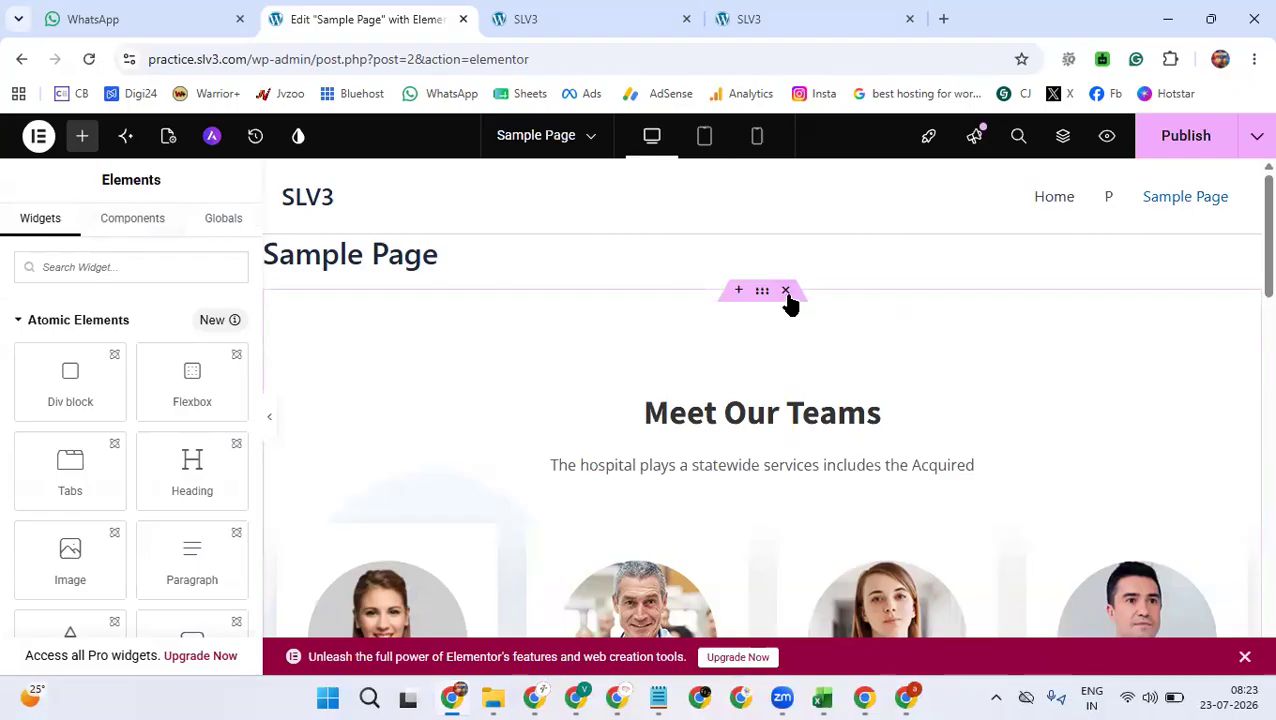
{"action": "left_click", "coordinate": [787, 292]}
{"action": "left_click", "coordinate": [787, 292]}
{"action": "left_click", "coordinate": [787, 292]}
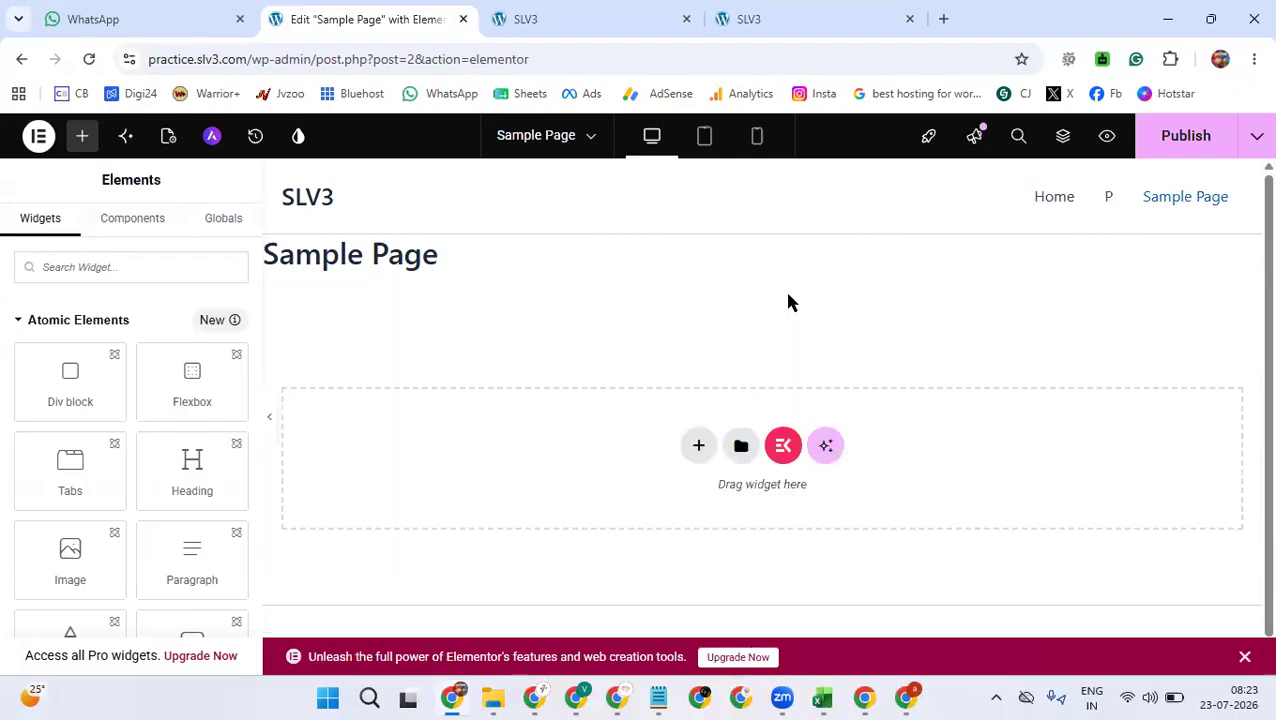
- Open the ElementsKit page library and examine its list of design categories
{"action": "left_click", "coordinate": [783, 446]}
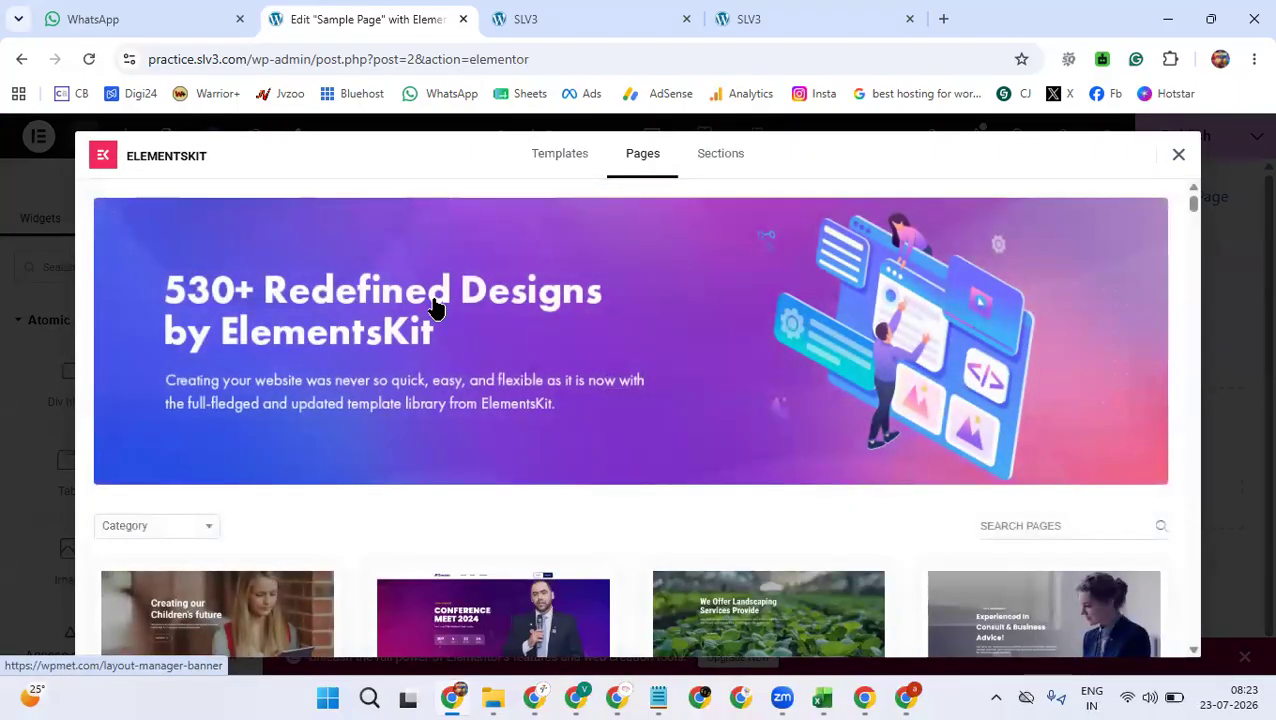
{"action": "scroll", "coordinate": [379, 285], "scroll_direction": "down", "scroll_amount": 4}
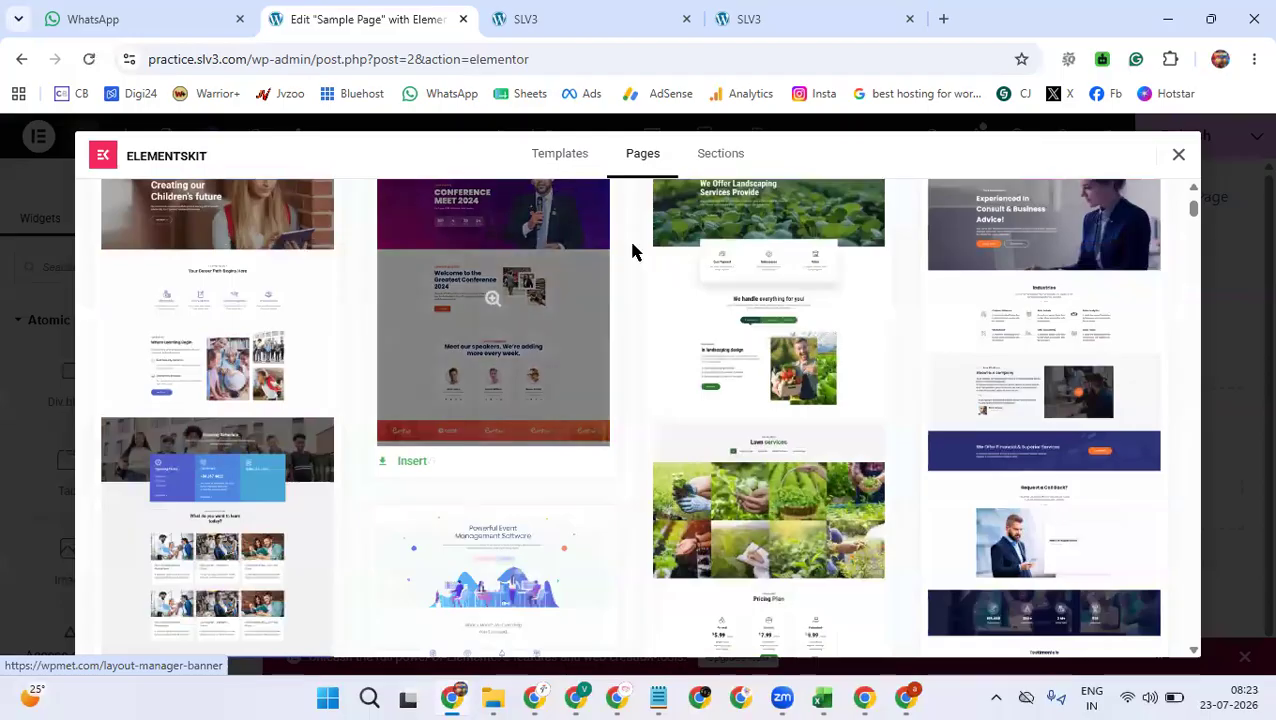
{"action": "scroll", "coordinate": [715, 390], "scroll_direction": "up", "scroll_amount": 4}
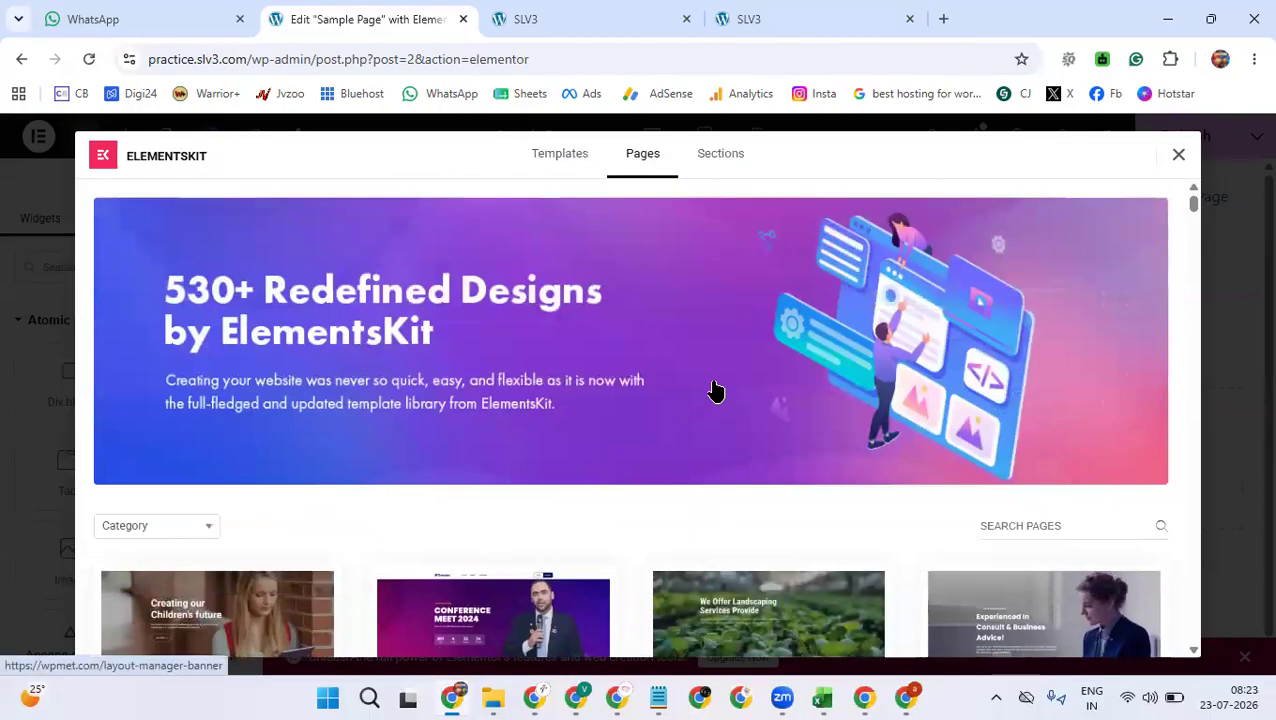
{"action": "left_click", "coordinate": [210, 525]}
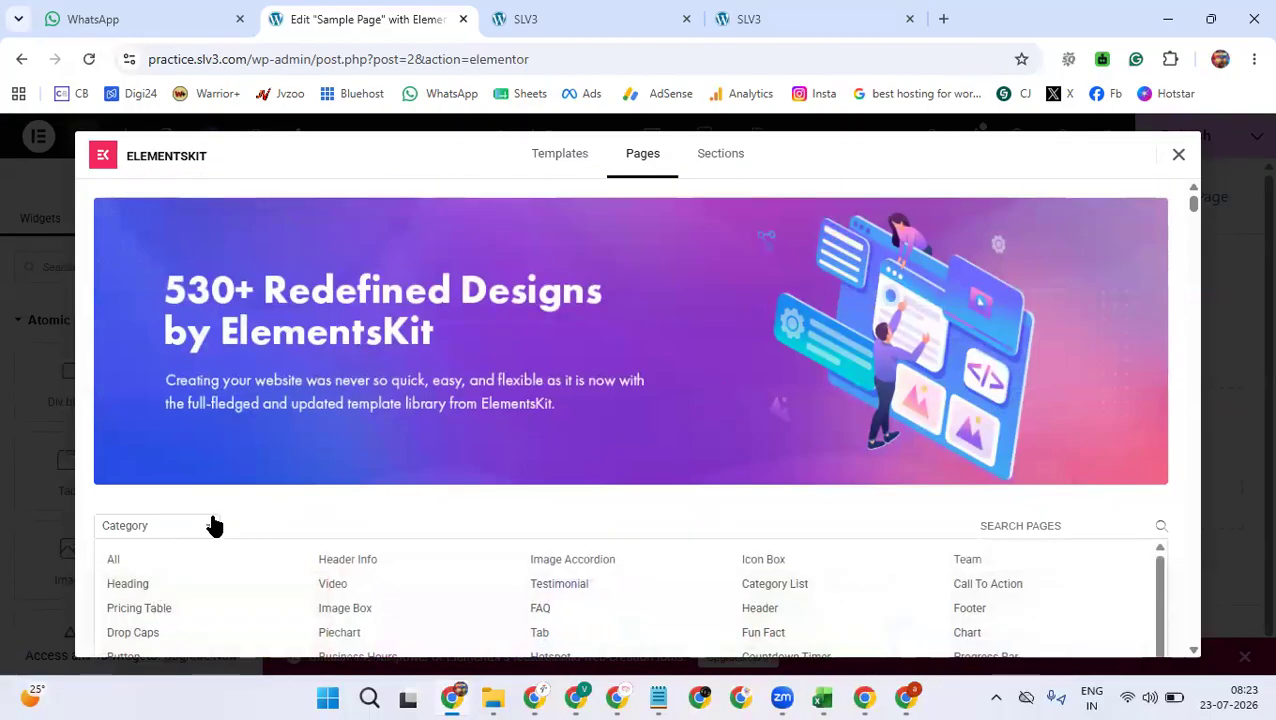
{"action": "scroll", "coordinate": [212, 524], "scroll_direction": "down", "scroll_amount": 2}
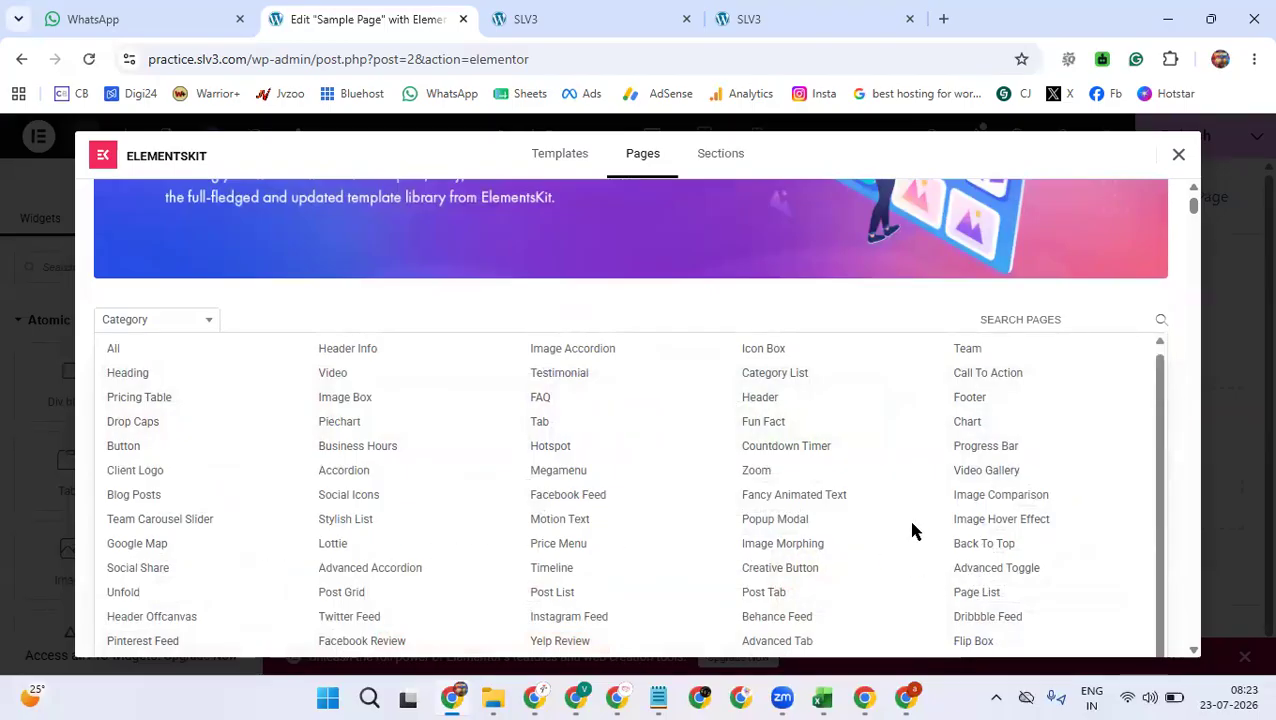
{"action": "scroll", "coordinate": [472, 254], "scroll_direction": "down", "scroll_amount": 2}
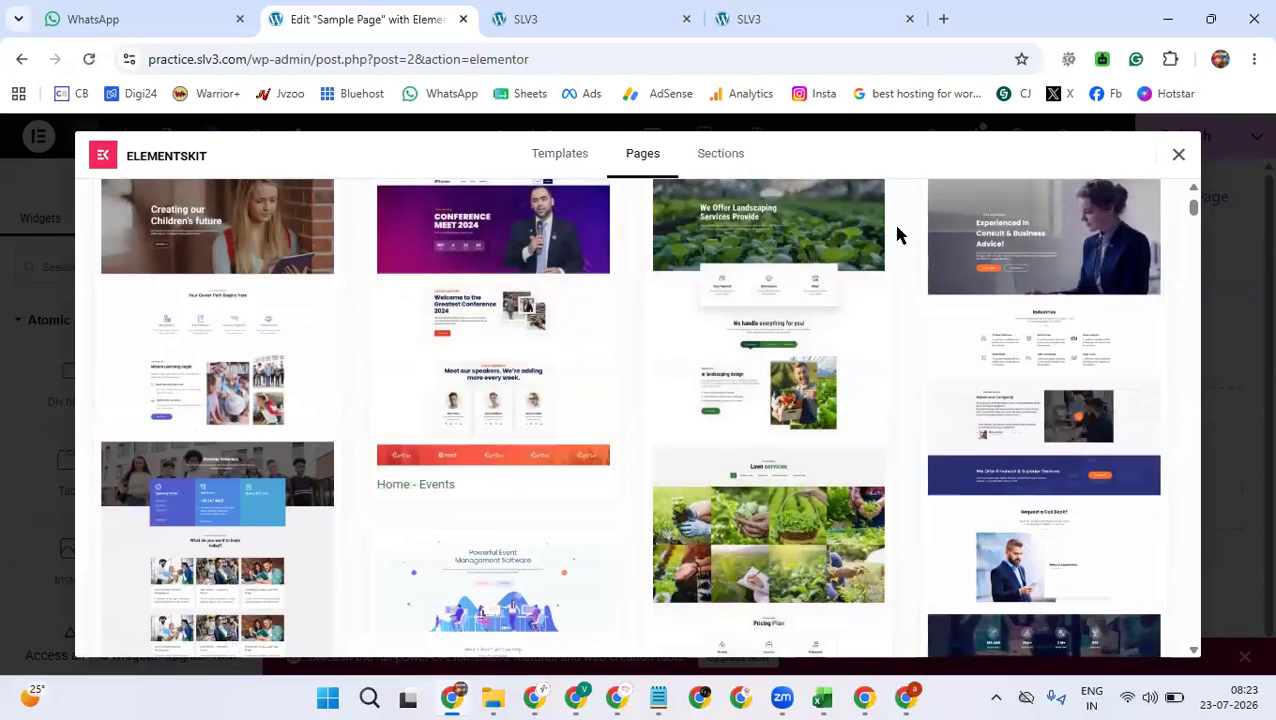
- Browse the ready-made page designs in the ElementsKit library, comparing home, about, services and contact layouts across business categories
{"action": "scroll", "coordinate": [945, 288], "scroll_direction": "down", "scroll_amount": 3}
{"action": "scroll", "coordinate": [945, 290], "scroll_direction": "down", "scroll_amount": 3}
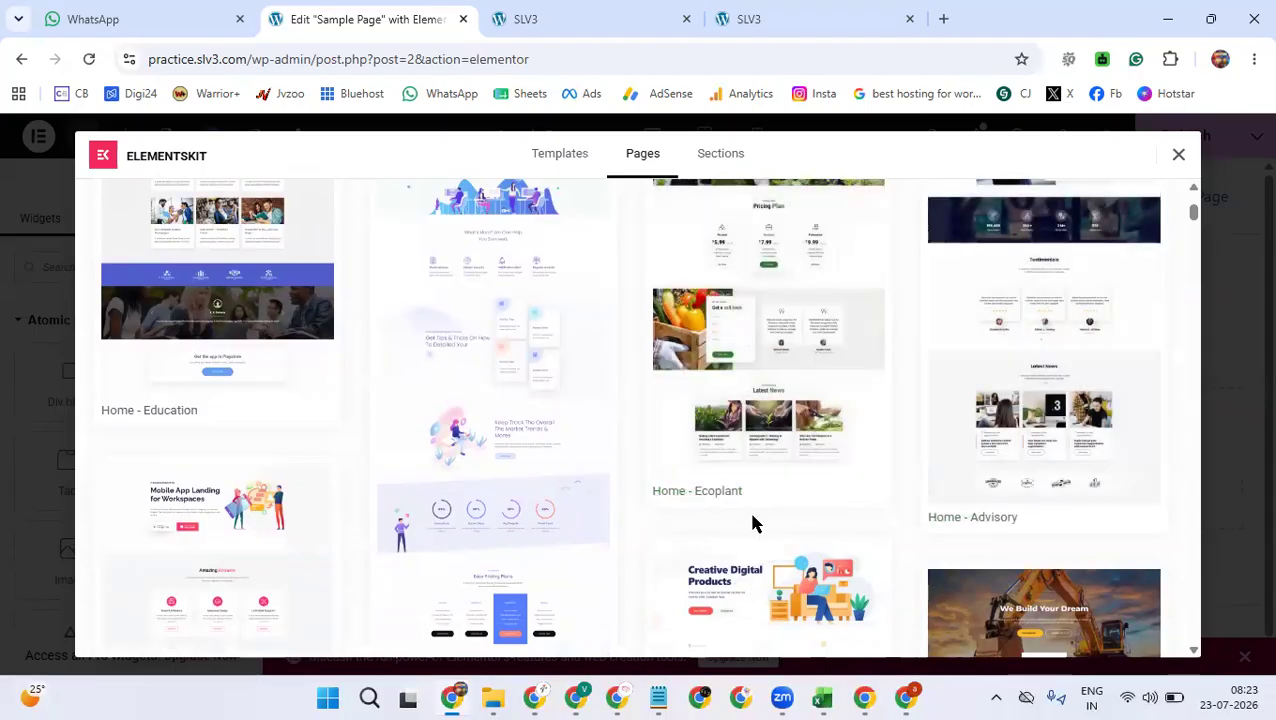
{"action": "scroll", "coordinate": [755, 523], "scroll_direction": "down", "scroll_amount": 5}
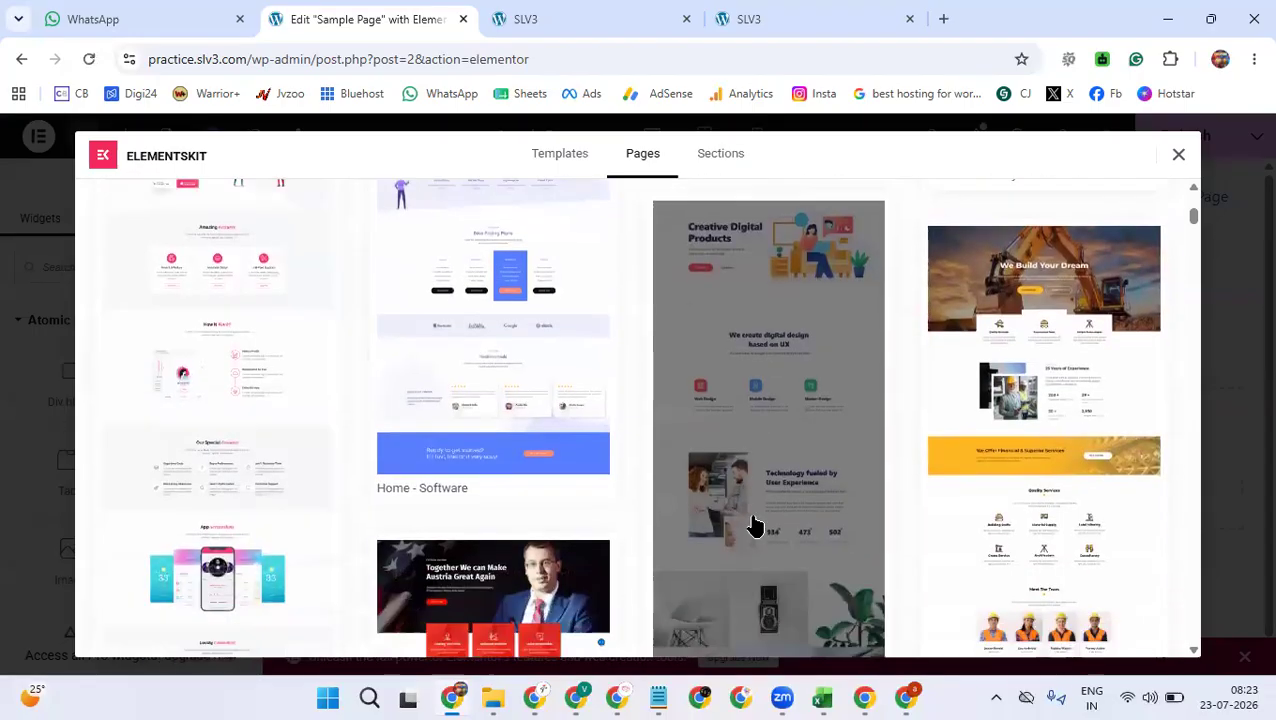
{"action": "scroll", "coordinate": [670, 525], "scroll_direction": "down", "scroll_amount": 7}
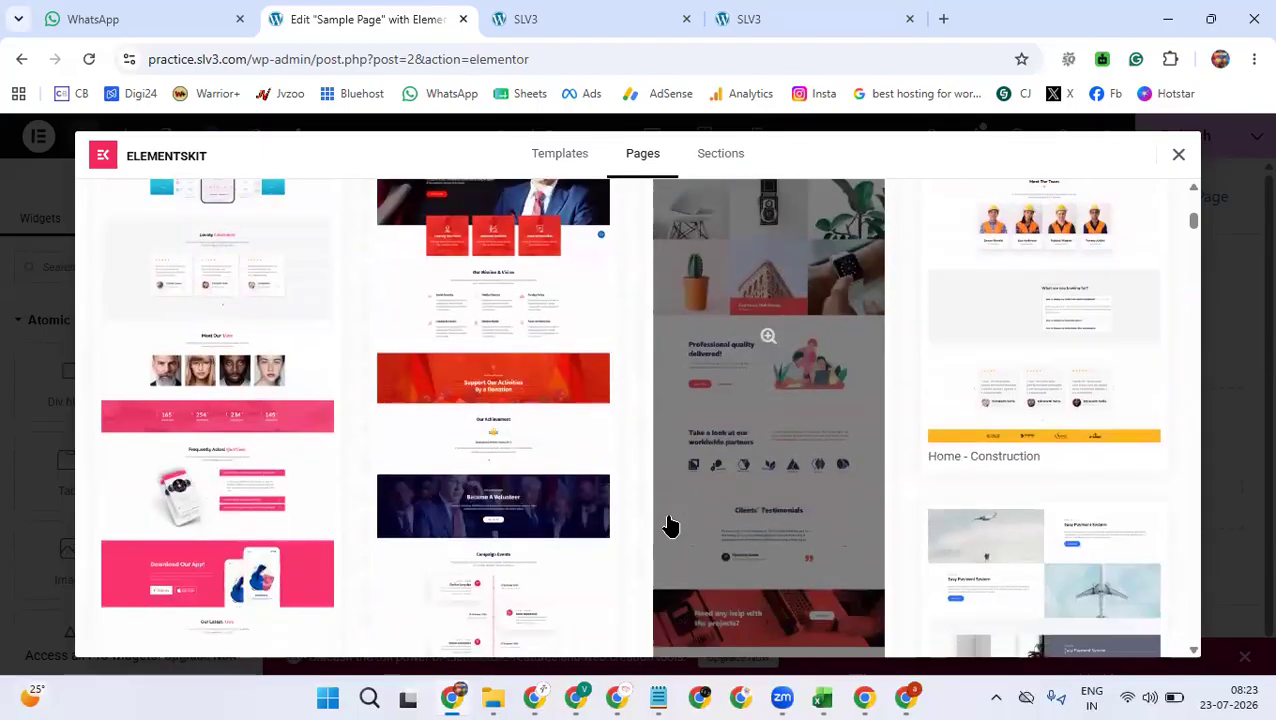
{"action": "scroll", "coordinate": [670, 525], "scroll_direction": "down", "scroll_amount": 5}
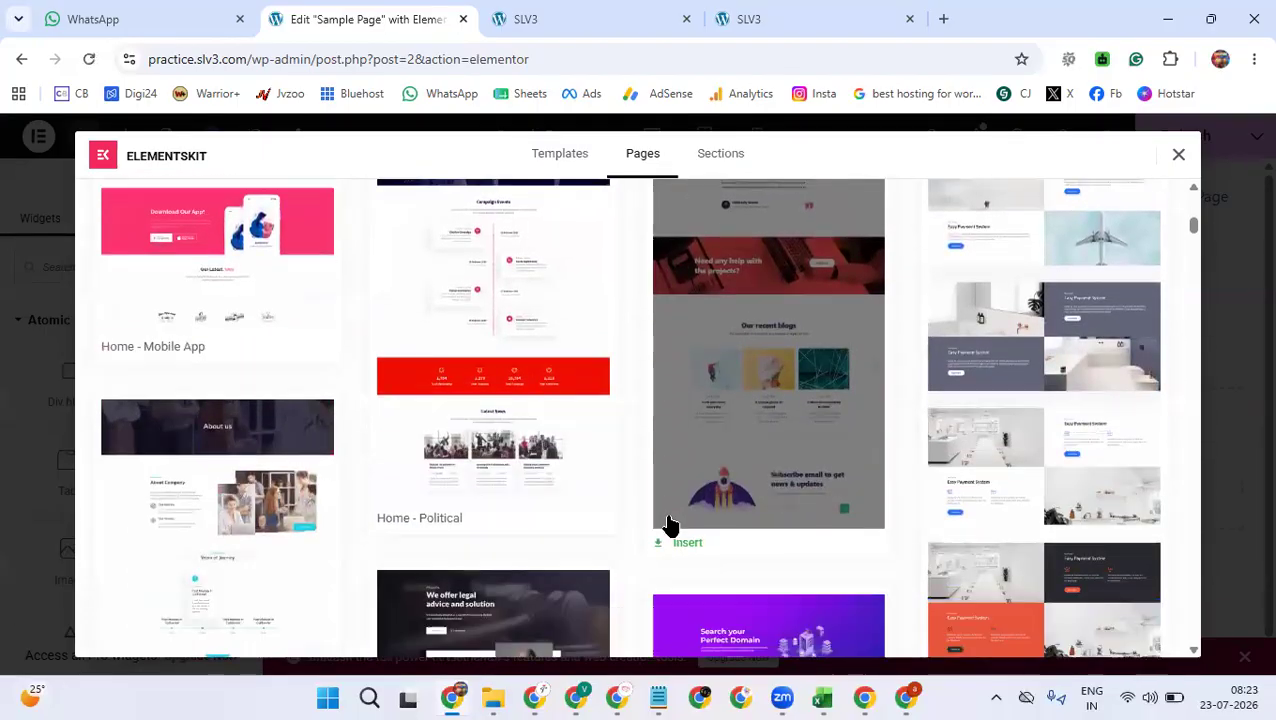
{"action": "scroll", "coordinate": [670, 525], "scroll_direction": "down", "scroll_amount": 8}
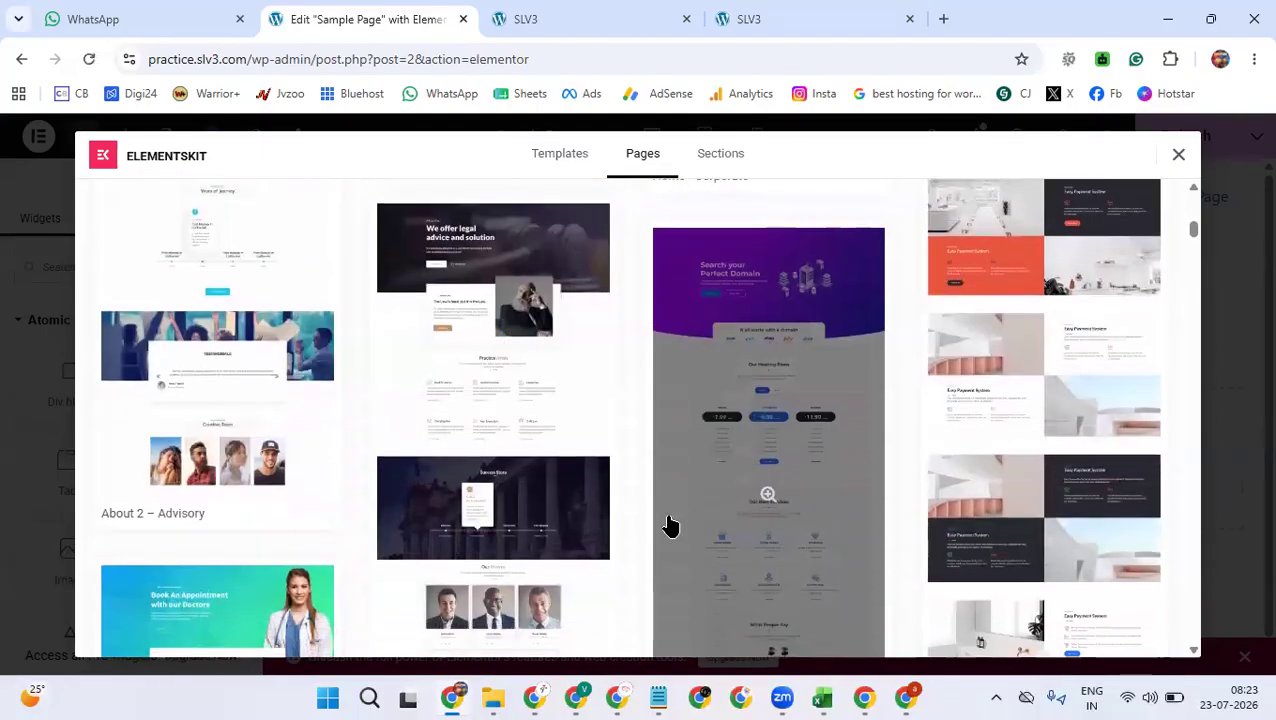
{"action": "scroll", "coordinate": [670, 525], "scroll_direction": "down", "scroll_amount": 8}
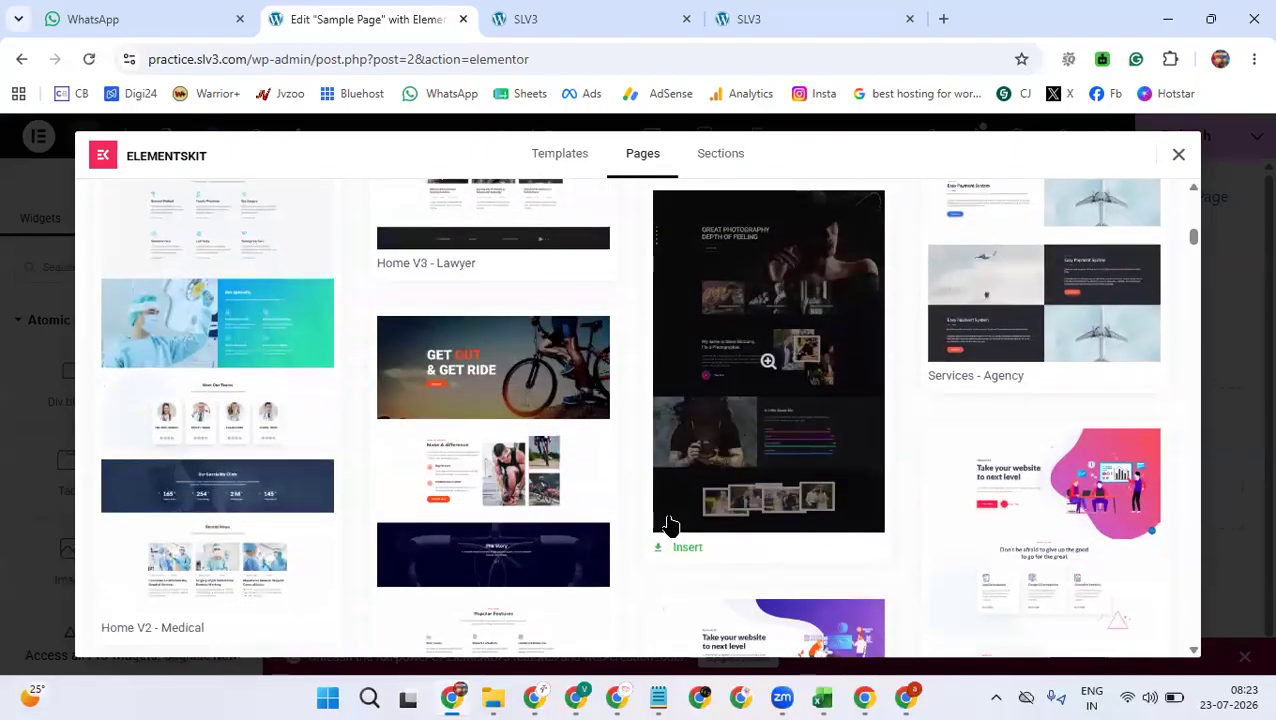
{"action": "scroll", "coordinate": [670, 525], "scroll_direction": "down", "scroll_amount": 1}
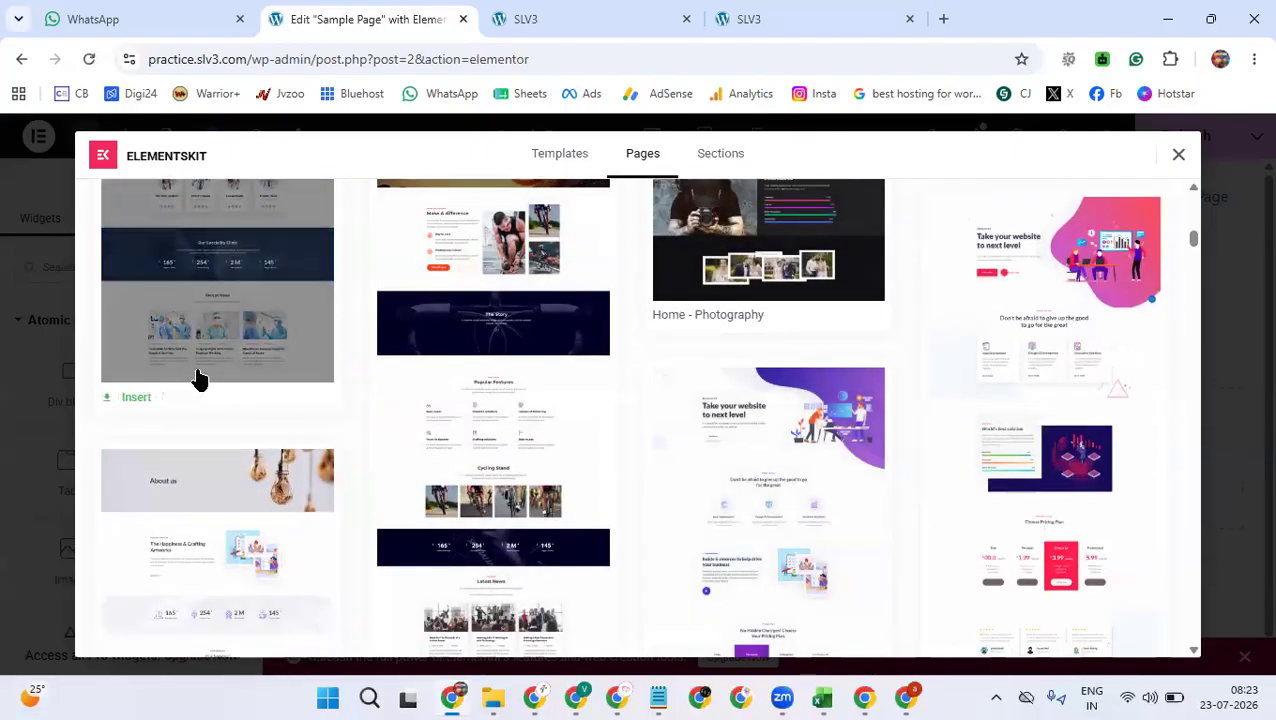
{"action": "scroll", "coordinate": [194, 330], "scroll_direction": "up", "scroll_amount": 2}
{"action": "scroll", "coordinate": [194, 330], "scroll_direction": "up", "scroll_amount": 4}
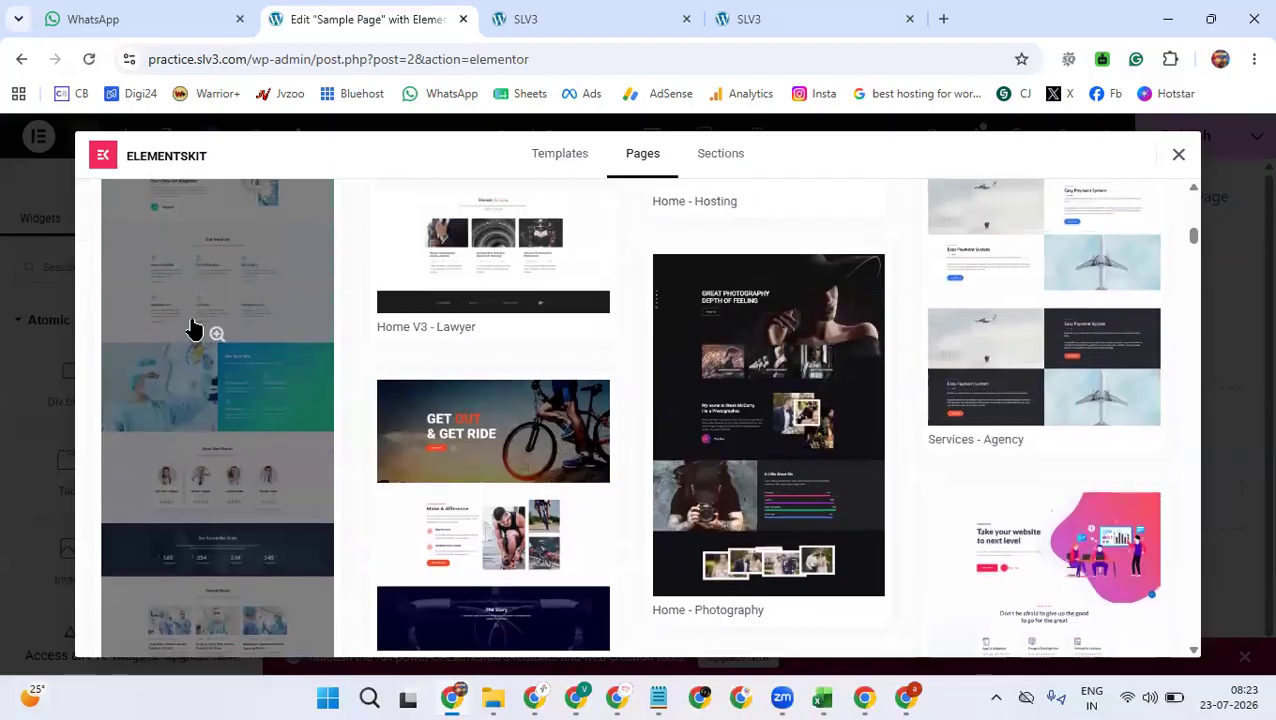
{"action": "scroll", "coordinate": [194, 330], "scroll_direction": "down", "scroll_amount": 11}
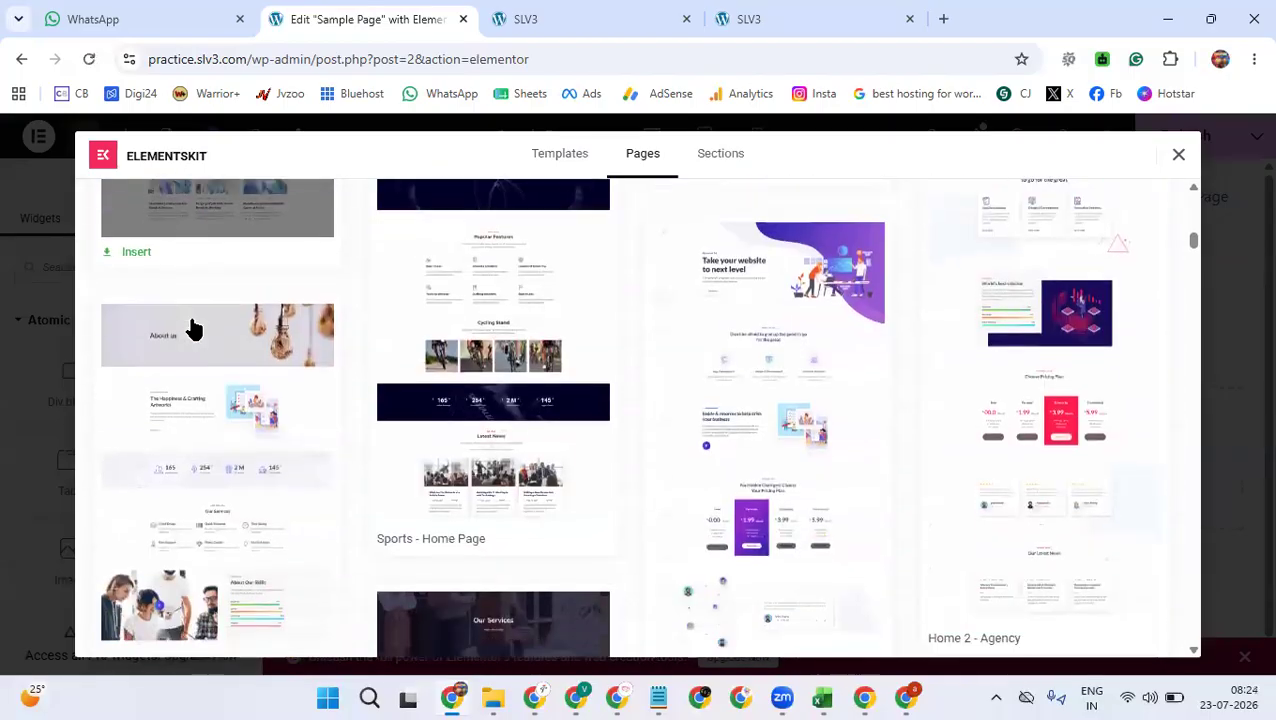
{"action": "scroll", "coordinate": [470, 416], "scroll_direction": "down", "scroll_amount": 1}
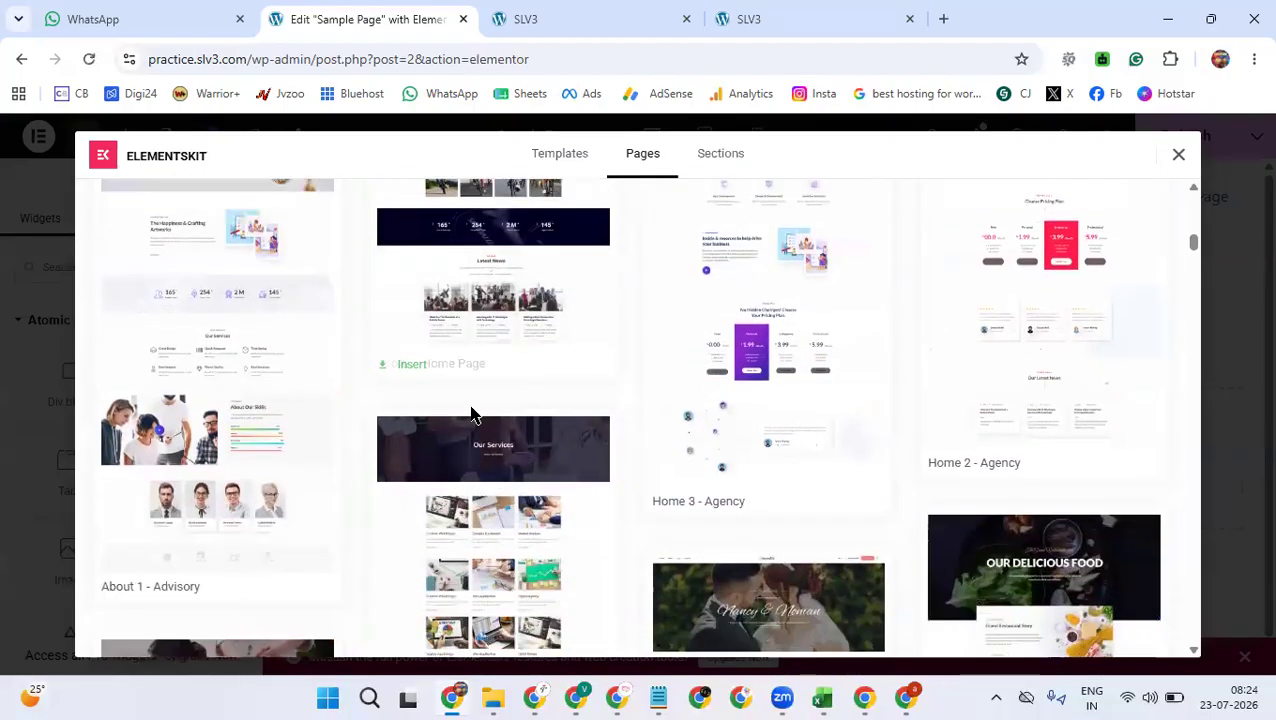
{"action": "scroll", "coordinate": [903, 340], "scroll_direction": "down", "scroll_amount": 4}
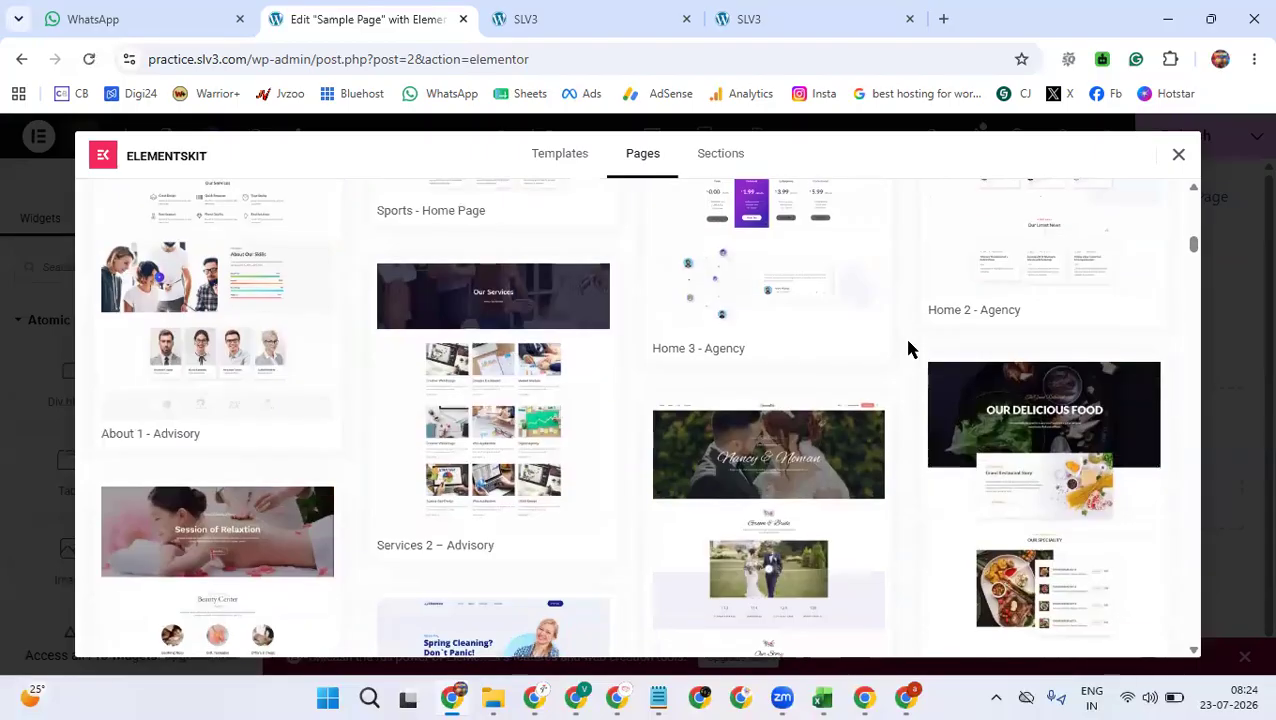
{"action": "scroll", "coordinate": [908, 348], "scroll_direction": "down", "scroll_amount": 5}
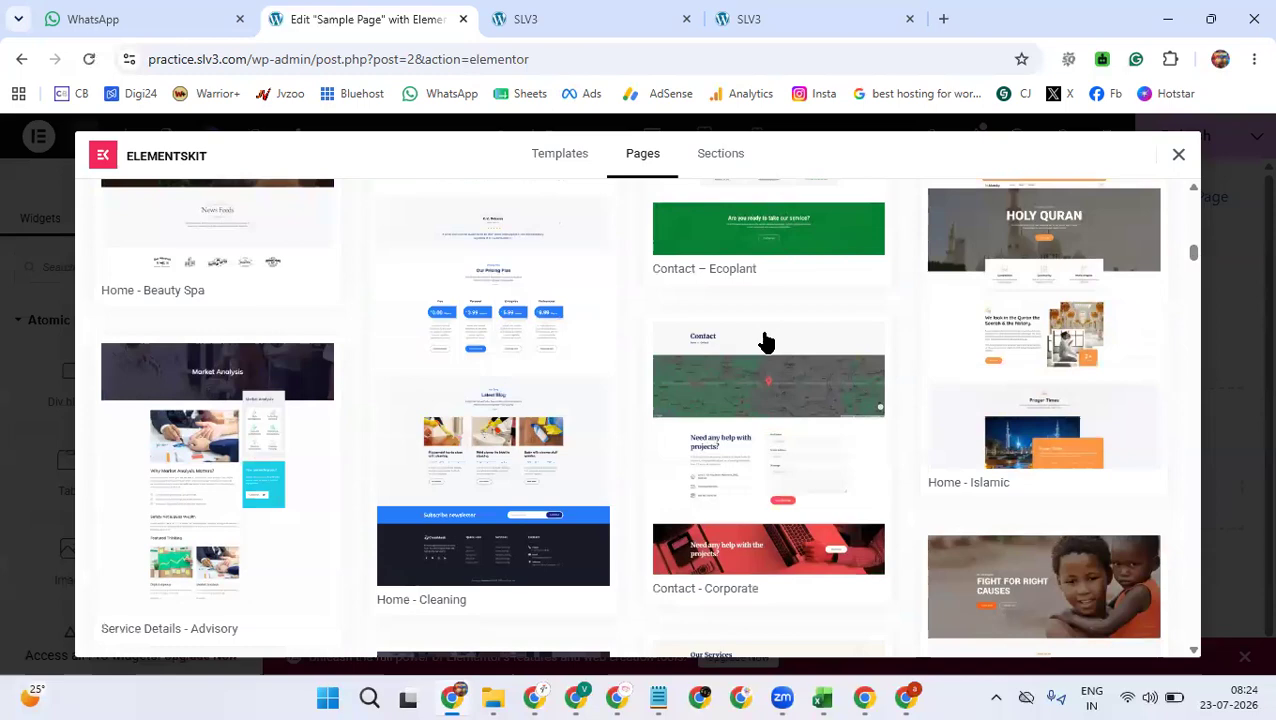
{"action": "scroll", "coordinate": [229, 320], "scroll_direction": "up", "scroll_amount": 1}
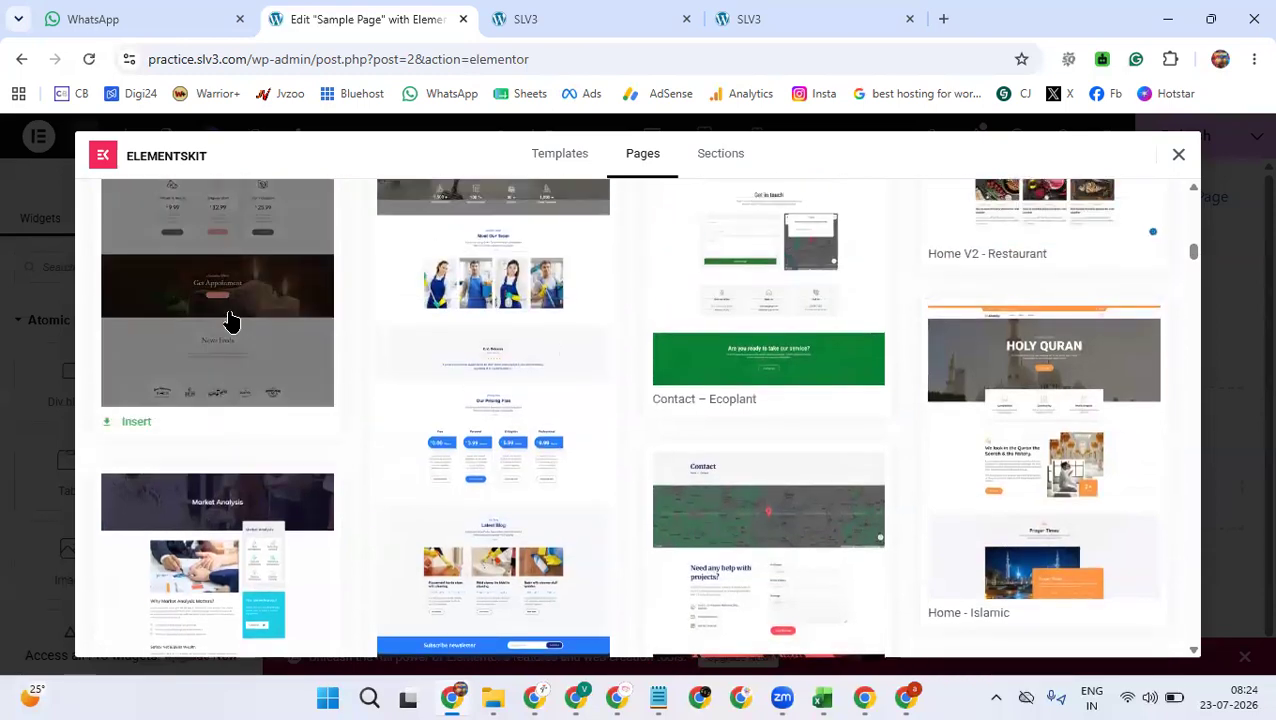
{"action": "scroll", "coordinate": [229, 320], "scroll_direction": "up", "scroll_amount": 2}
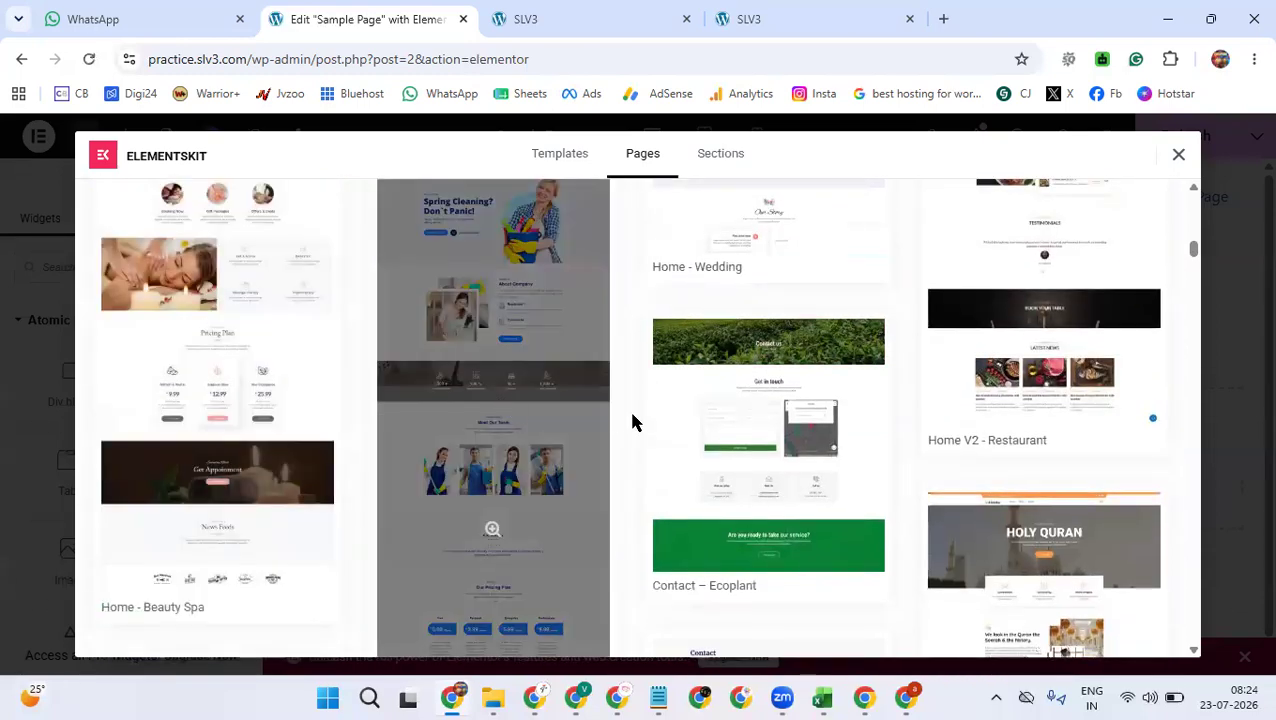
{"action": "scroll", "coordinate": [645, 440], "scroll_direction": "down", "scroll_amount": 2}
{"action": "scroll", "coordinate": [505, 448], "scroll_direction": "down", "scroll_amount": 2}
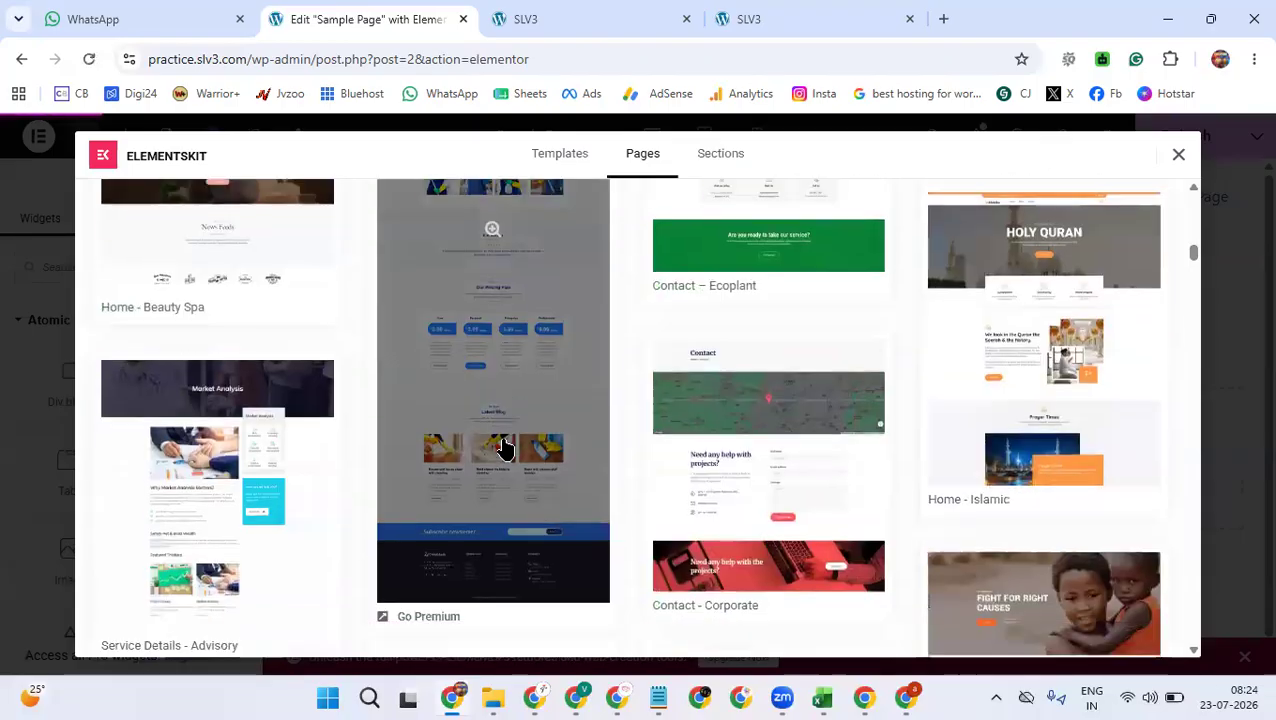
{"action": "scroll", "coordinate": [505, 448], "scroll_direction": "down", "scroll_amount": 2}
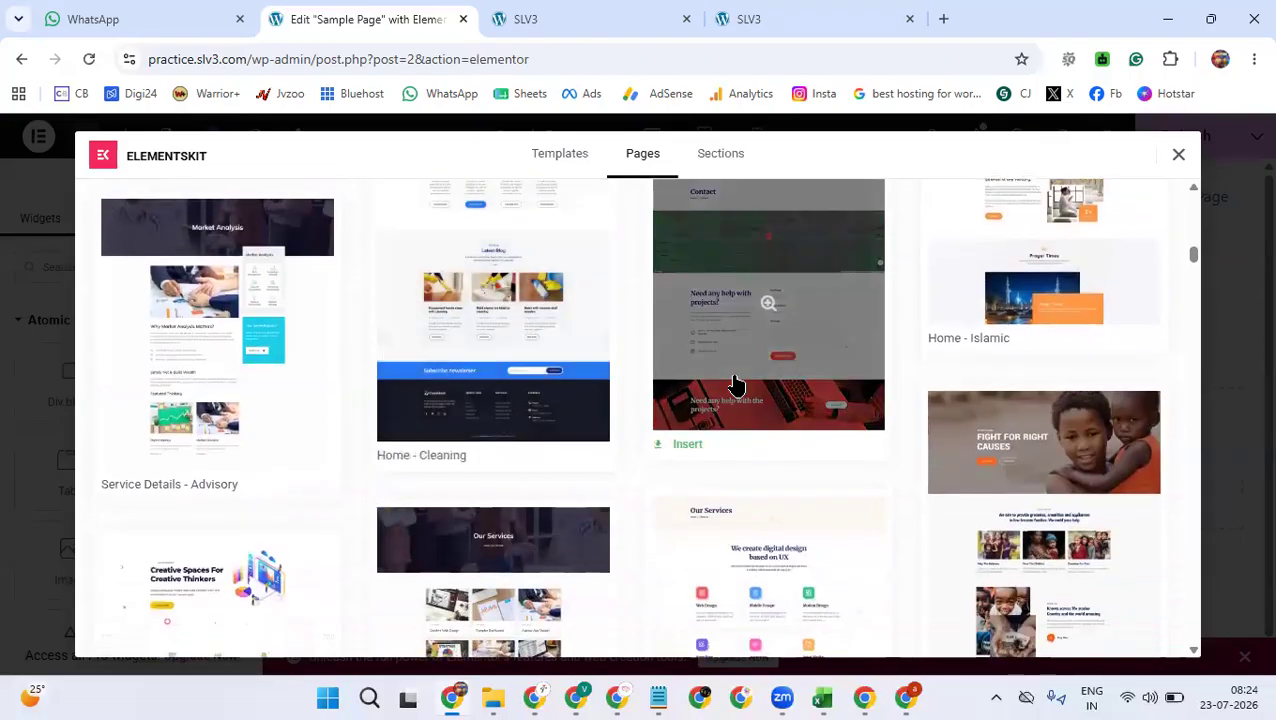
{"action": "scroll", "coordinate": [735, 385], "scroll_direction": "down", "scroll_amount": 5}
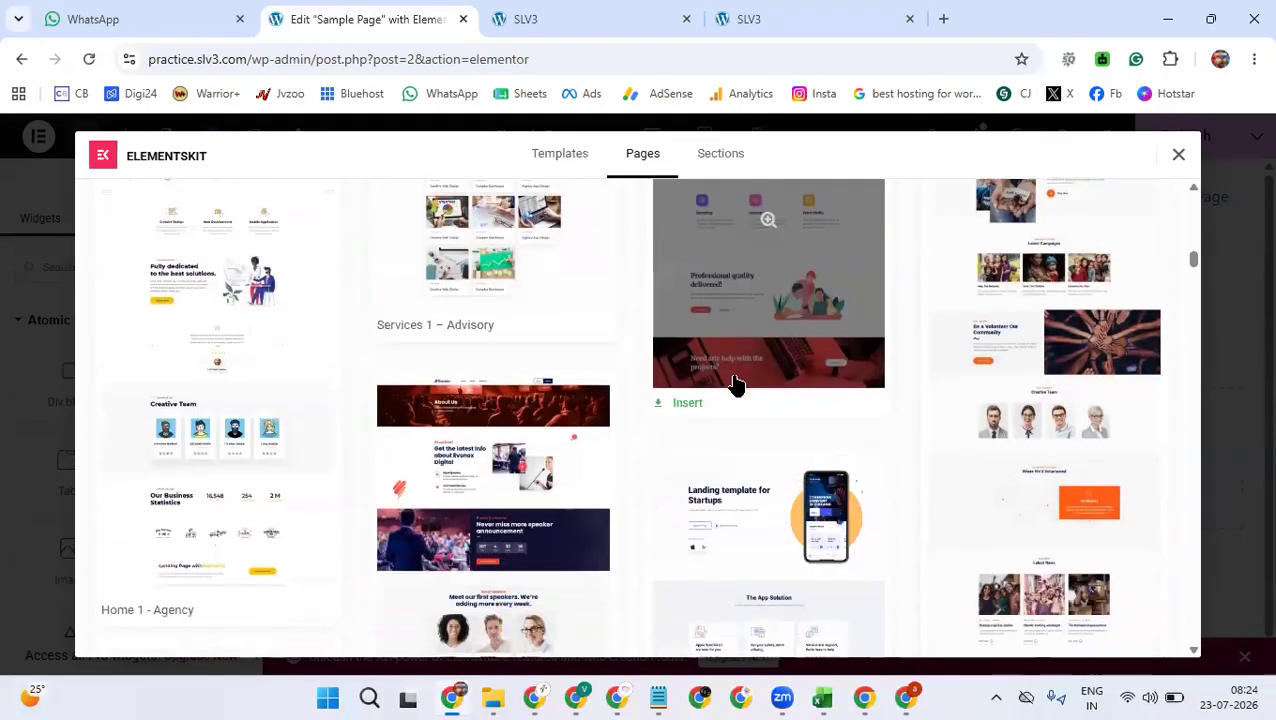
{"action": "scroll", "coordinate": [735, 385], "scroll_direction": "down", "scroll_amount": 3}
{"action": "scroll", "coordinate": [735, 385], "scroll_direction": "down", "scroll_amount": 2}
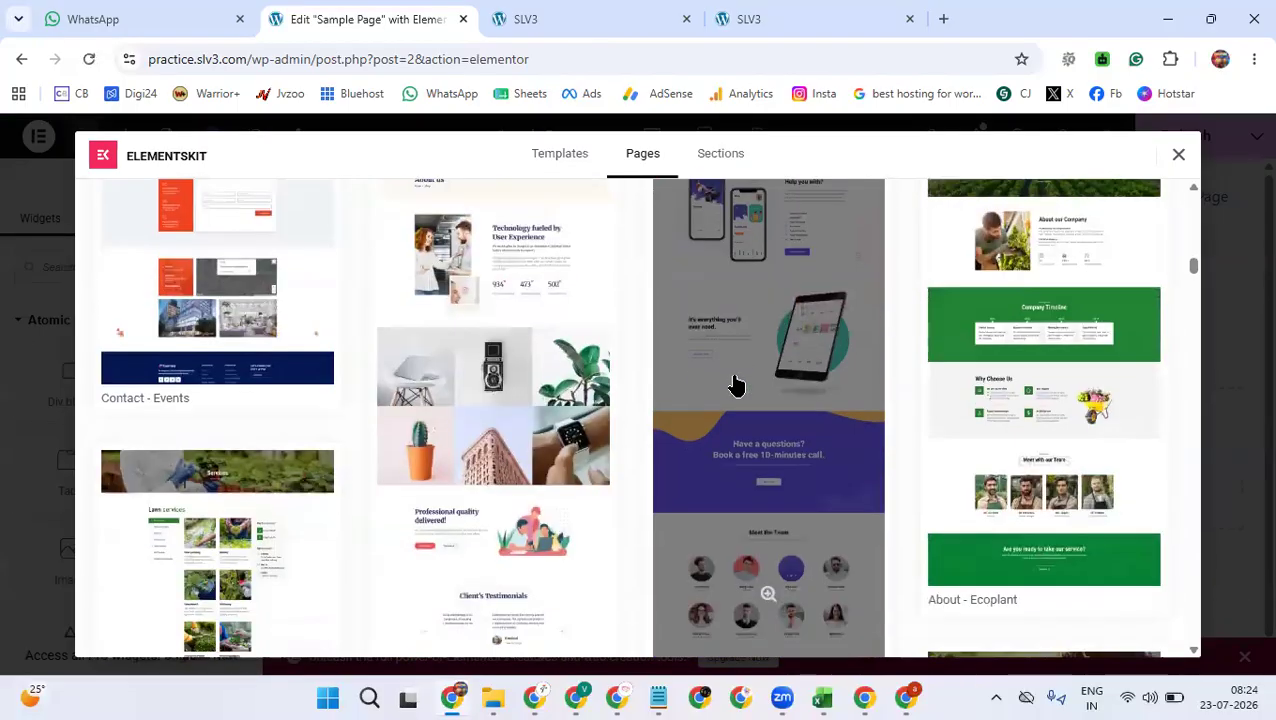
{"action": "scroll", "coordinate": [735, 385], "scroll_direction": "down", "scroll_amount": 3}
{"action": "scroll", "coordinate": [735, 385], "scroll_direction": "down", "scroll_amount": 7}
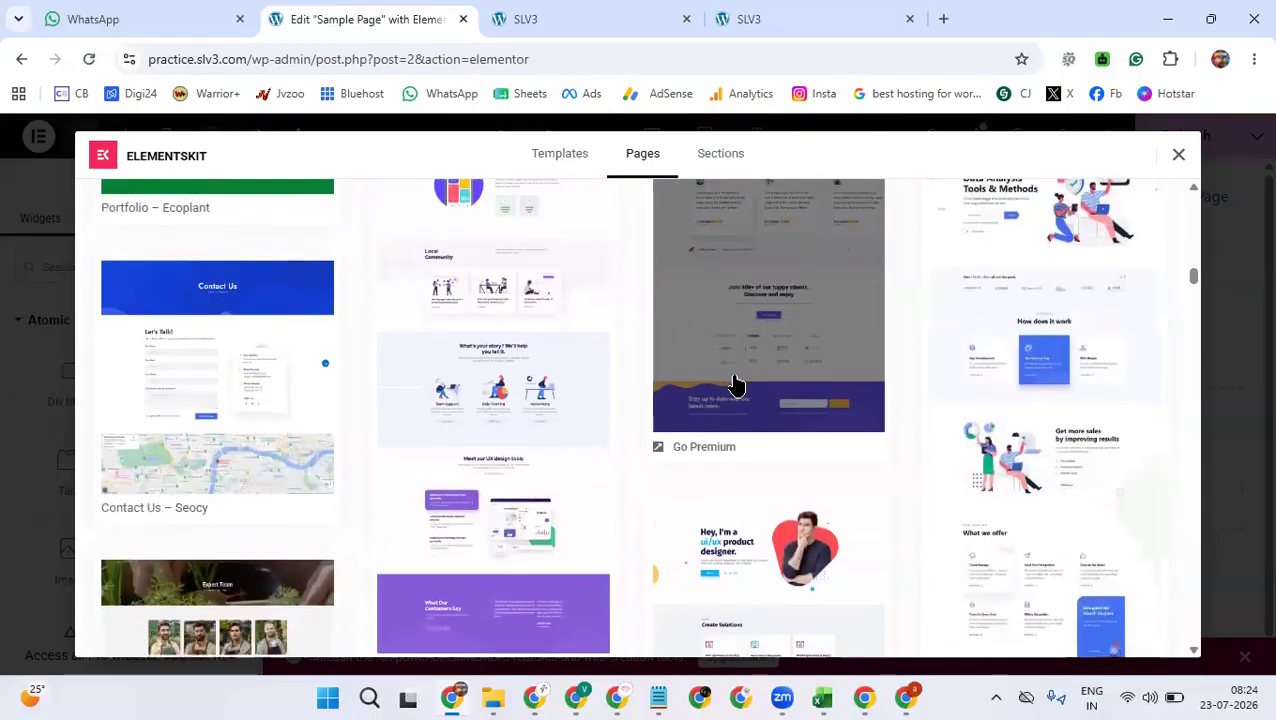
{"action": "scroll", "coordinate": [735, 385], "scroll_direction": "down", "scroll_amount": 3}
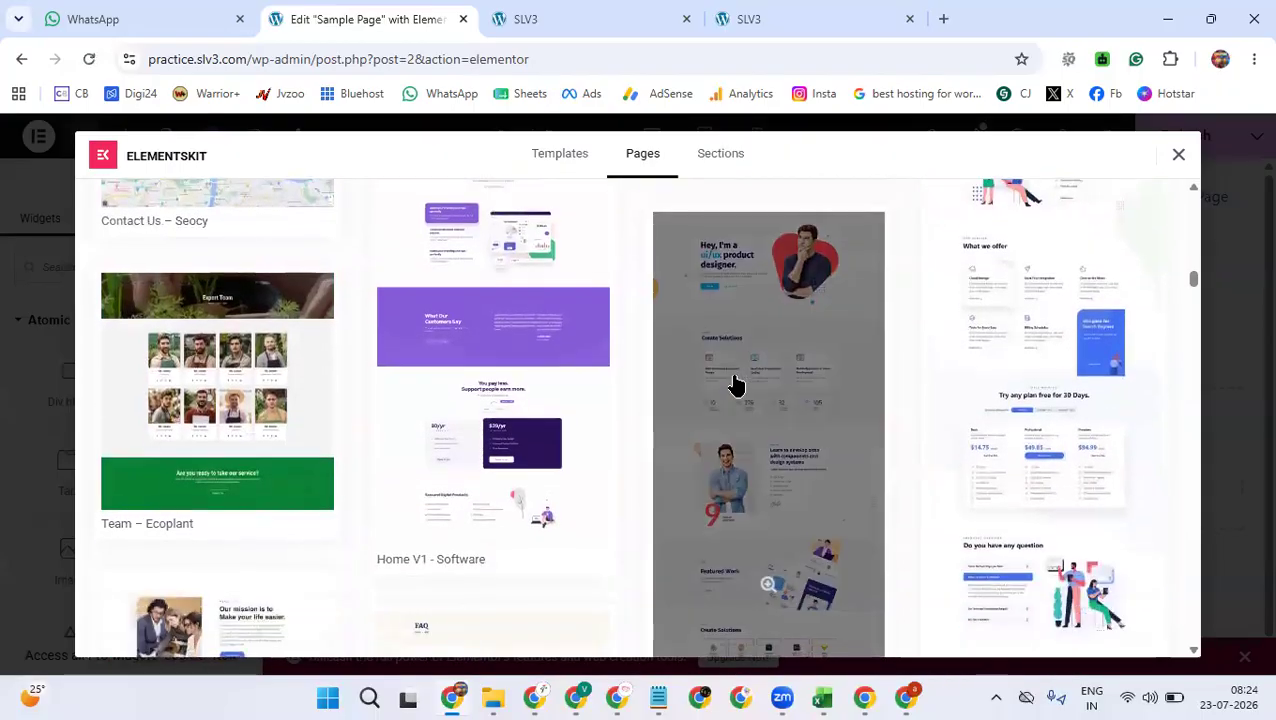
{"action": "scroll", "coordinate": [757, 522], "scroll_direction": "up", "scroll_amount": 10}
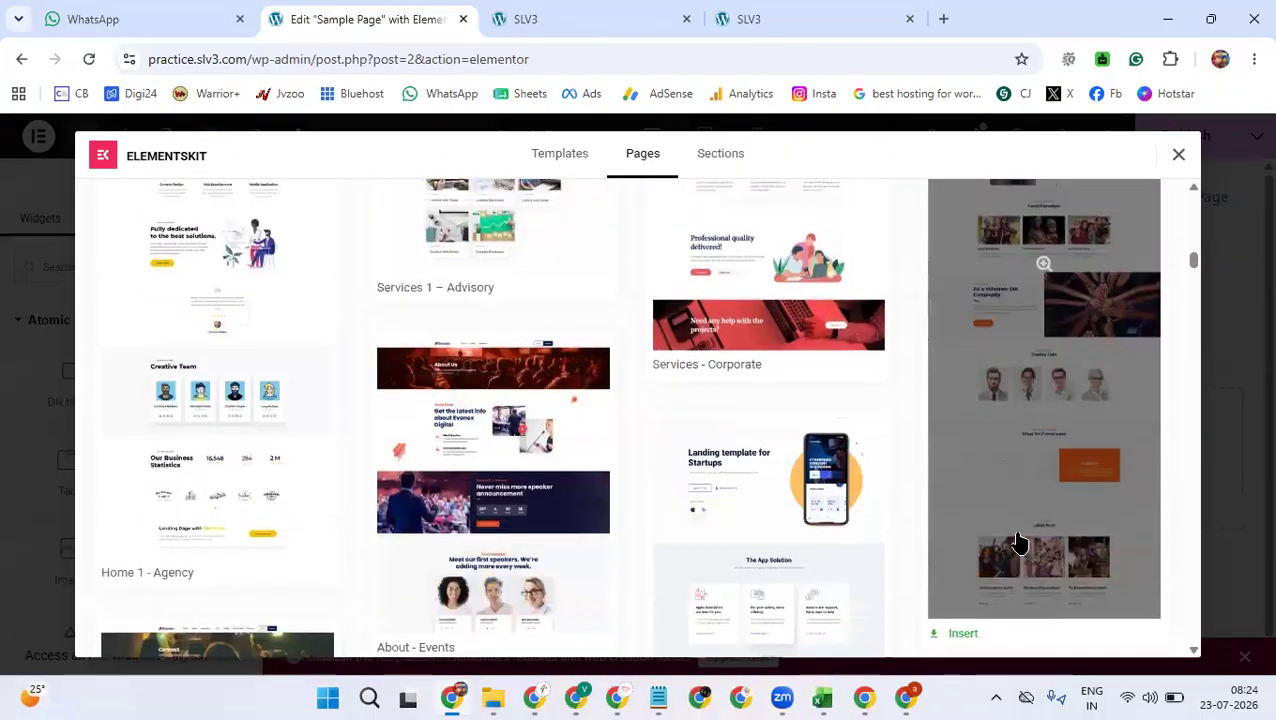
- Switch the ElementsKit library to full template kits and examine the designs offered for different business types
{"action": "left_click", "coordinate": [563, 160]}
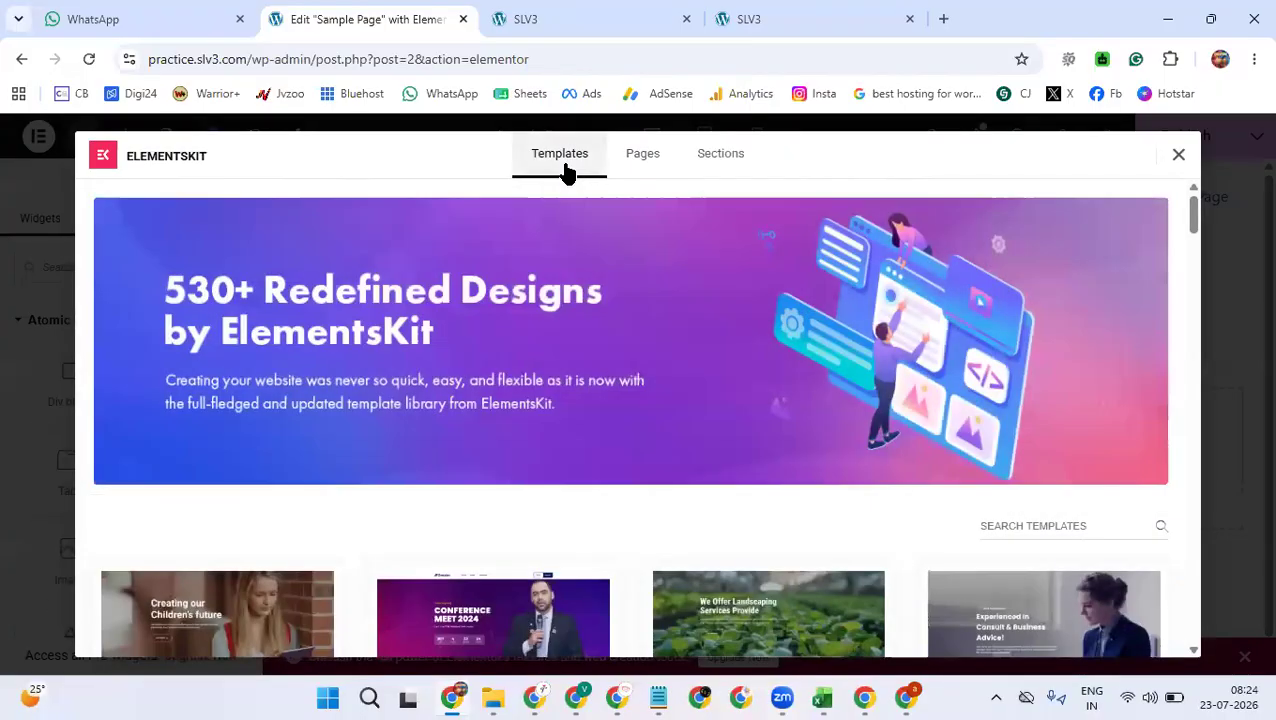
{"action": "scroll", "coordinate": [622, 437], "scroll_direction": "down", "scroll_amount": 3}
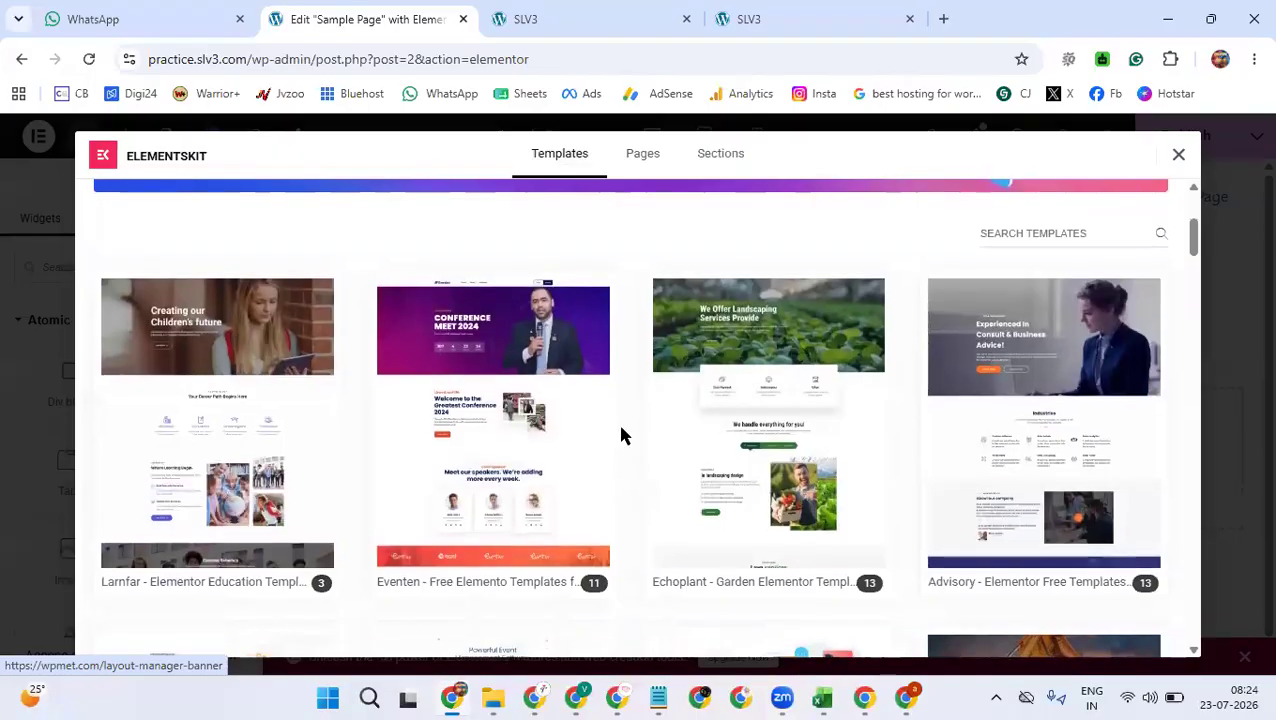
{"action": "scroll", "coordinate": [617, 421], "scroll_direction": "down", "scroll_amount": 1}
{"action": "scroll", "coordinate": [622, 437], "scroll_direction": "down", "scroll_amount": 4}
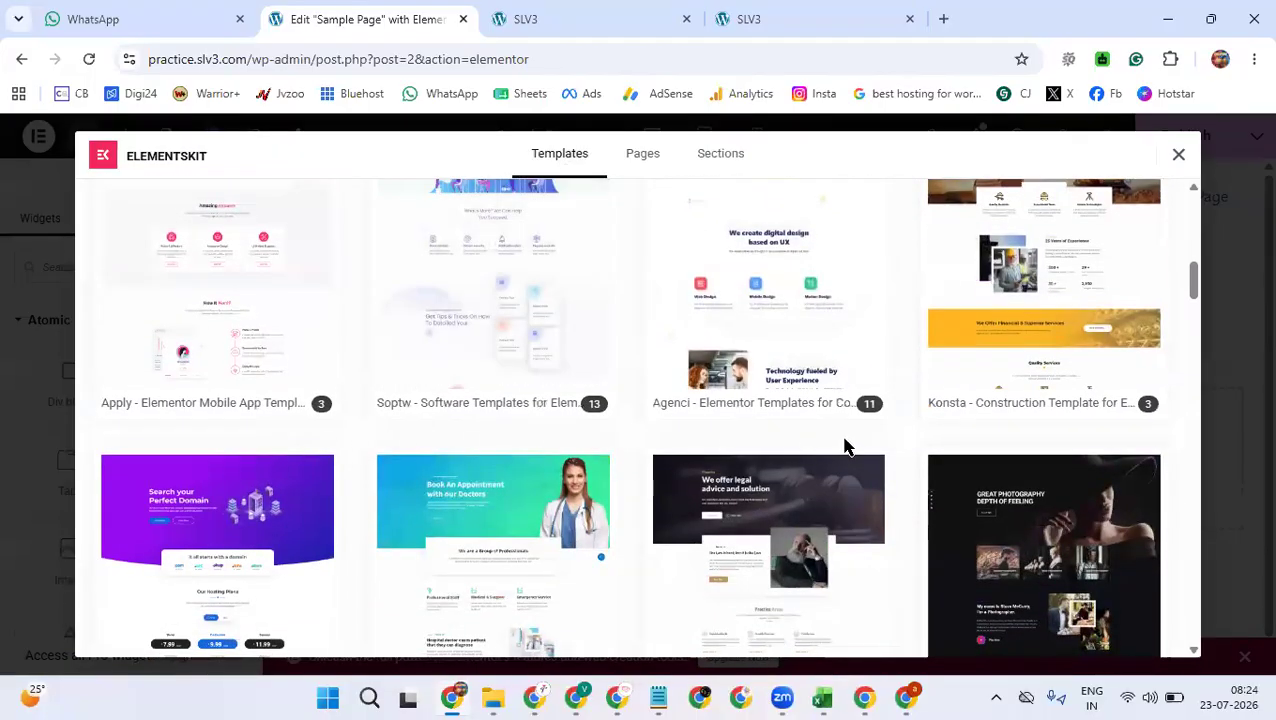
{"action": "scroll", "coordinate": [843, 447], "scroll_direction": "down", "scroll_amount": 5}
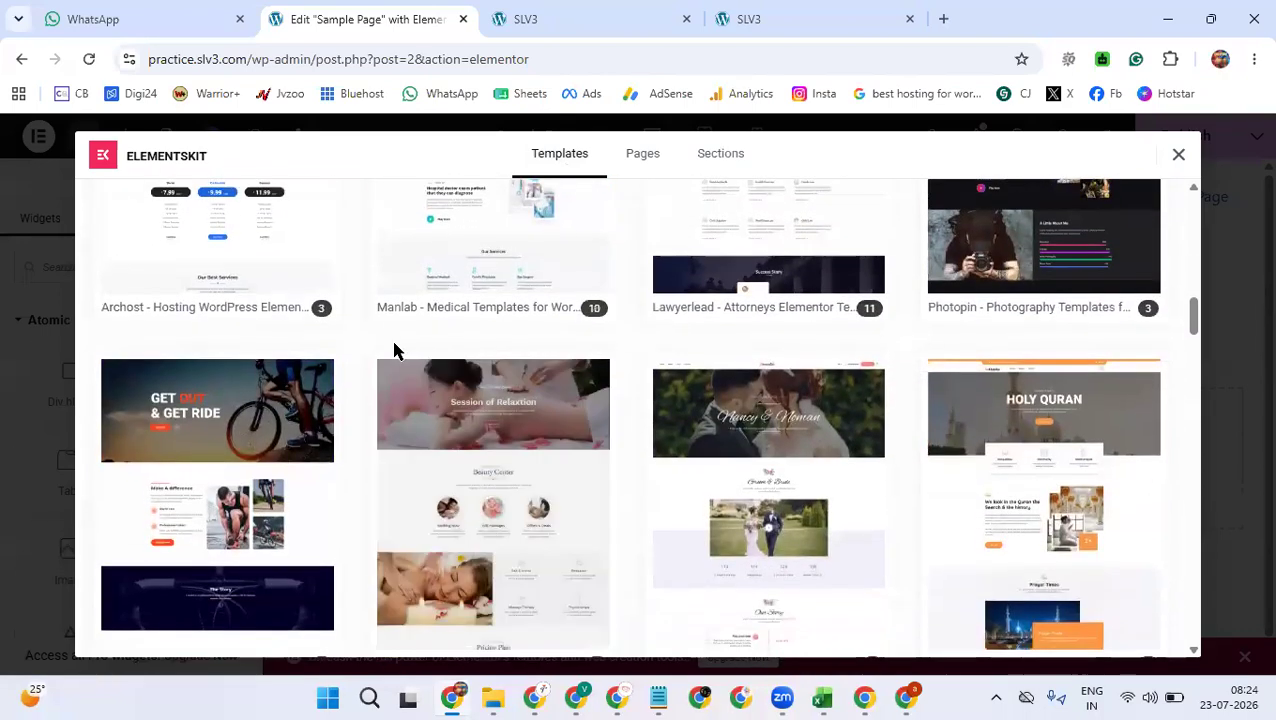
{"action": "scroll", "coordinate": [1000, 472], "scroll_direction": "down", "scroll_amount": 2}
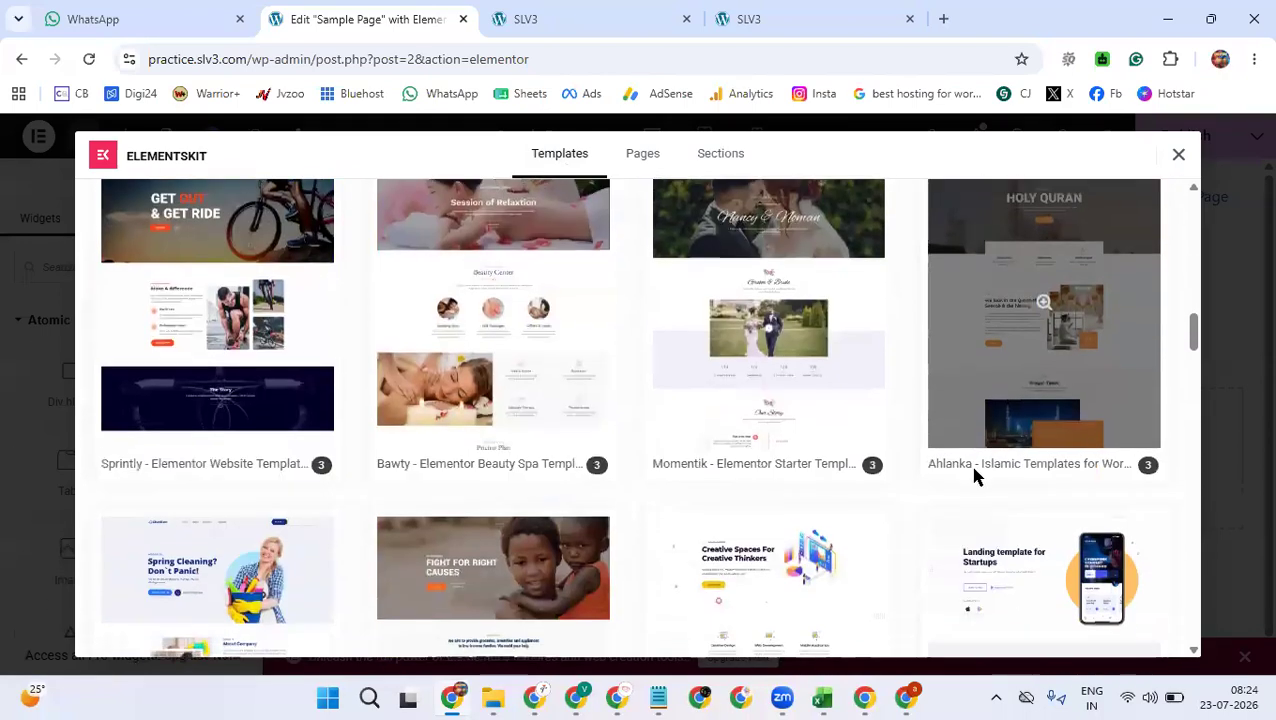
{"action": "scroll", "coordinate": [808, 456], "scroll_direction": "up", "scroll_amount": 2}
{"action": "scroll", "coordinate": [754, 384], "scroll_direction": "up", "scroll_amount": 4}
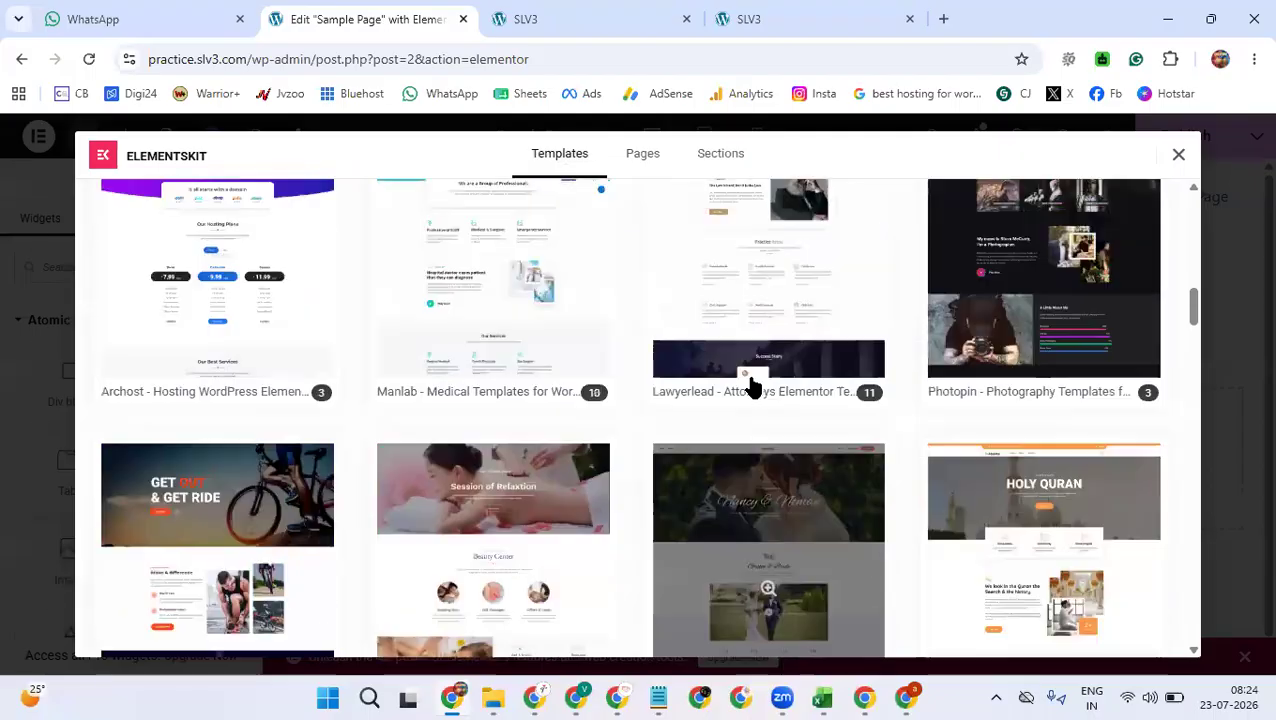
{"action": "scroll", "coordinate": [755, 465], "scroll_direction": "down", "scroll_amount": 5}
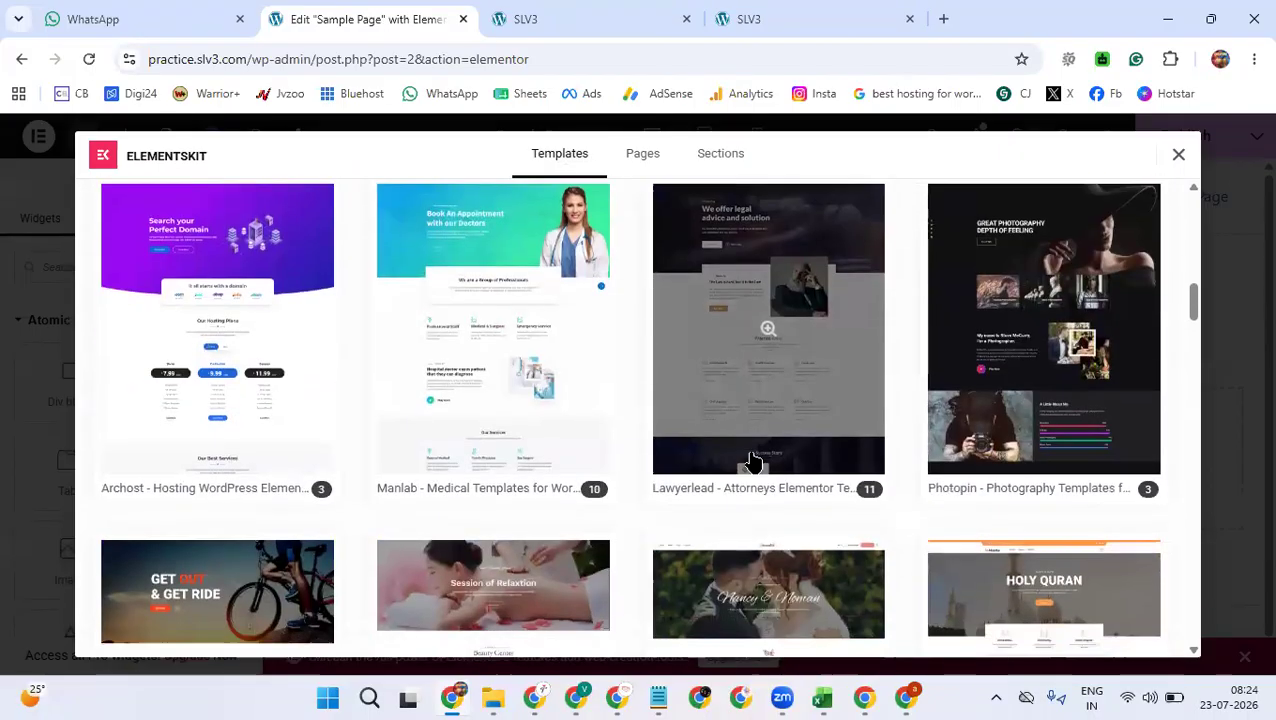
{"action": "scroll", "coordinate": [750, 455], "scroll_direction": "down", "scroll_amount": 1}
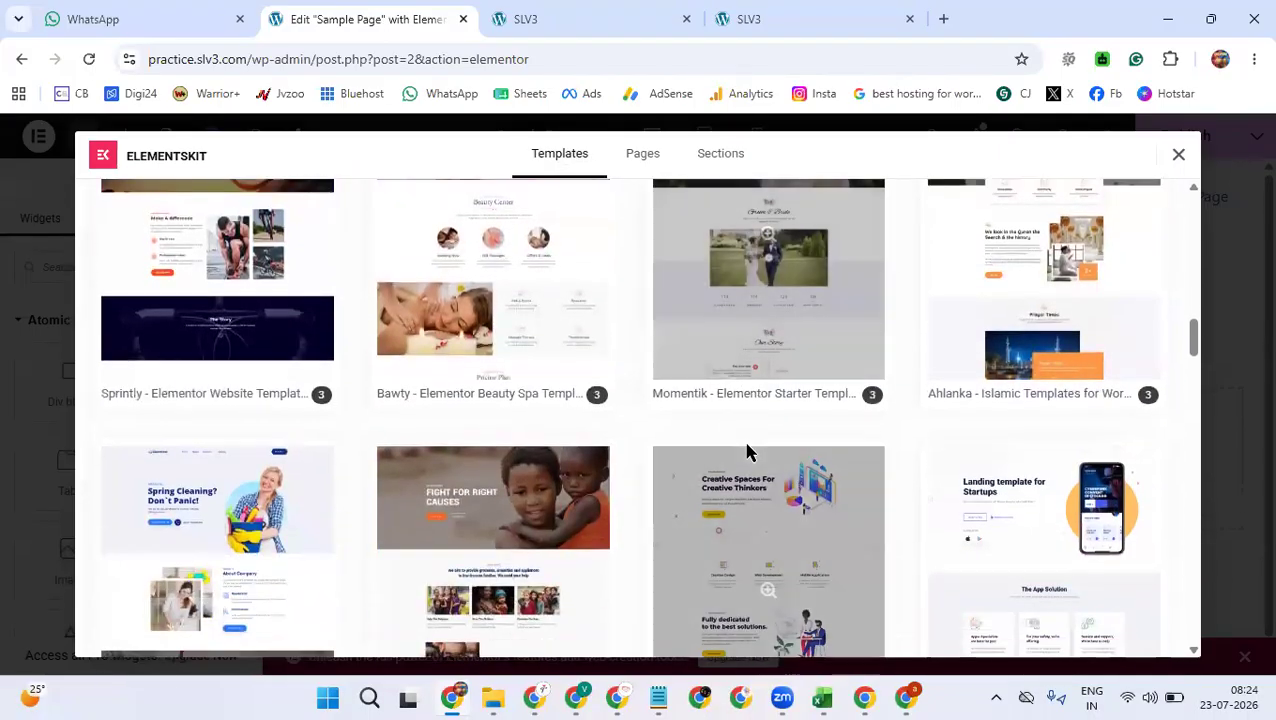
{"action": "scroll", "coordinate": [746, 452], "scroll_direction": "down", "scroll_amount": 5}
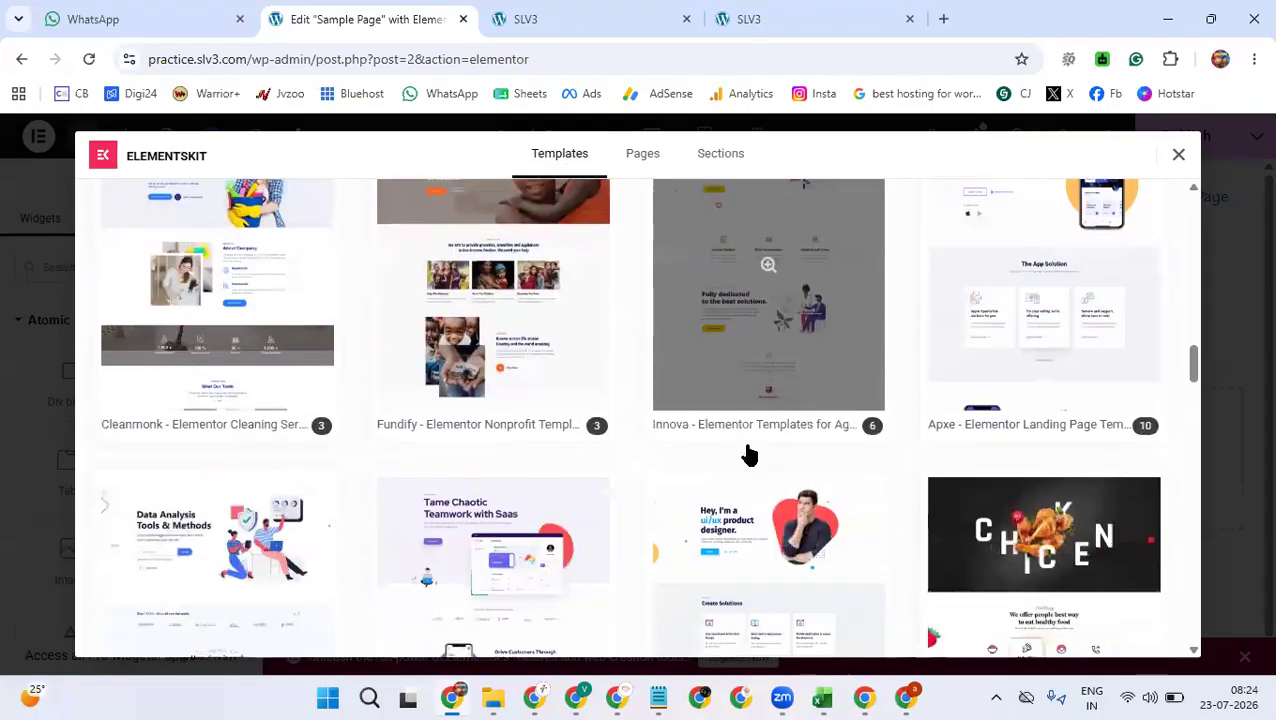
{"action": "scroll", "coordinate": [716, 508], "scroll_direction": "down", "scroll_amount": 4}
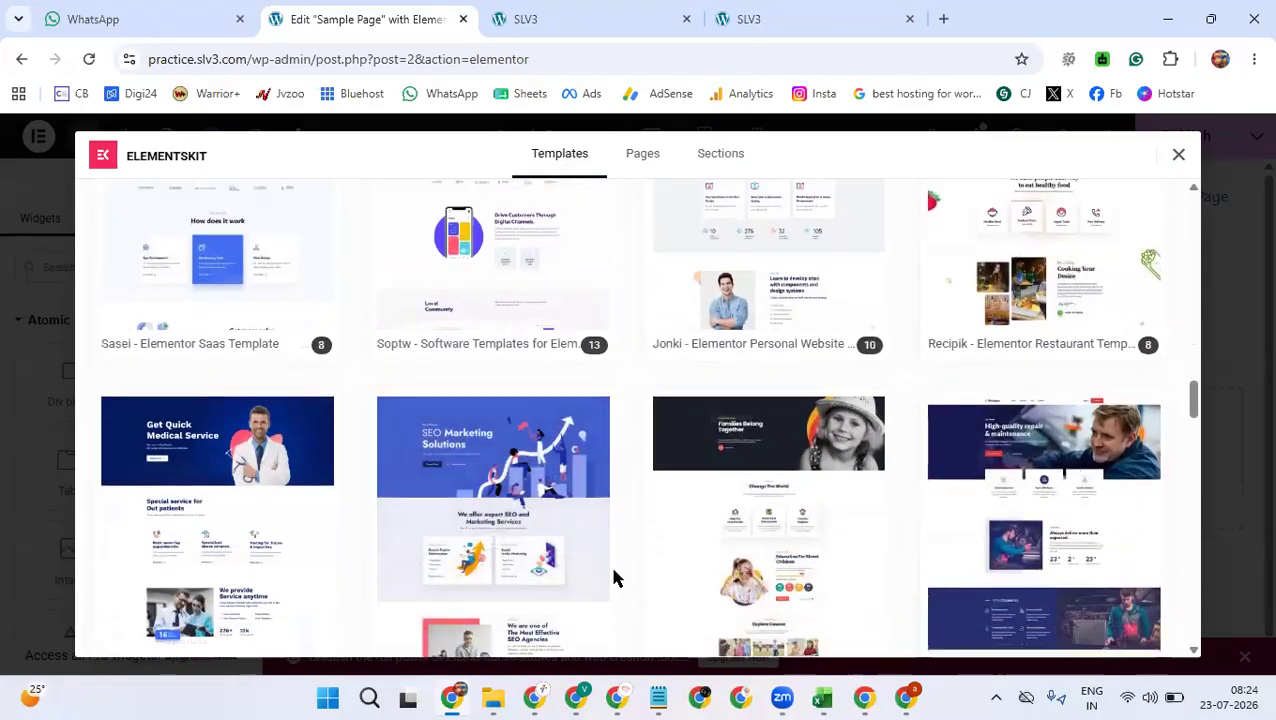
{"action": "scroll", "coordinate": [614, 577], "scroll_direction": "down", "scroll_amount": 5}
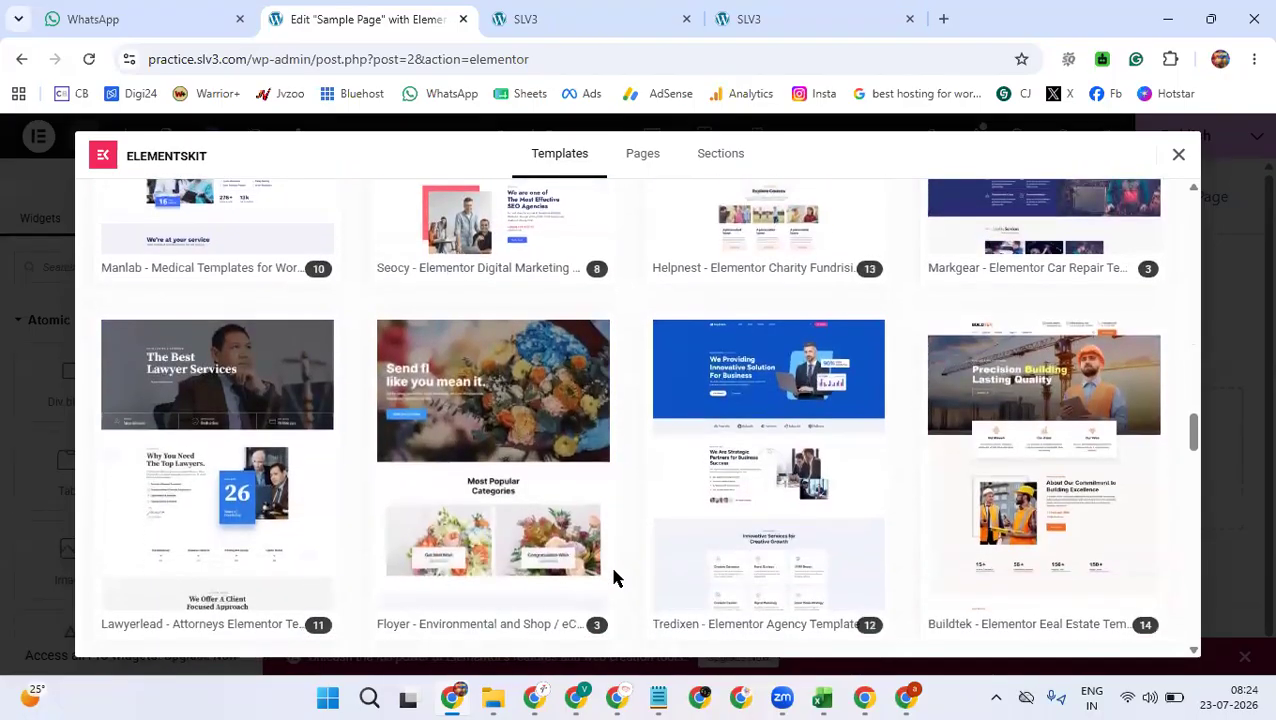
{"action": "scroll", "coordinate": [614, 577], "scroll_direction": "down", "scroll_amount": 3}
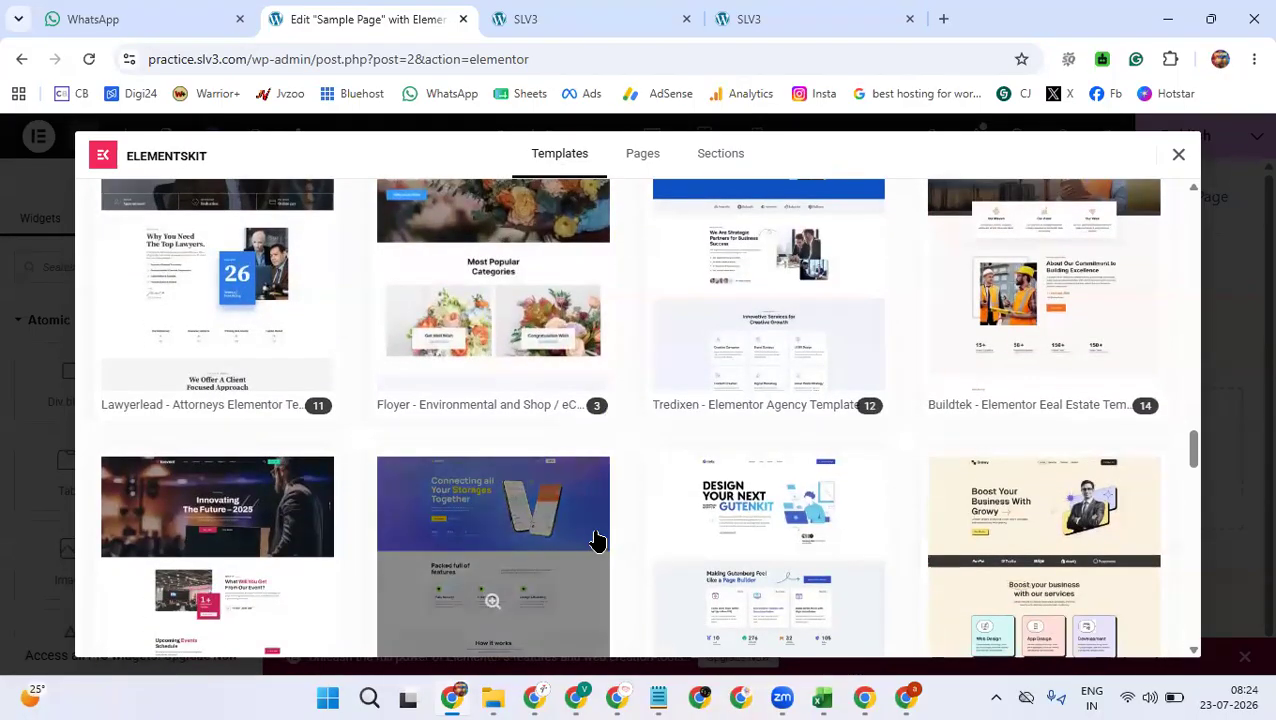
{"action": "scroll", "coordinate": [683, 548], "scroll_direction": "down", "scroll_amount": 3}
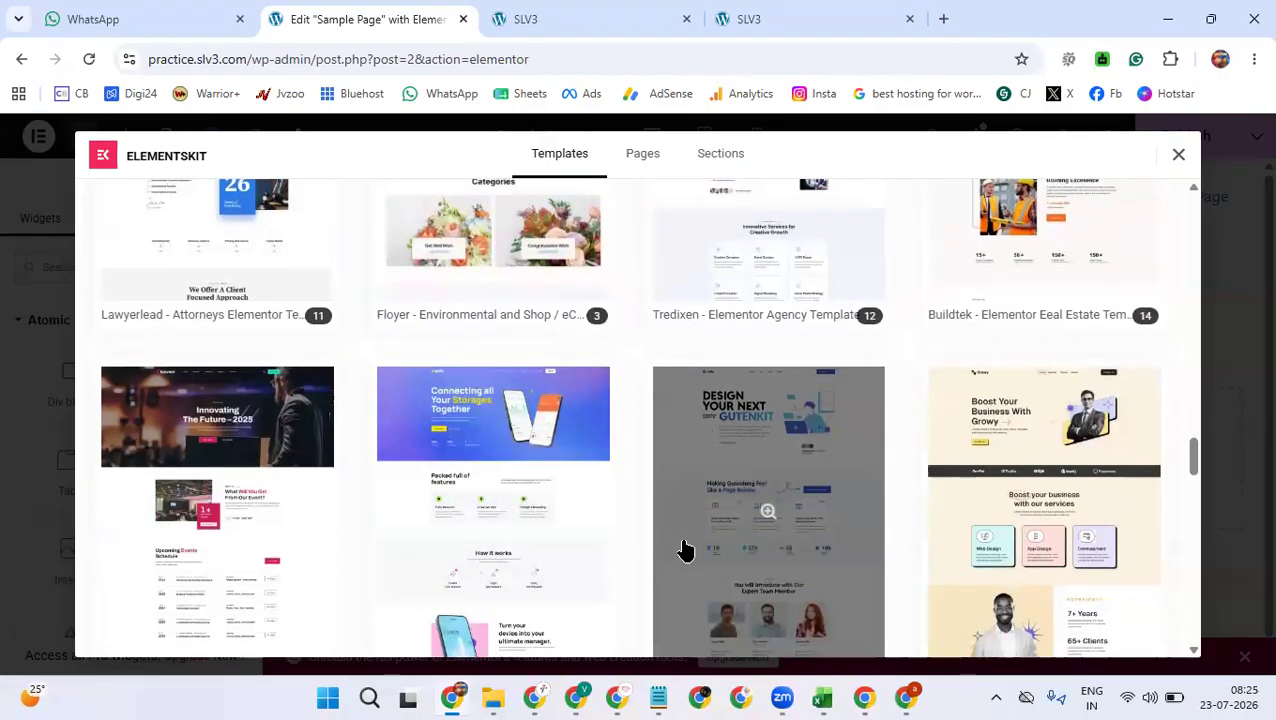
{"action": "scroll", "coordinate": [683, 548], "scroll_direction": "down", "scroll_amount": 1}
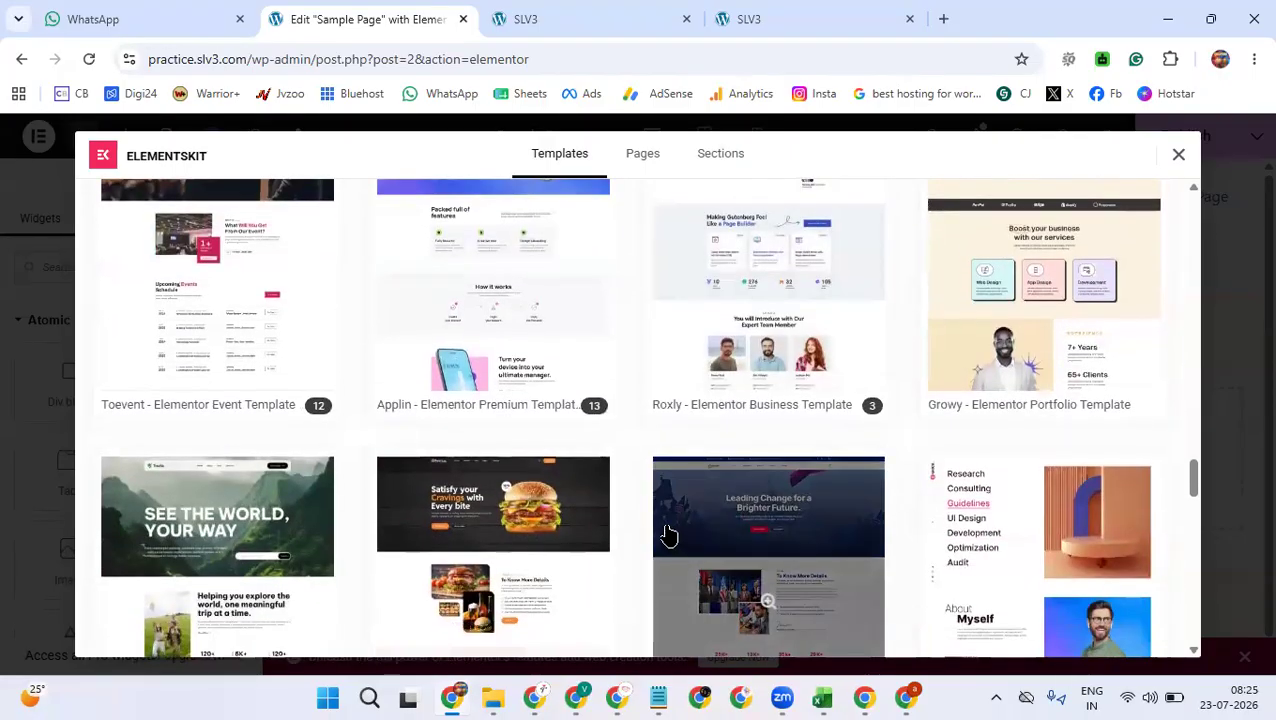
- Browse the remaining ElementsKit template kits to the end of the library, comparing travel, restaurant, agriculture, podcast and beauty designs
{"action": "scroll", "coordinate": [660, 535], "scroll_direction": "down", "scroll_amount": 3}
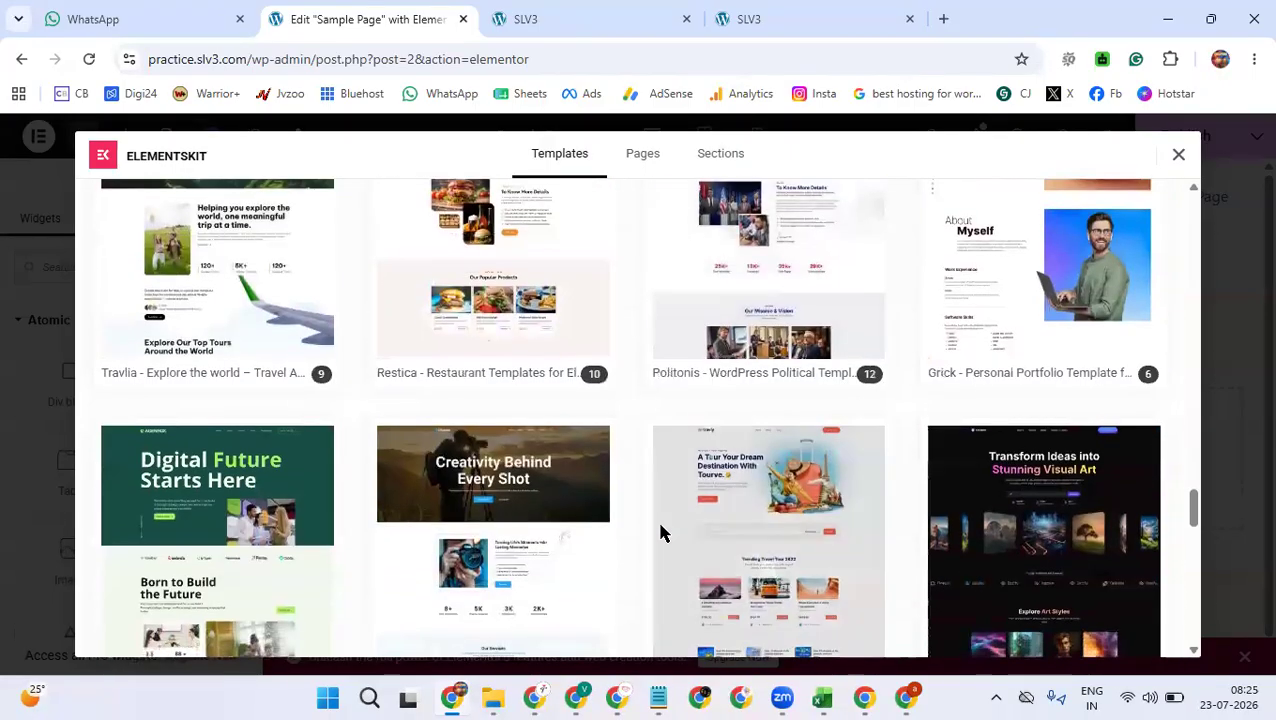
{"action": "scroll", "coordinate": [657, 537], "scroll_direction": "down", "scroll_amount": 2}
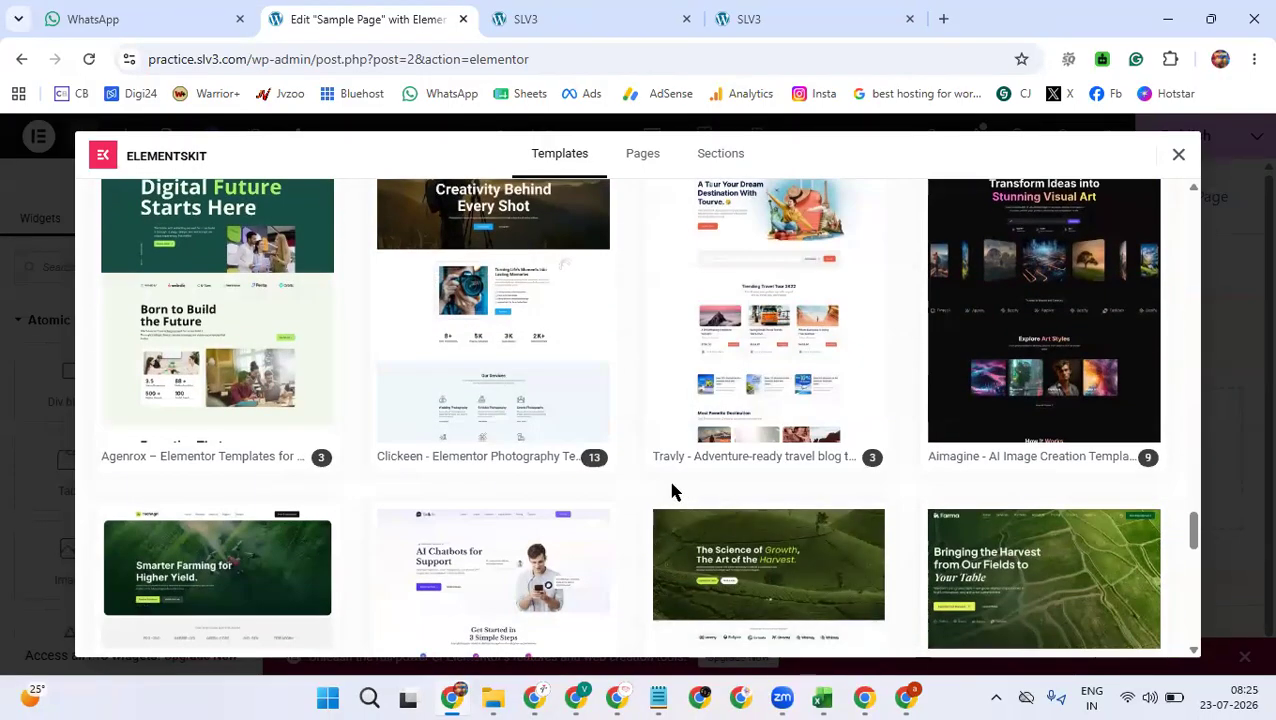
{"action": "scroll", "coordinate": [672, 478], "scroll_direction": "down", "scroll_amount": 1}
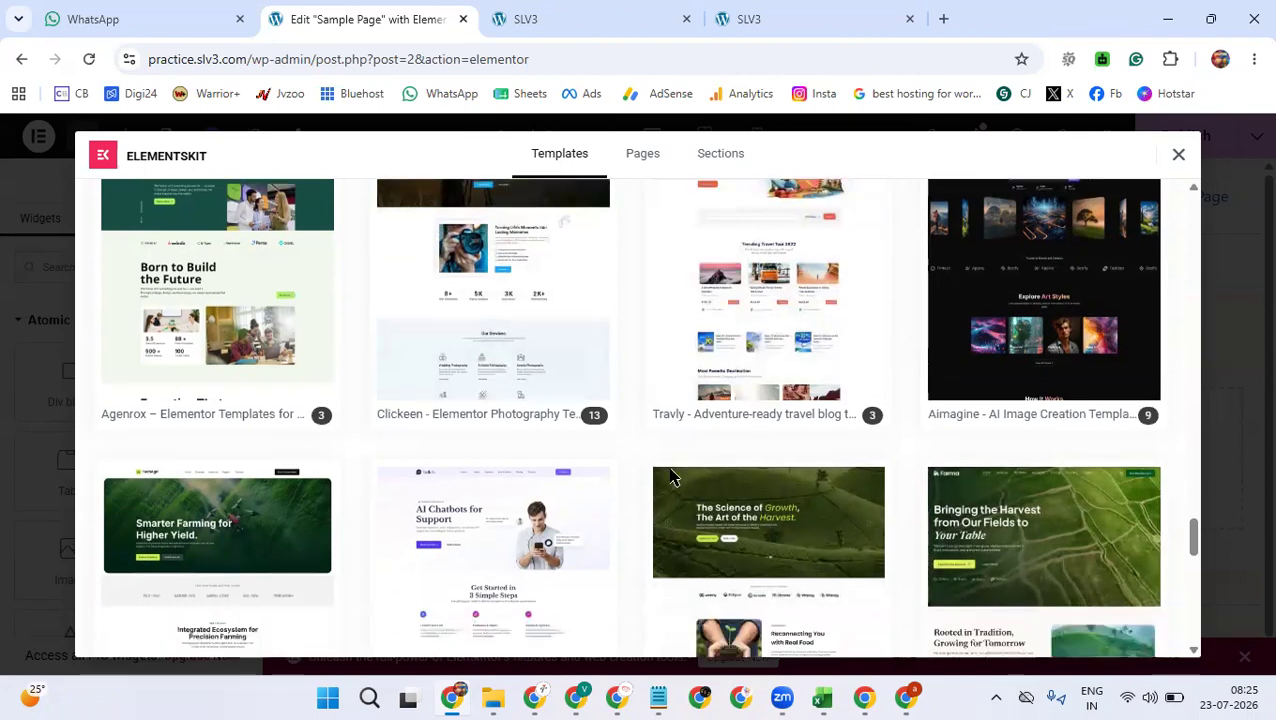
{"action": "scroll", "coordinate": [650, 485], "scroll_direction": "down", "scroll_amount": 2}
{"action": "scroll", "coordinate": [607, 547], "scroll_direction": "down", "scroll_amount": 4}
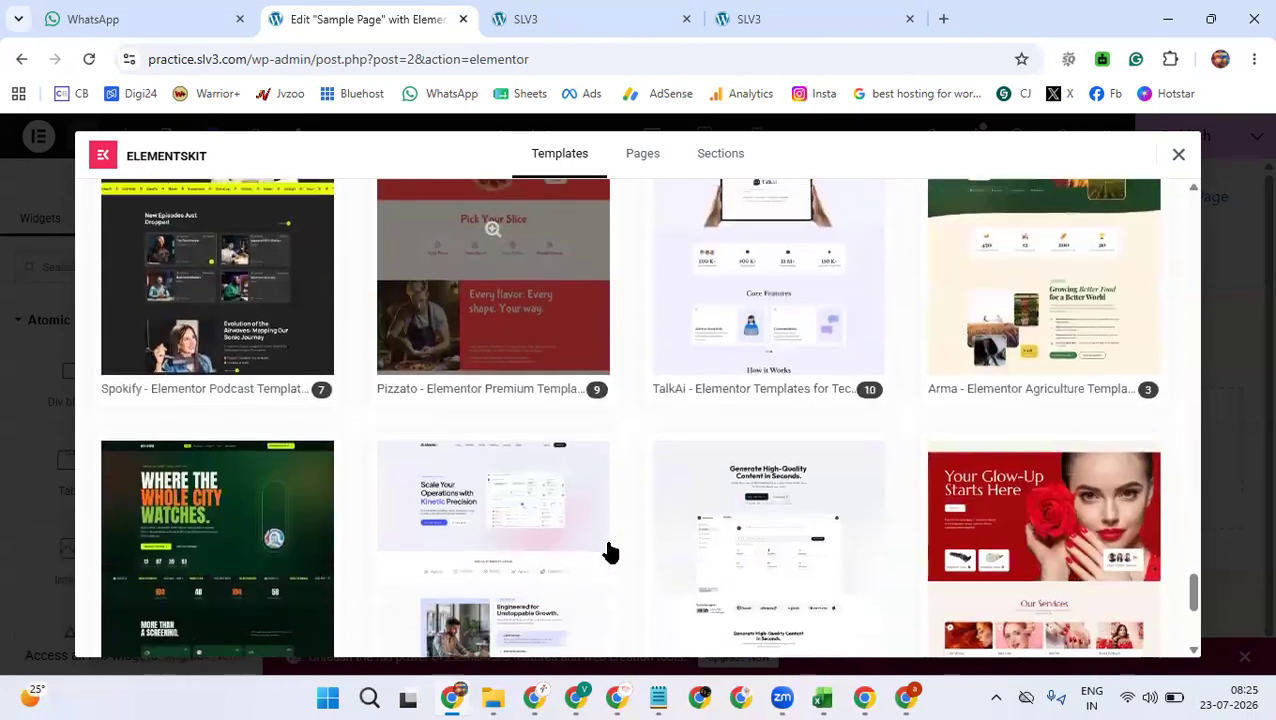
{"action": "scroll", "coordinate": [611, 553], "scroll_direction": "down", "scroll_amount": 3}
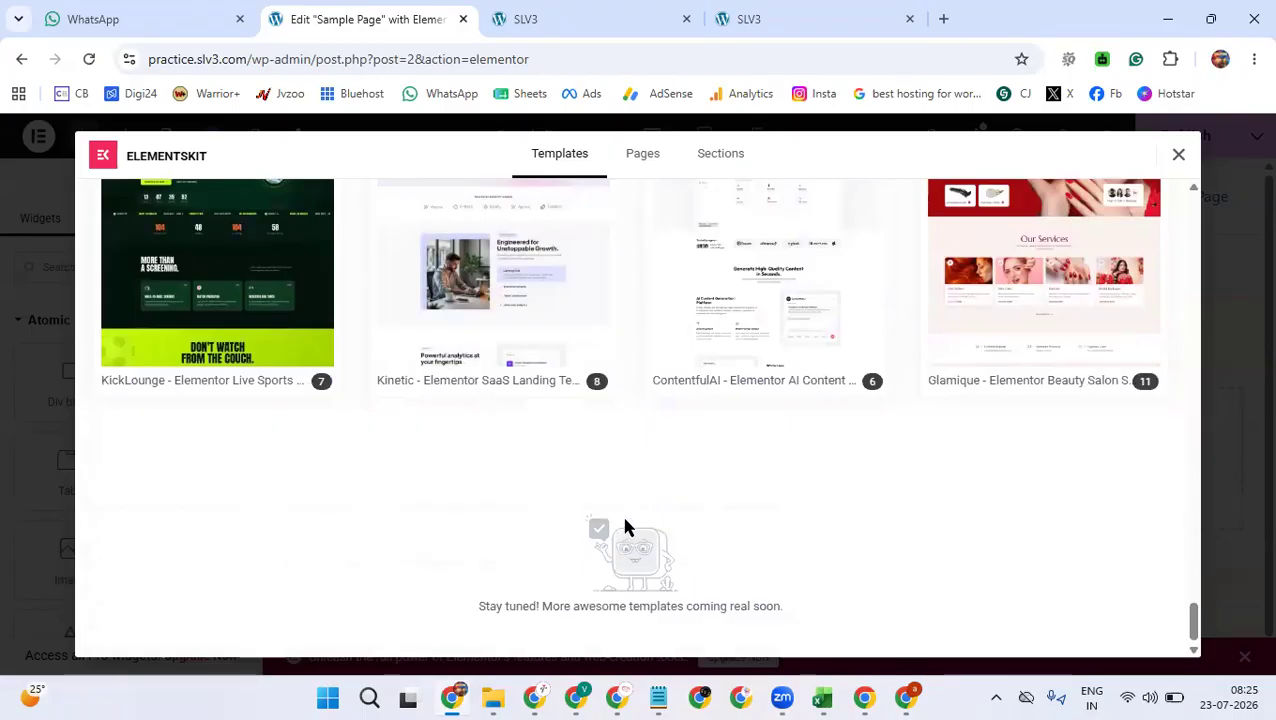
{"action": "scroll", "coordinate": [624, 527], "scroll_direction": "up", "scroll_amount": 5}
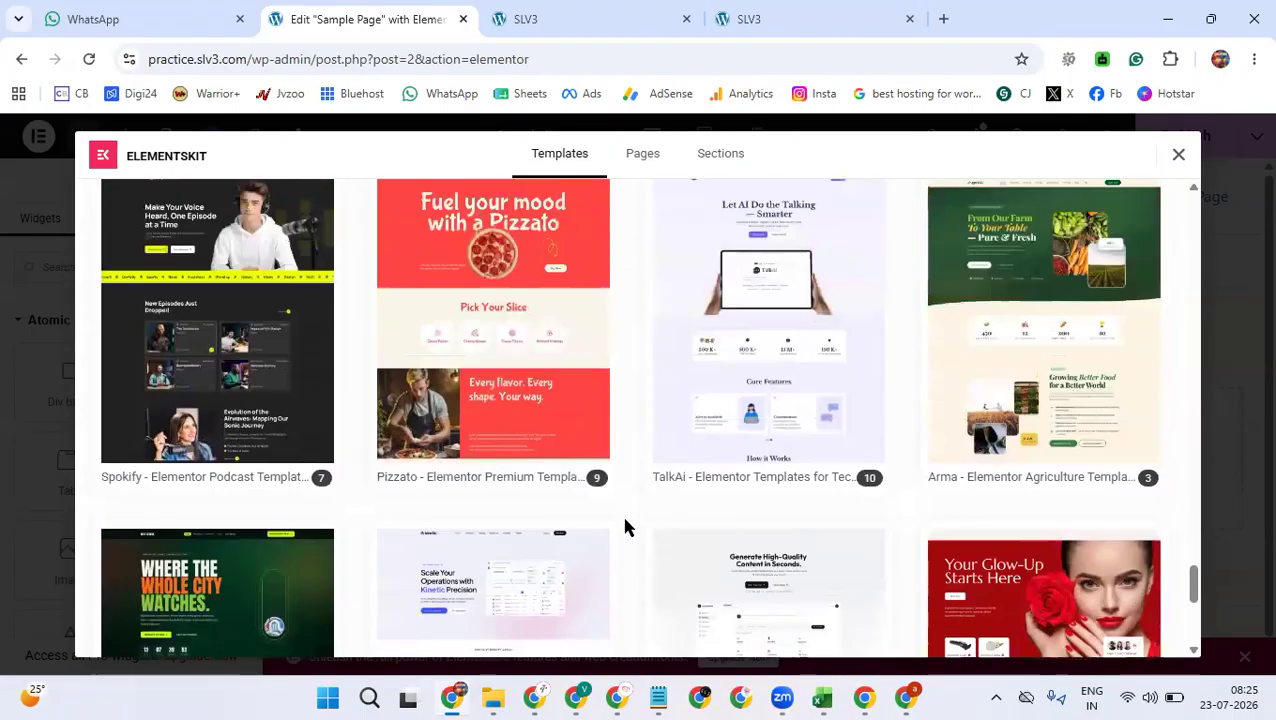
{"action": "scroll", "coordinate": [624, 527], "scroll_direction": "up", "scroll_amount": 4}
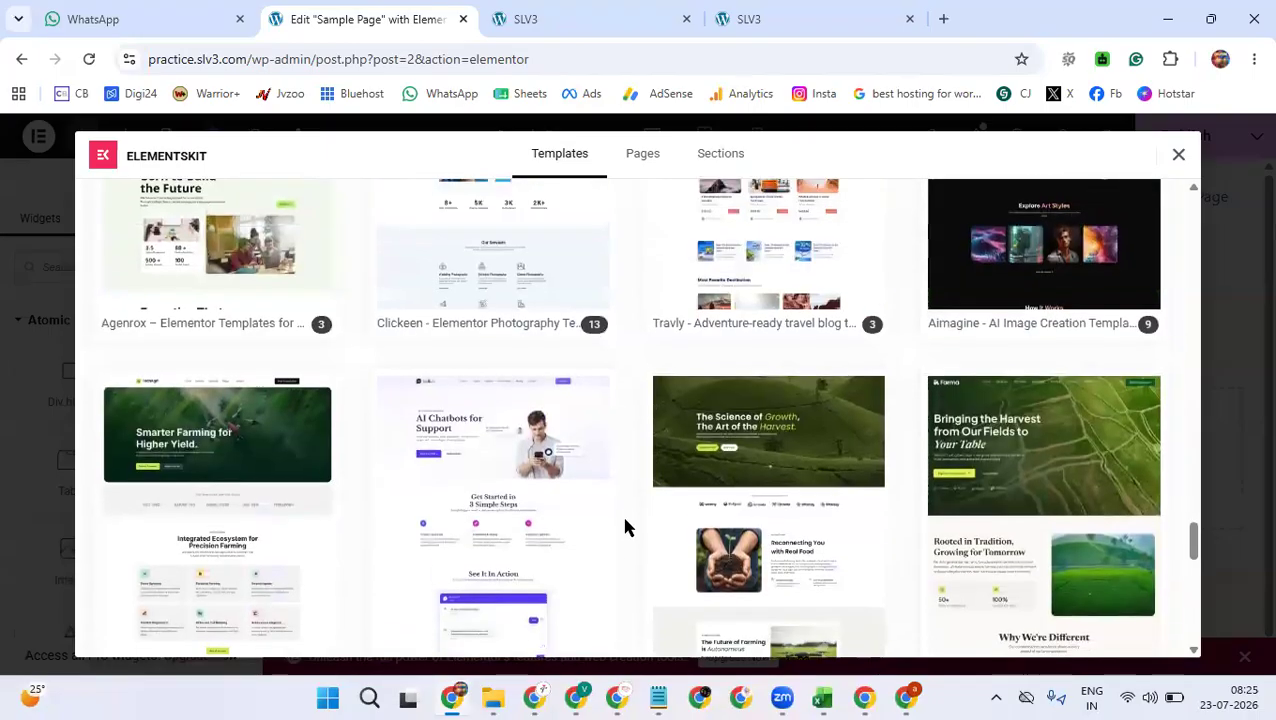
{"action": "scroll", "coordinate": [624, 527], "scroll_direction": "up", "scroll_amount": 2}
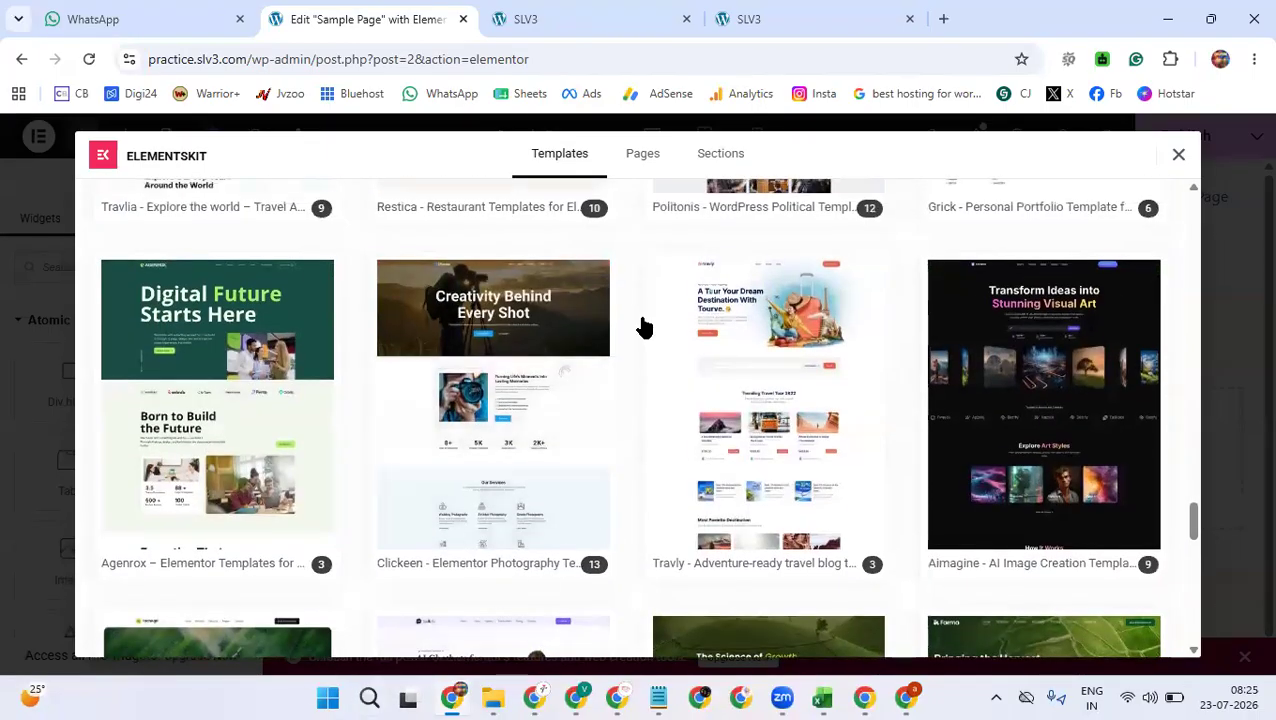
- Open the Clickeen photography kit, preview its Book Schedule page, and return to the kit's page list
{"action": "left_click", "coordinate": [451, 433]}
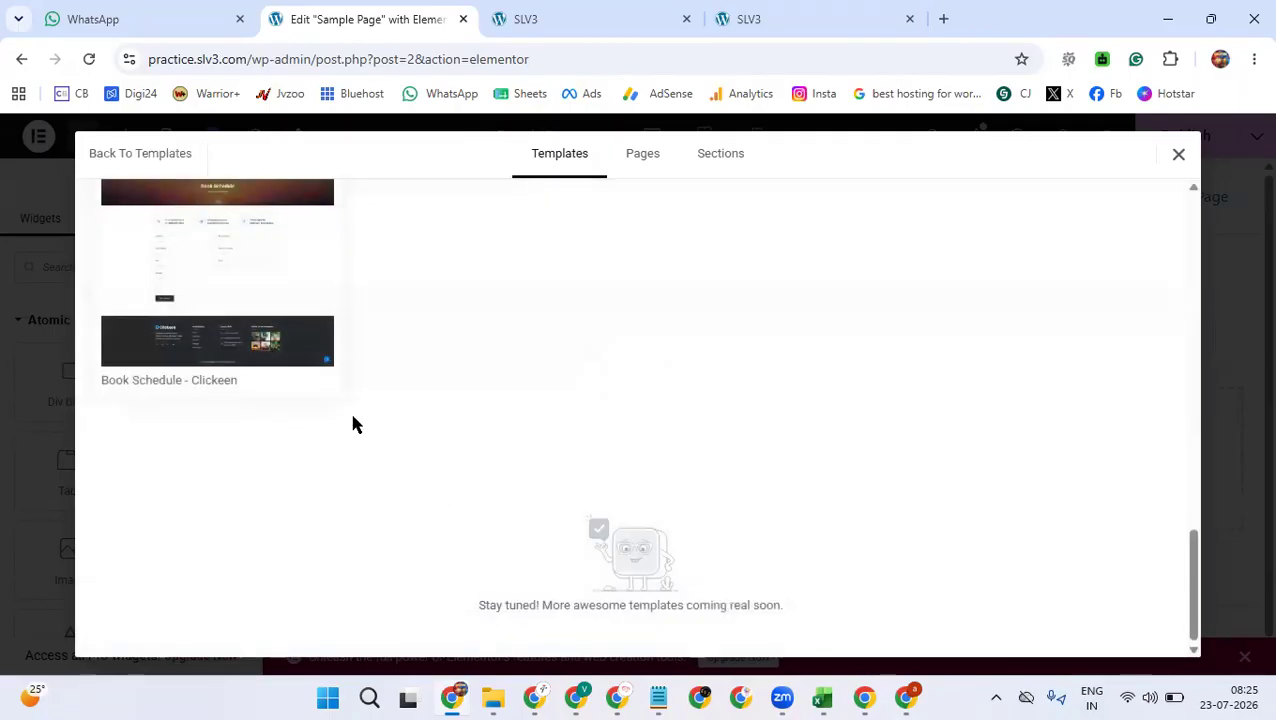
{"action": "left_click", "coordinate": [205, 285]}
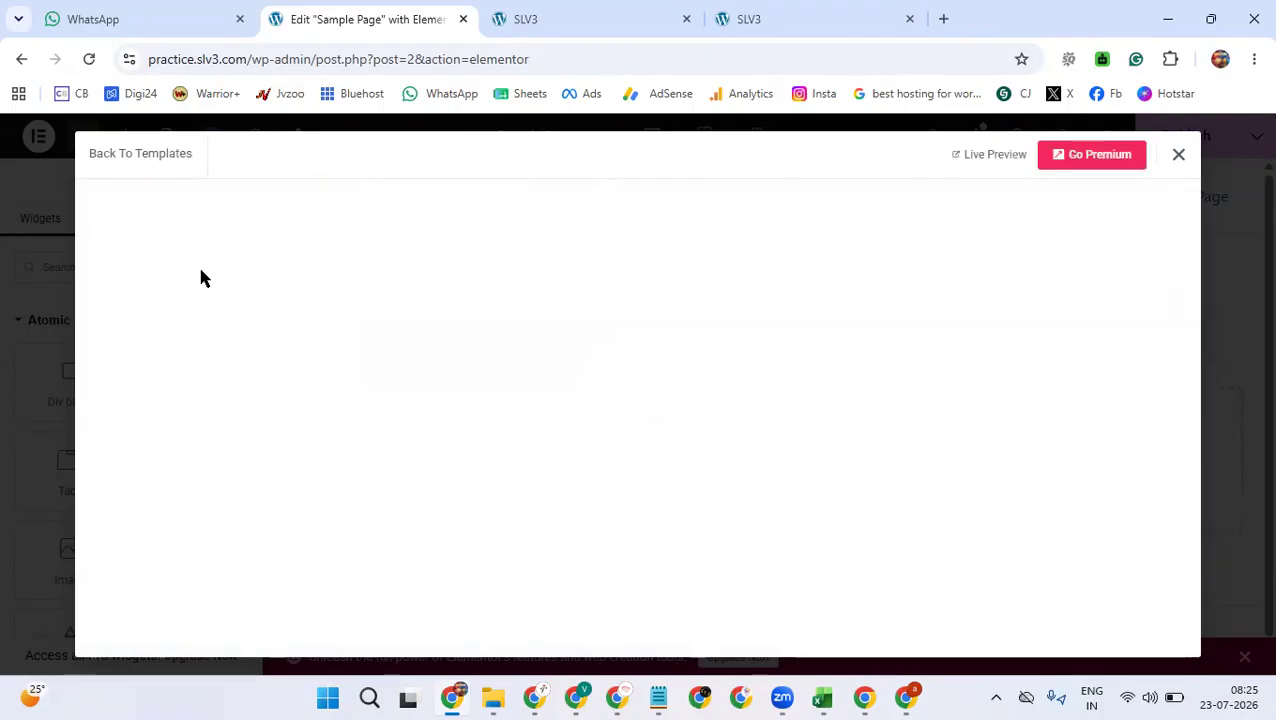
{"action": "scroll", "coordinate": [690, 497], "scroll_direction": "down", "scroll_amount": 4}
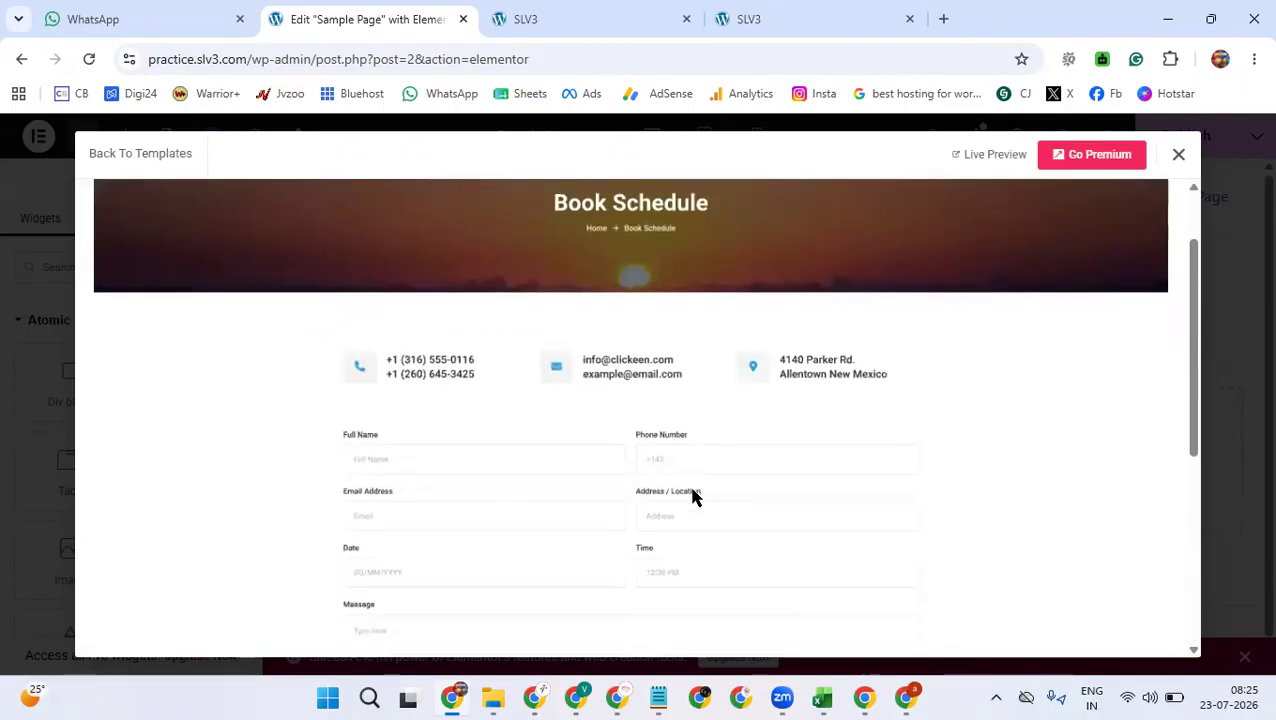
{"action": "scroll", "coordinate": [818, 404], "scroll_direction": "up", "scroll_amount": 6}
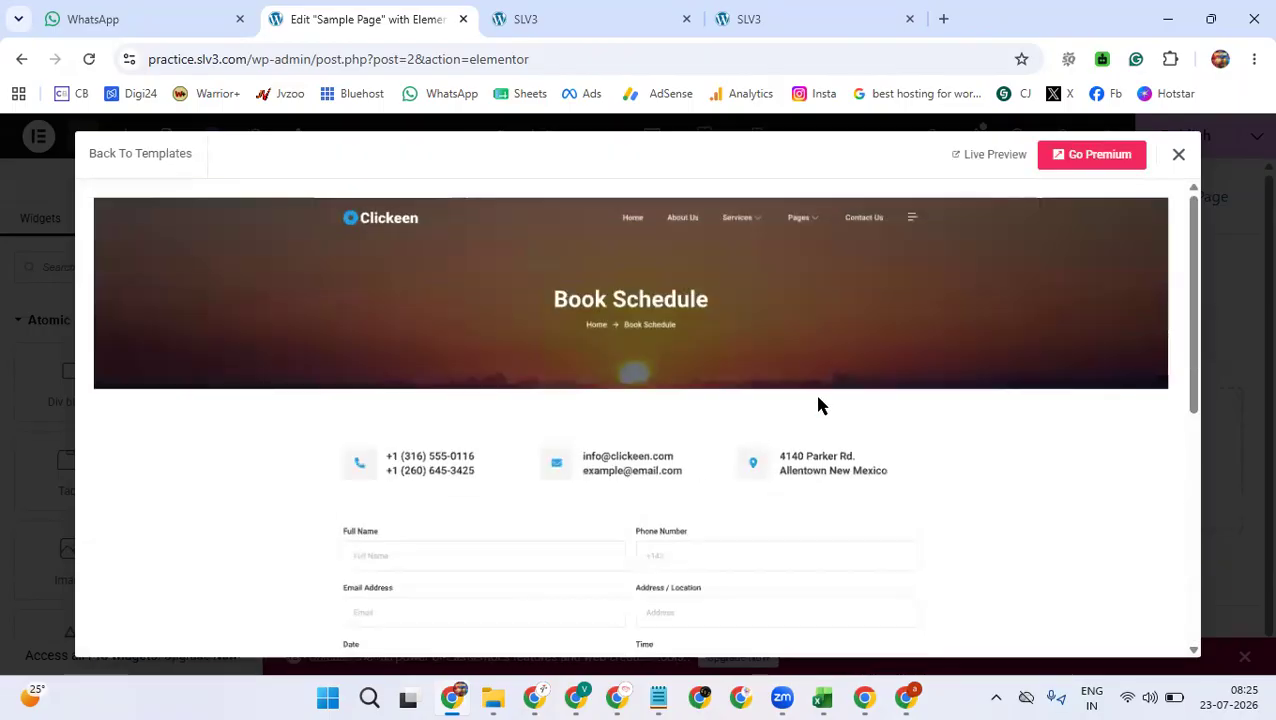
{"action": "left_click", "coordinate": [1178, 156]}
{"action": "left_click", "coordinate": [783, 443]}
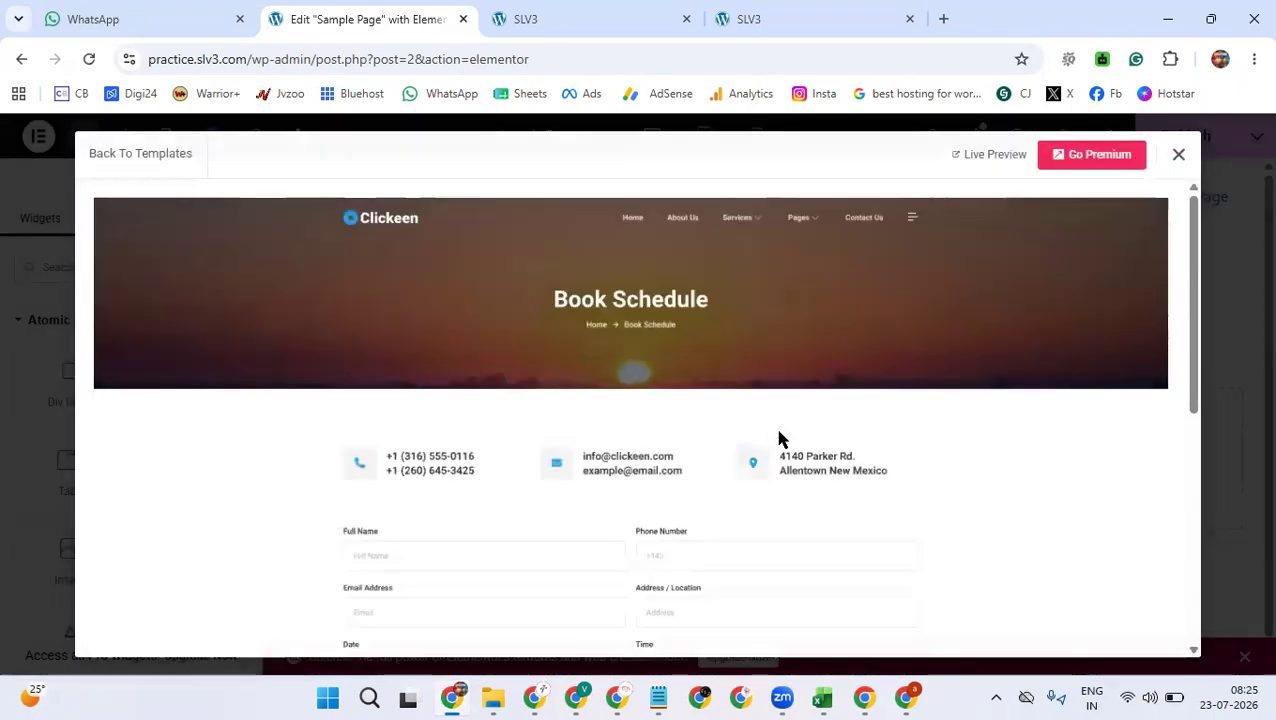
{"action": "scroll", "coordinate": [648, 425], "scroll_direction": "down", "scroll_amount": 2}
{"action": "scroll", "coordinate": [1018, 228], "scroll_direction": "up", "scroll_amount": 2}
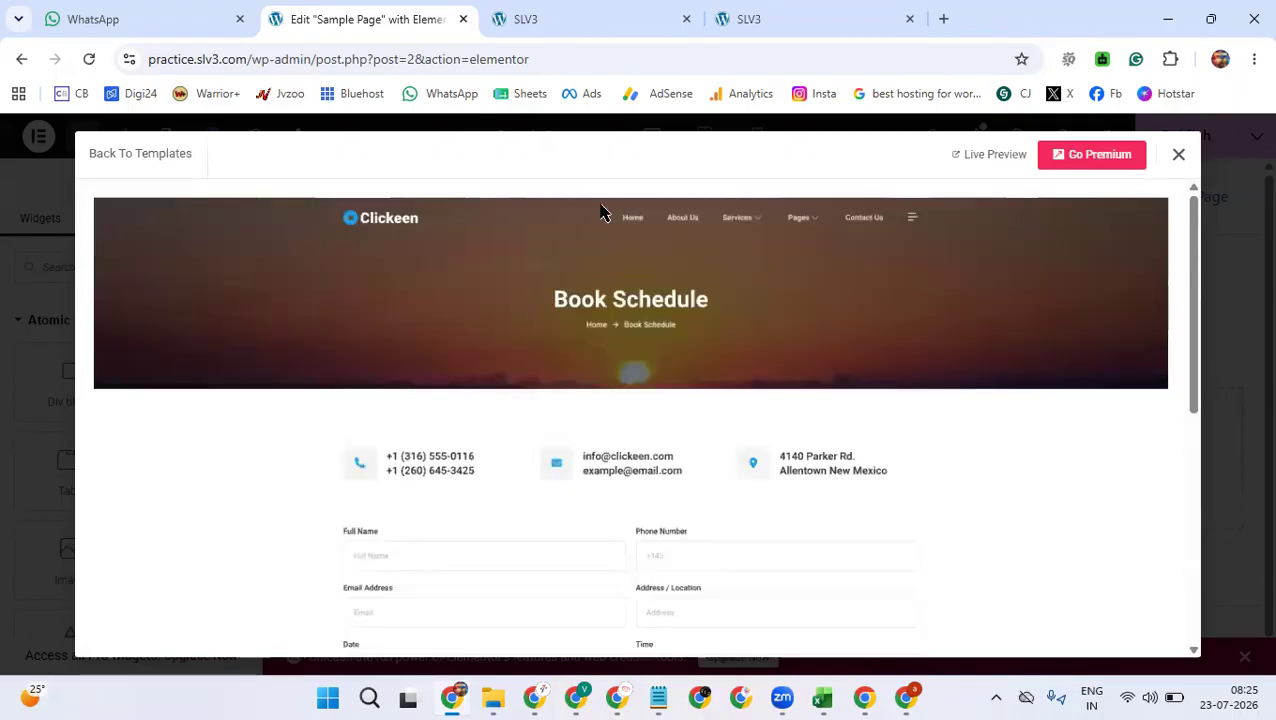
{"action": "left_click", "coordinate": [107, 158]}
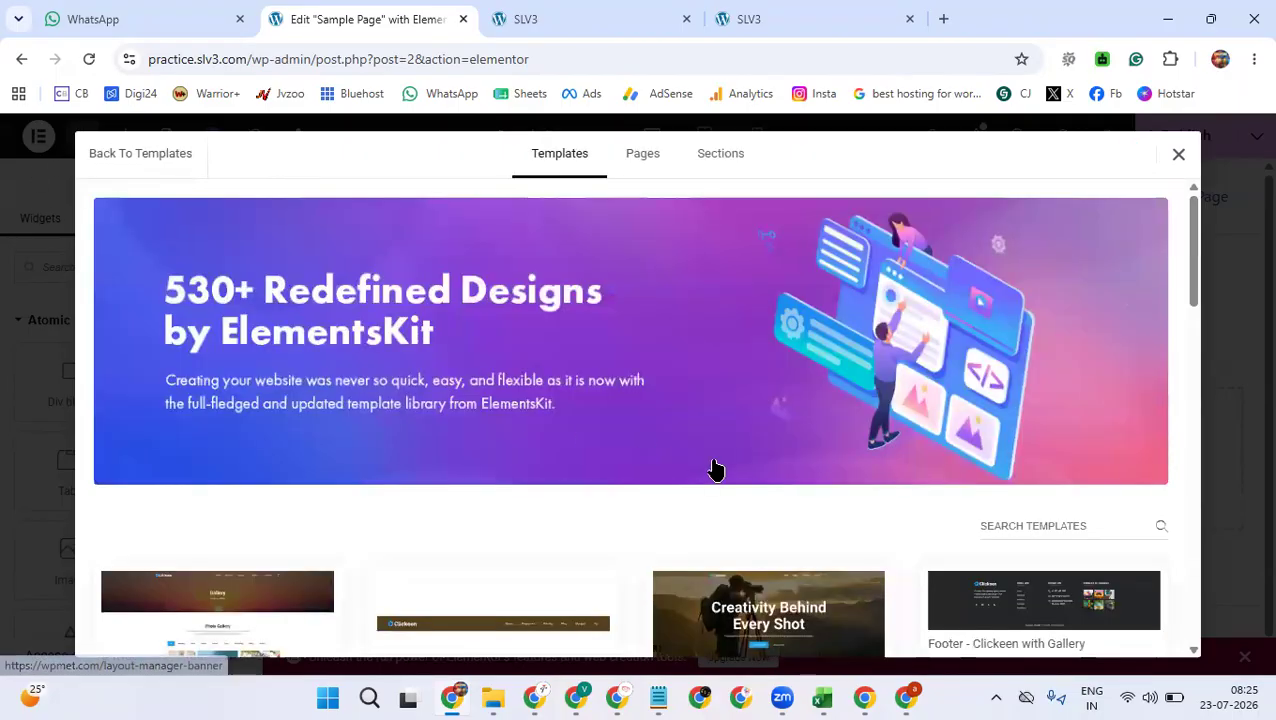
- Examine the other page layouts in the Clickeen kit and return to the full list of template kits
{"action": "scroll", "coordinate": [712, 468], "scroll_direction": "down", "scroll_amount": 3}
{"action": "scroll", "coordinate": [652, 549], "scroll_direction": "down", "scroll_amount": 5}
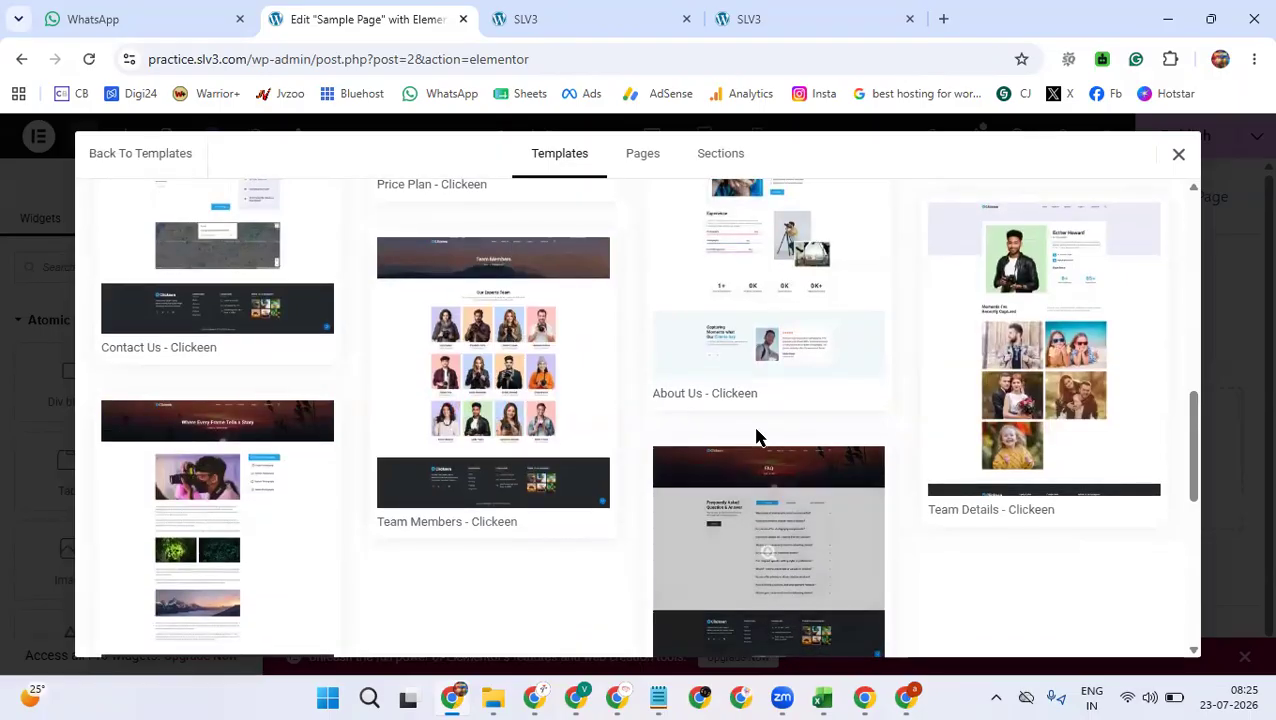
{"action": "scroll", "coordinate": [756, 437], "scroll_direction": "down", "scroll_amount": 6}
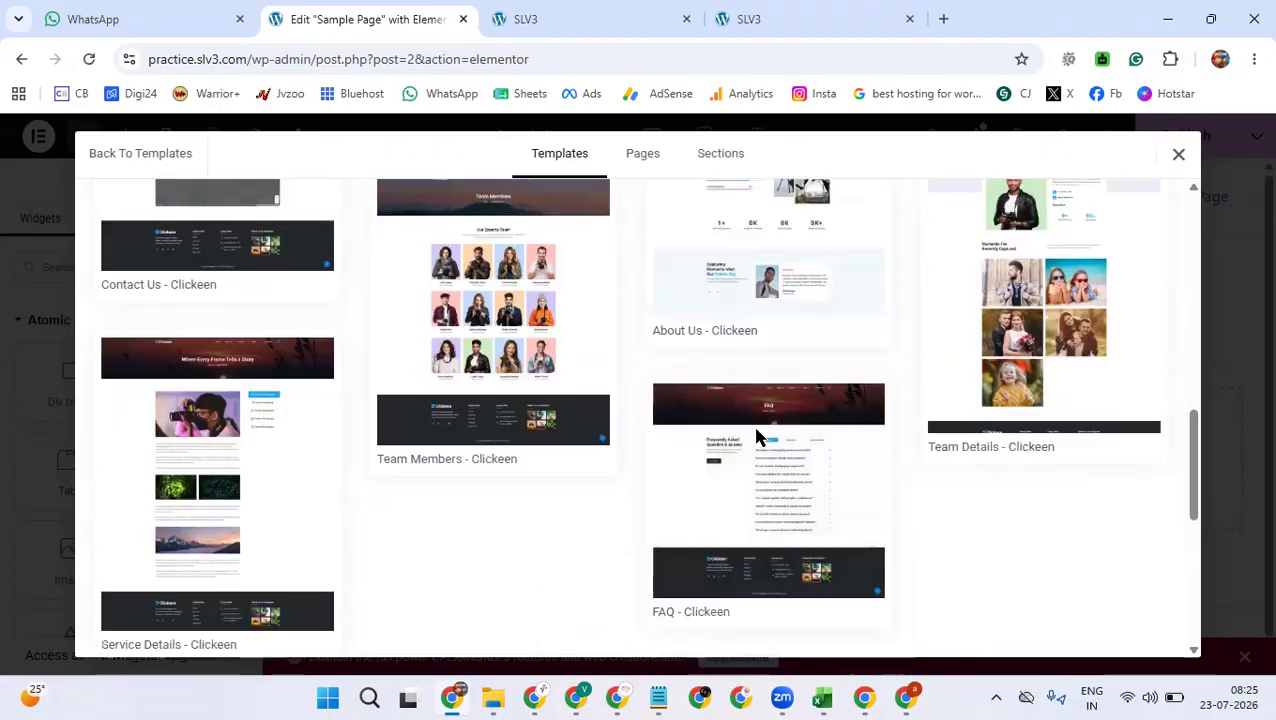
{"action": "scroll", "coordinate": [756, 437], "scroll_direction": "up", "scroll_amount": 15}
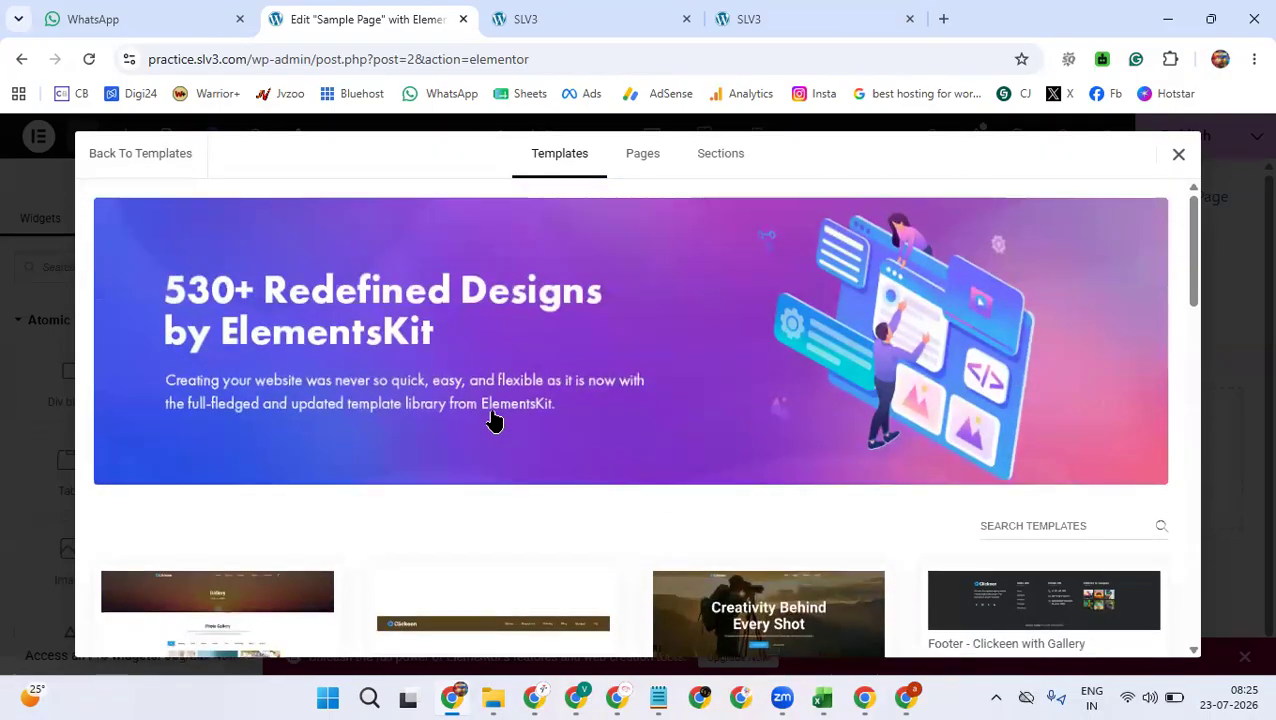
{"action": "left_click", "coordinate": [148, 157]}
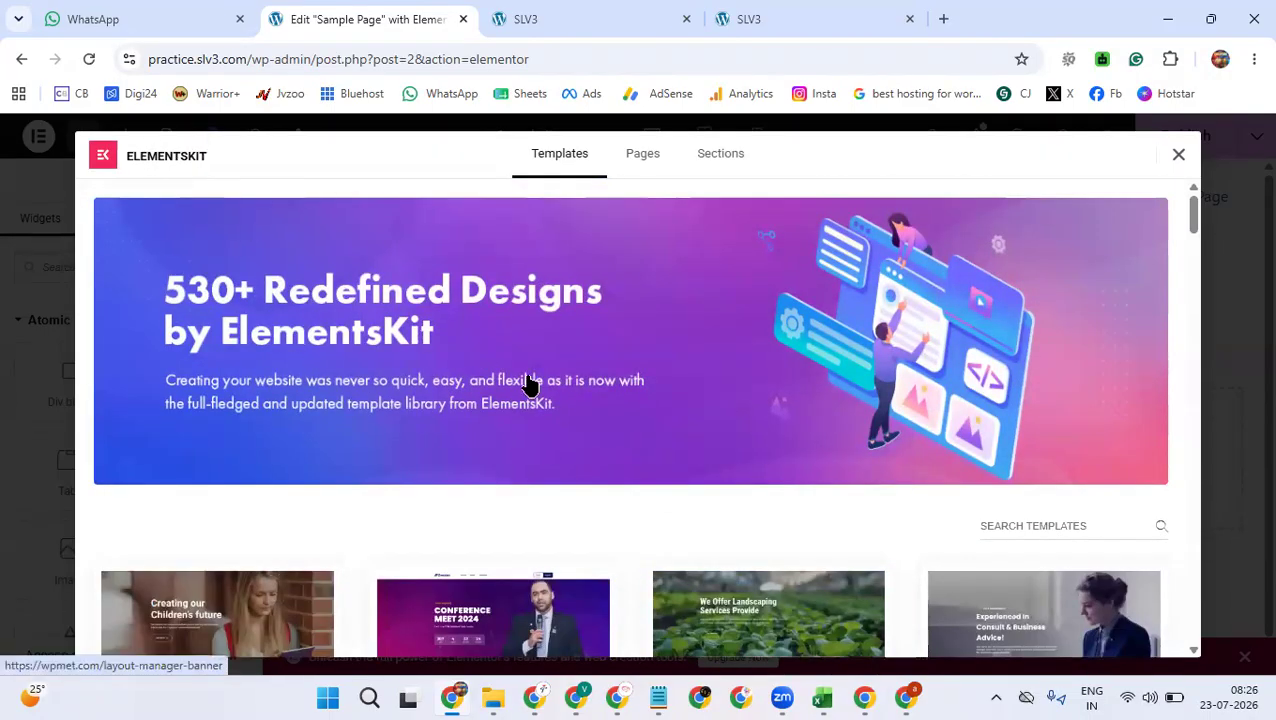
- Look through the template kits again from the beginning, comparing the education, event, medical, legal, wedding, SaaS and charity designs
{"action": "scroll", "coordinate": [633, 556], "scroll_direction": "down", "scroll_amount": 5}
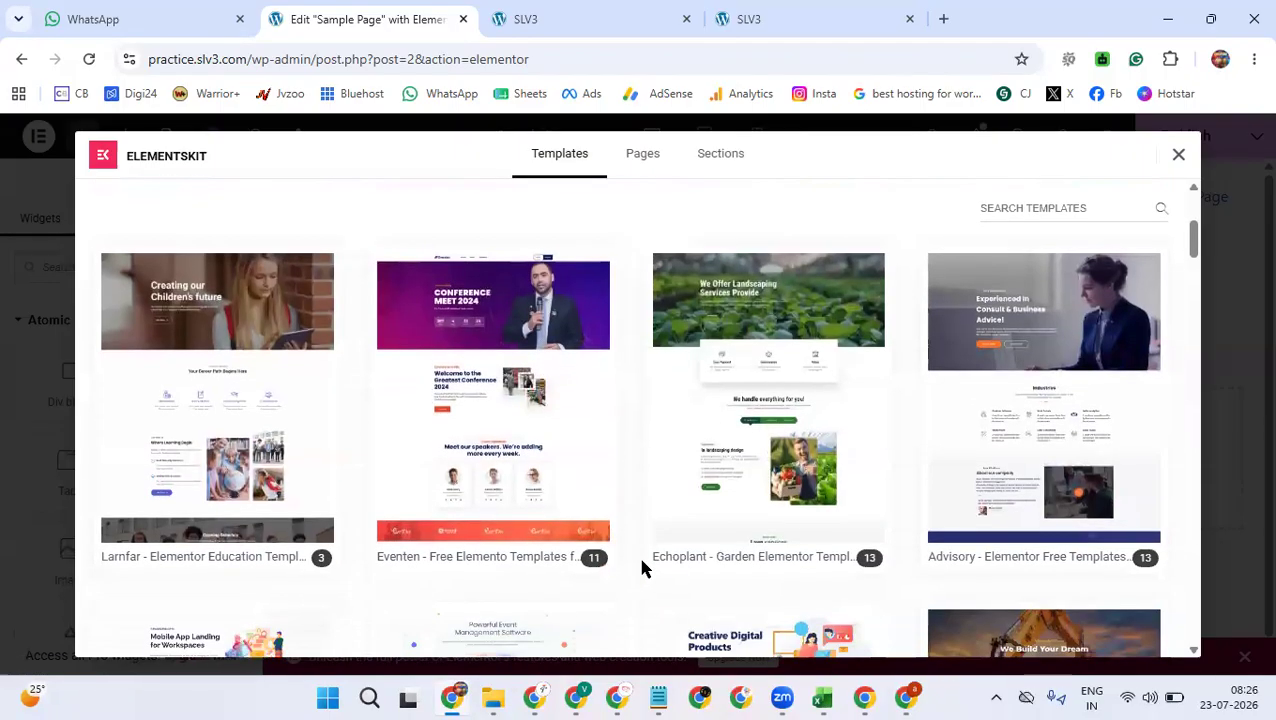
{"action": "scroll", "coordinate": [642, 568], "scroll_direction": "down", "scroll_amount": 3}
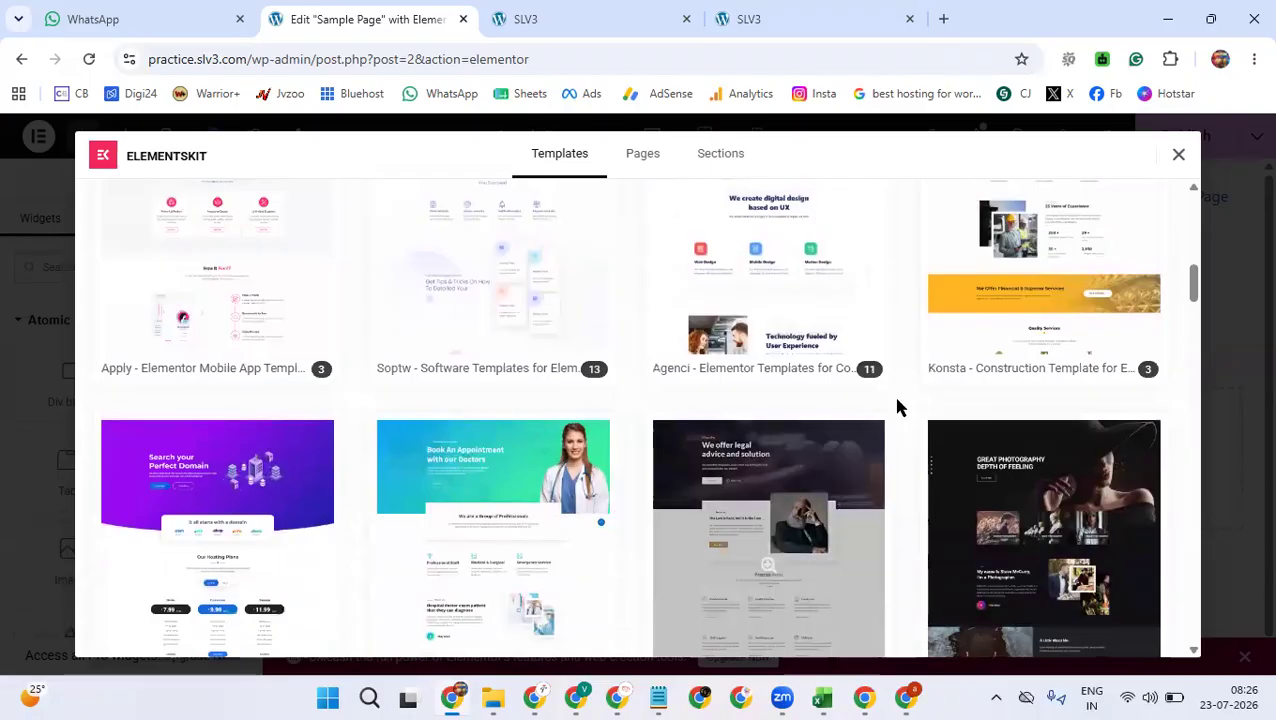
{"action": "scroll", "coordinate": [940, 375], "scroll_direction": "down", "scroll_amount": 2}
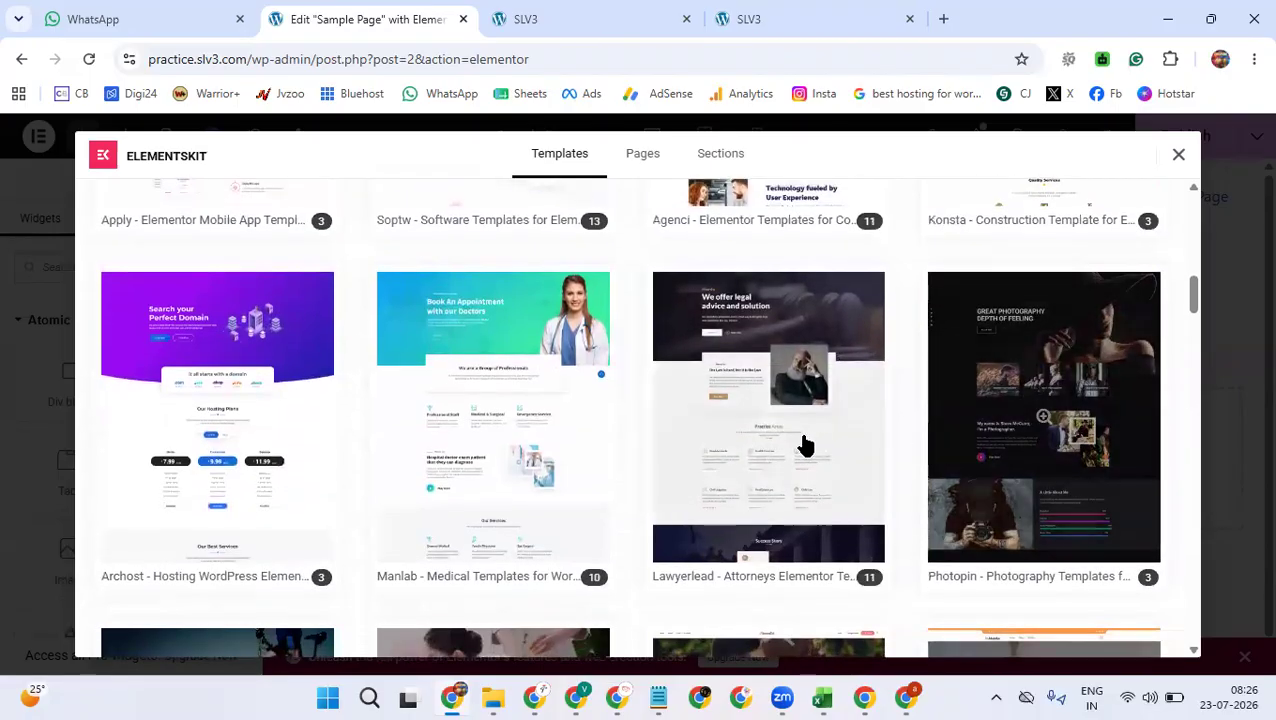
{"action": "scroll", "coordinate": [798, 443], "scroll_direction": "down", "scroll_amount": 1}
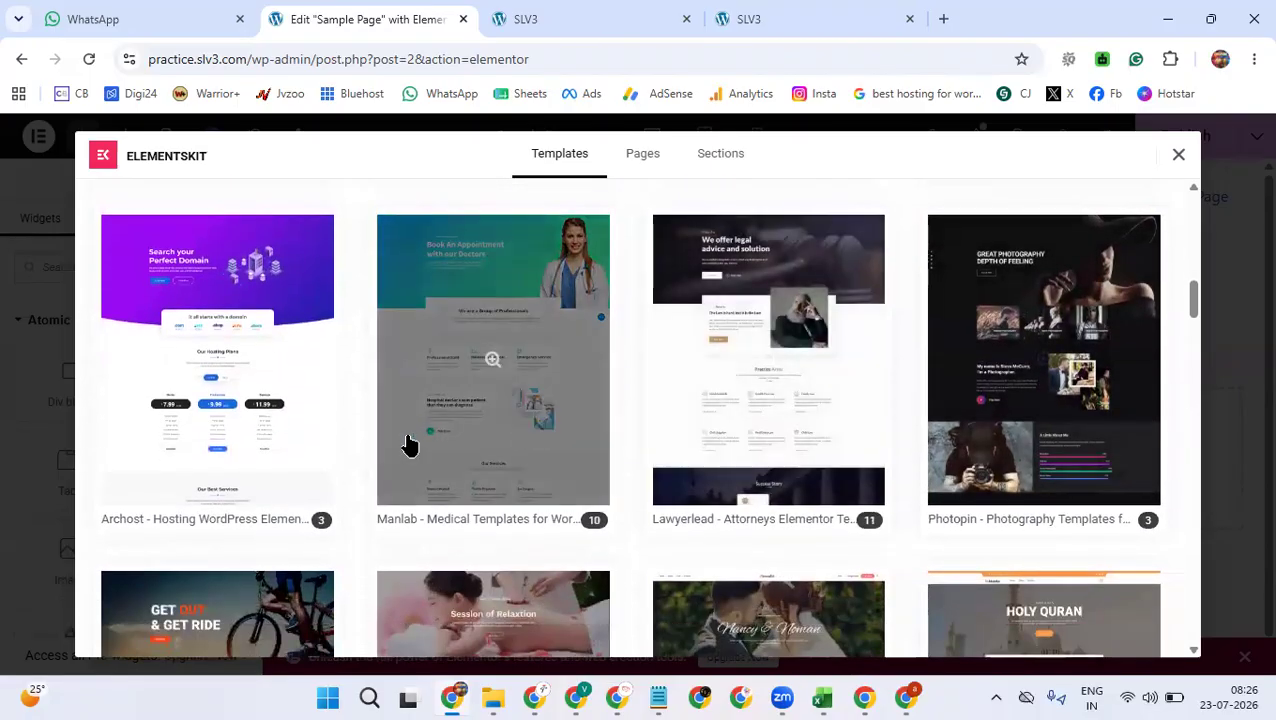
{"action": "scroll", "coordinate": [407, 445], "scroll_direction": "down", "scroll_amount": 2}
{"action": "scroll", "coordinate": [407, 445], "scroll_direction": "down", "scroll_amount": 3}
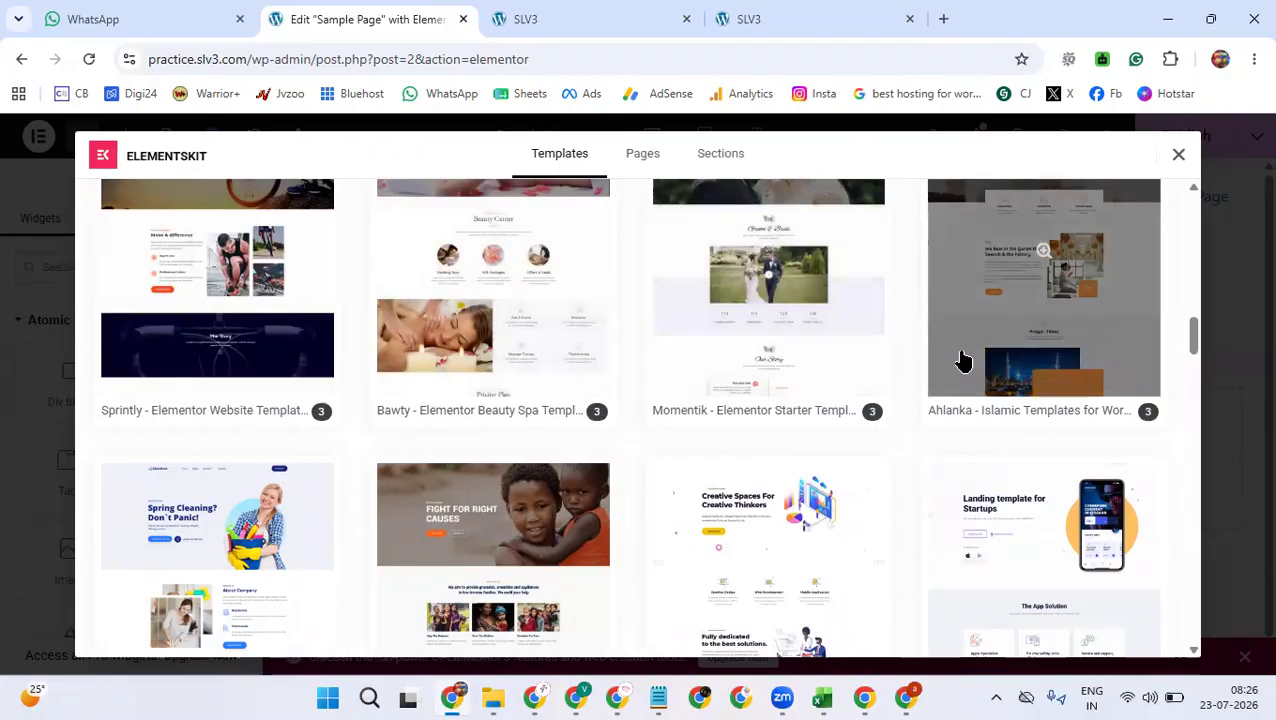
{"action": "scroll", "coordinate": [958, 484], "scroll_direction": "down", "scroll_amount": 3}
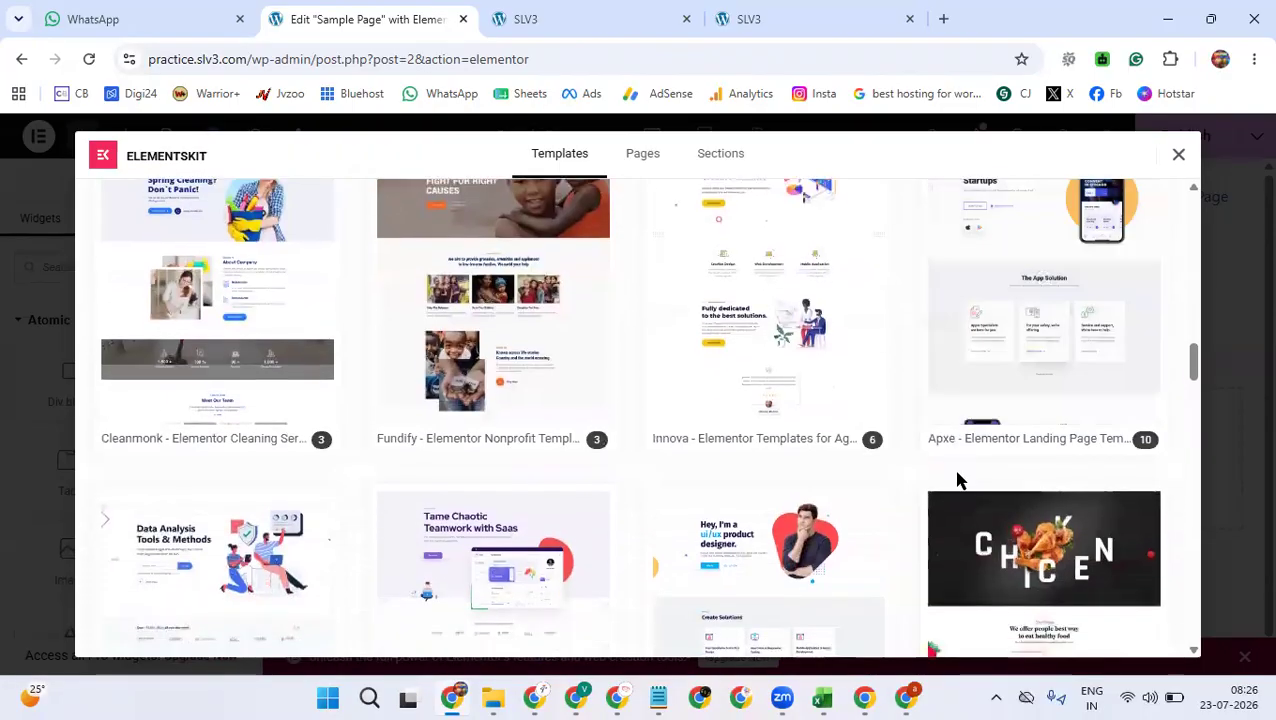
{"action": "scroll", "coordinate": [918, 547], "scroll_direction": "down", "scroll_amount": 2}
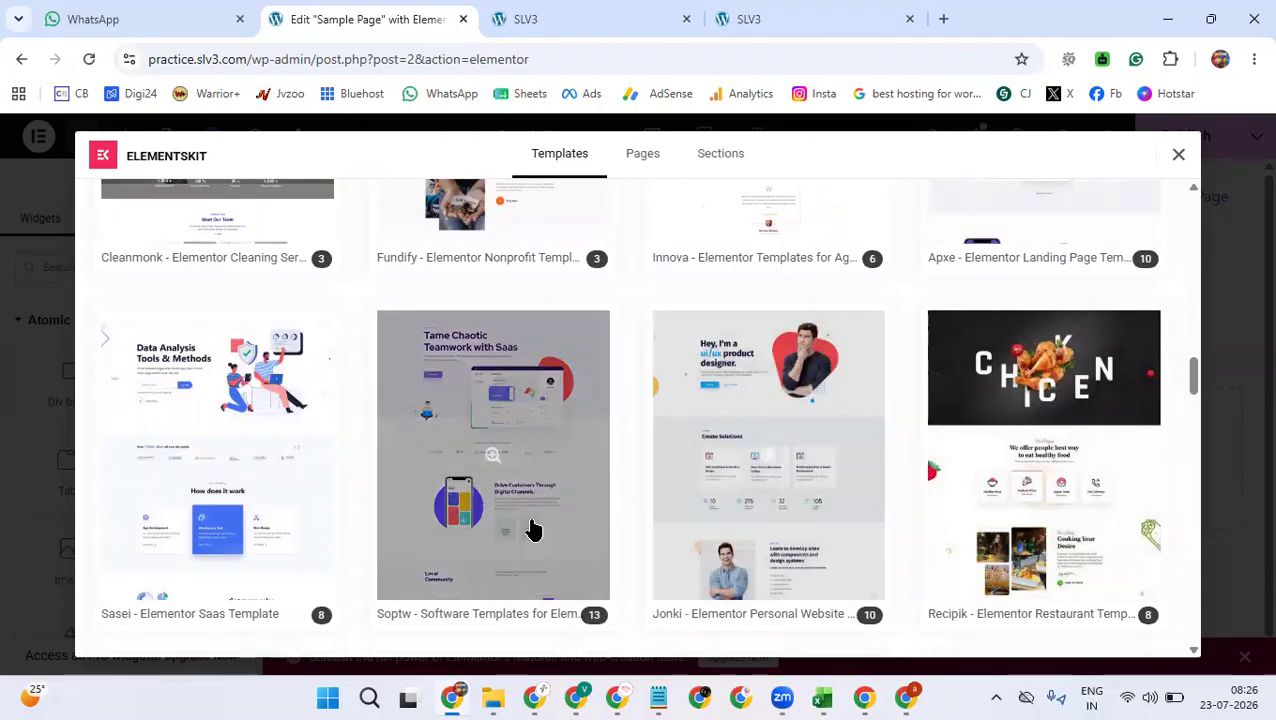
{"action": "scroll", "coordinate": [337, 512], "scroll_direction": "down", "scroll_amount": 4}
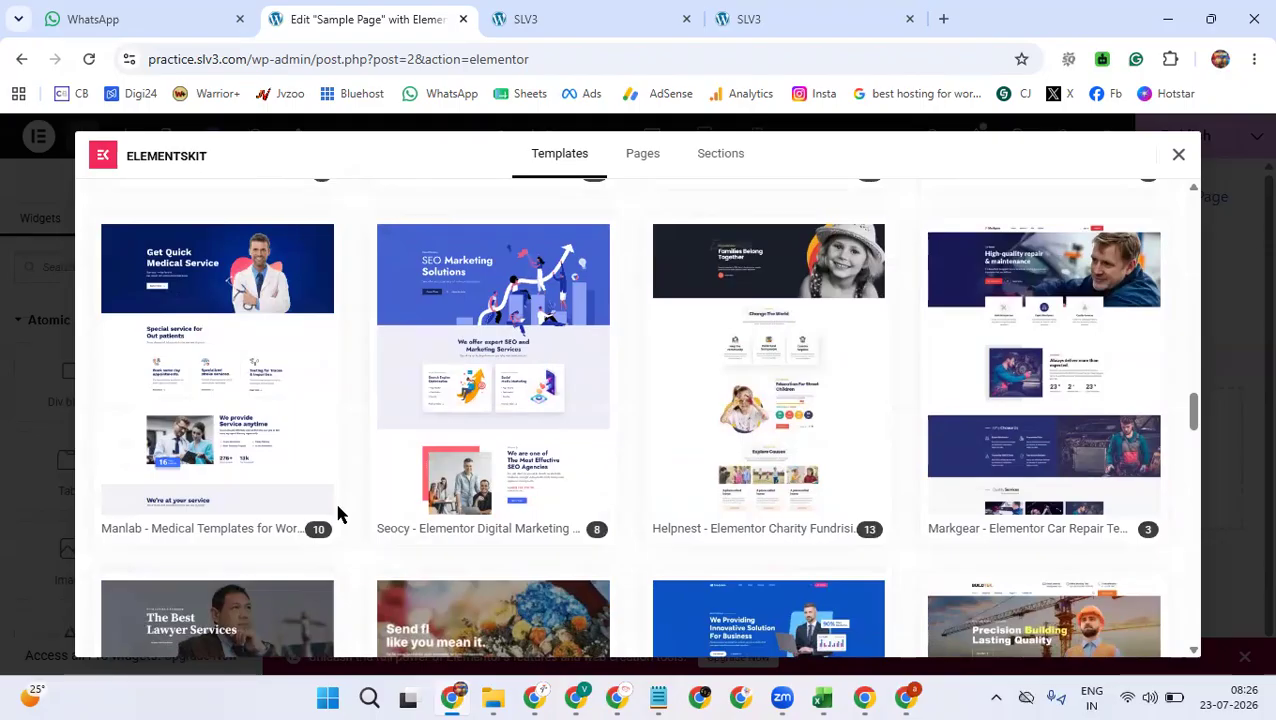
- Close the ElementsKit library and exit Elementor to the WordPress Pages list, leaving without saving the changes
{"action": "left_click", "coordinate": [1176, 156]}
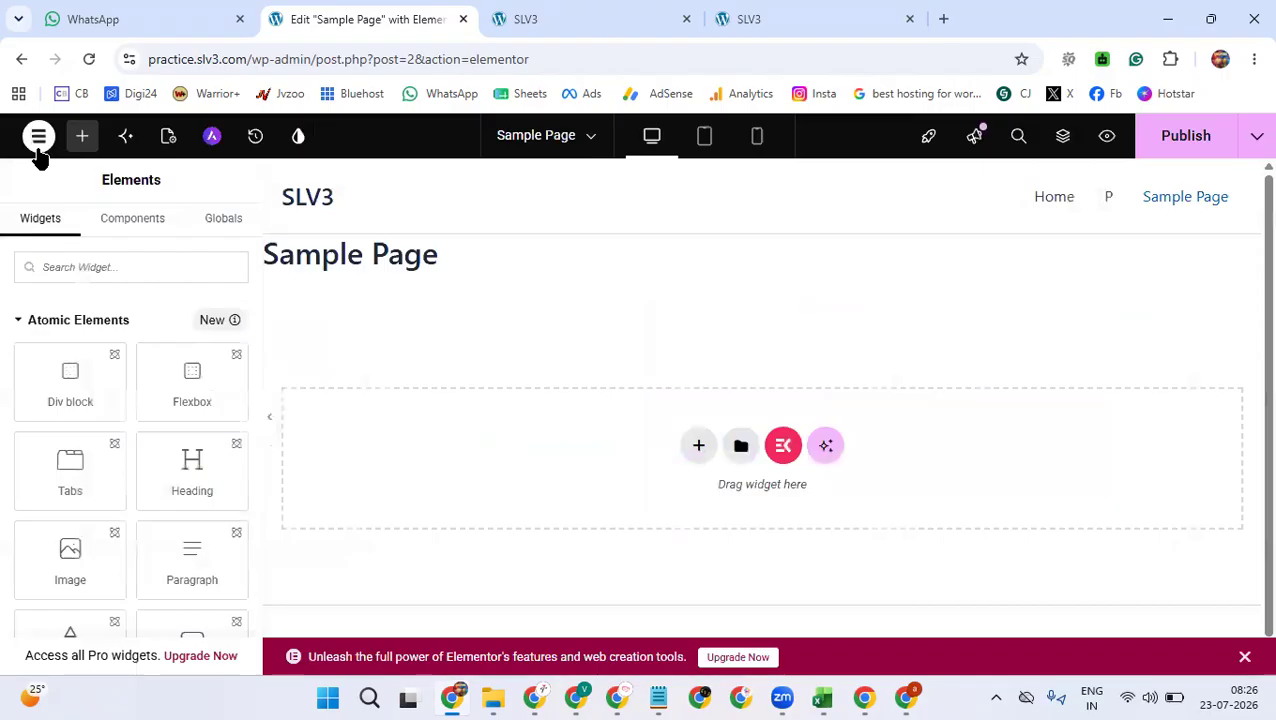
{"action": "left_click", "coordinate": [38, 140]}
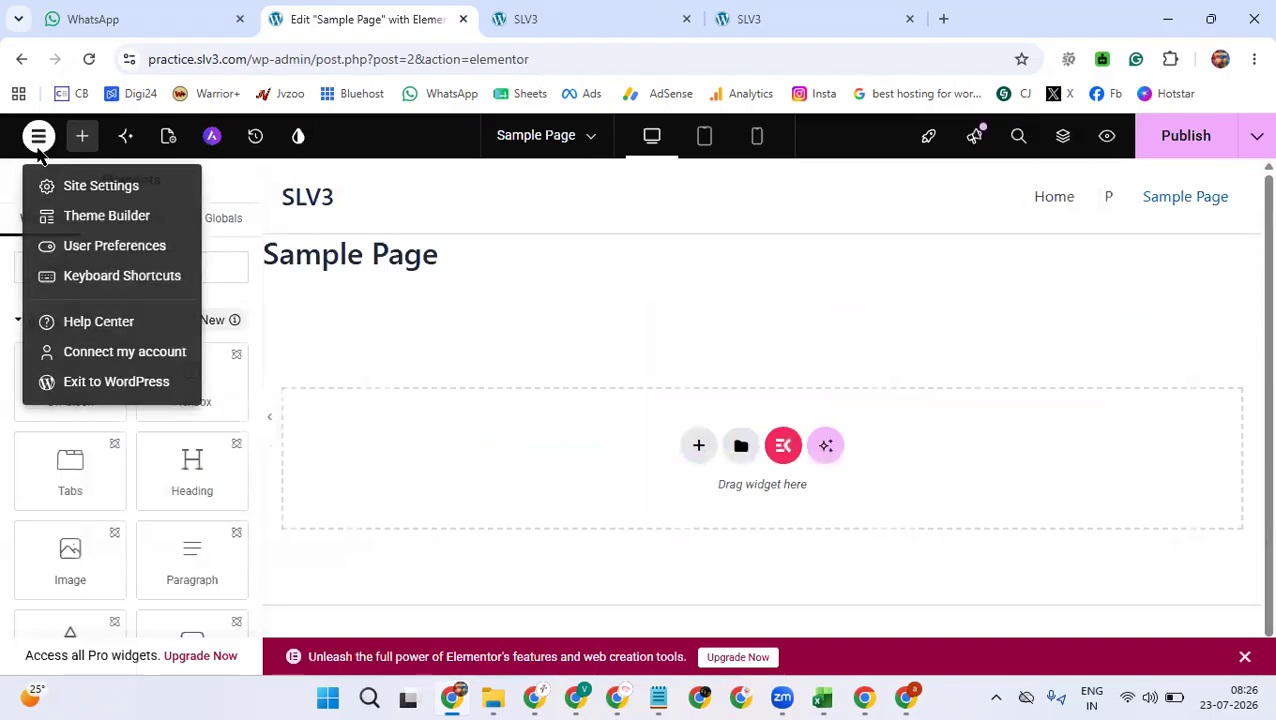
{"action": "left_click", "coordinate": [88, 392]}
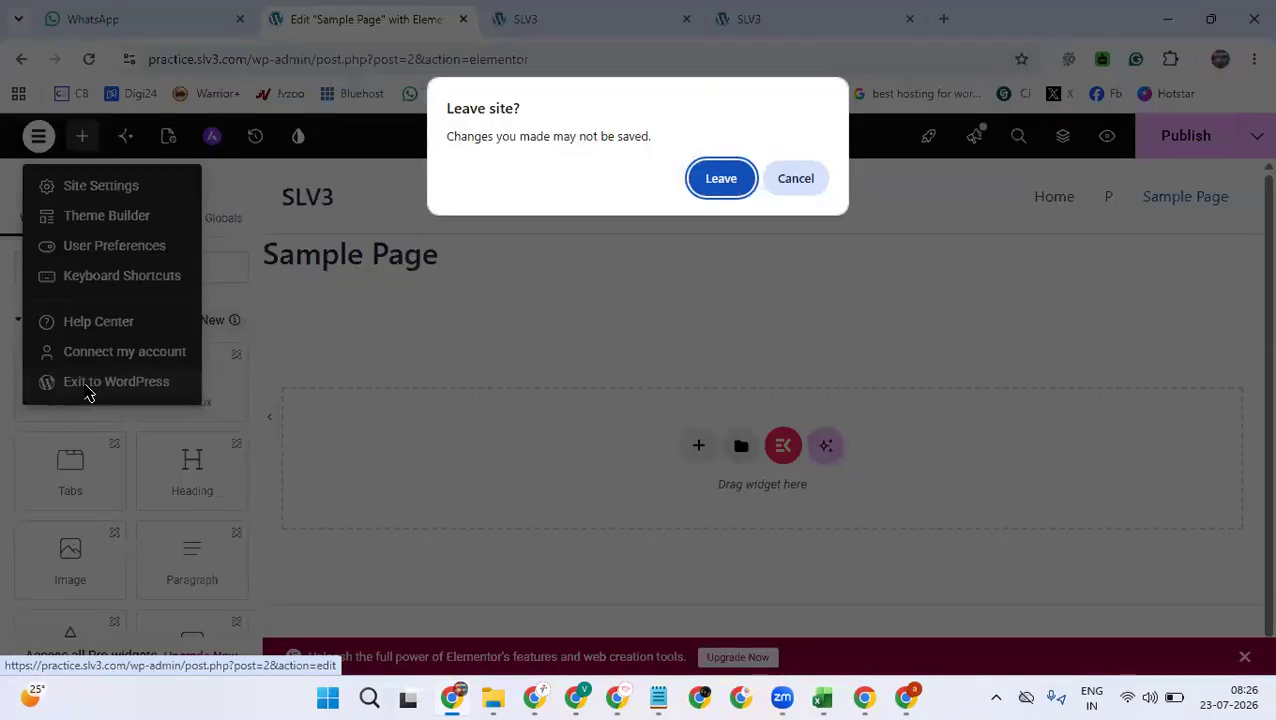
{"action": "left_click", "coordinate": [729, 181]}
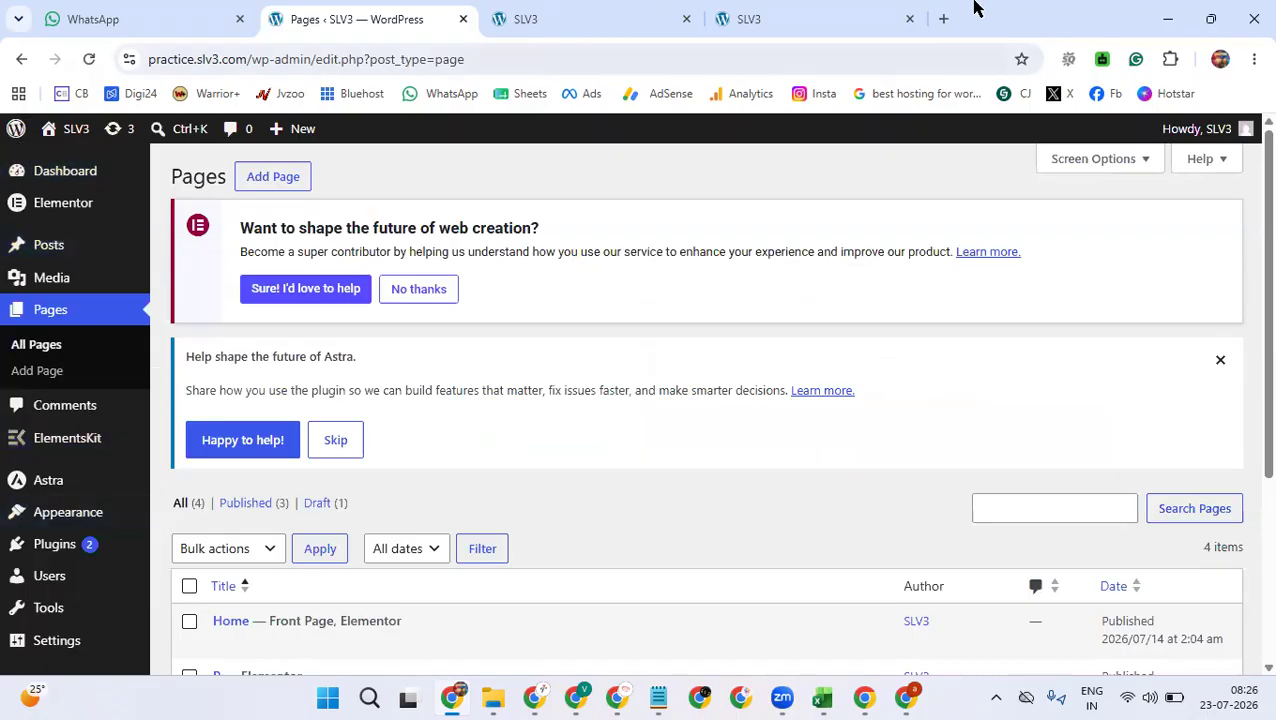
- Open slv3.com in a new browser tab and examine the live home page's hero, service cards and agency section
{"action": "left_click", "coordinate": [944, 18]}
{"action": "type", "text": "slv3.com"}
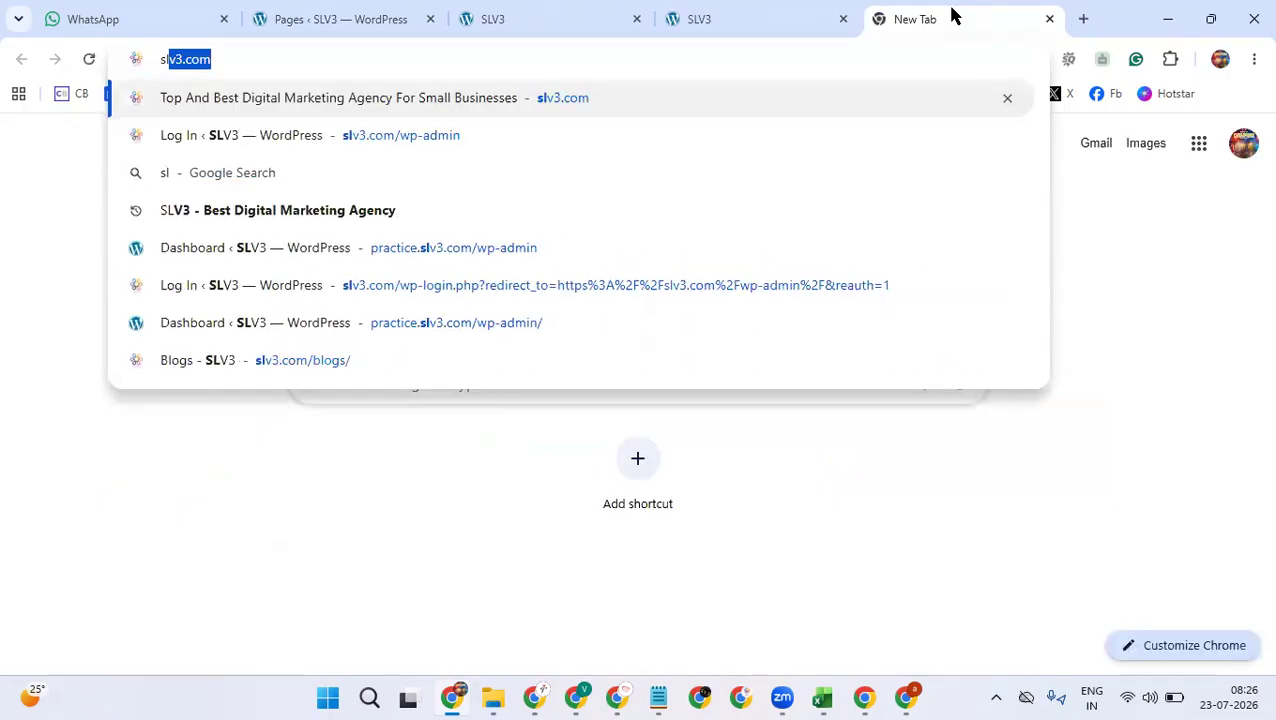
{"action": "key", "text": "Return"}
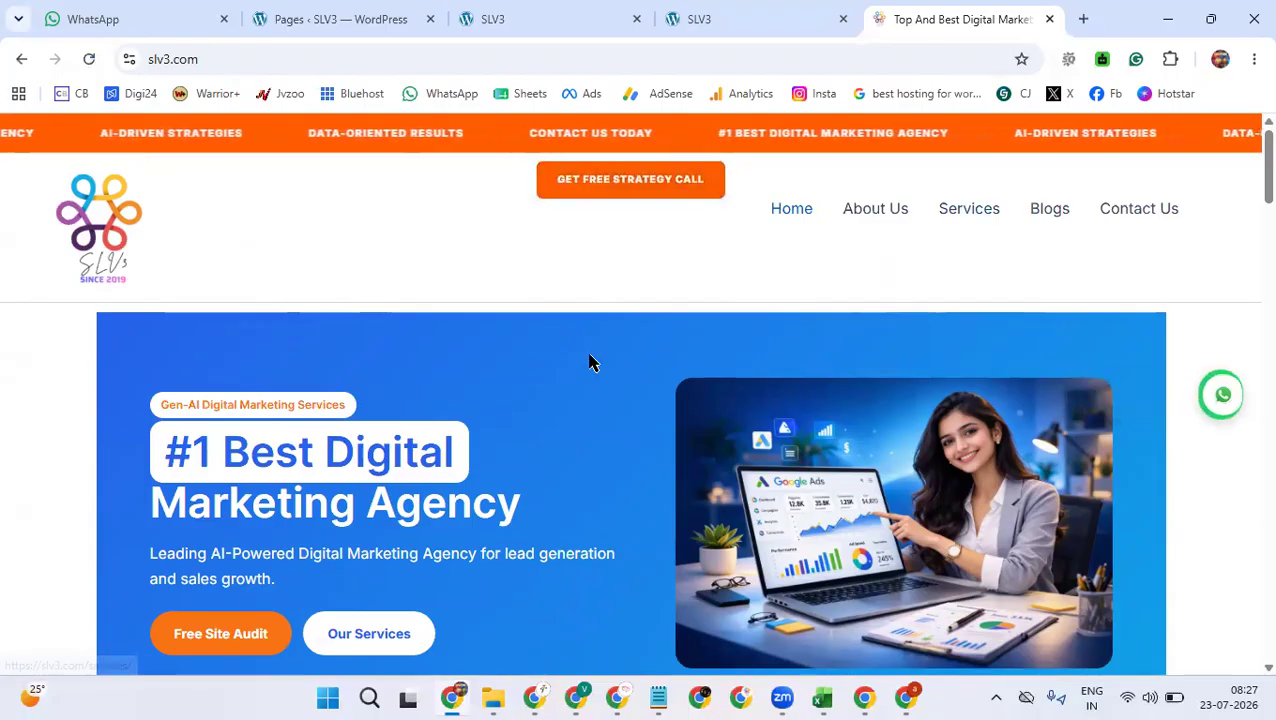
{"action": "scroll", "coordinate": [590, 362], "scroll_direction": "down", "scroll_amount": 4}
{"action": "scroll", "coordinate": [590, 362], "scroll_direction": "down", "scroll_amount": 3}
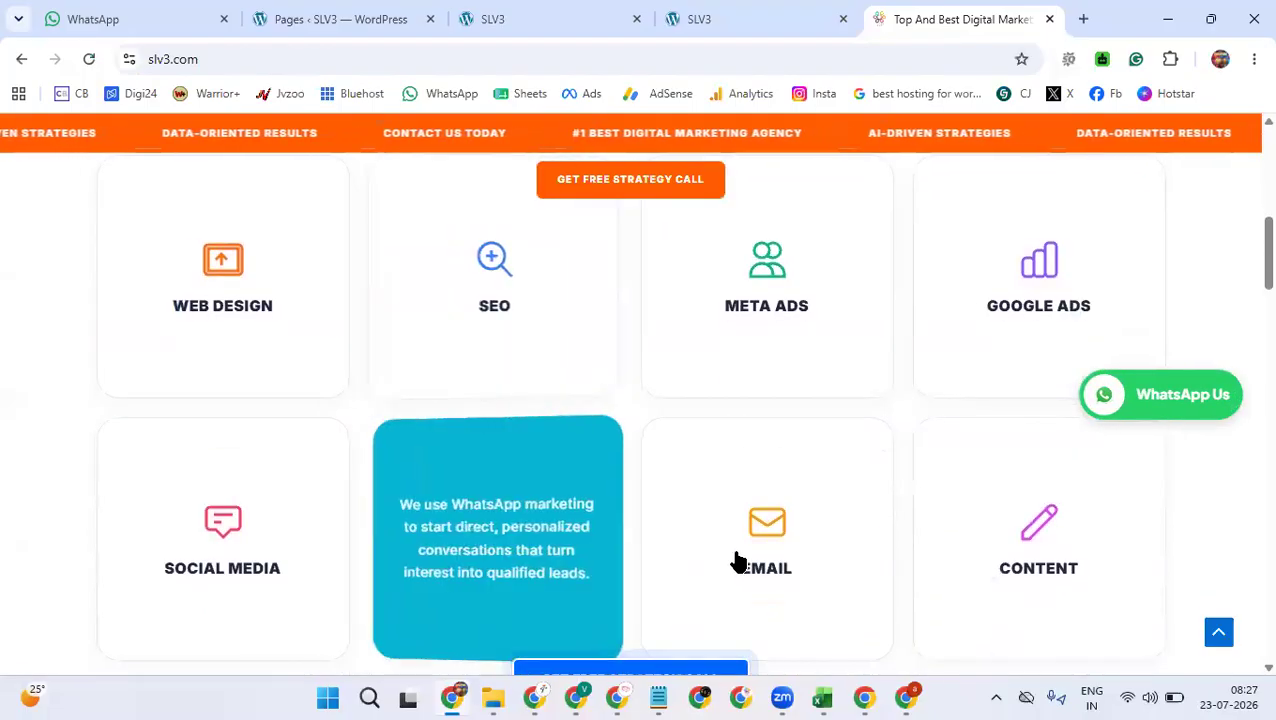
{"action": "scroll", "coordinate": [769, 568], "scroll_direction": "down", "scroll_amount": 2}
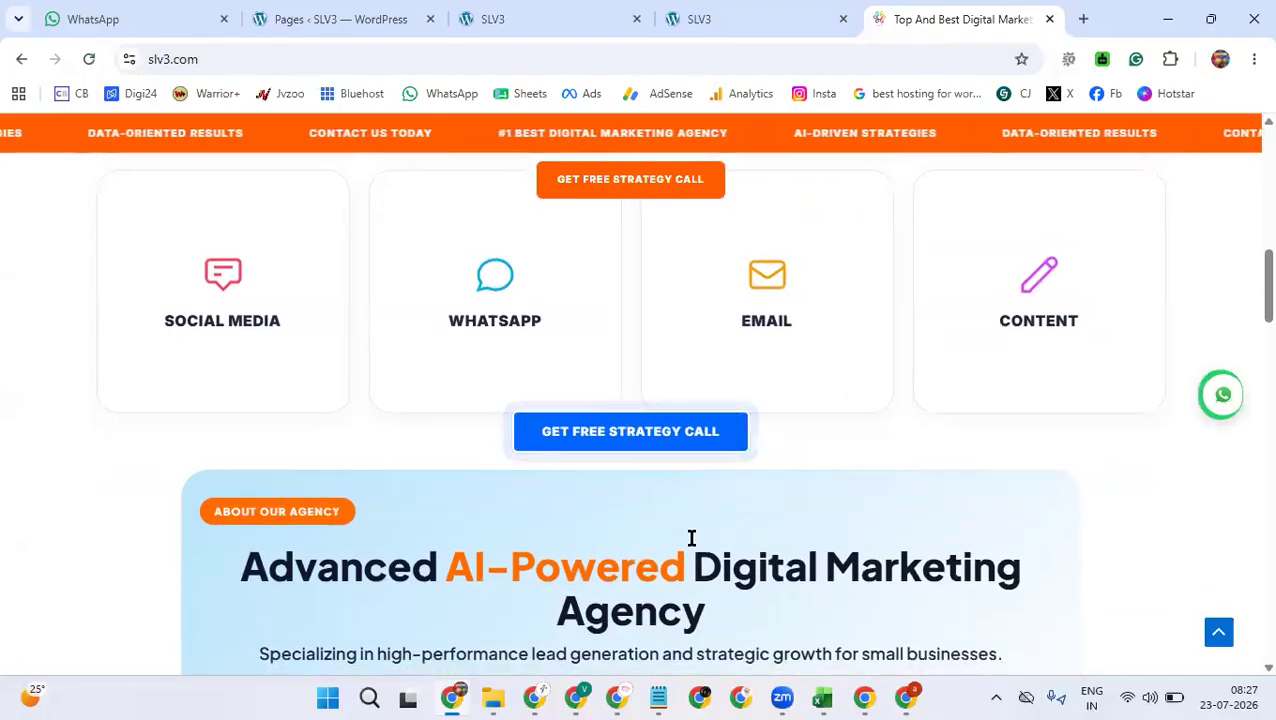
- Examine the rest of the live slv3.com home page, covering agency experience, skills, results, client testimonials and the footer links
{"action": "scroll", "coordinate": [690, 536], "scroll_direction": "down", "scroll_amount": 3}
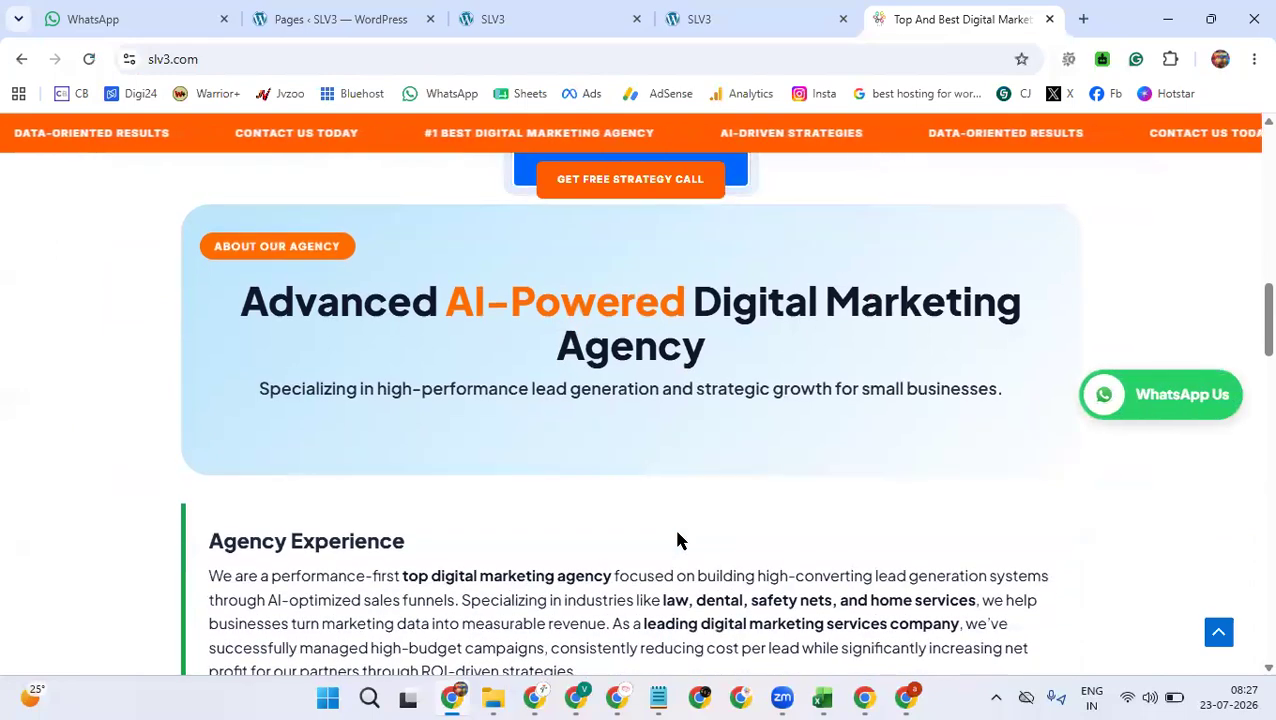
{"action": "scroll", "coordinate": [677, 540], "scroll_direction": "down", "scroll_amount": 3}
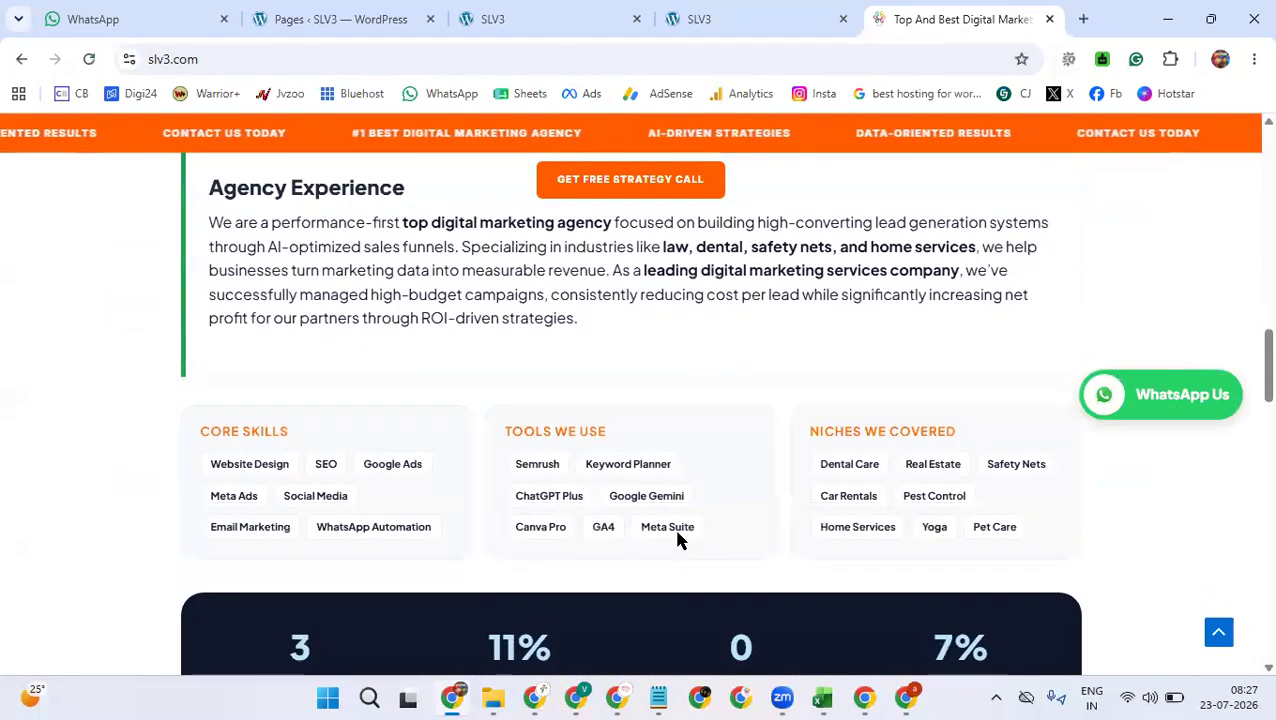
{"action": "scroll", "coordinate": [675, 530], "scroll_direction": "down", "scroll_amount": 2}
{"action": "scroll", "coordinate": [679, 541], "scroll_direction": "down", "scroll_amount": 3}
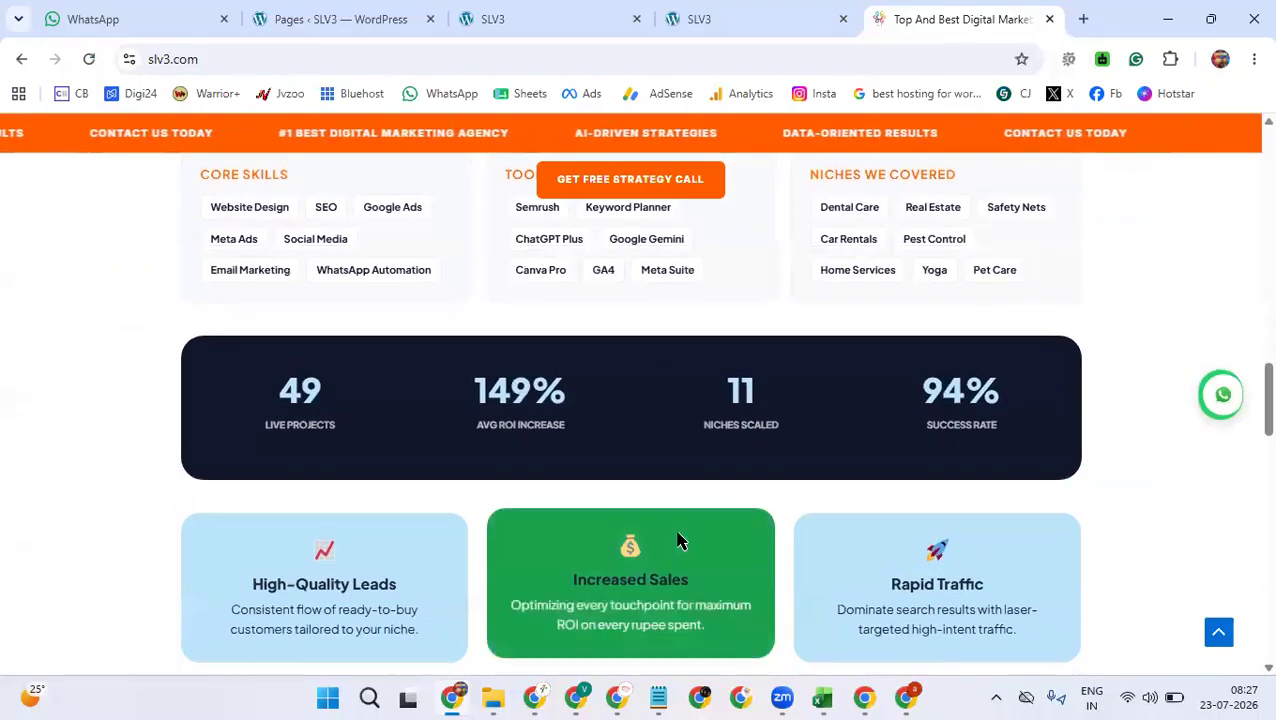
{"action": "scroll", "coordinate": [677, 540], "scroll_direction": "down", "scroll_amount": 6}
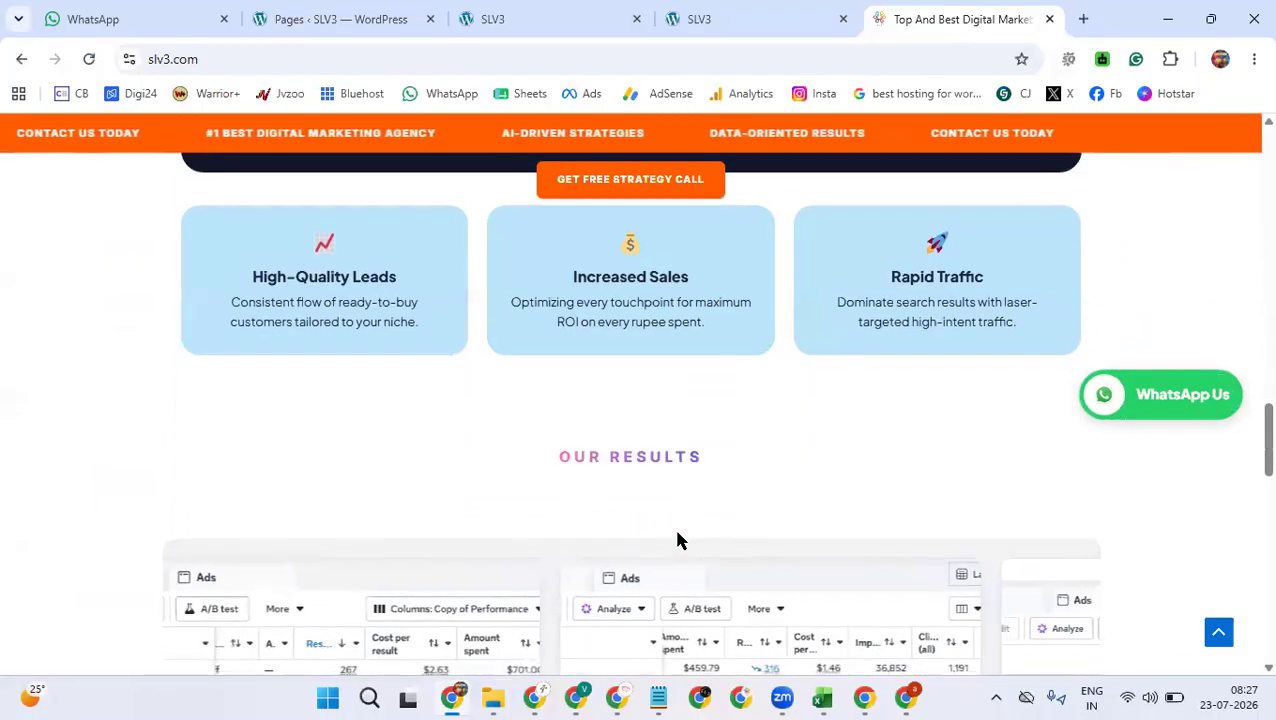
{"action": "scroll", "coordinate": [677, 540], "scroll_direction": "down", "scroll_amount": 2}
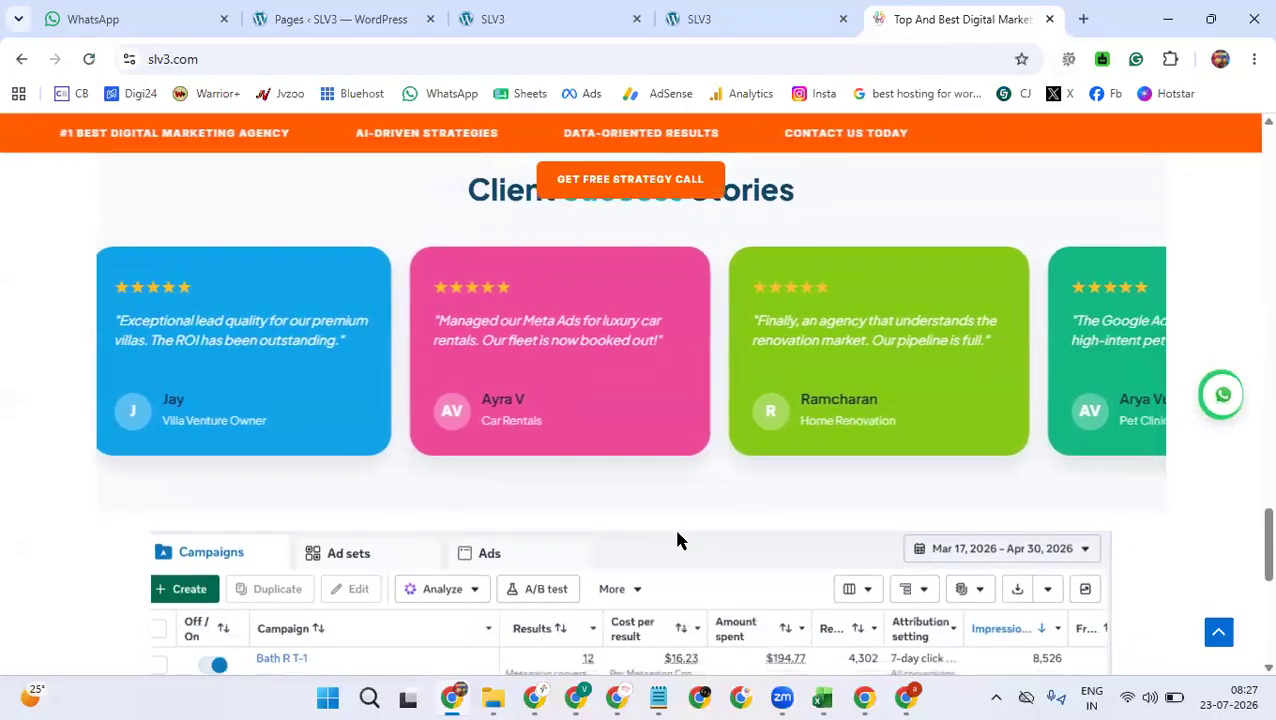
{"action": "scroll", "coordinate": [677, 540], "scroll_direction": "down", "scroll_amount": 6}
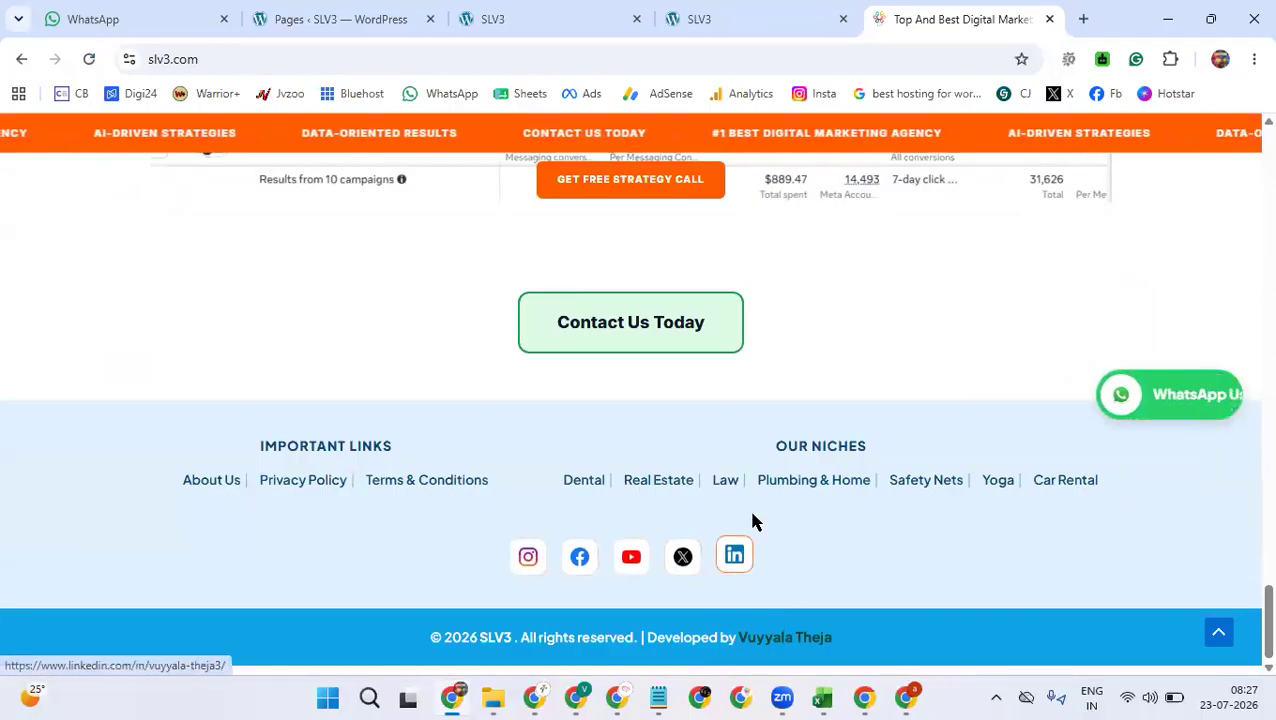
{"action": "scroll", "coordinate": [693, 490], "scroll_direction": "up", "scroll_amount": 10}
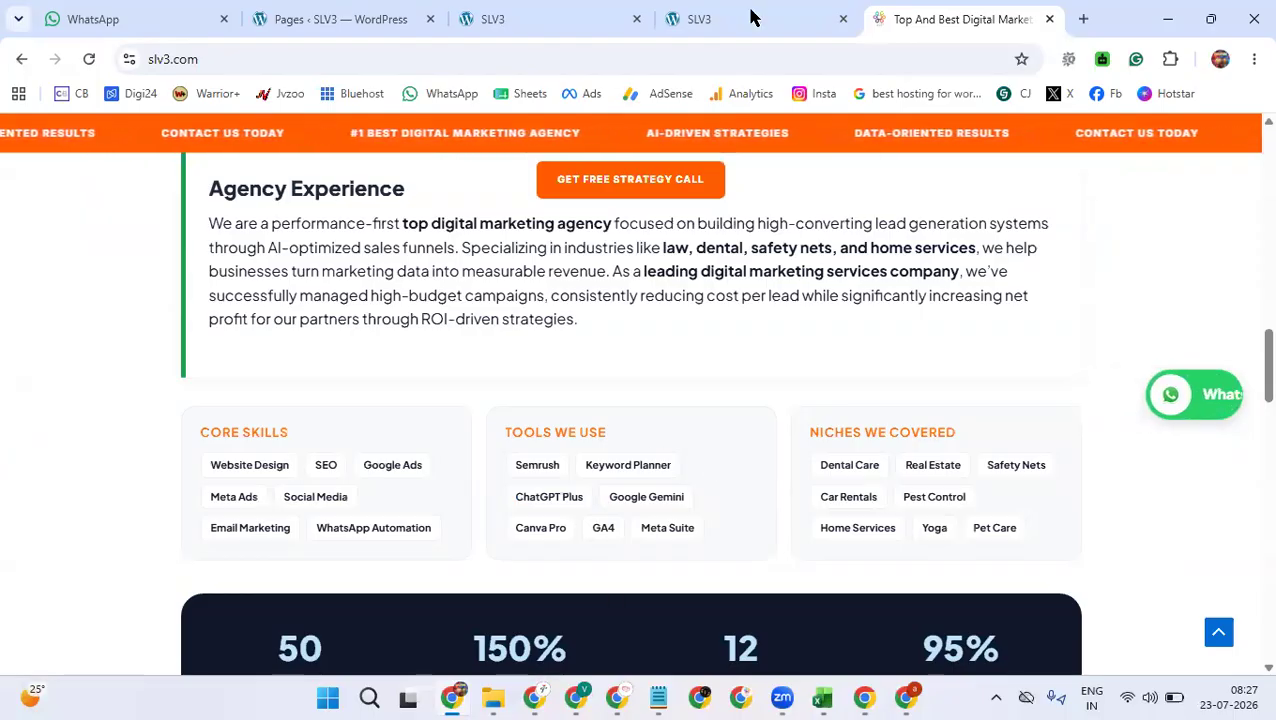
- Check the two open practice site previews, and open the installed plugins list in the WordPress dashboard
{"action": "left_click", "coordinate": [553, 37]}
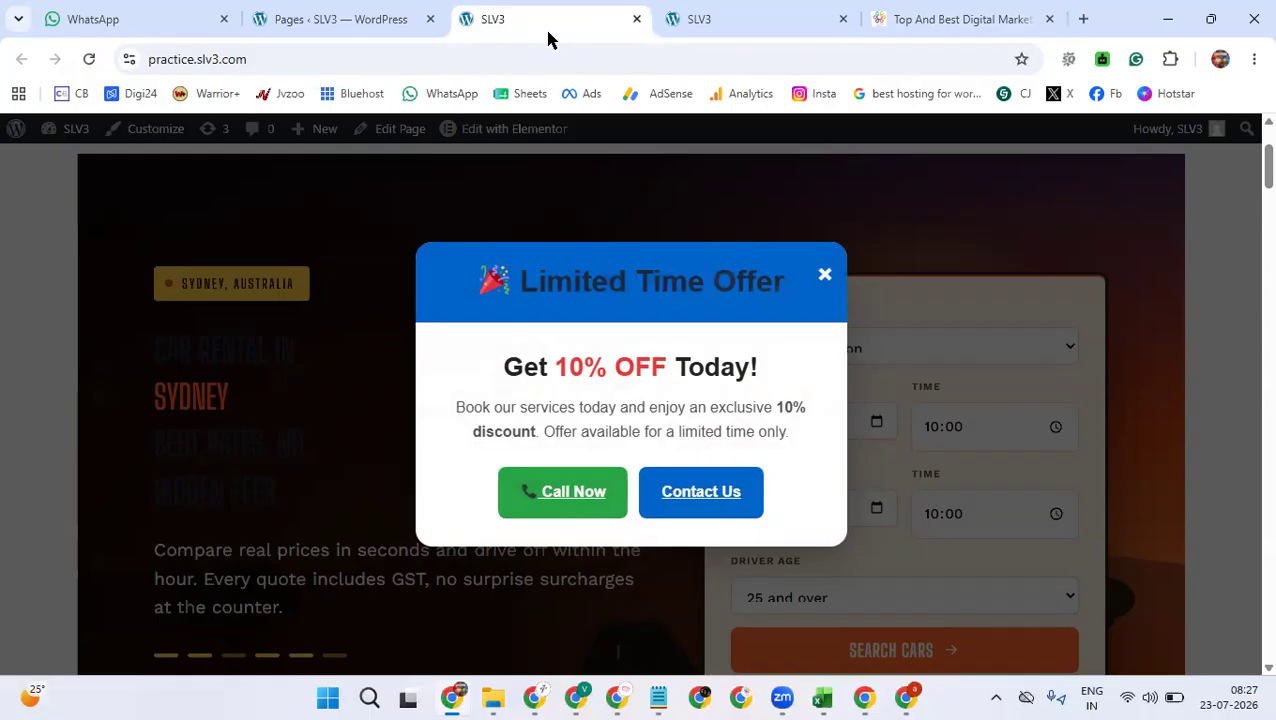
{"action": "left_click", "coordinate": [723, 12]}
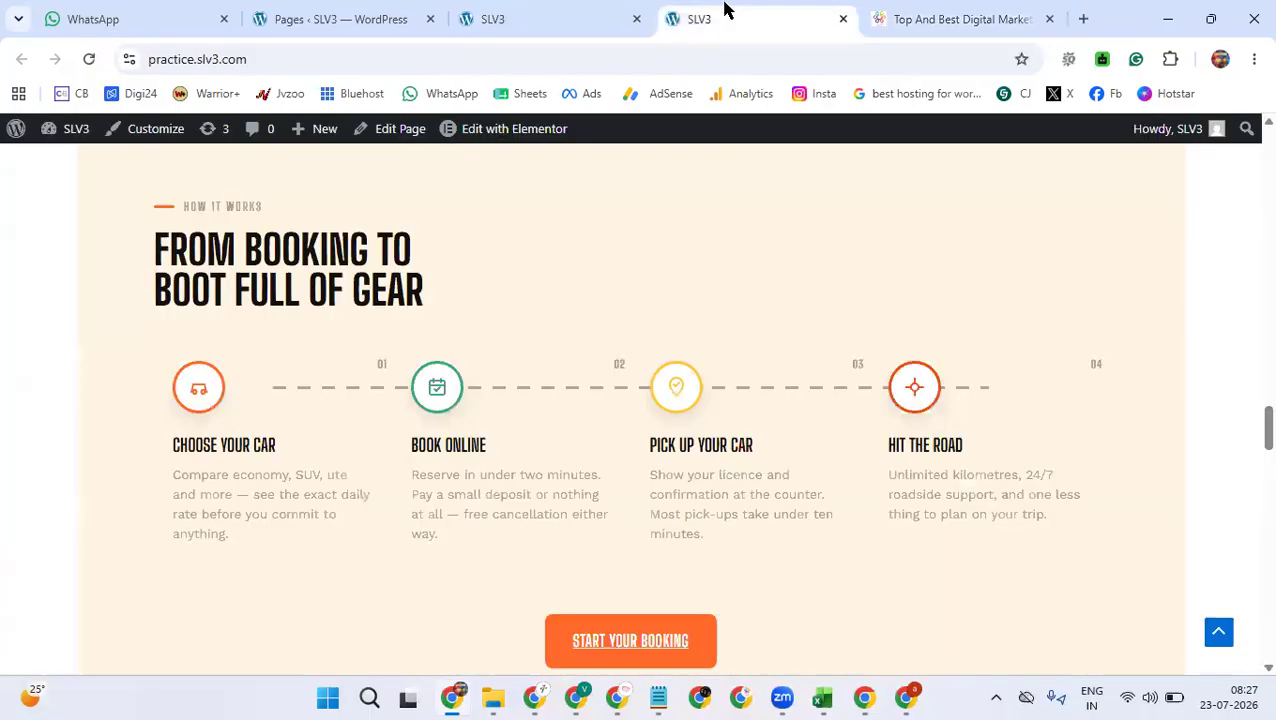
{"action": "left_click", "coordinate": [379, 23]}
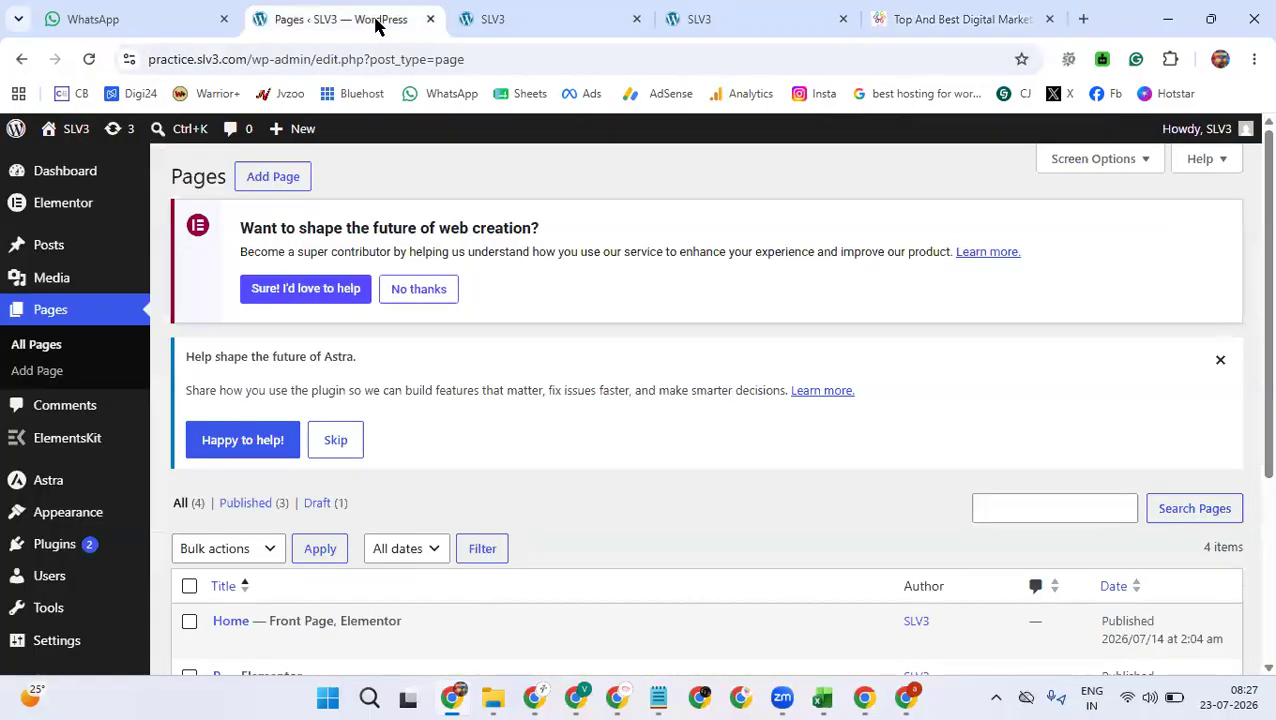
{"action": "left_click", "coordinate": [79, 550]}
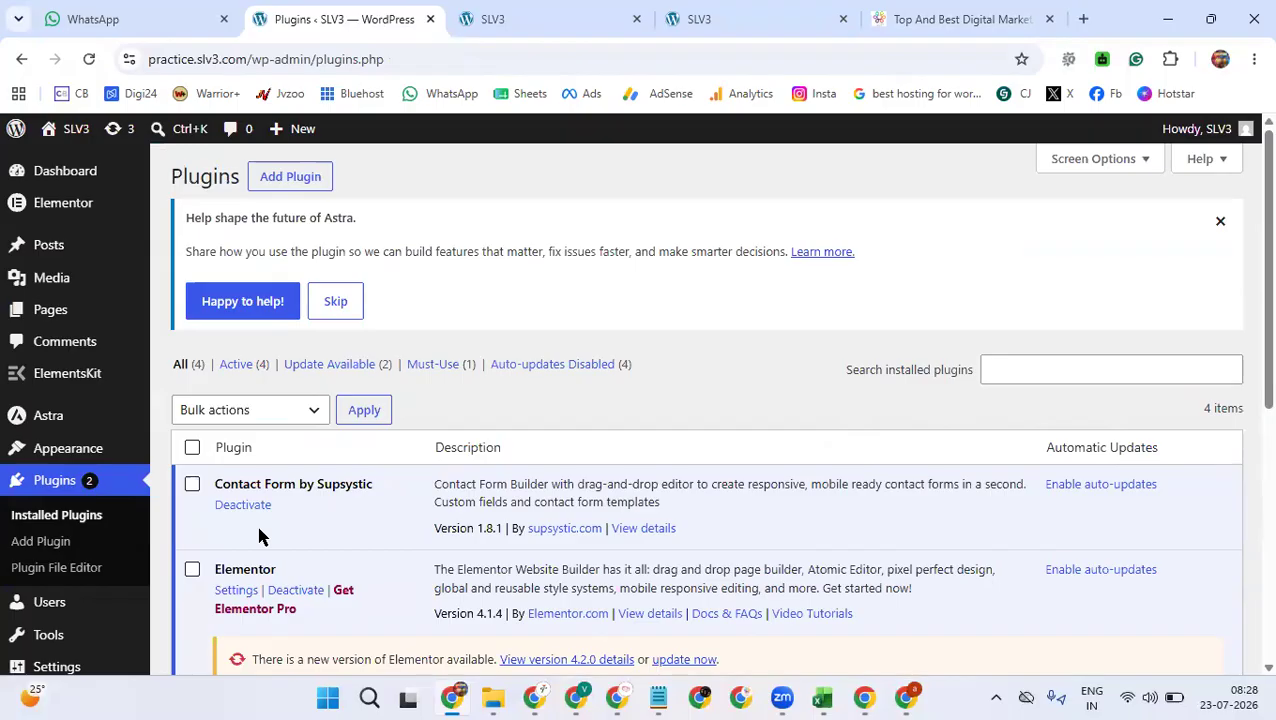
{"action": "mouse_move", "coordinate": [33, 309]}
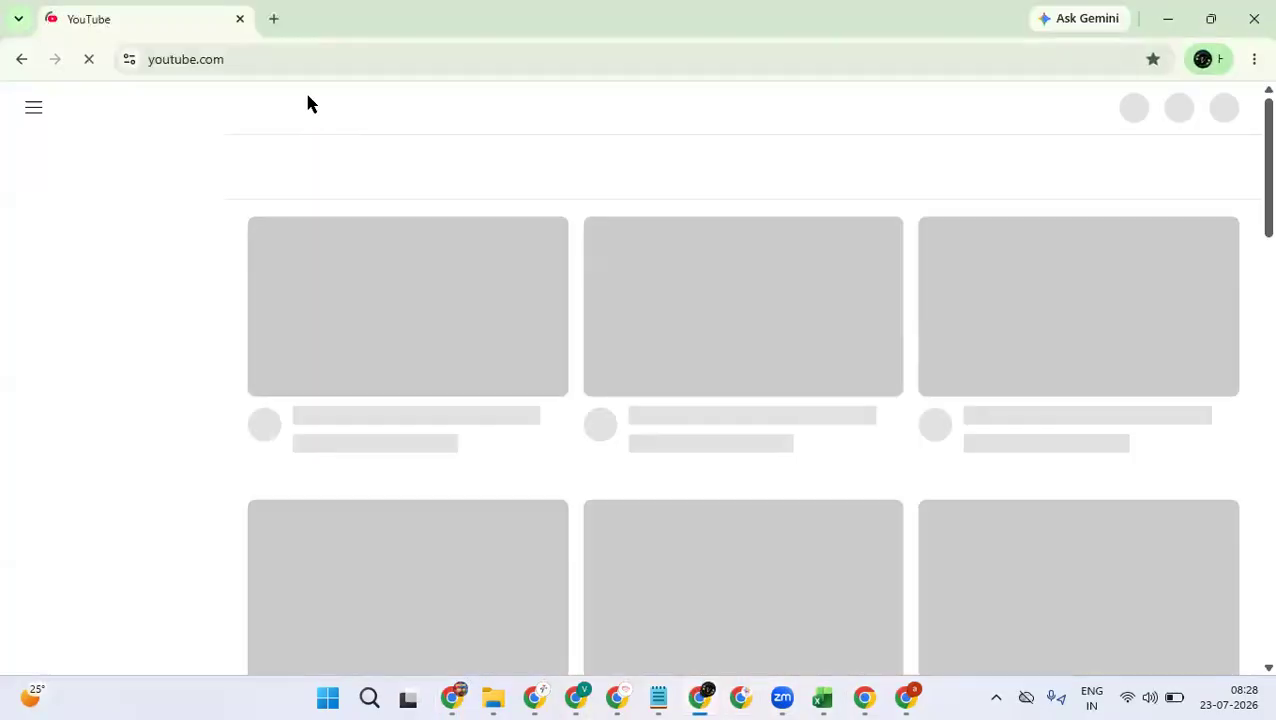
- Search YouTube for "digital theja" and open the Digital Theja digital marketing course channel
{"action": "left_click", "coordinate": [539, 108]}
{"action": "type", "text": "digit"}
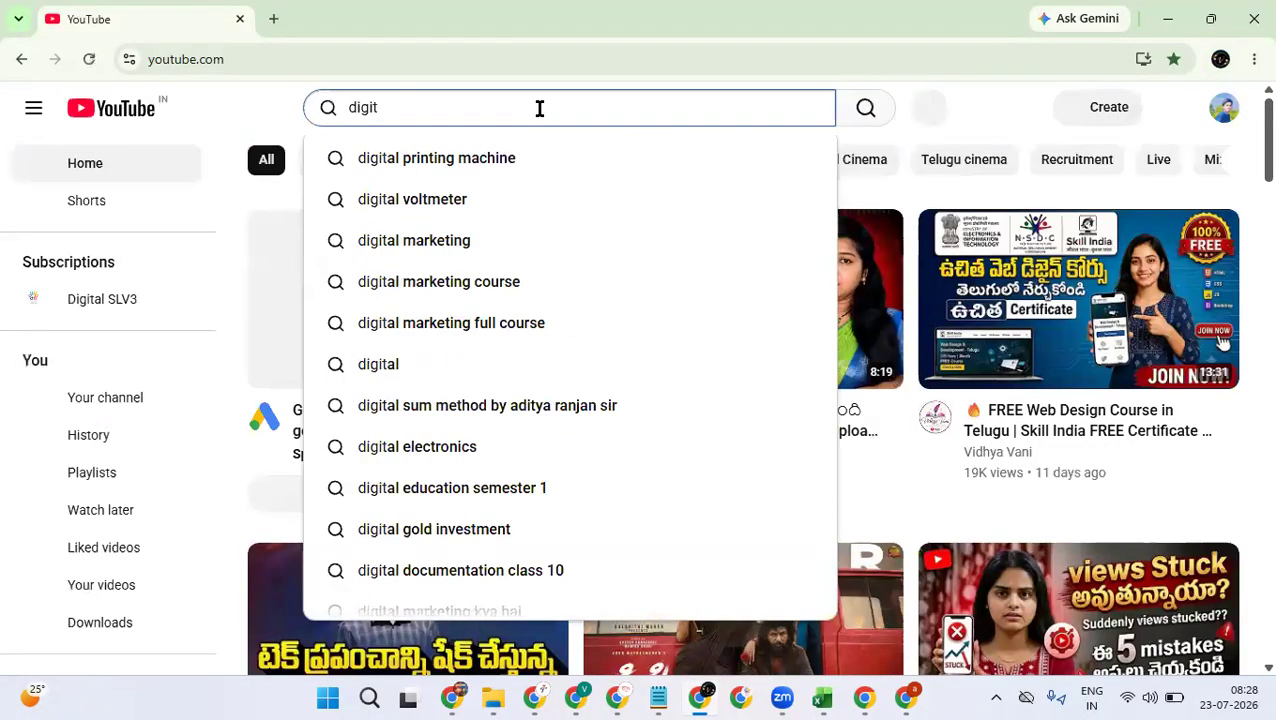
{"action": "type", "text": "al theja"}
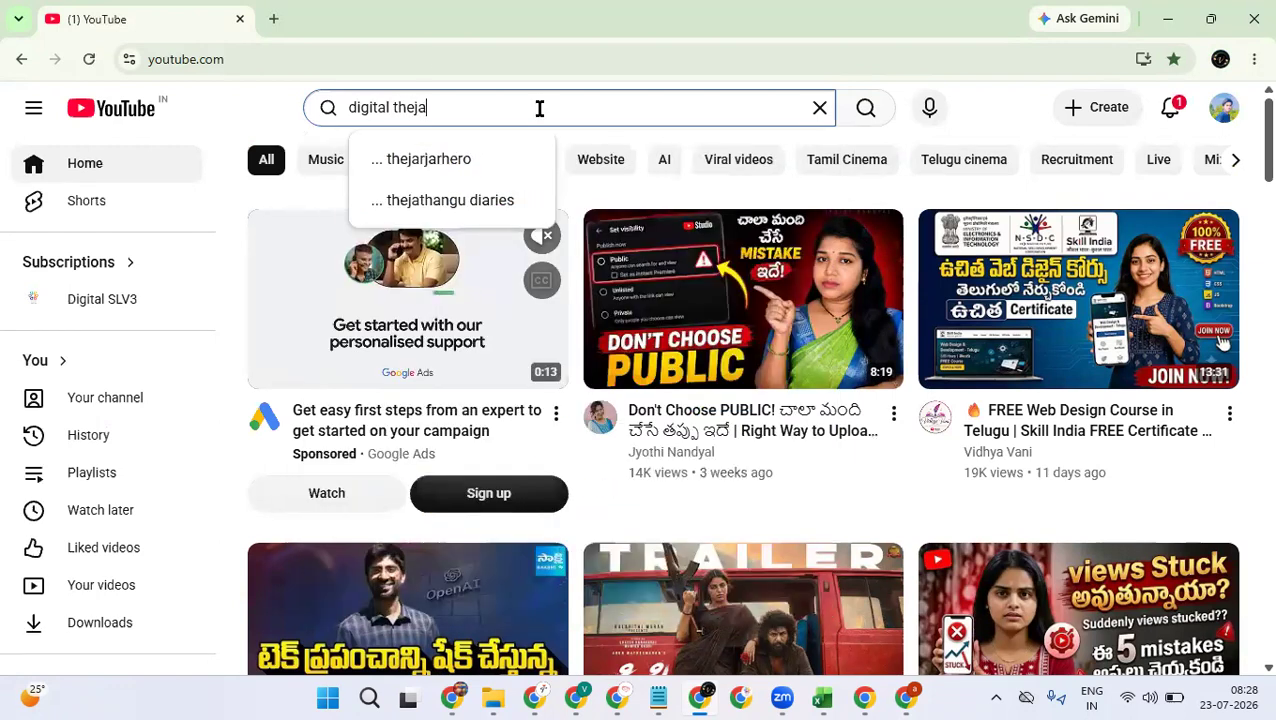
{"action": "key", "text": "Return"}
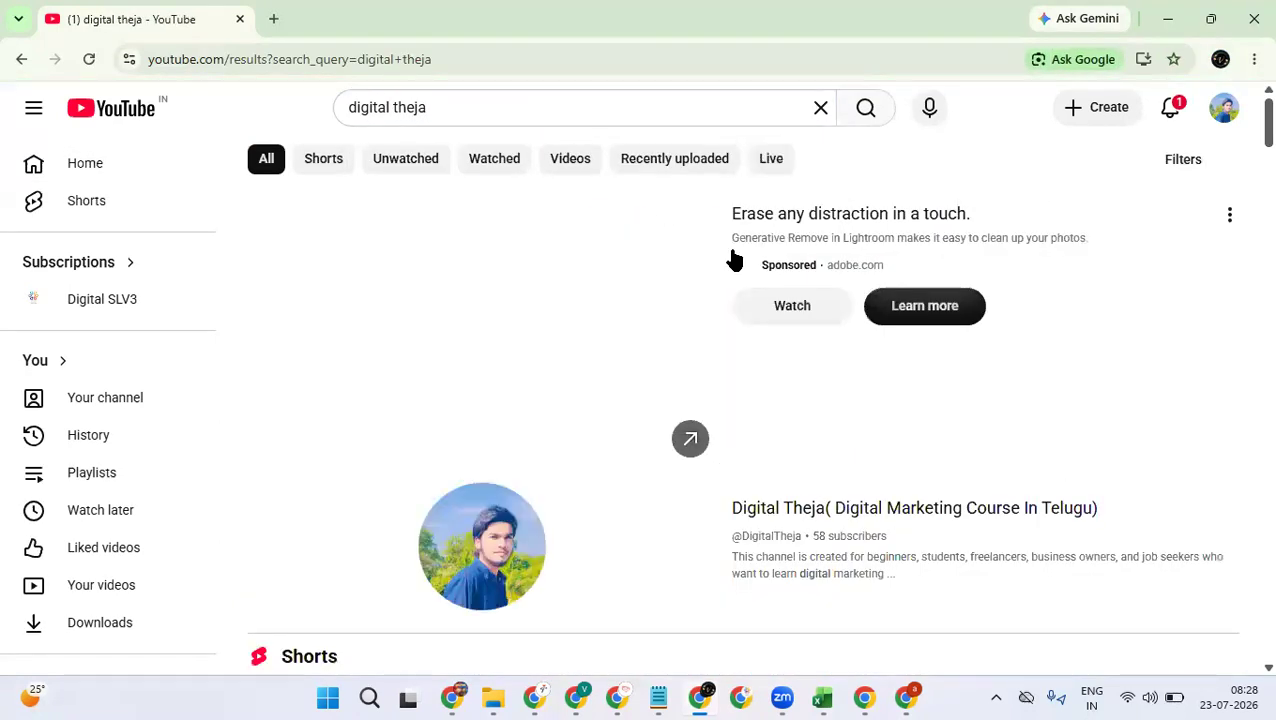
{"action": "scroll", "coordinate": [818, 470], "scroll_direction": "down", "scroll_amount": 1}
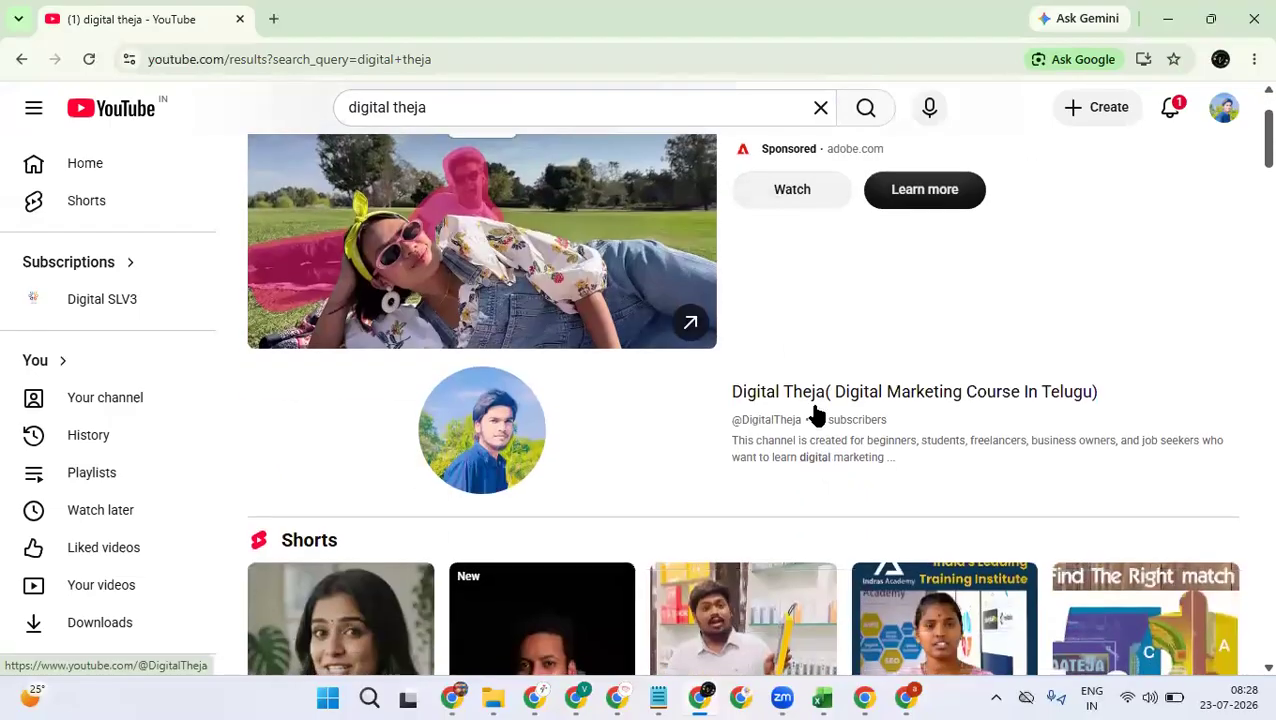
{"action": "left_click", "coordinate": [812, 396]}
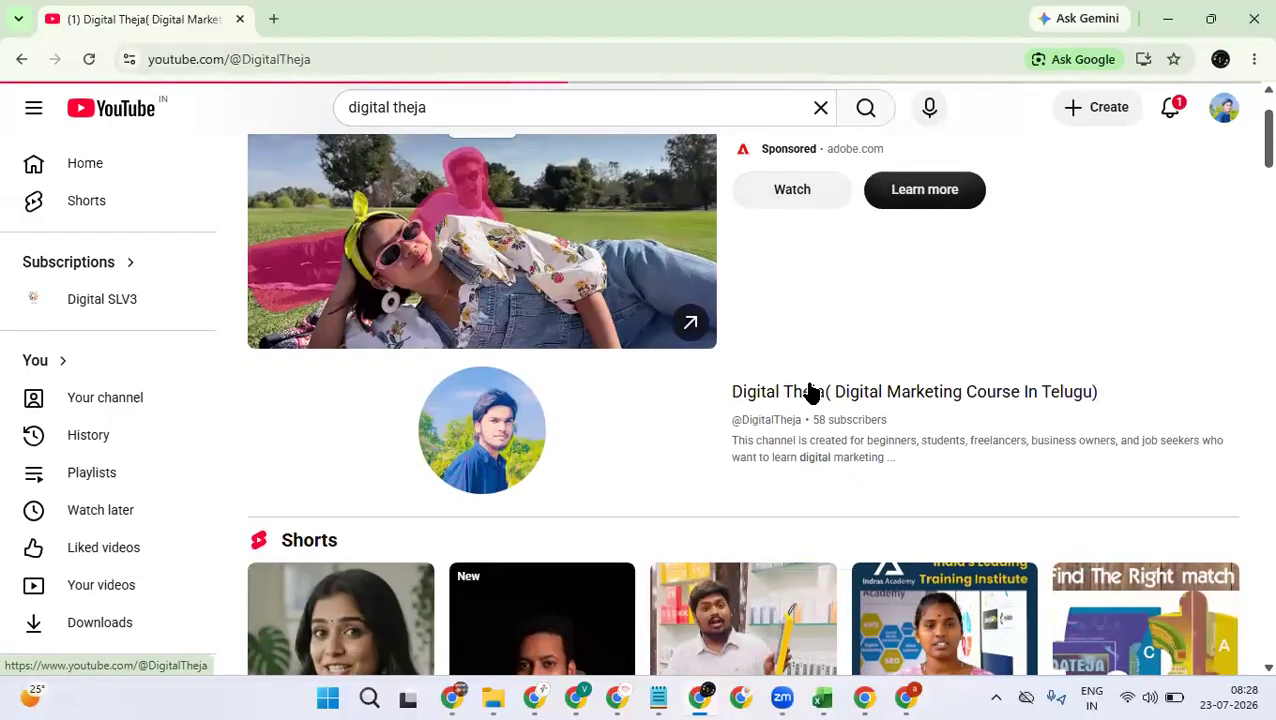
- Look through the channel's uploaded videos, covering the affiliate marketing, Google Ads, SEO, Elementor and website design classes
{"action": "scroll", "coordinate": [790, 392], "scroll_direction": "down", "scroll_amount": 3}
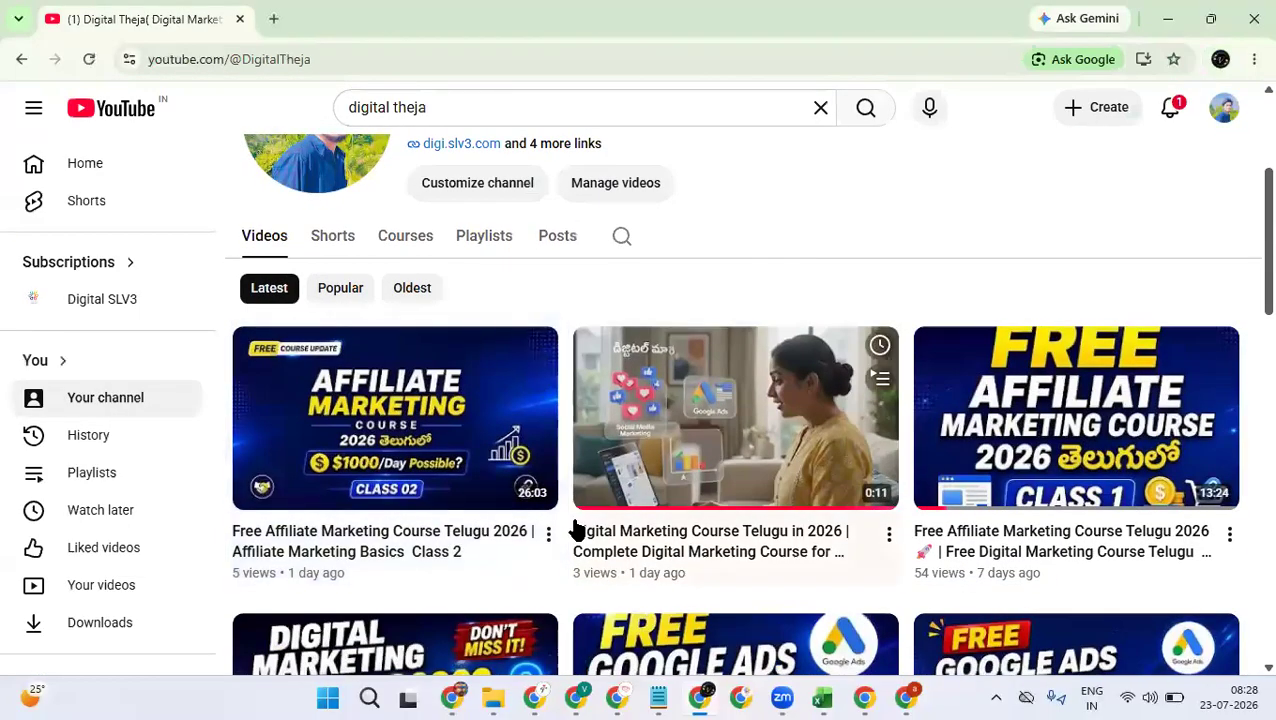
{"action": "scroll", "coordinate": [1120, 540], "scroll_direction": "down", "scroll_amount": 2}
{"action": "scroll", "coordinate": [1120, 540], "scroll_direction": "down", "scroll_amount": 1}
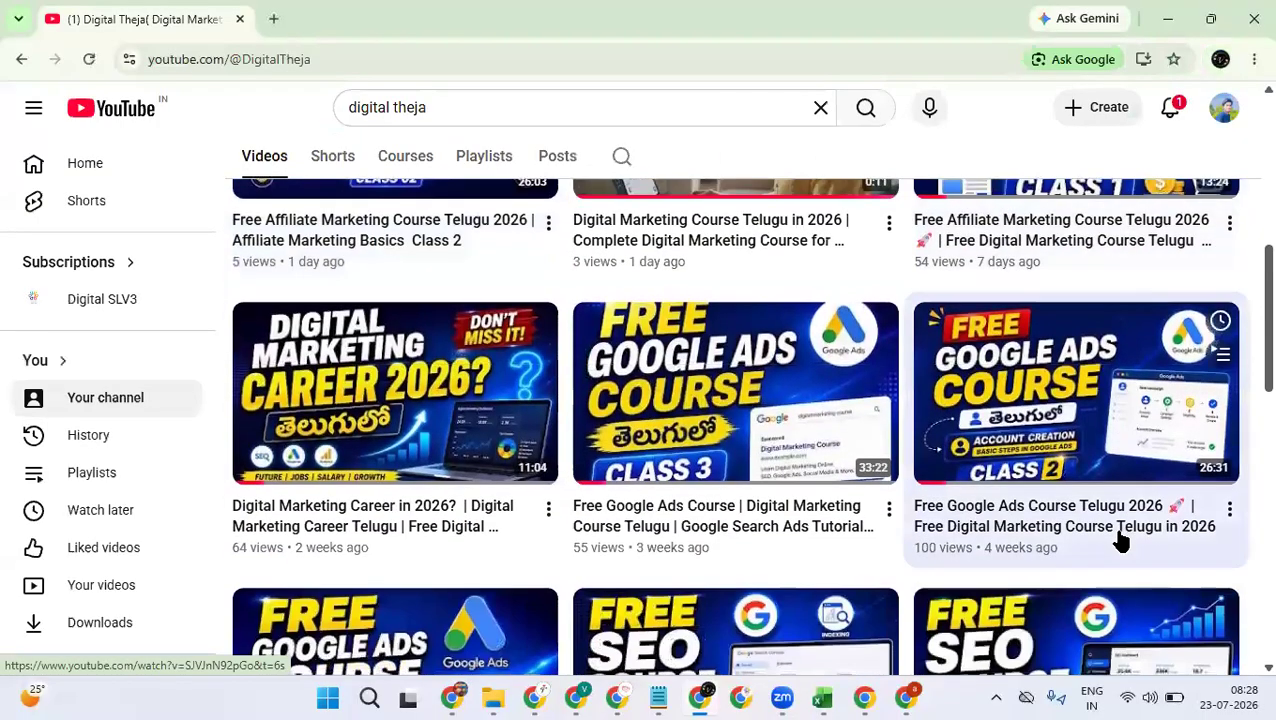
{"action": "scroll", "coordinate": [855, 432], "scroll_direction": "down", "scroll_amount": 5}
{"action": "scroll", "coordinate": [858, 428], "scroll_direction": "down", "scroll_amount": 5}
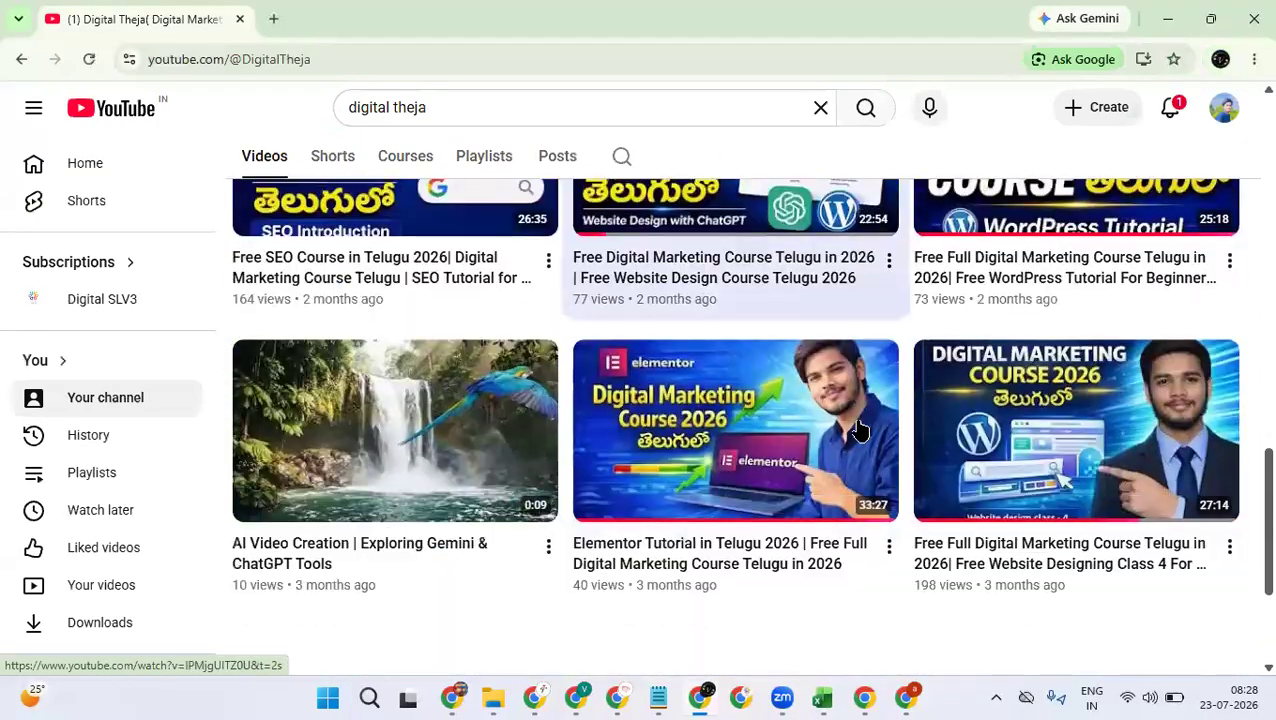
{"action": "scroll", "coordinate": [858, 428], "scroll_direction": "up", "scroll_amount": 13}
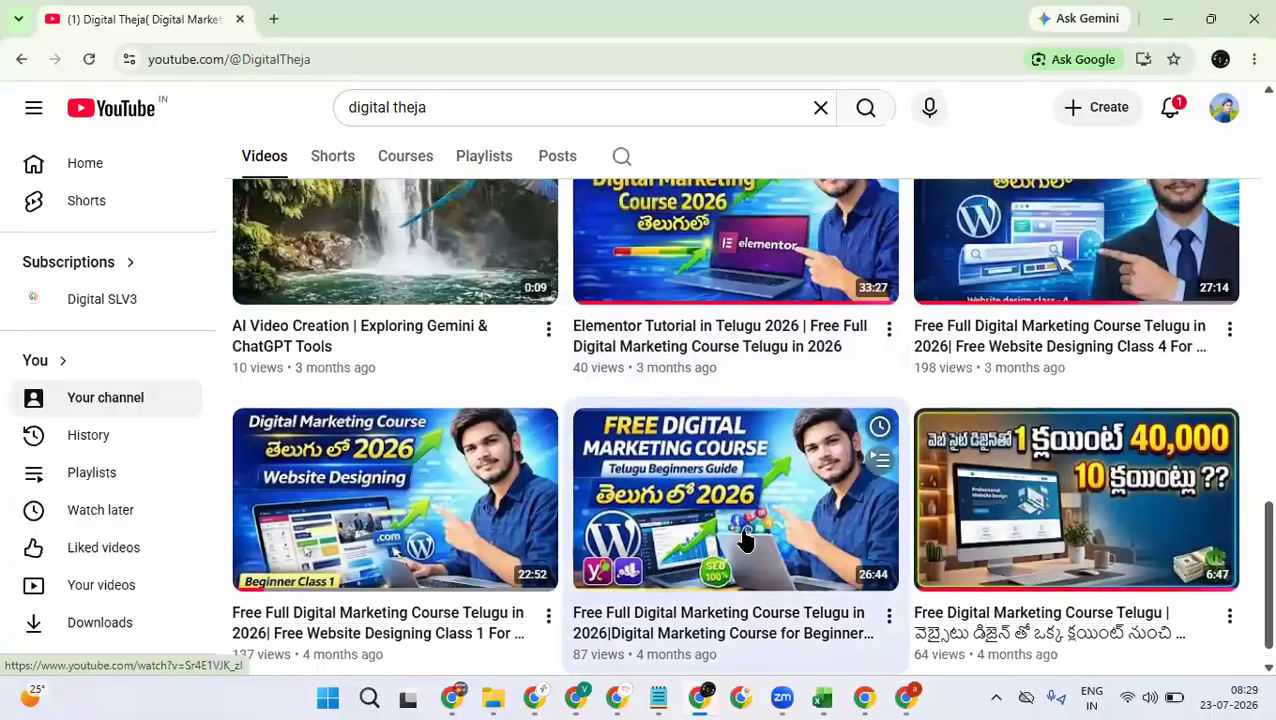
- Return to the YouTube home feed and check the account's notifications
{"action": "left_click", "coordinate": [98, 180]}
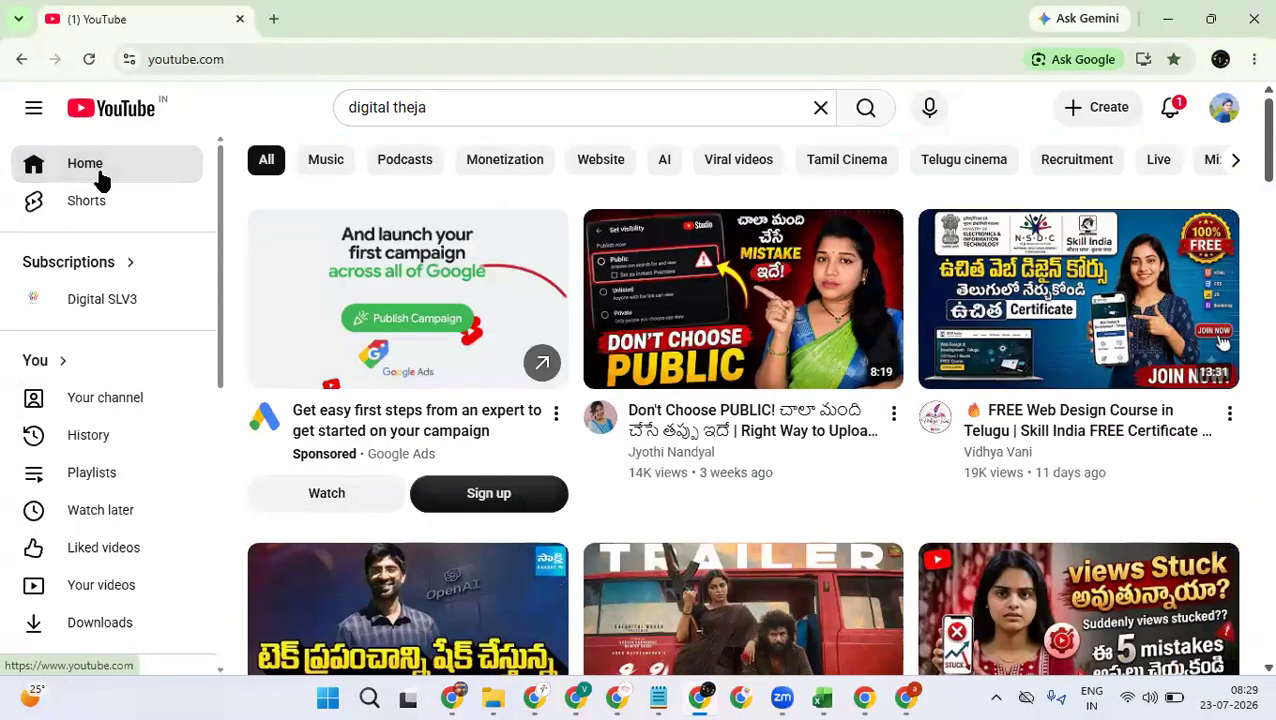
{"action": "left_click", "coordinate": [1174, 112]}
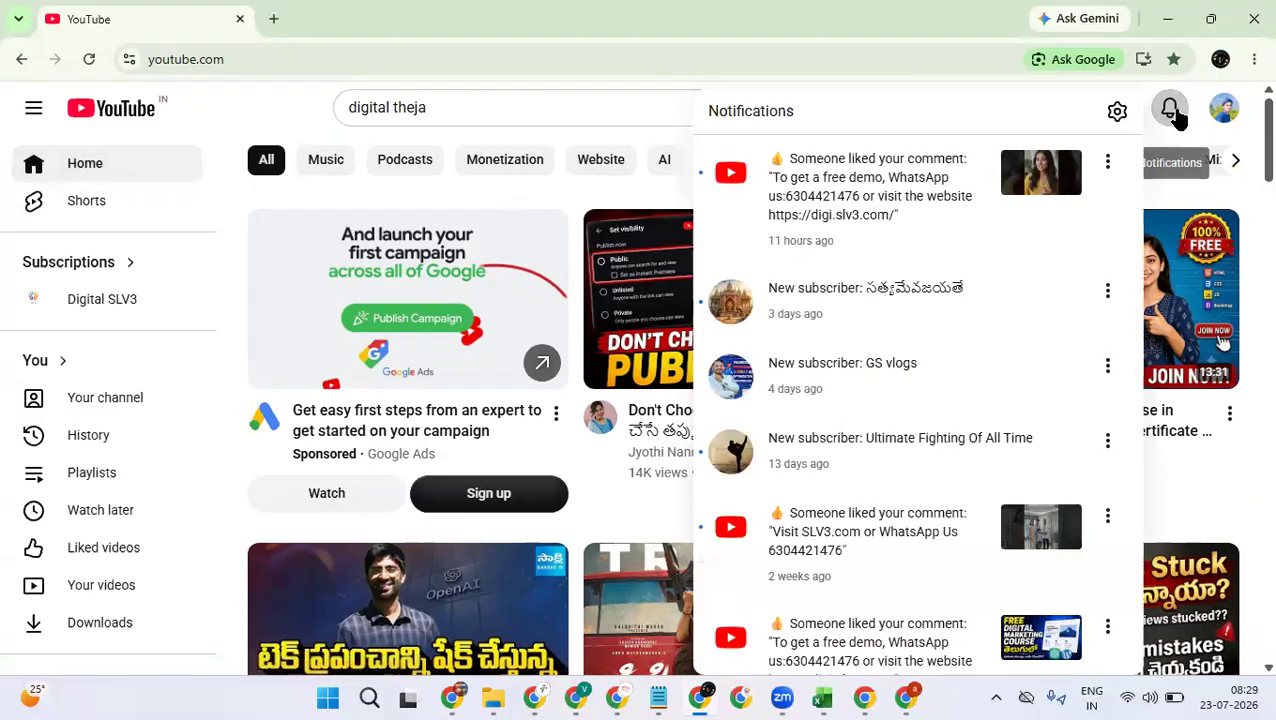
{"action": "left_click", "coordinate": [1176, 114]}
- Switch from YouTube back to the browser window showing the WordPress installed plugins list
{"action": "mouse_move", "coordinate": [868, 278]}
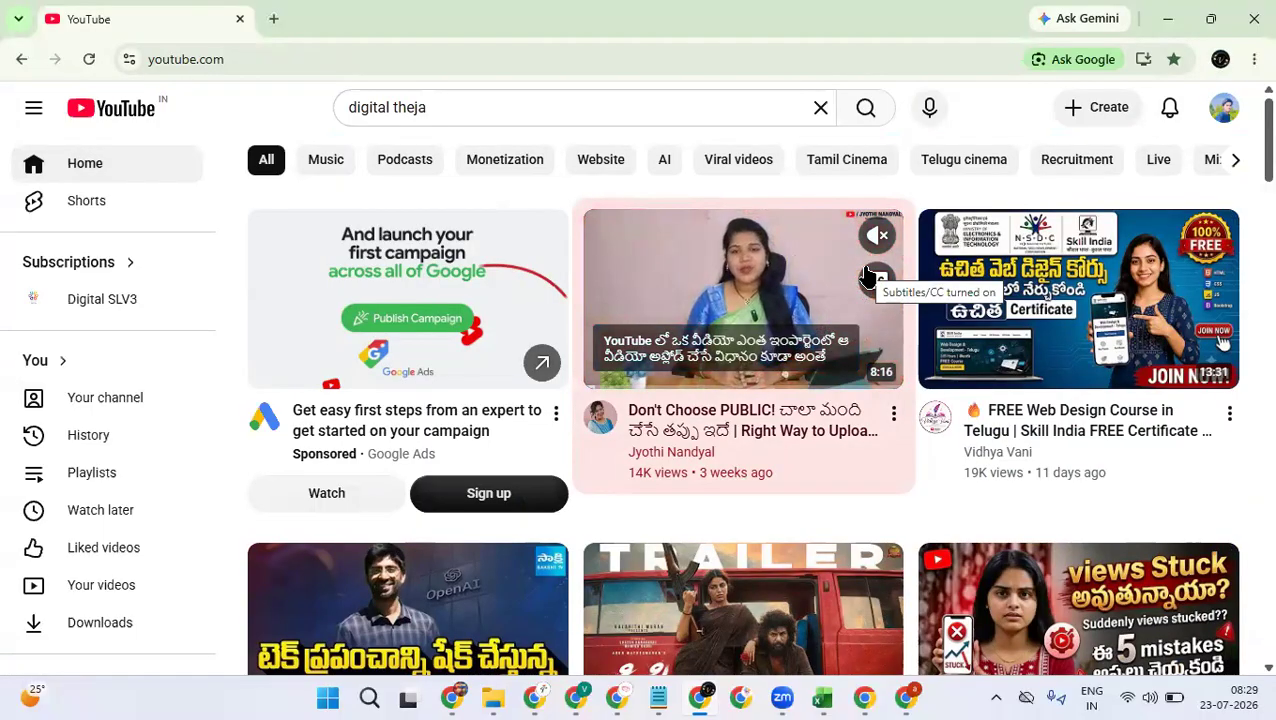
{"action": "mouse_move", "coordinate": [454, 693]}
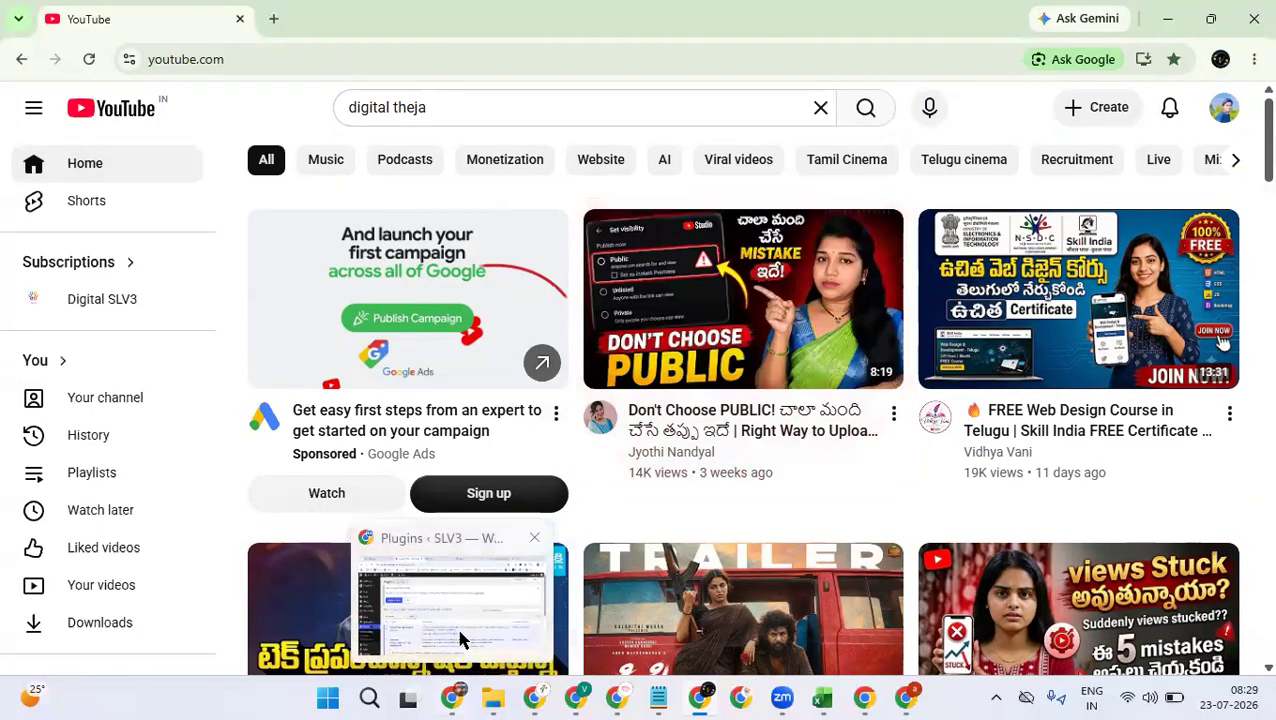
{"action": "left_click", "coordinate": [461, 640]}
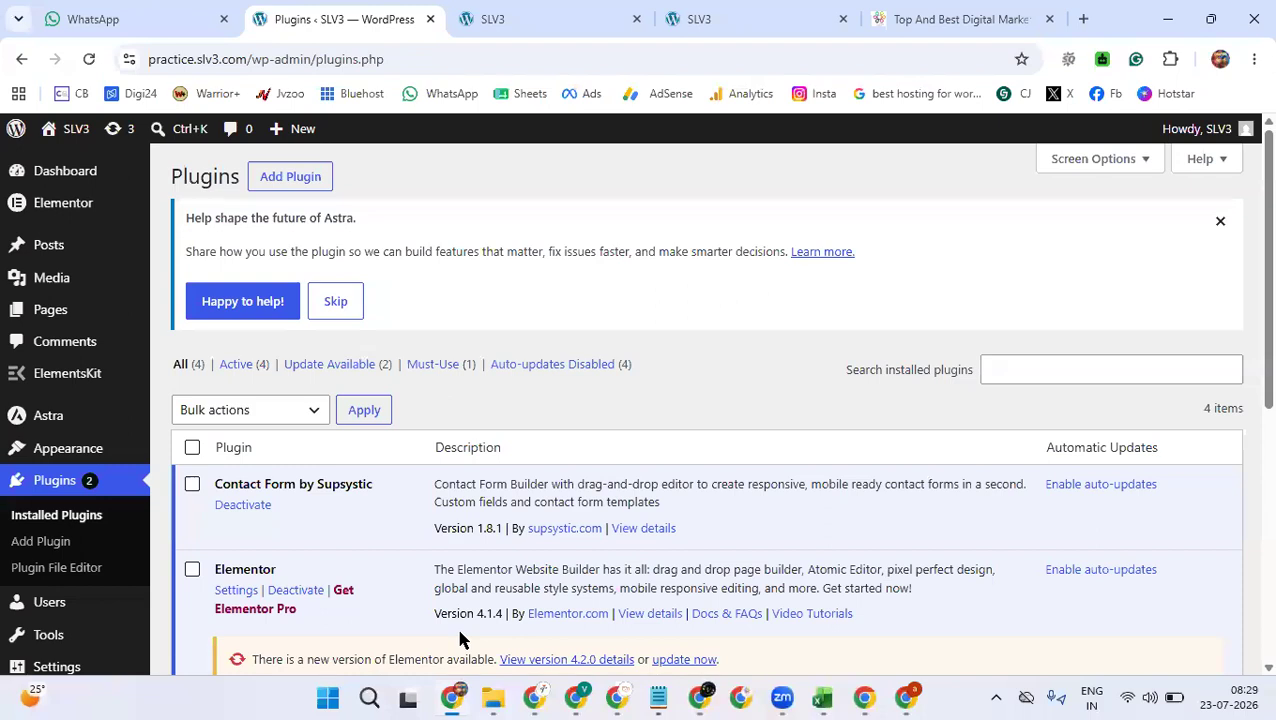